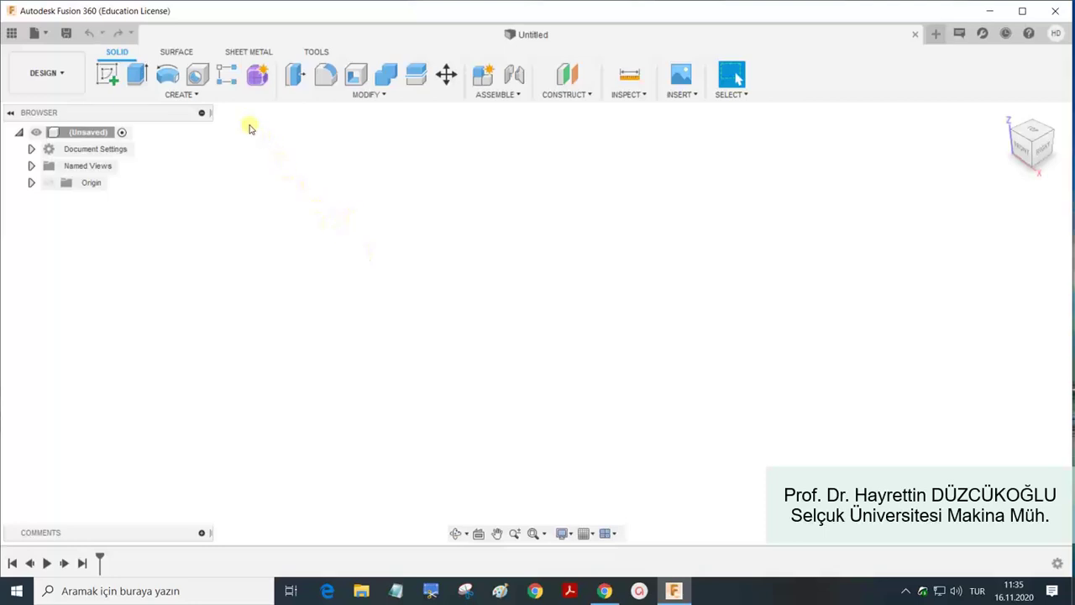
Look through the Create and Modify feature lists, then start a new sketch.
{"action": "left_click", "coordinate": [224, 100]}
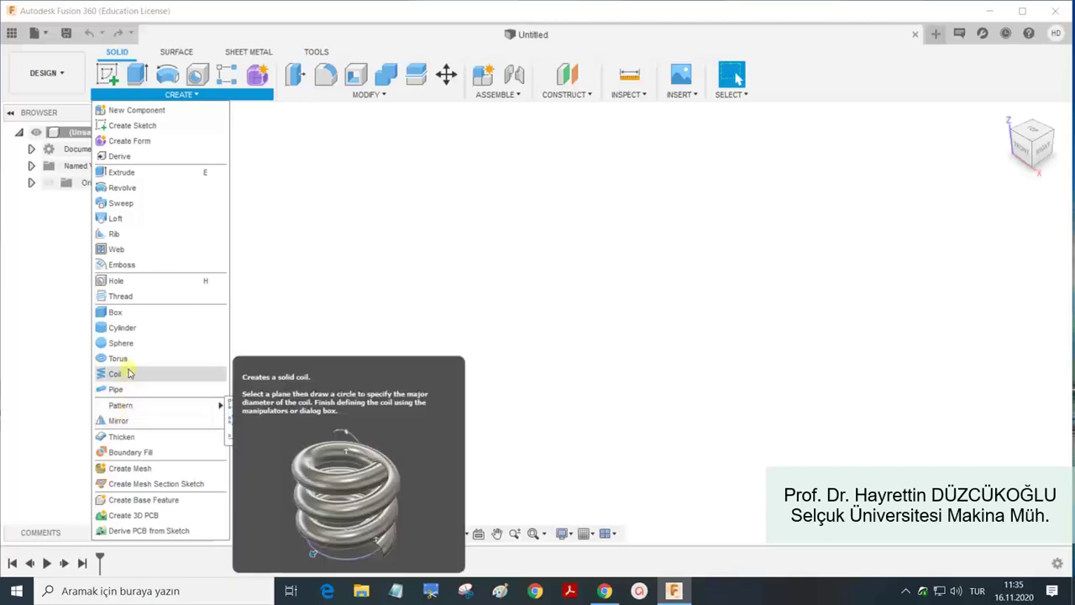
{"action": "left_click", "coordinate": [363, 94]}
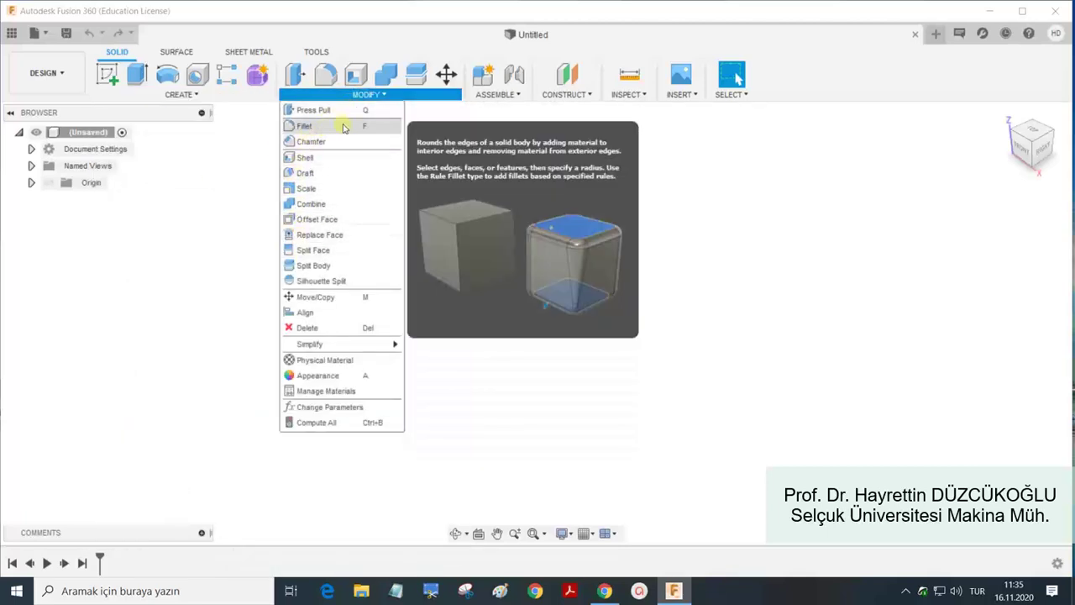
{"action": "left_click", "coordinate": [474, 241]}
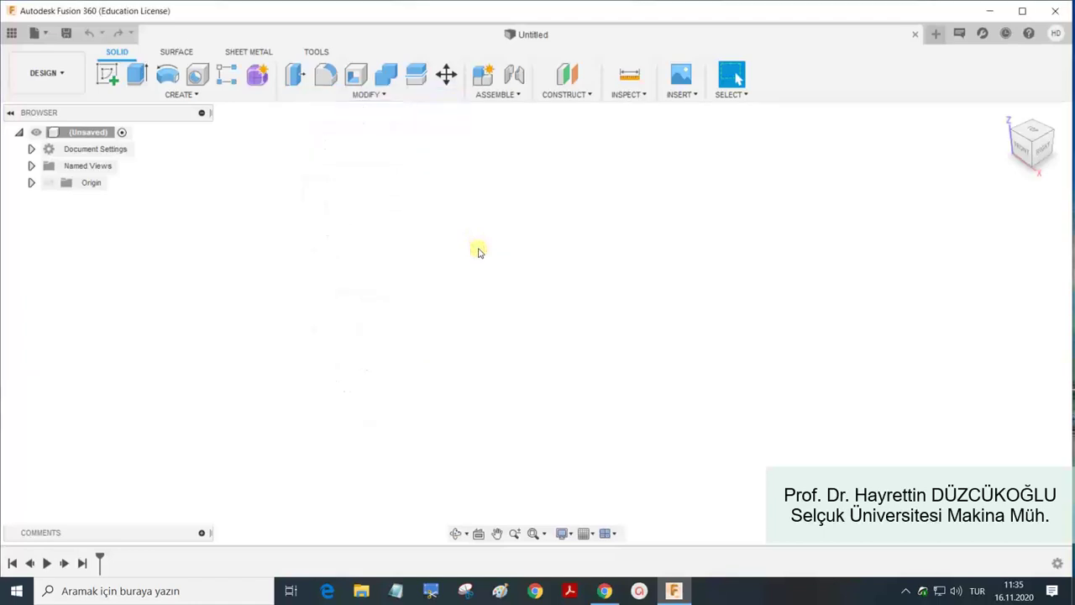
{"action": "left_click", "coordinate": [182, 94]}
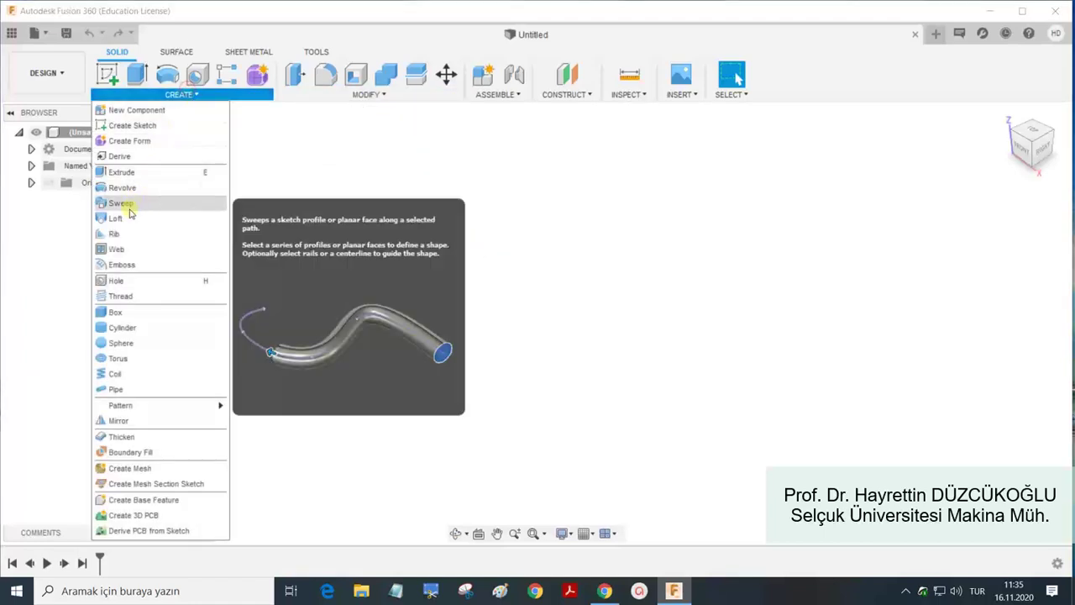
{"action": "left_click", "coordinate": [415, 199]}
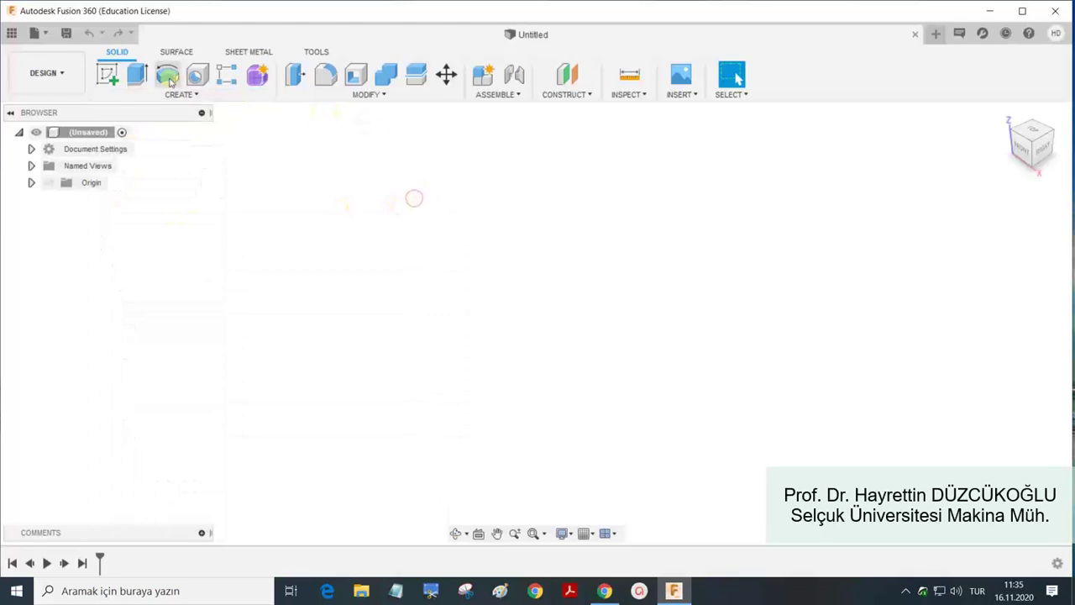
{"action": "left_click", "coordinate": [108, 75]}
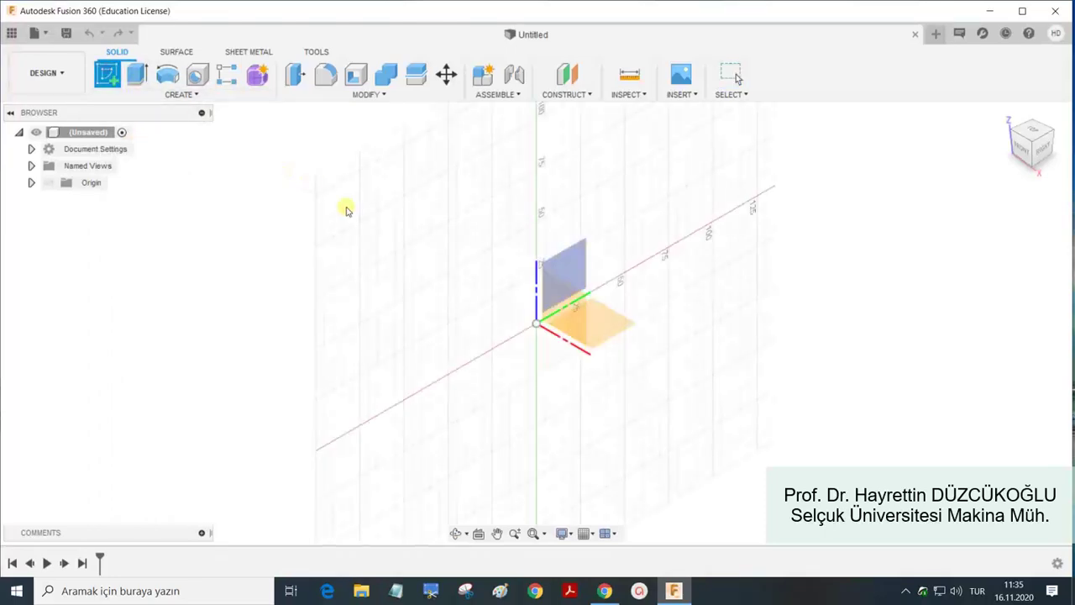
Sketch a 2-point rectangle from the origin on the XY ground plane.
{"action": "left_click", "coordinate": [610, 325]}
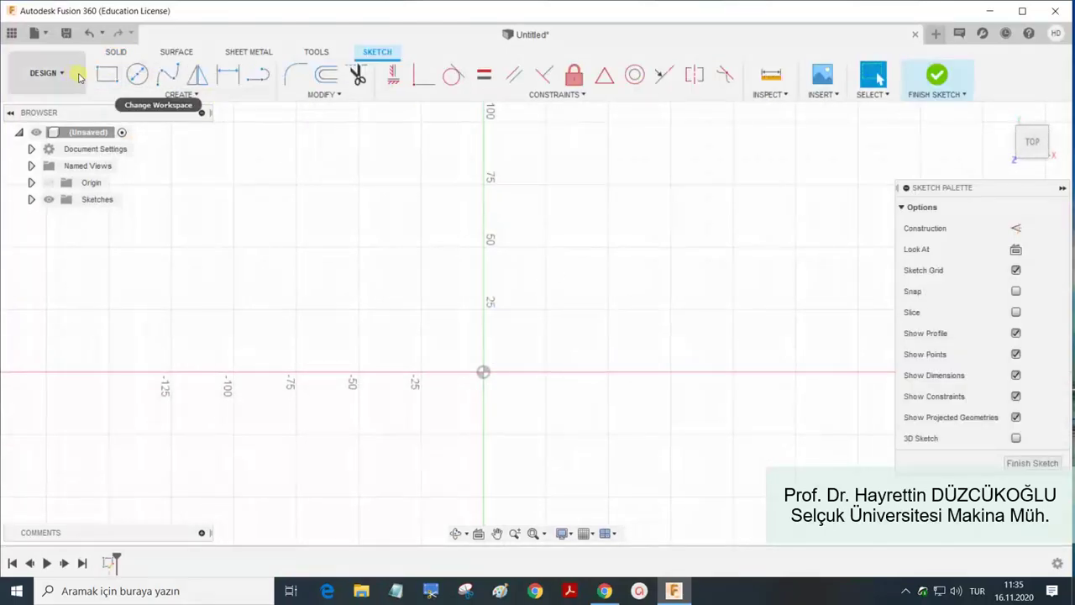
{"action": "left_click", "coordinate": [105, 76]}
{"action": "left_click", "coordinate": [483, 372]}
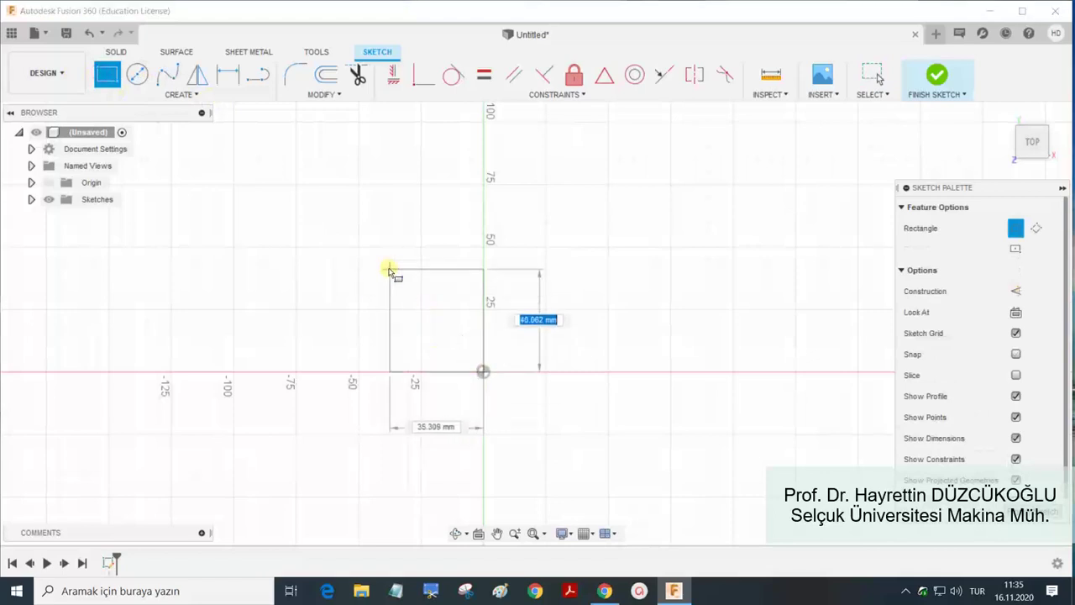
{"action": "left_click", "coordinate": [220, 186]}
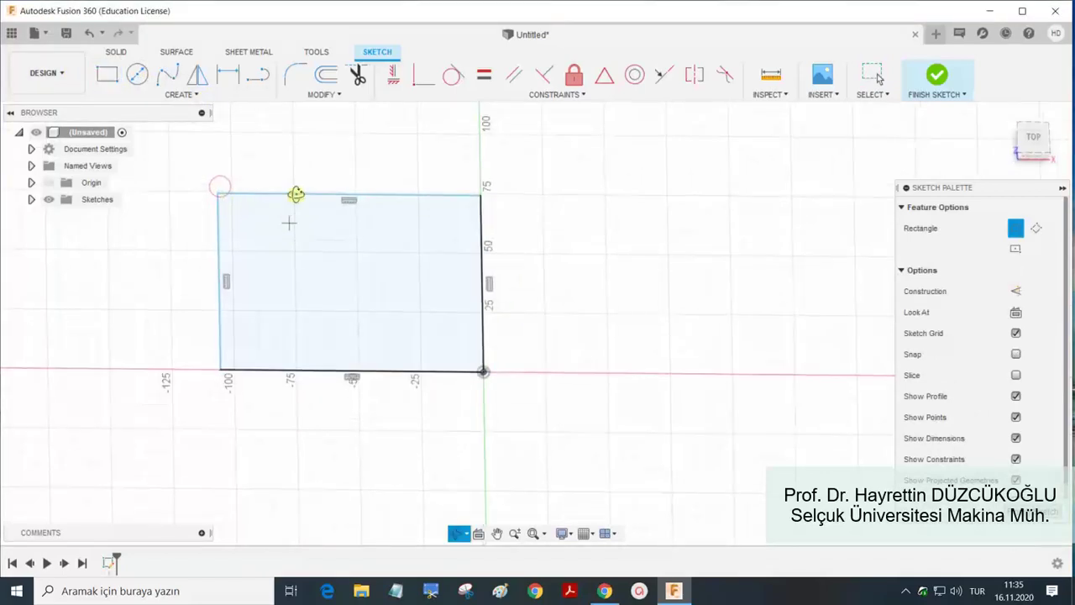
Extrude the rectangle 70 mm into a solid box.
{"action": "key", "text": "e"}
{"action": "left_click_drag", "start_coordinate": [350, 277], "coordinate": [362, 223]}
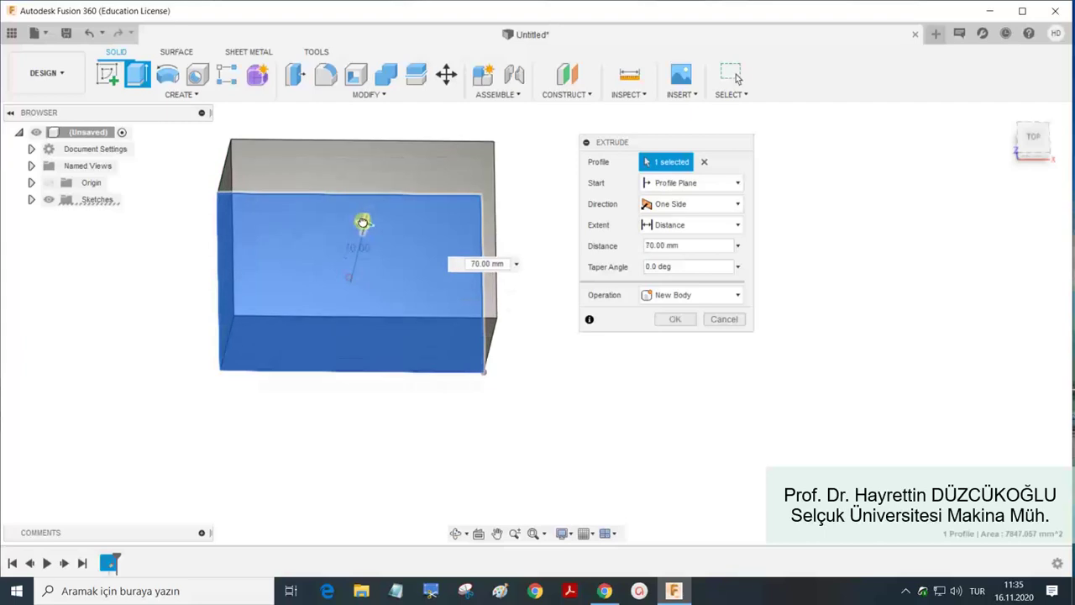
{"action": "left_click", "coordinate": [675, 319]}
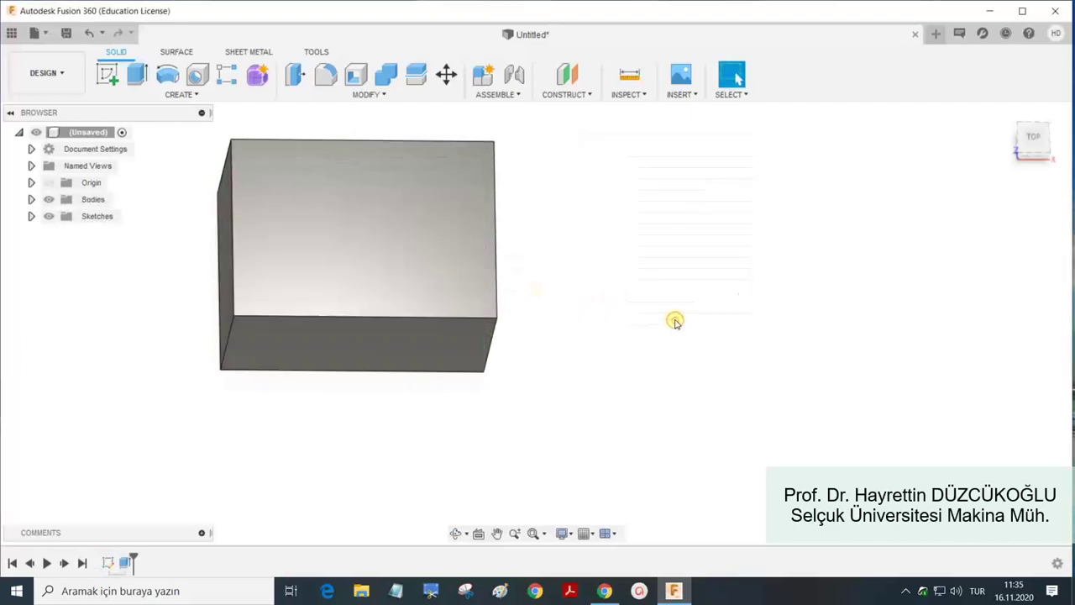
{"action": "mouse_move", "coordinate": [658, 315]}
{"action": "middle_mouse_down", "text": "shift"}
{"action": "mouse_move", "coordinate": [655, 288]}
{"action": "mouse_move", "coordinate": [638, 274]}
{"action": "mouse_move", "coordinate": [731, 305]}
{"action": "mouse_move", "coordinate": [737, 293]}
{"action": "mouse_move", "coordinate": [638, 192]}
{"action": "middle_mouse_up", "text": "shift"}
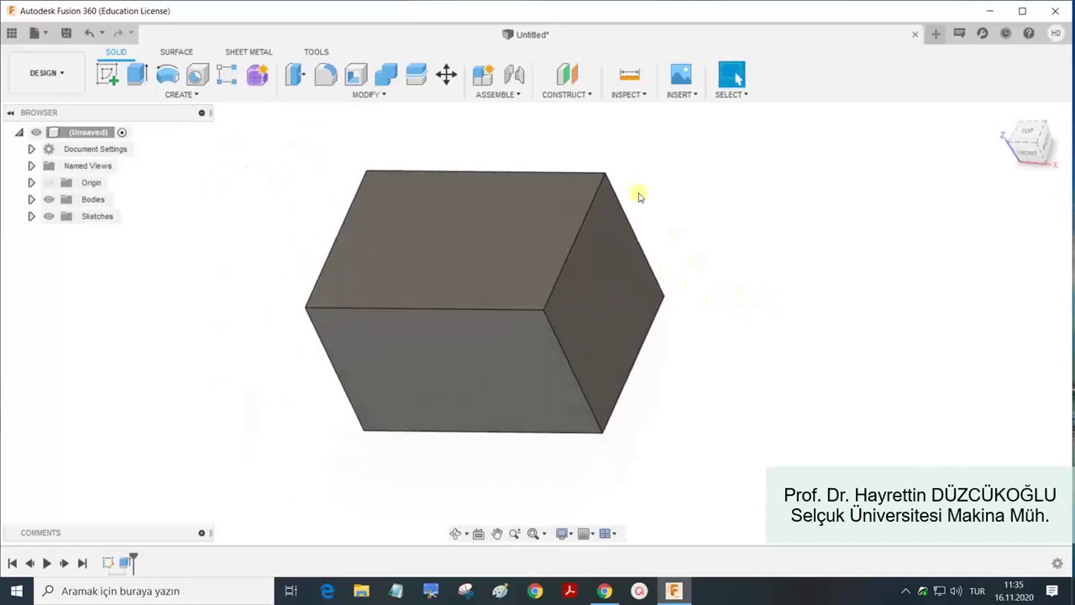
Create a construction midplane between two opposite faces of the box.
{"action": "left_click", "coordinate": [575, 98]}
{"action": "left_click", "coordinate": [571, 160]}
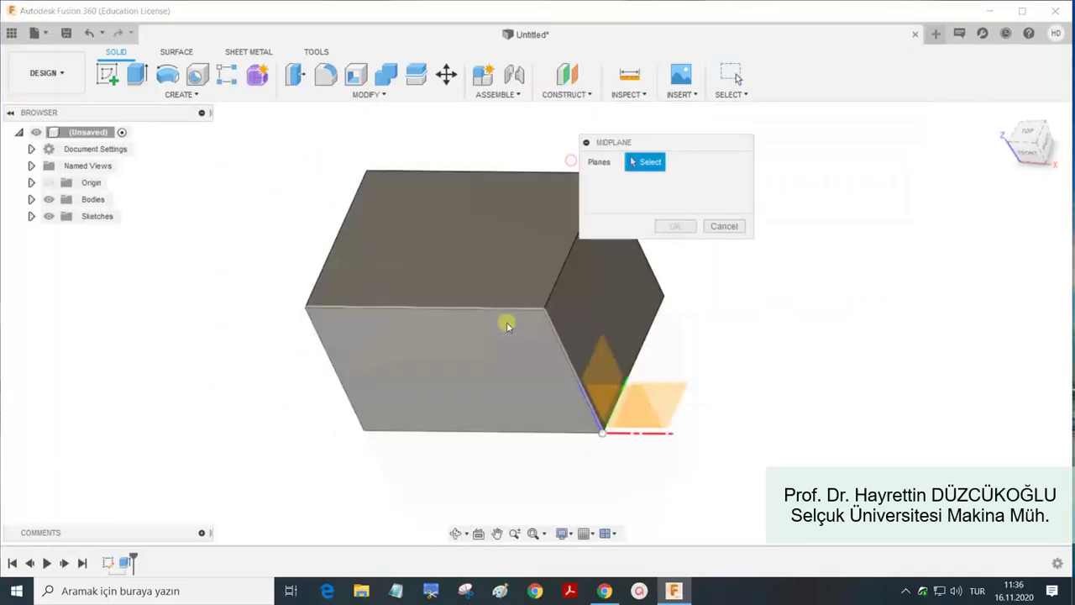
{"action": "left_click", "coordinate": [506, 325]}
{"action": "middle_click_drag", "start_coordinate": [664, 312], "coordinate": [557, 311], "text": "shift"}
{"action": "left_click", "coordinate": [528, 277]}
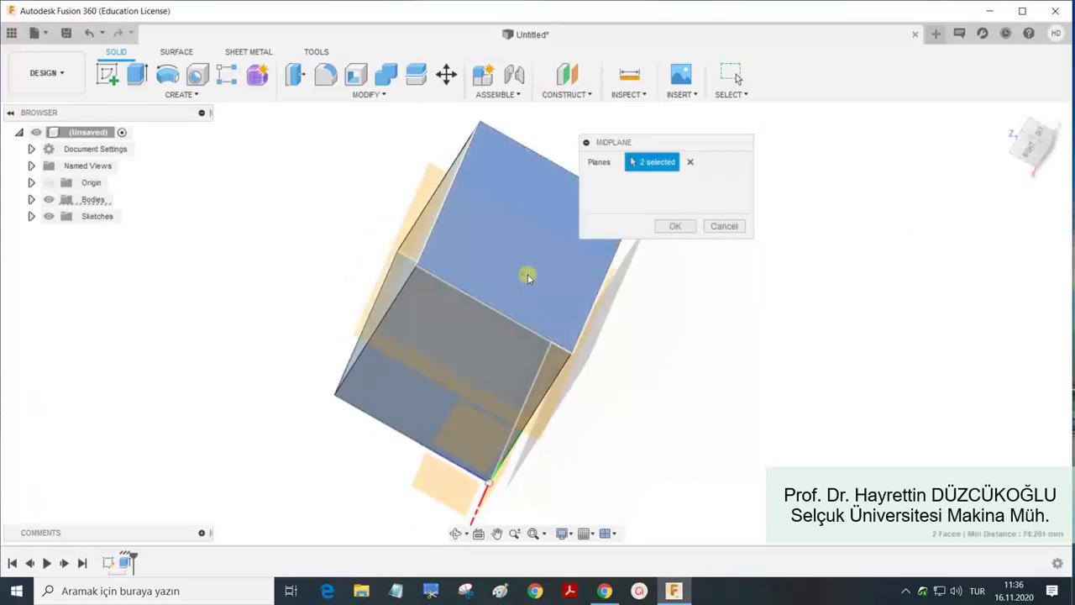
{"action": "left_click", "coordinate": [675, 226]}
{"action": "mouse_move", "coordinate": [667, 269]}
{"action": "middle_mouse_down", "text": "shift"}
{"action": "mouse_move", "coordinate": [771, 225]}
{"action": "mouse_move", "coordinate": [715, 223]}
{"action": "middle_mouse_up", "text": "shift"}
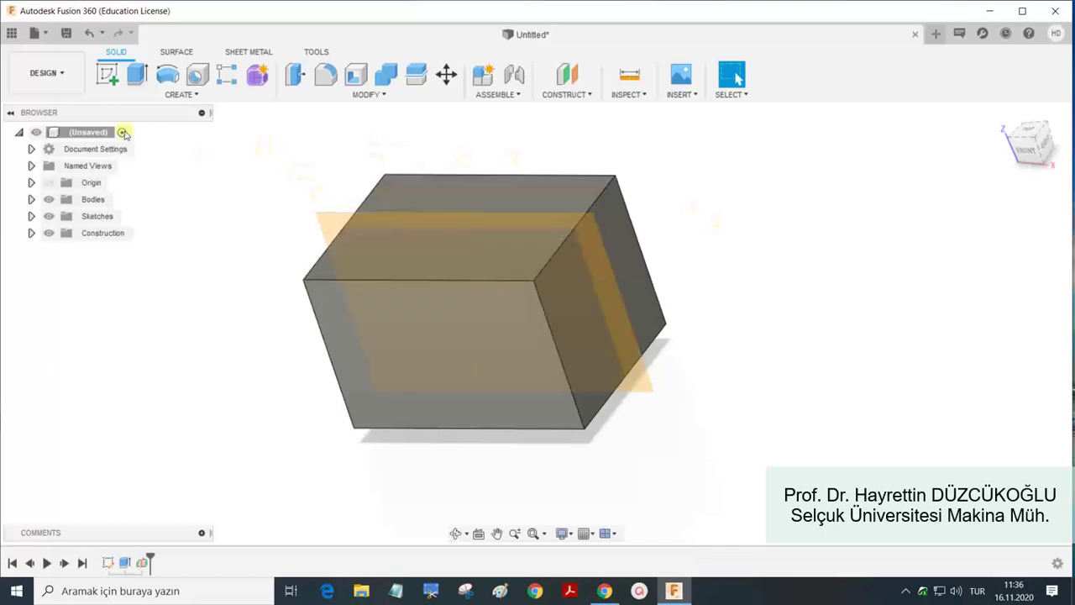
Start a new sketch on the midplane and recentre the box in view.
{"action": "left_click", "coordinate": [107, 74]}
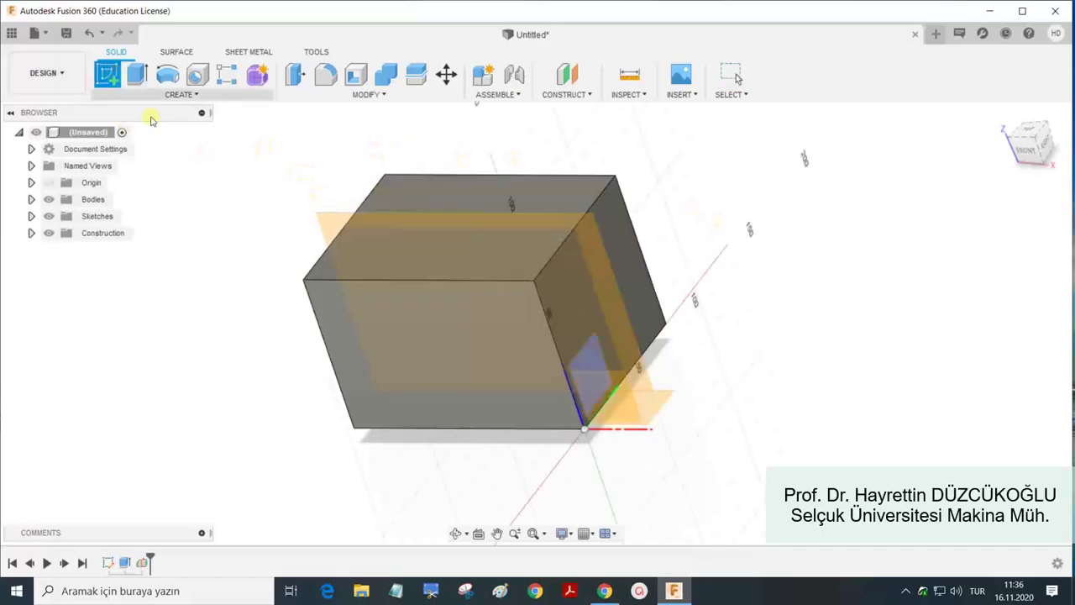
{"action": "left_click", "coordinate": [329, 224]}
{"action": "middle_click_drag", "start_coordinate": [750, 277], "coordinate": [582, 273]}
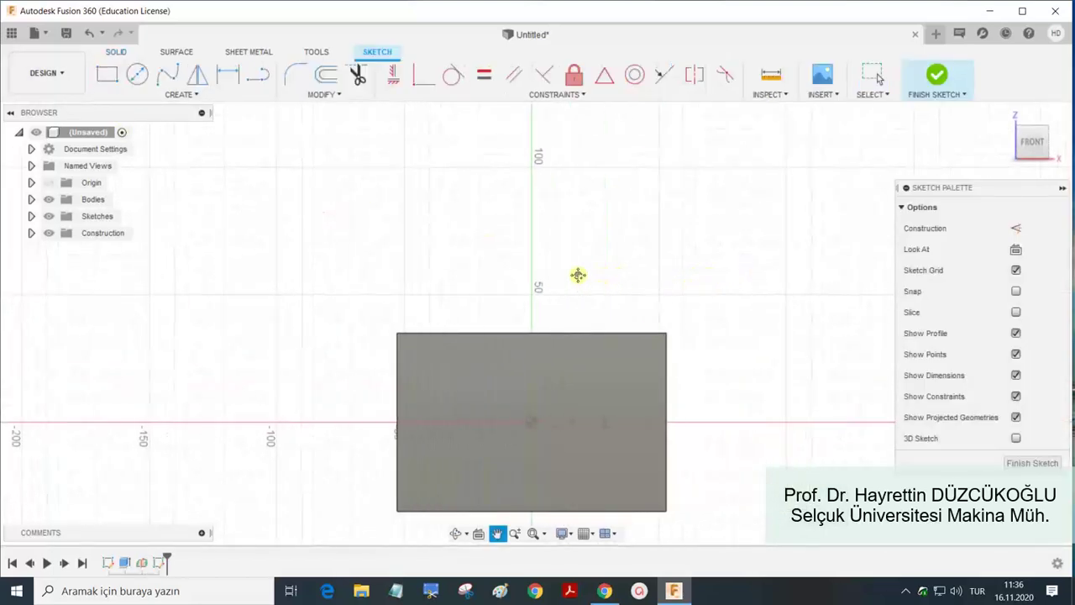
Abandon the rectangle tool and launch Project with the P shortcut.
{"action": "left_click", "coordinate": [107, 76]}
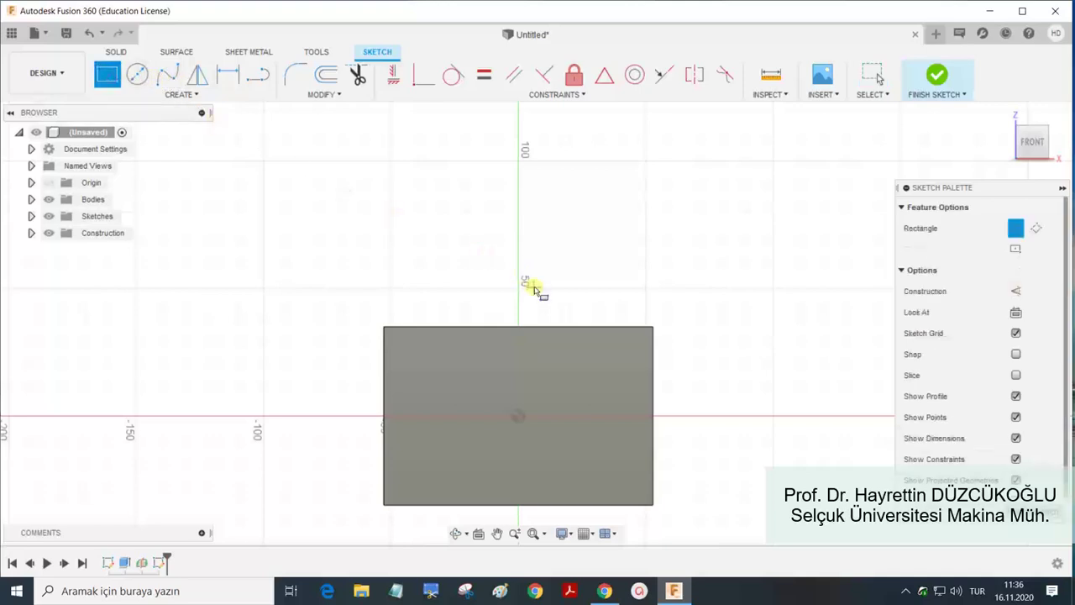
{"action": "scroll", "coordinate": [545, 329], "scroll_direction": "up", "scroll_amount": 3}
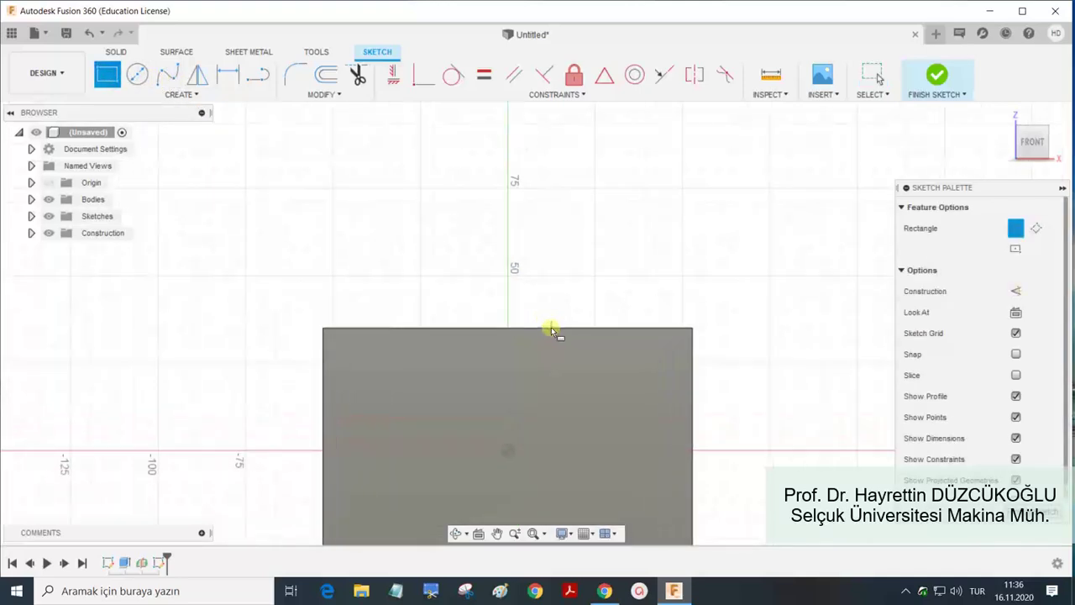
{"action": "scroll", "coordinate": [538, 326], "scroll_direction": "down", "scroll_amount": 2}
{"action": "key", "text": "Escape"}
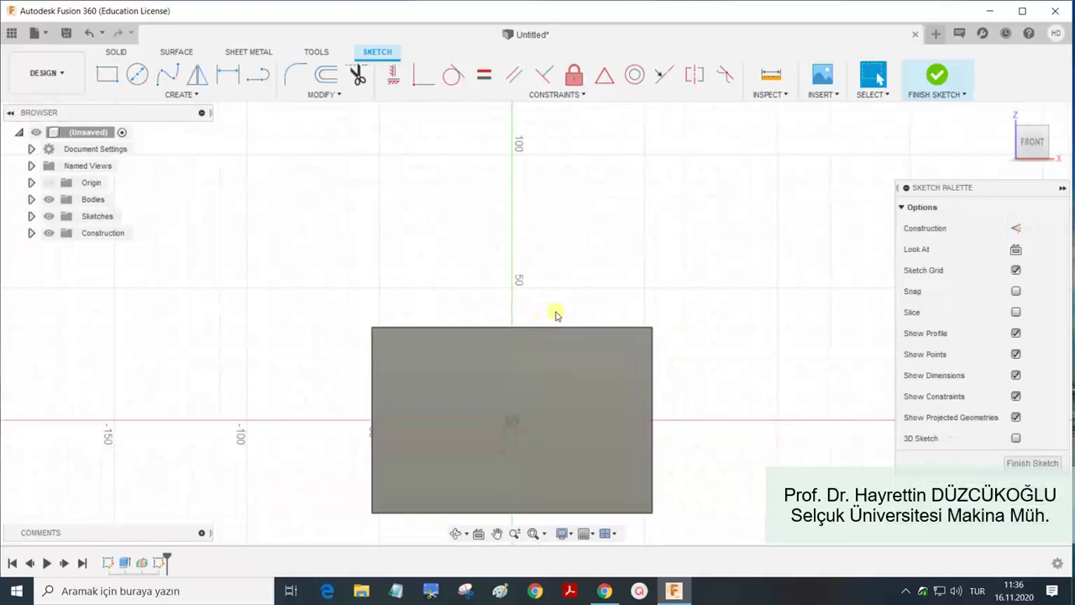
{"action": "key", "text": "p"}
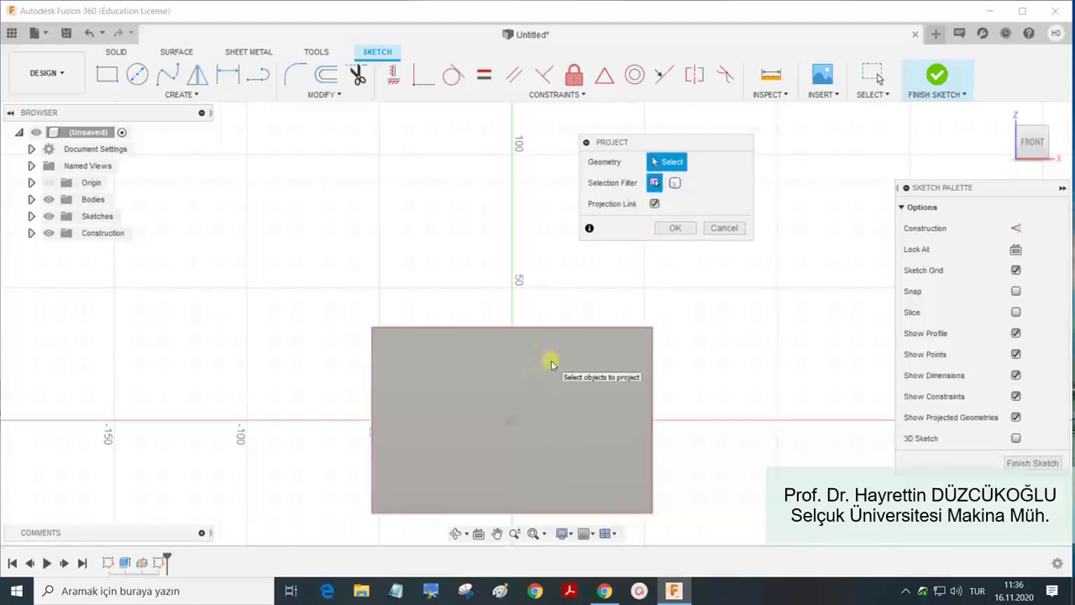
Project the box's cross-section face into the midplane sketch.
{"action": "left_click", "coordinate": [551, 362]}
{"action": "left_click", "coordinate": [673, 230]}
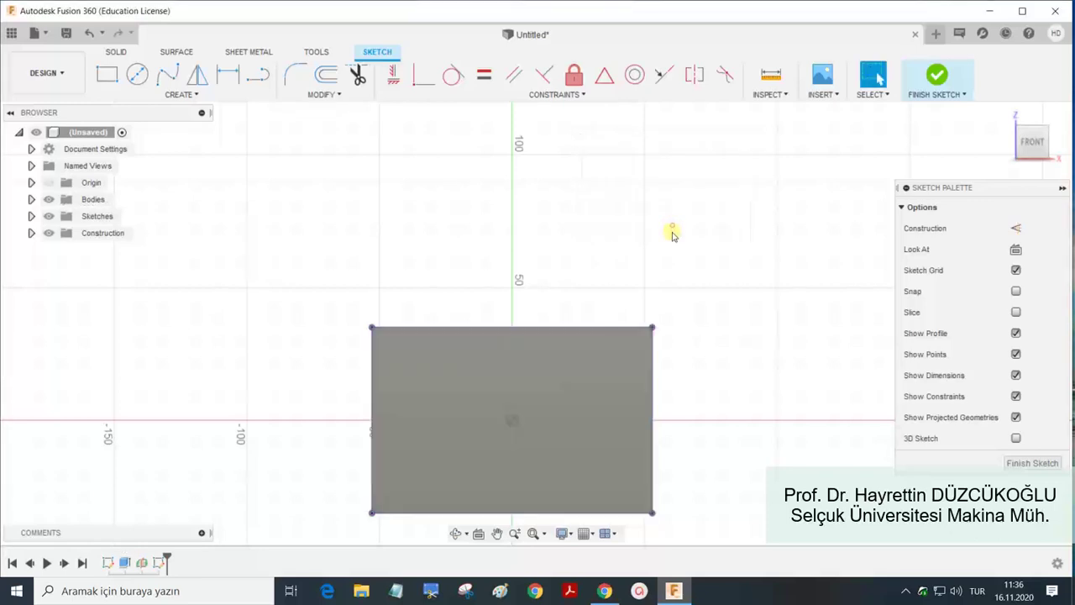
{"action": "middle_click_drag", "start_coordinate": [675, 247], "coordinate": [625, 339], "text": "shift"}
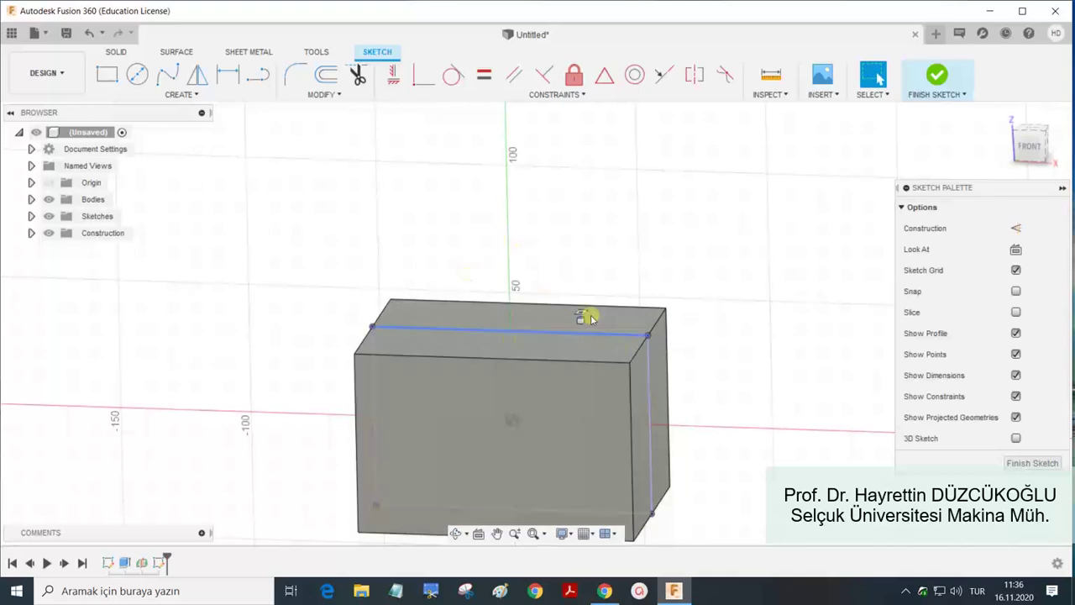
In front view, draw a tall rectangle standing on the box's top edge.
{"action": "left_click", "coordinate": [1030, 148]}
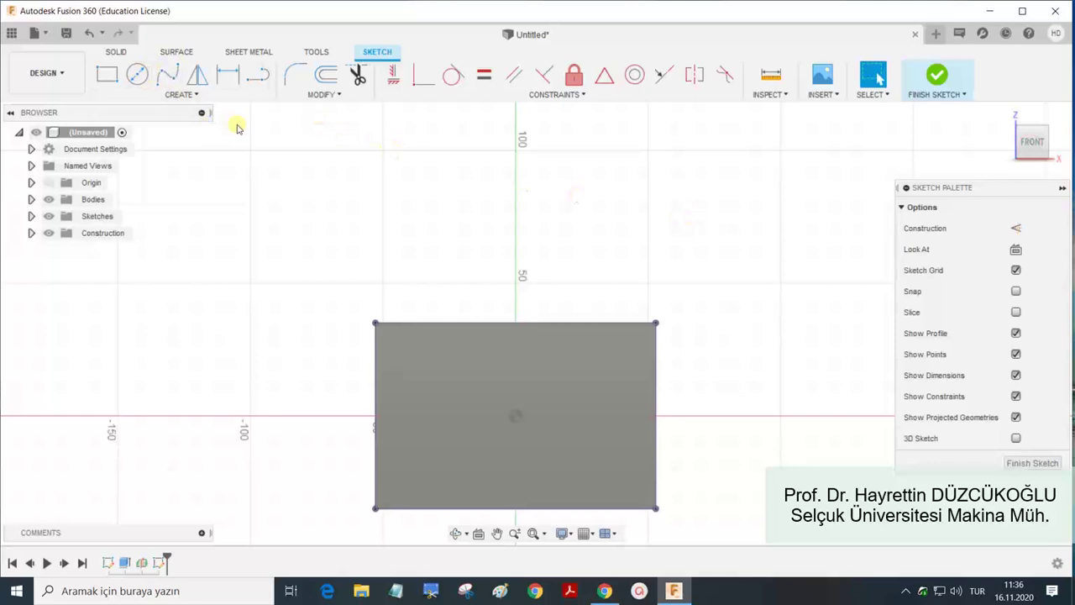
{"action": "key", "text": "r"}
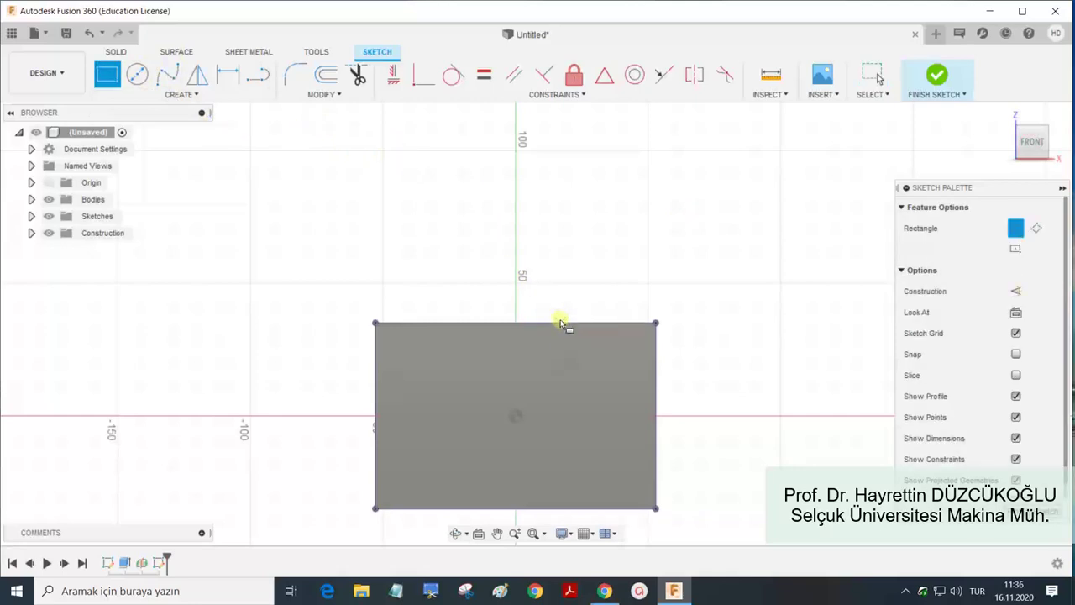
{"action": "left_click", "coordinate": [561, 322]}
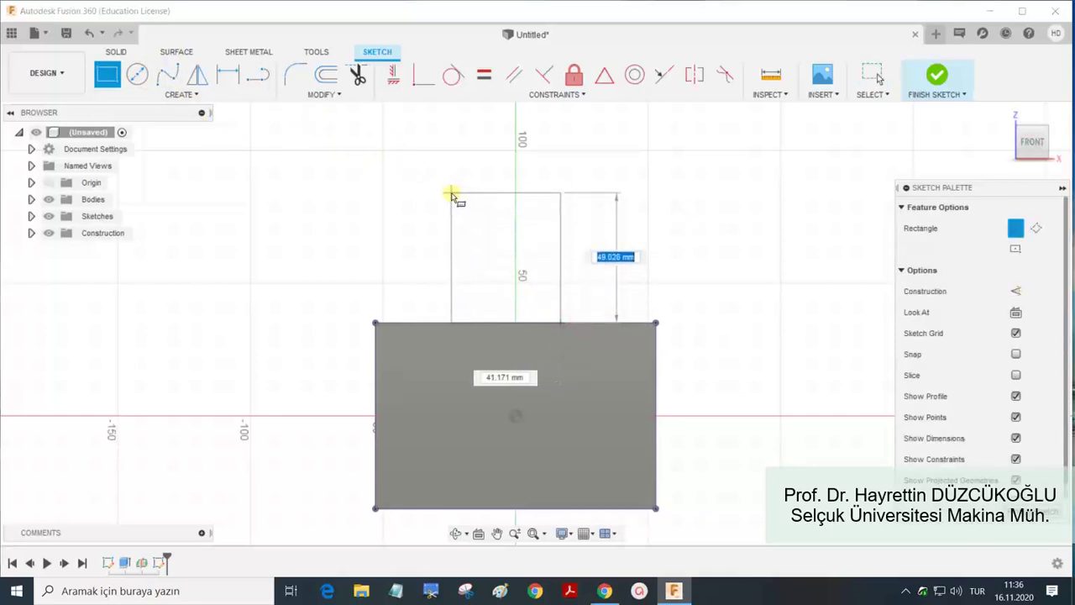
{"action": "left_click", "coordinate": [451, 192]}
{"action": "middle_click_drag", "start_coordinate": [638, 208], "coordinate": [576, 233], "text": "shift"}
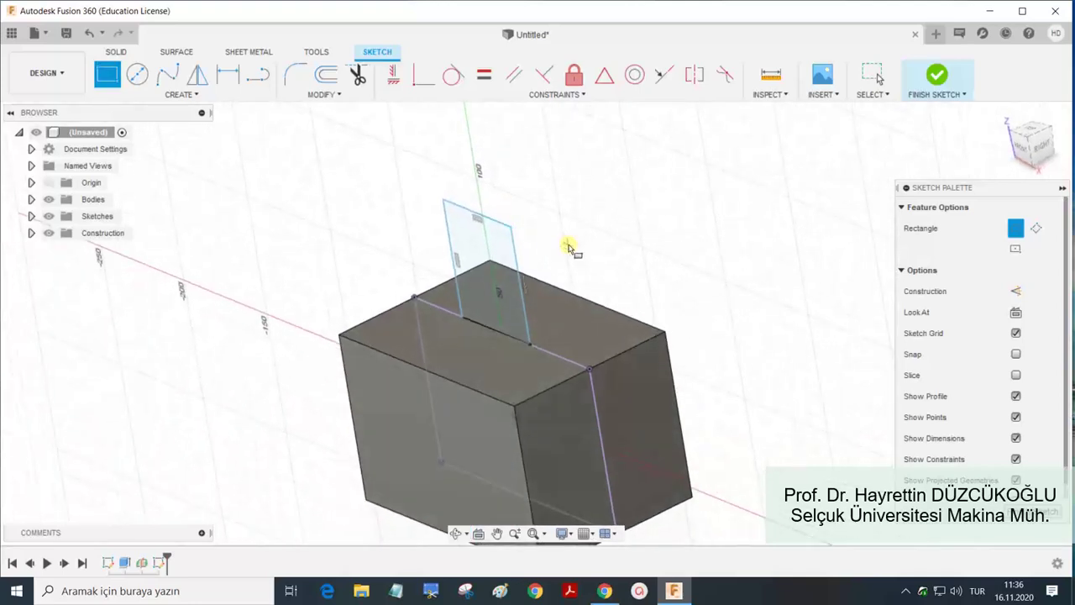
Extrude the standing rectangle 20 mm symmetrically, joined onto the box.
{"action": "key", "text": "e"}
{"action": "left_click", "coordinate": [483, 277]}
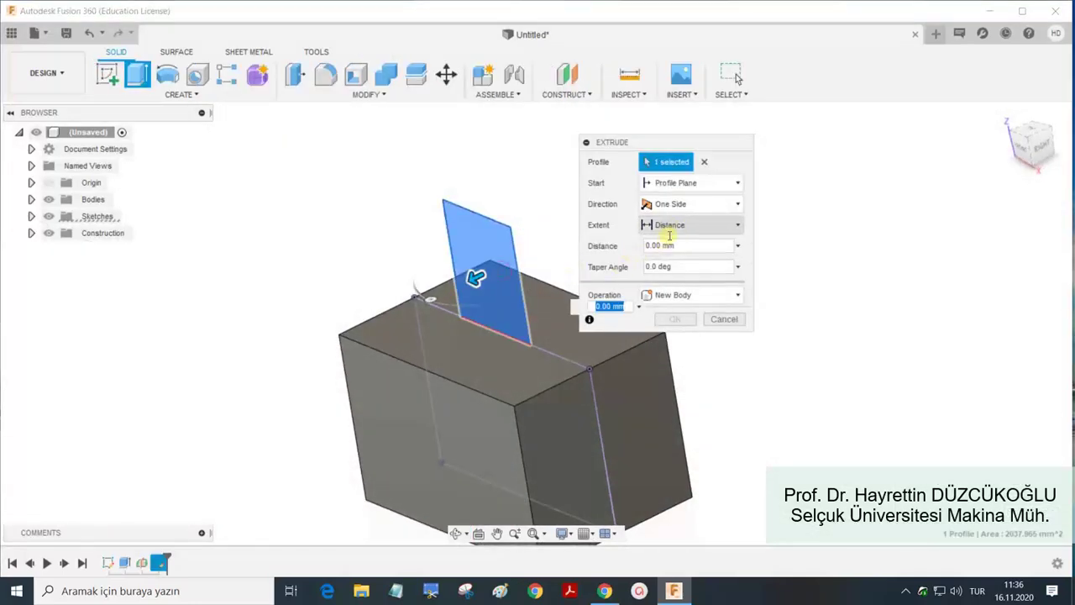
{"action": "left_click", "coordinate": [689, 225]}
{"action": "left_click", "coordinate": [709, 204]}
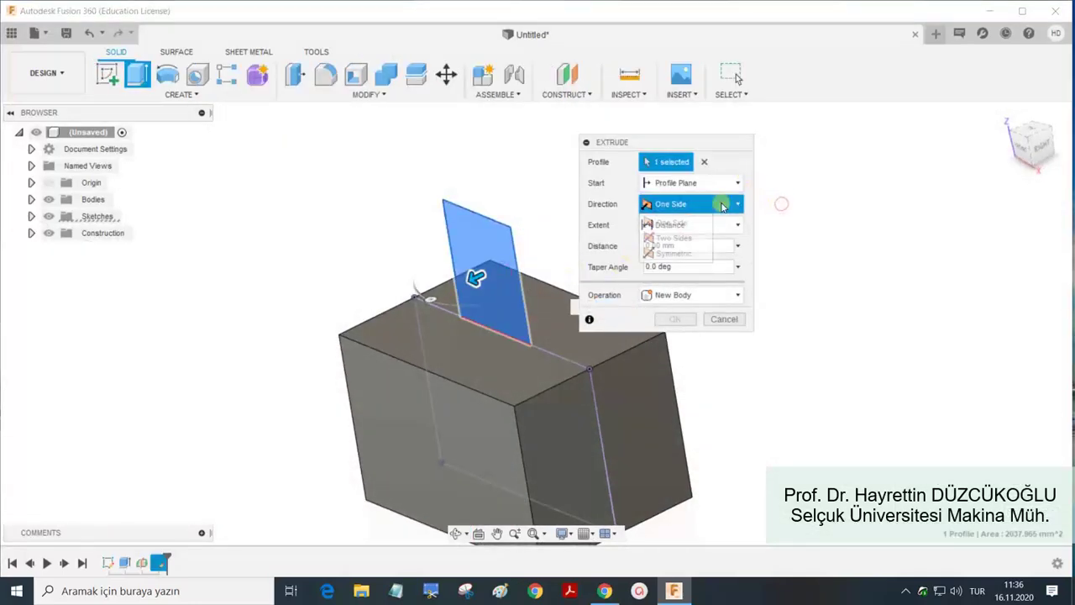
{"action": "left_click", "coordinate": [671, 252]}
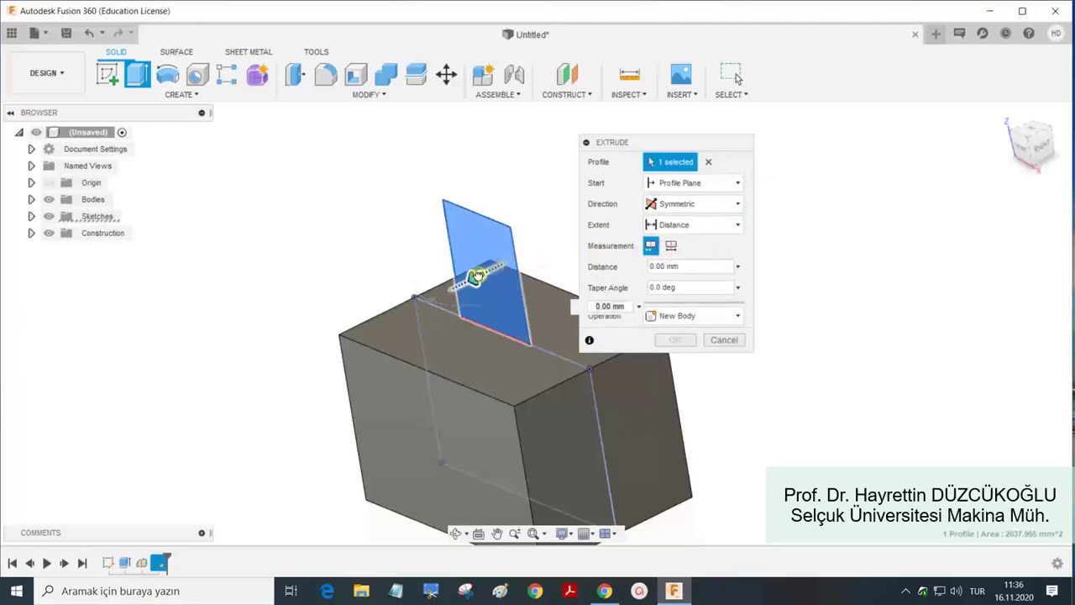
{"action": "left_click_drag", "start_coordinate": [454, 286], "coordinate": [435, 298]}
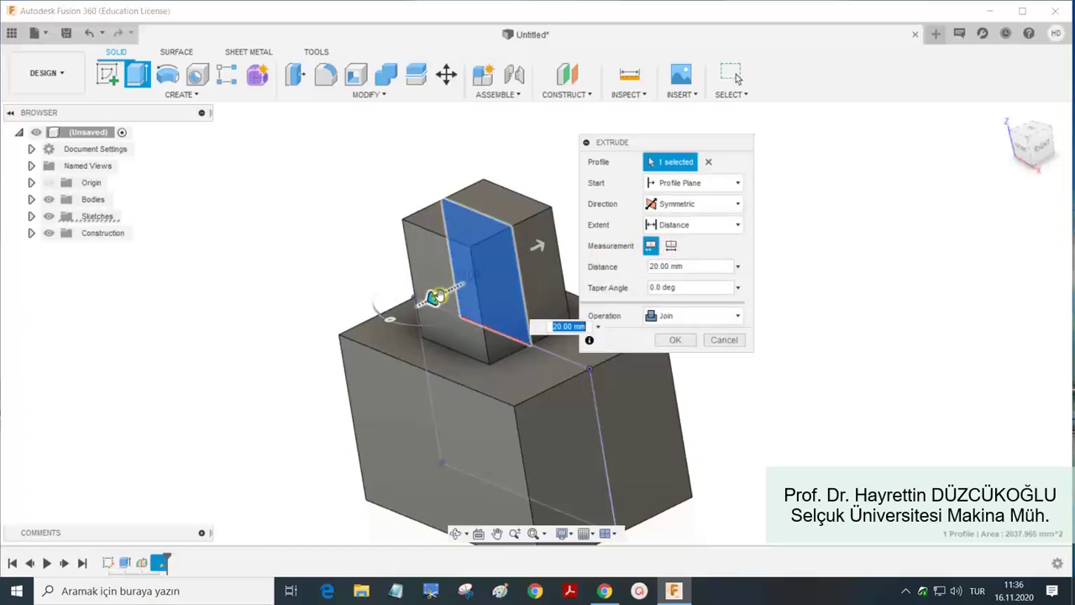
{"action": "left_click", "coordinate": [675, 339]}
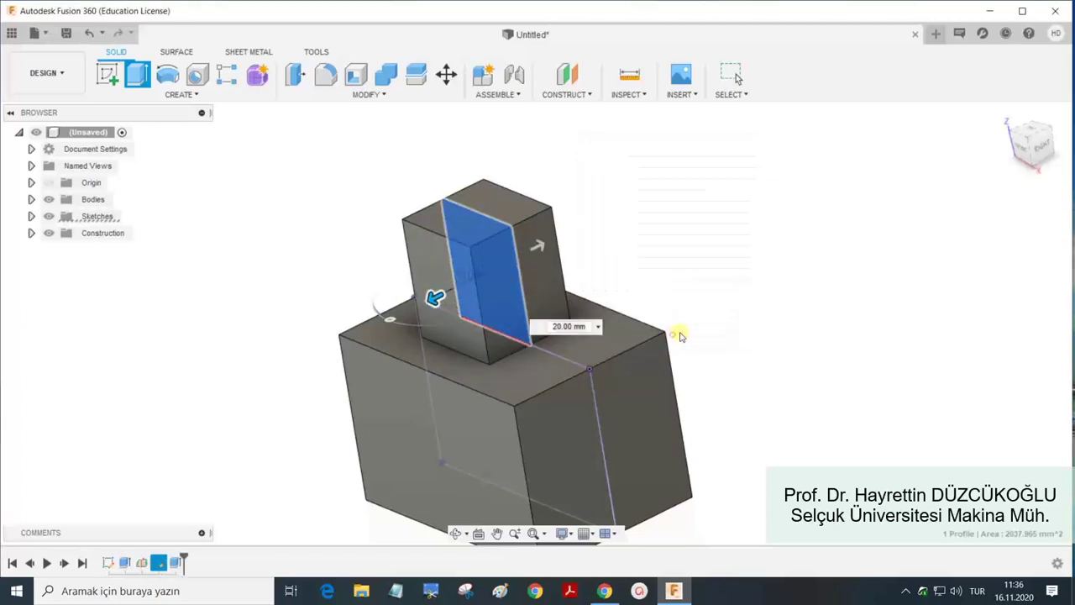
Show Plane1 and start a new sketch on it.
{"action": "left_click", "coordinate": [31, 233]}
{"action": "middle_click_drag", "start_coordinate": [265, 237], "coordinate": [285, 196], "text": "shift"}
{"action": "left_click", "coordinate": [107, 74]}
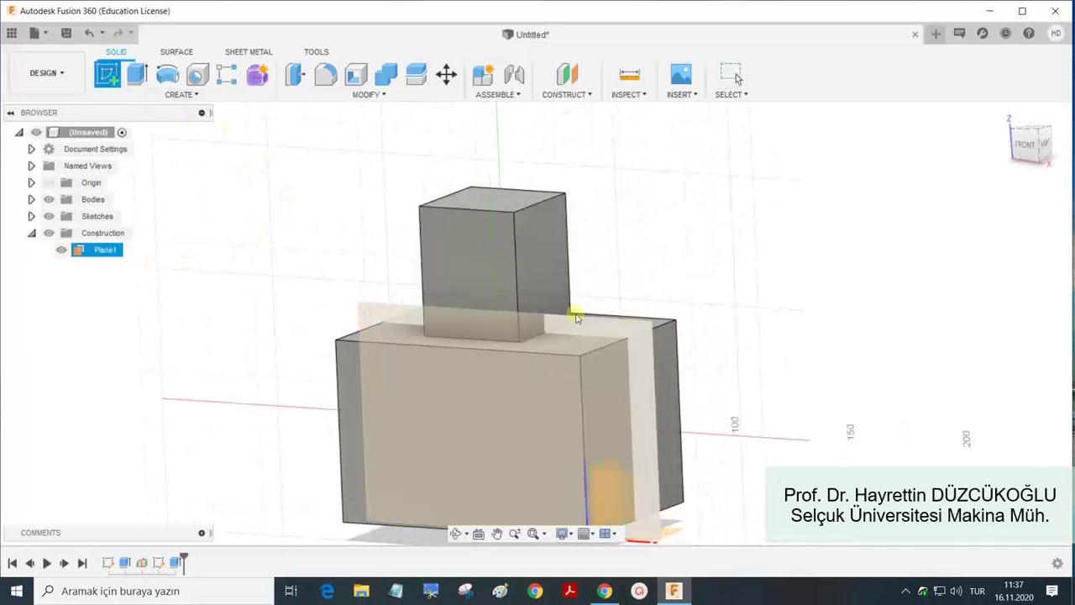
{"action": "left_click", "coordinate": [604, 322]}
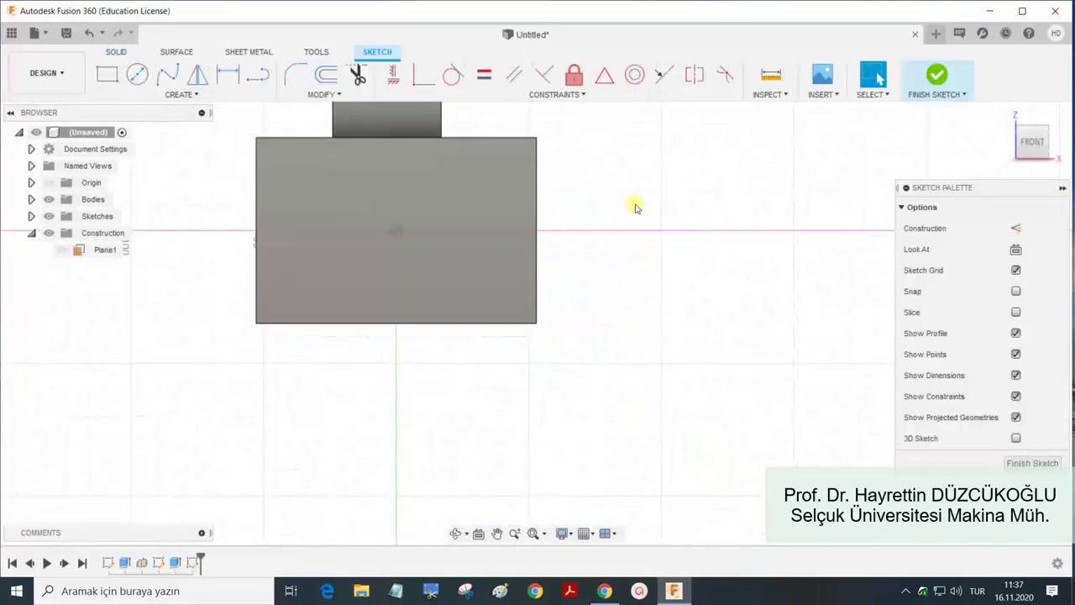
{"action": "middle_click_drag", "start_coordinate": [638, 203], "coordinate": [626, 367]}
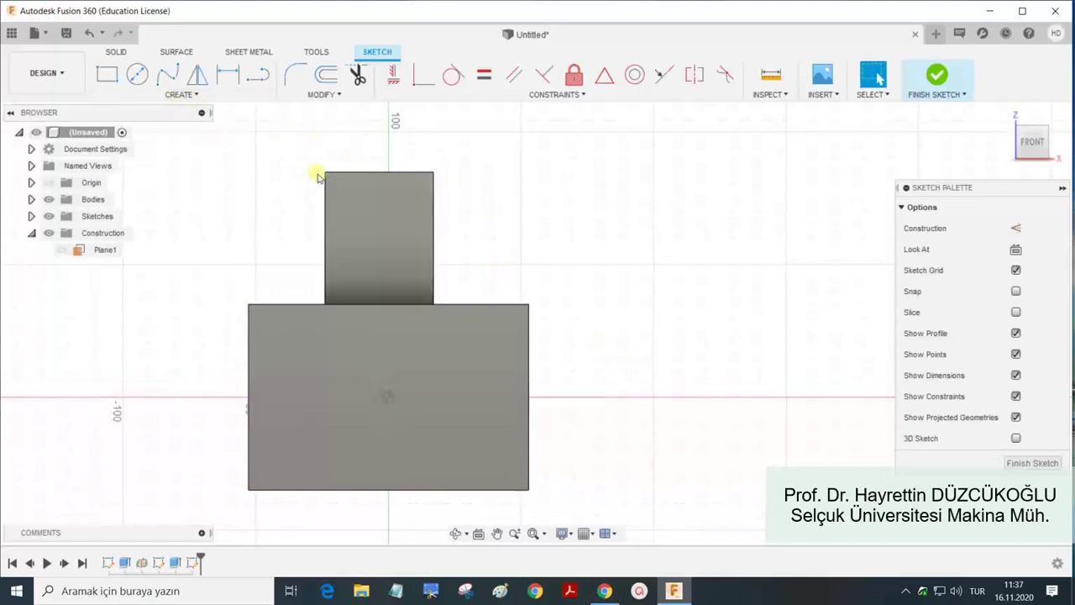
{"action": "key", "text": "p"}
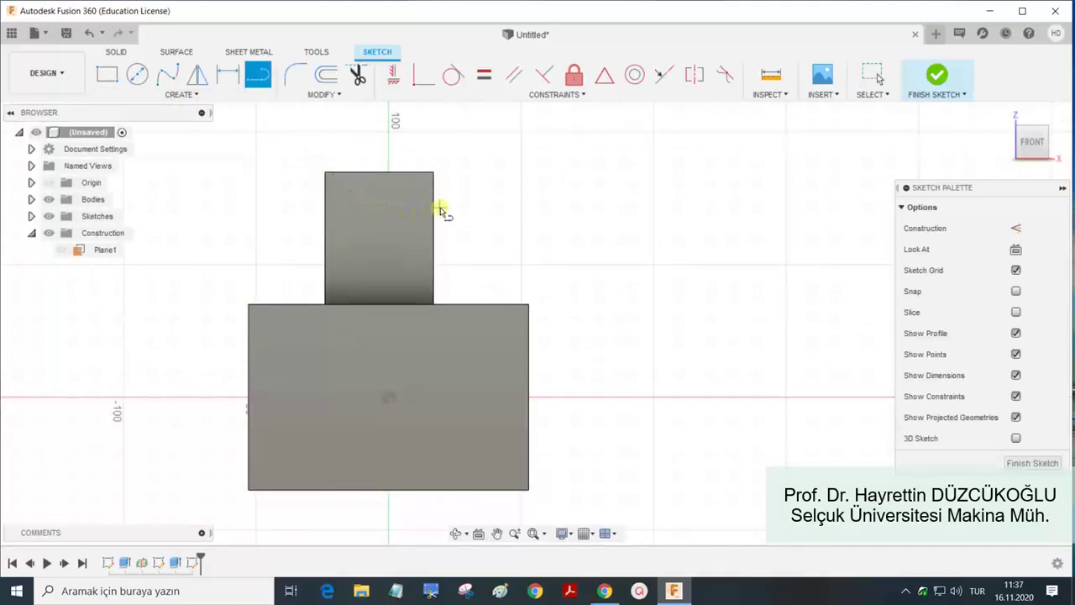
{"action": "scroll", "coordinate": [434, 206], "scroll_direction": "up", "scroll_amount": 2}
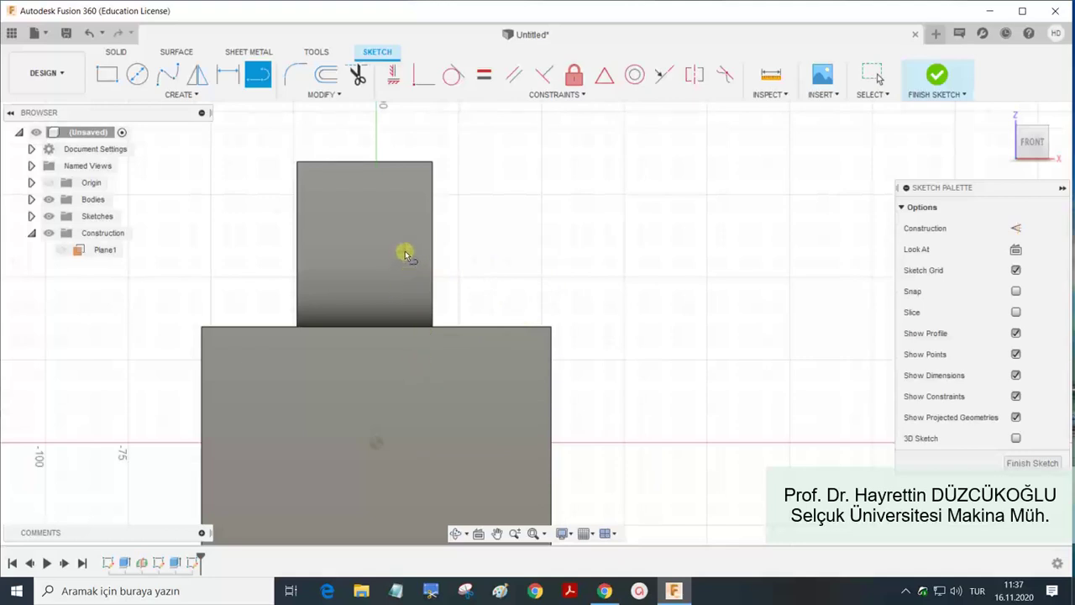
{"action": "key", "text": "Escape"}
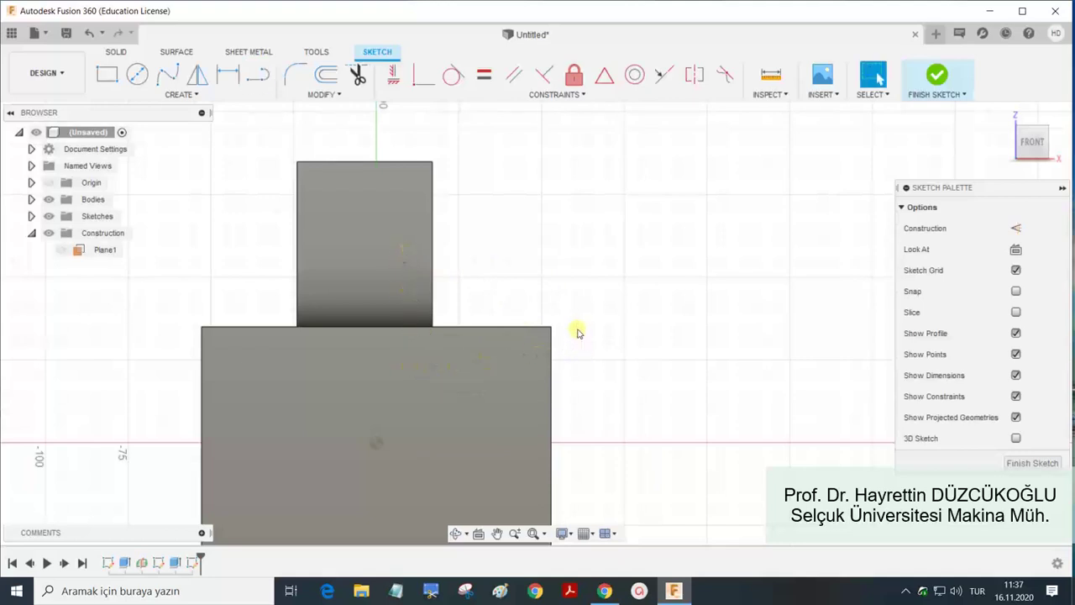
Project the whole block body into the Plane1 sketch.
{"action": "key", "text": "p"}
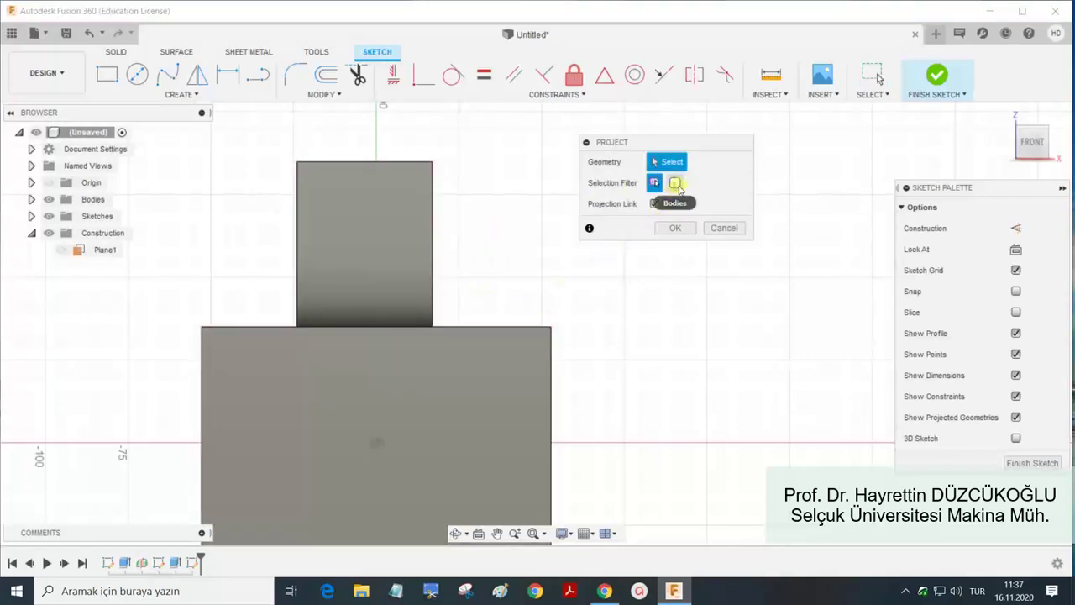
{"action": "left_click", "coordinate": [674, 183]}
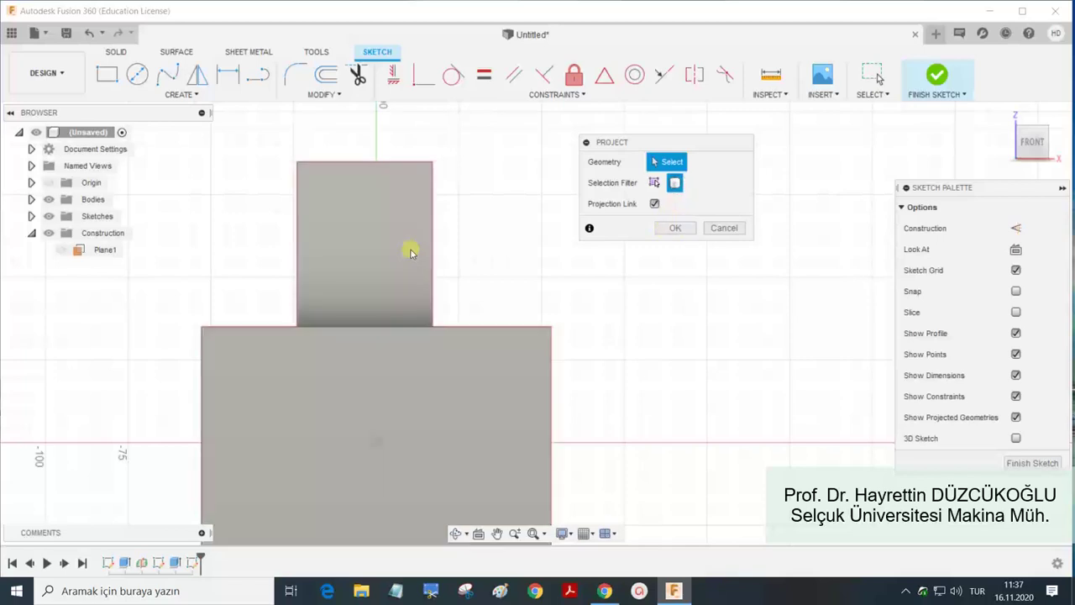
{"action": "left_click", "coordinate": [389, 250]}
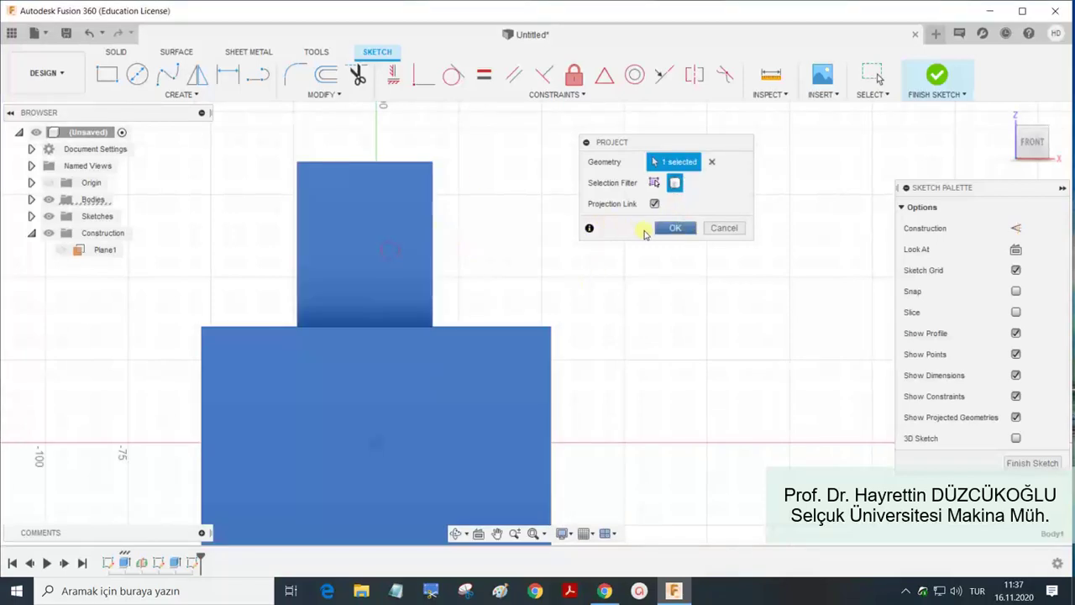
{"action": "left_click", "coordinate": [687, 230]}
{"action": "mouse_move", "coordinate": [644, 235]}
{"action": "middle_mouse_down", "text": "shift"}
{"action": "mouse_move", "coordinate": [621, 260]}
{"action": "mouse_move", "coordinate": [679, 199]}
{"action": "mouse_move", "coordinate": [647, 240]}
{"action": "mouse_move", "coordinate": [626, 245]}
{"action": "middle_mouse_up", "text": "shift"}
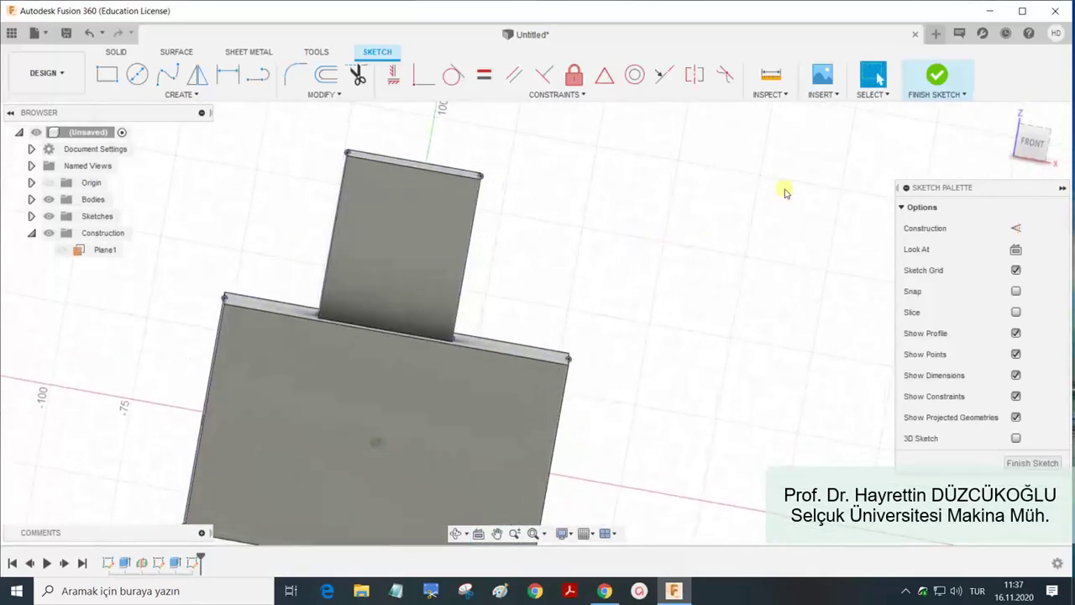
Draw a diagonal line from the upper block's side to the base's top corner, then finish the sketch.
{"action": "left_click", "coordinate": [1034, 144]}
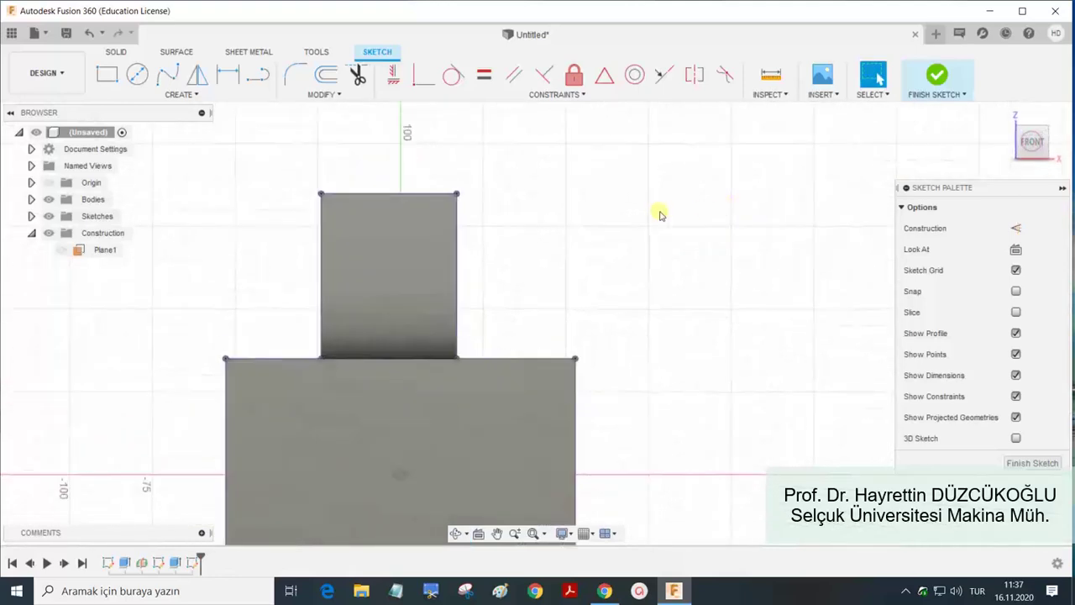
{"action": "key", "text": "o"}
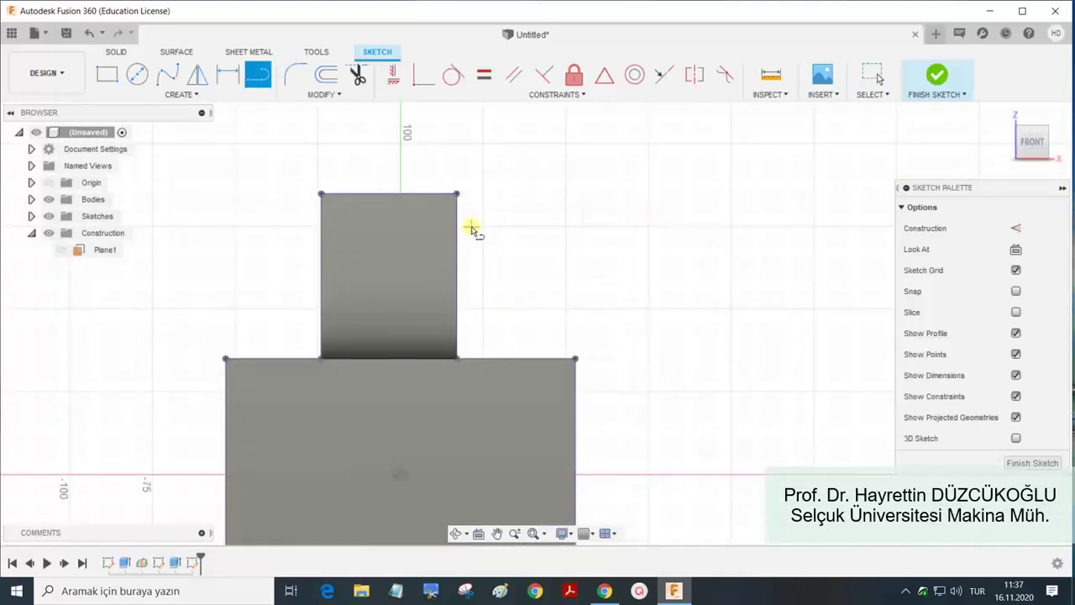
{"action": "left_click", "coordinate": [457, 236]}
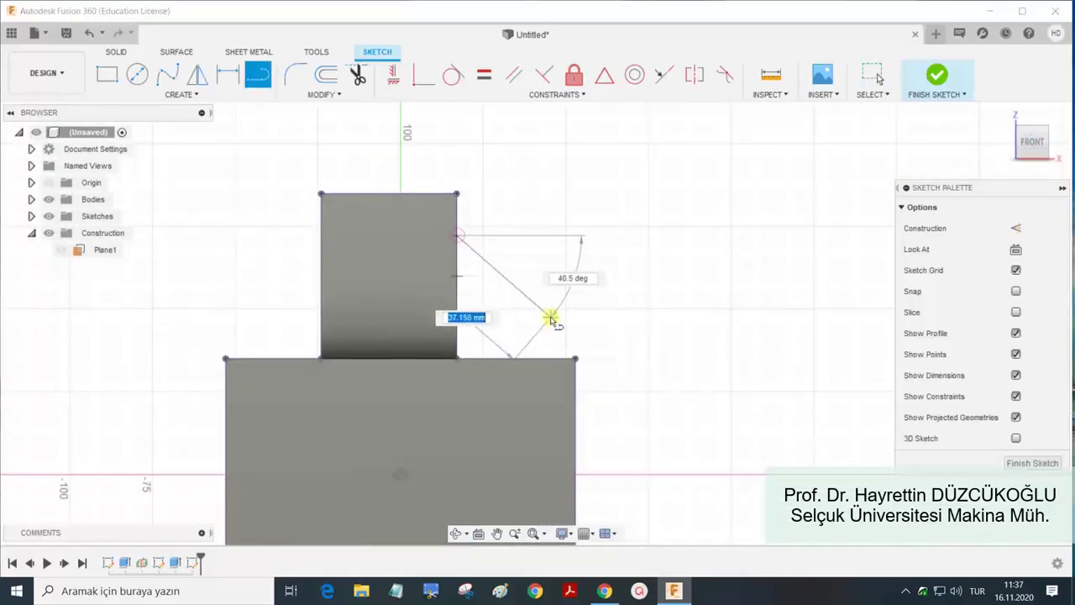
{"action": "left_click", "coordinate": [575, 359]}
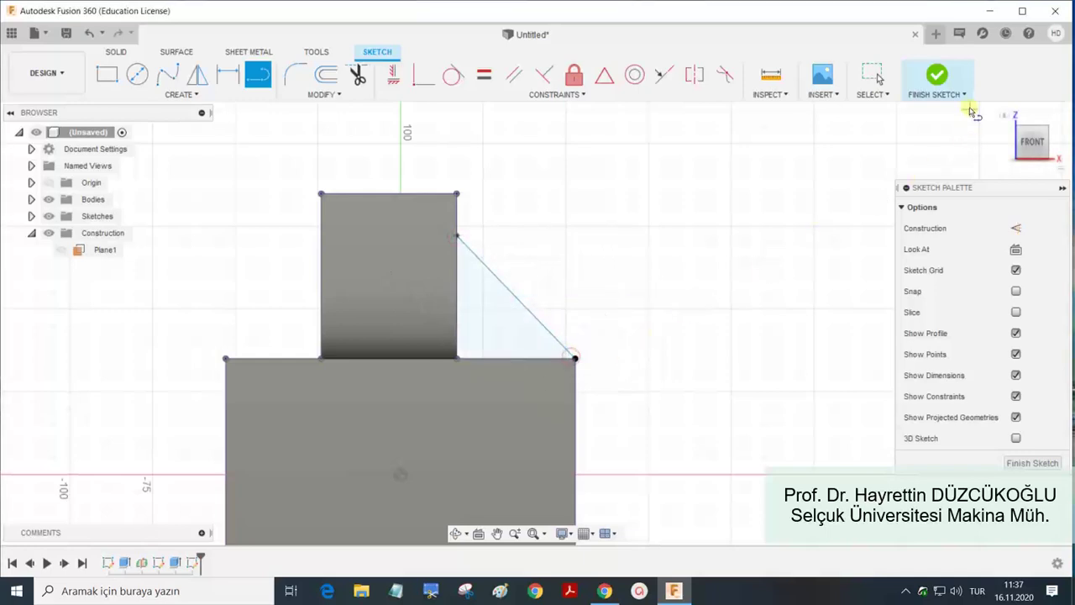
{"action": "left_click", "coordinate": [936, 76]}
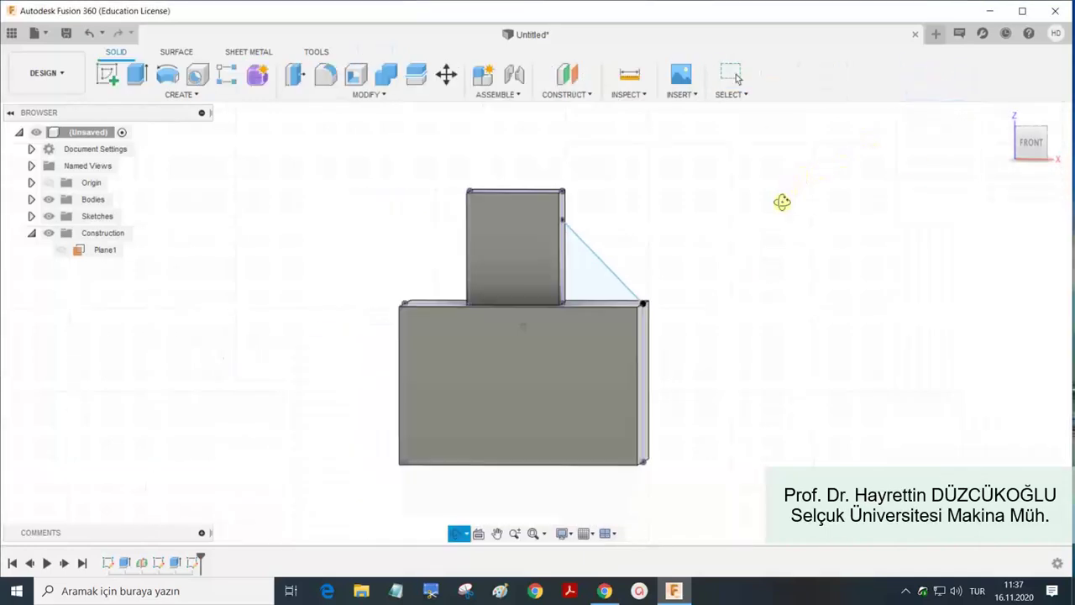
Start a Rib feature using the diagonal line as its curve.
{"action": "left_click", "coordinate": [223, 96]}
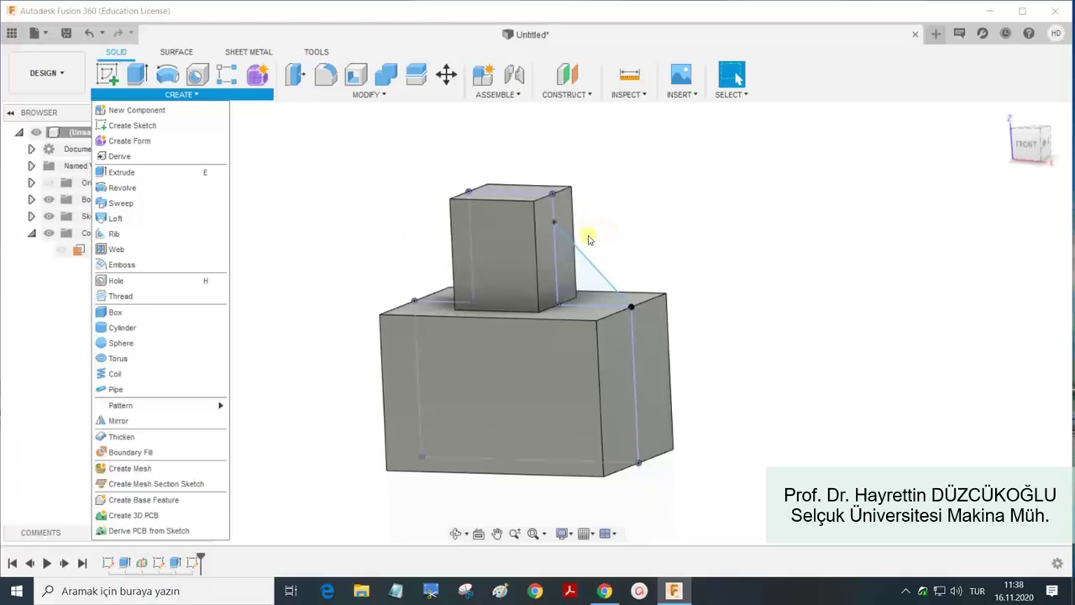
{"action": "left_click", "coordinate": [115, 234]}
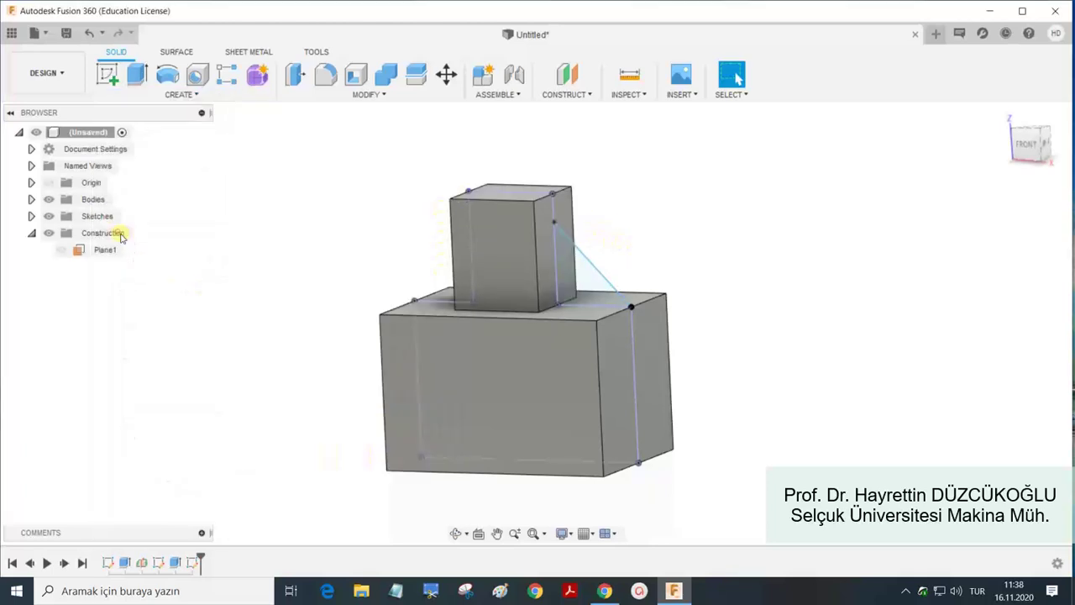
{"action": "left_click_drag", "start_coordinate": [668, 142], "coordinate": [762, 138]}
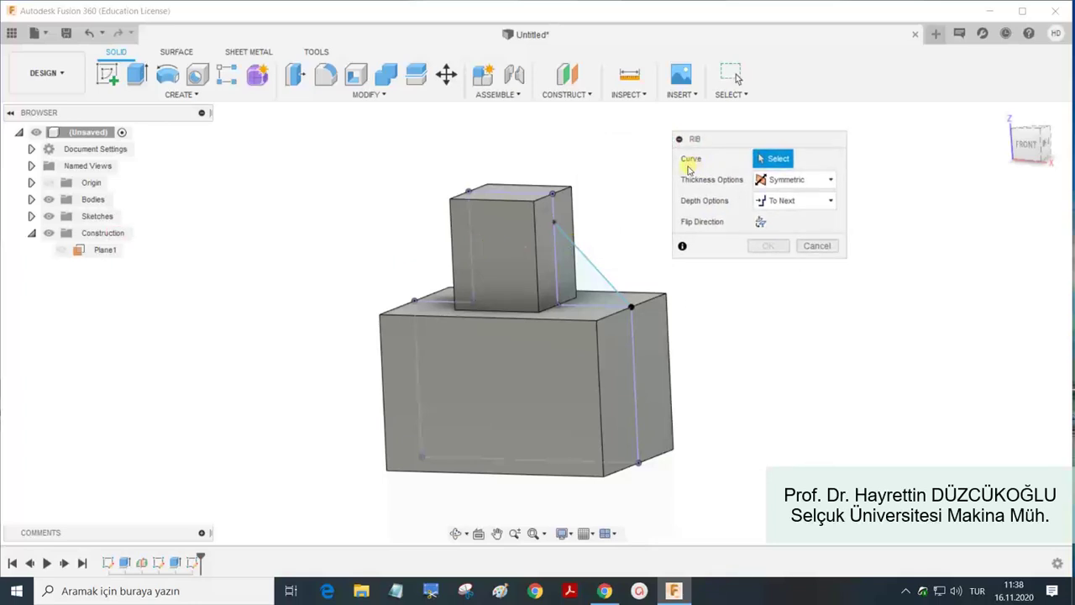
{"action": "left_click", "coordinate": [586, 262]}
{"action": "left_click", "coordinate": [586, 262]}
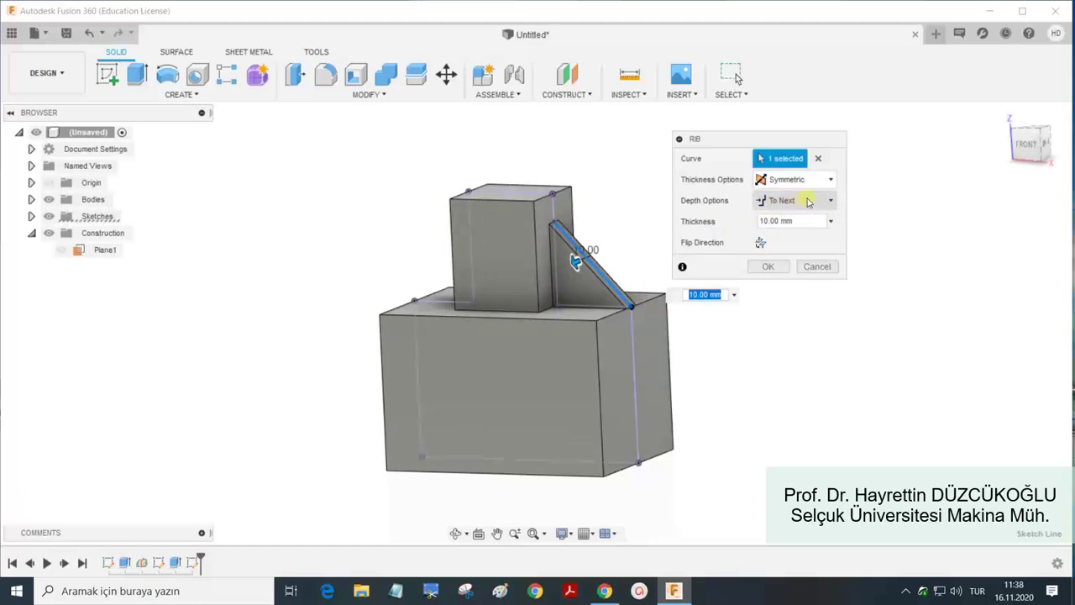
Try a fixed rib depth of 10 mm, then 20 mm.
{"action": "left_click", "coordinate": [808, 201]}
{"action": "left_click", "coordinate": [781, 233]}
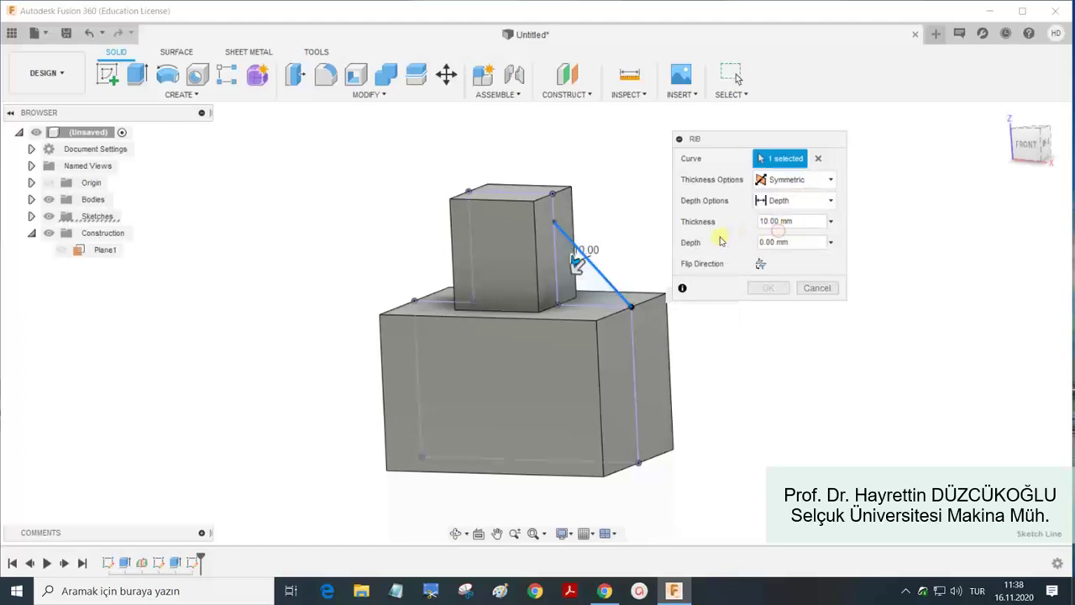
{"action": "left_click", "coordinate": [620, 245]}
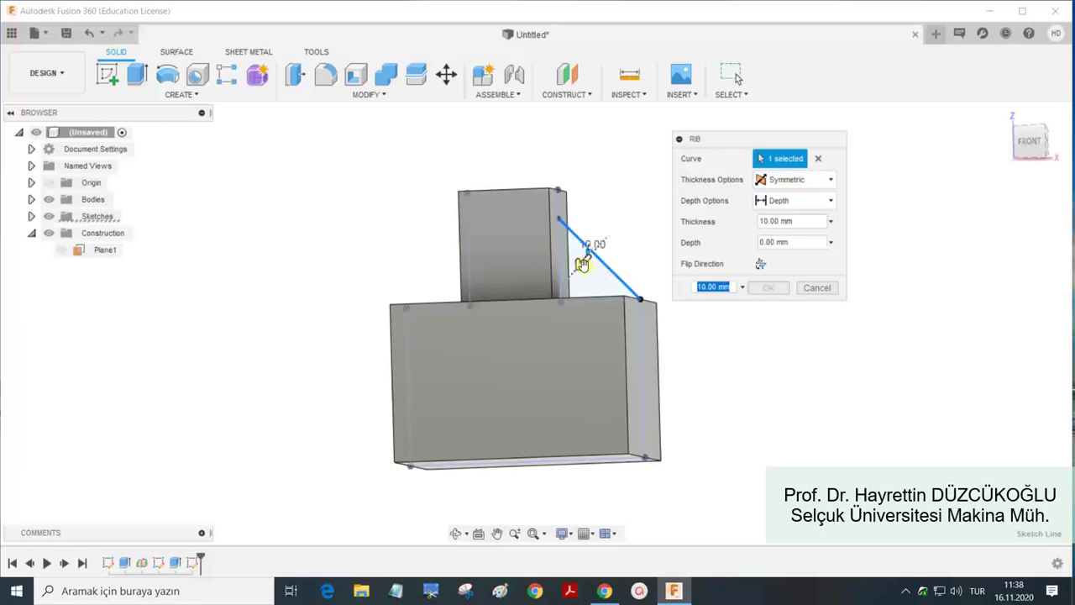
{"action": "key", "text": "Return"}
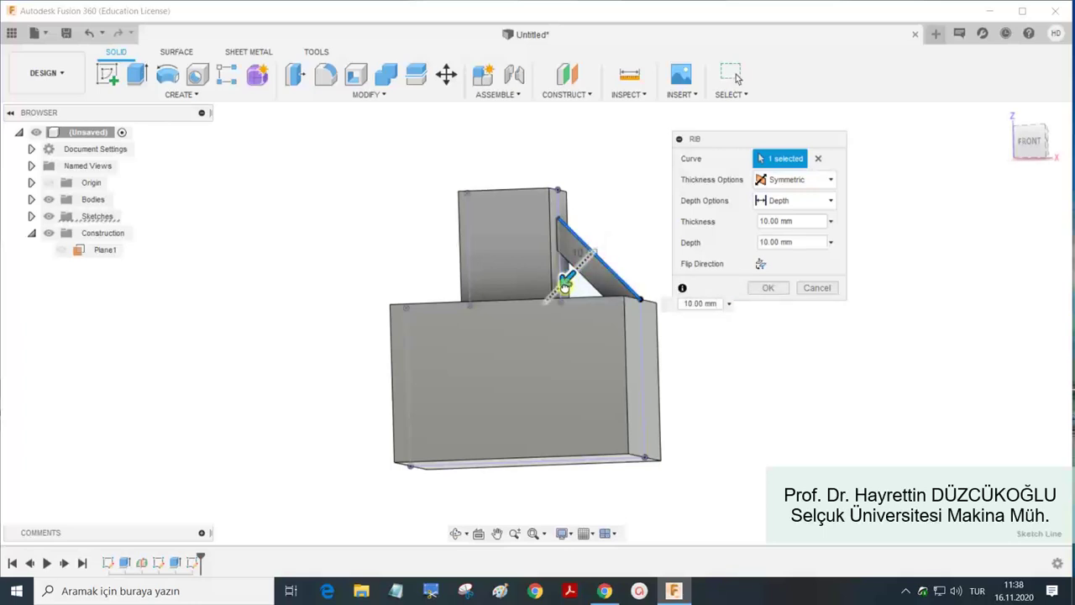
{"action": "left_click_drag", "start_coordinate": [560, 291], "coordinate": [552, 294]}
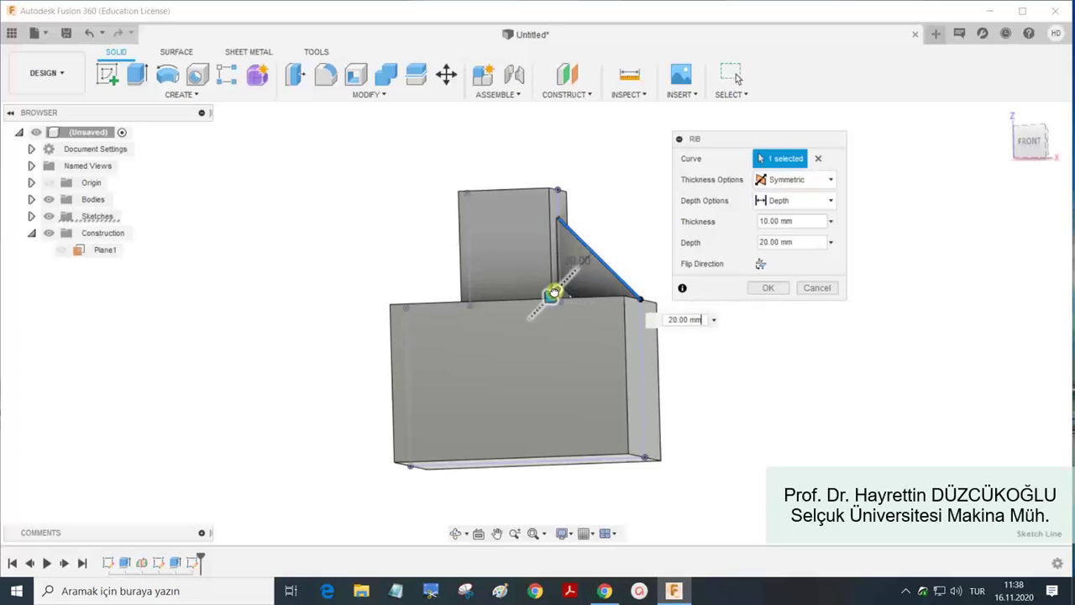
{"action": "middle_click_drag", "start_coordinate": [595, 232], "coordinate": [609, 245], "text": "shift"}
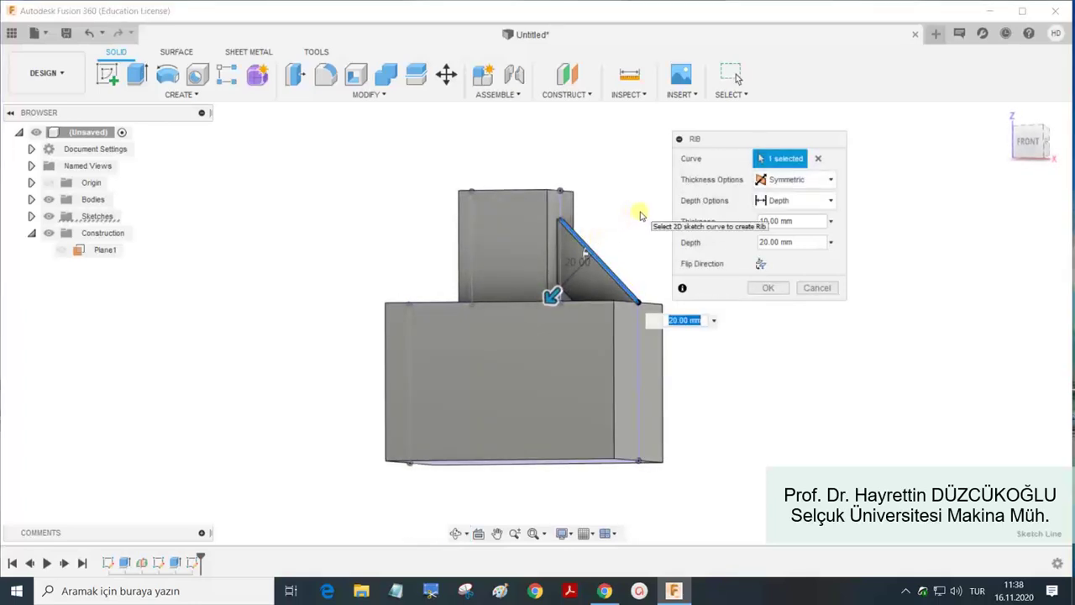
Switch the rib depth to To Next and its thickness to one direction.
{"action": "left_click", "coordinate": [805, 201]}
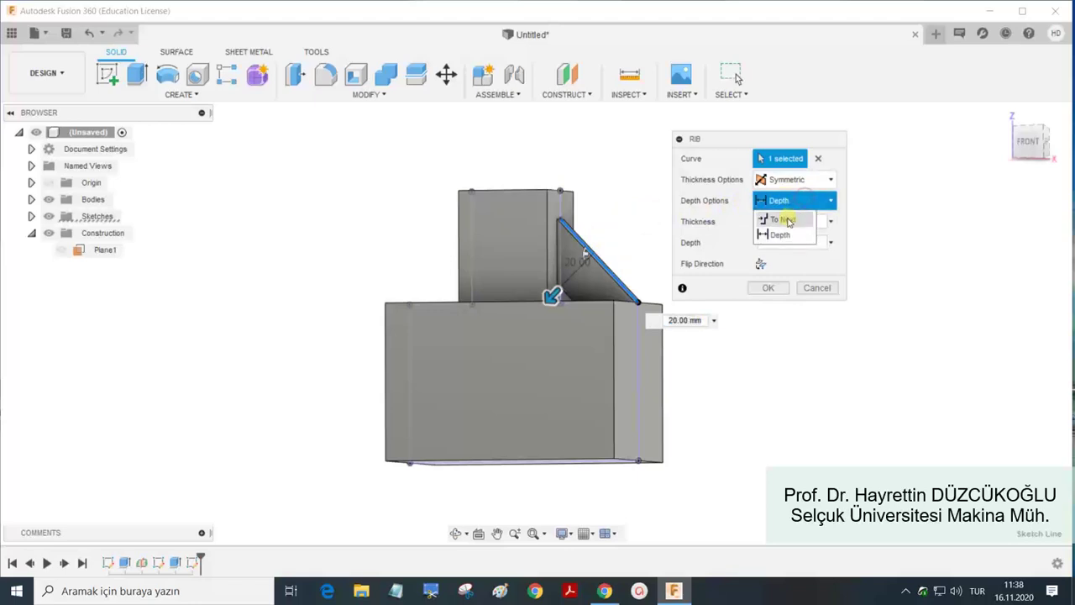
{"action": "left_click", "coordinate": [789, 222]}
{"action": "middle_click_drag", "start_coordinate": [630, 203], "coordinate": [581, 277], "text": "shift"}
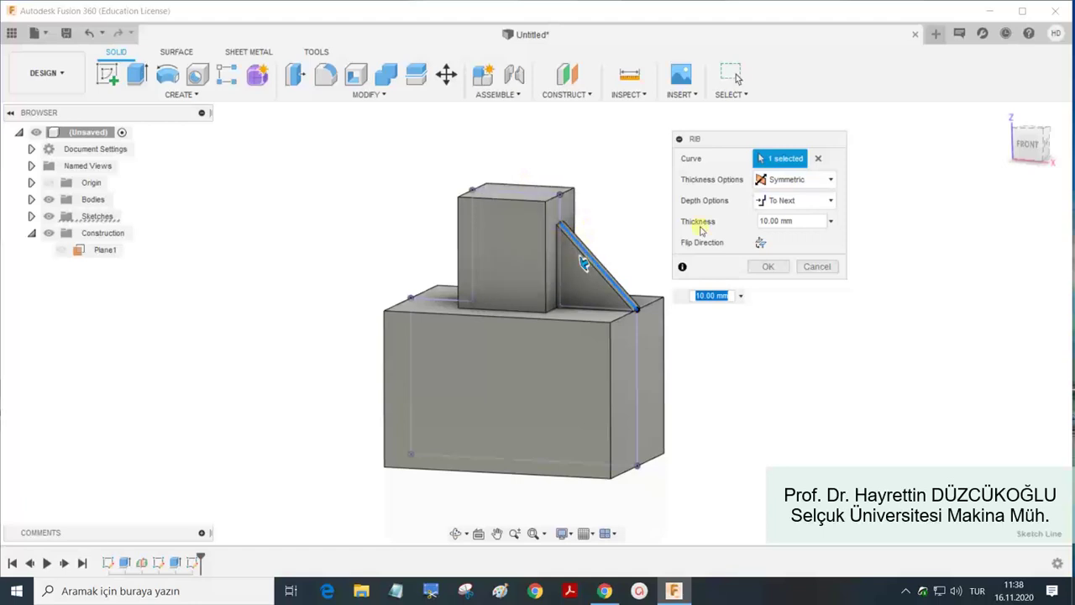
{"action": "left_click", "coordinate": [815, 179]}
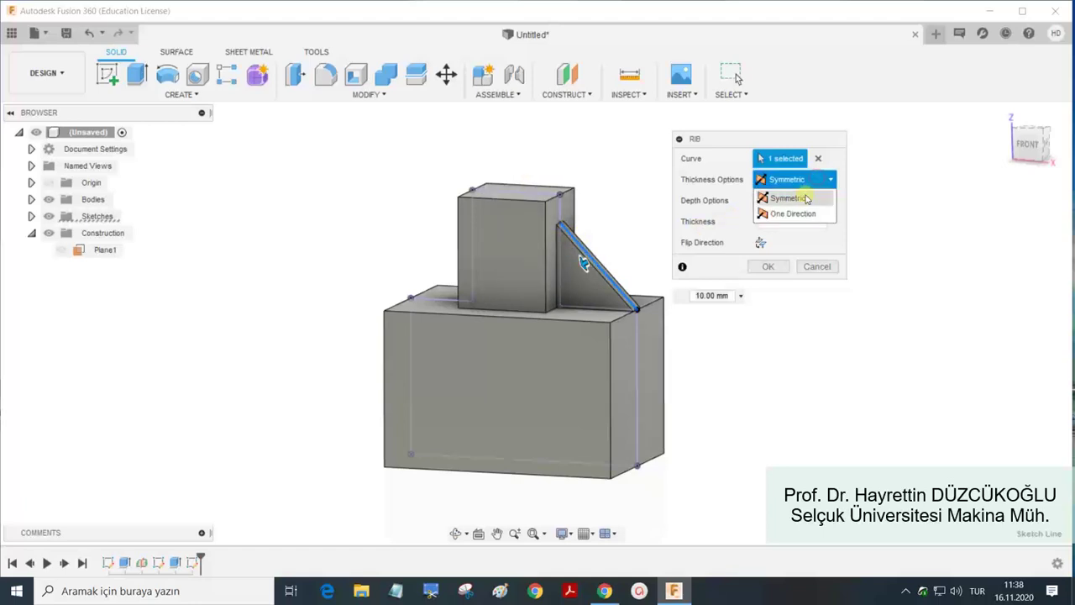
{"action": "left_click", "coordinate": [790, 214]}
{"action": "middle_click_drag", "start_coordinate": [637, 177], "coordinate": [559, 184], "text": "shift"}
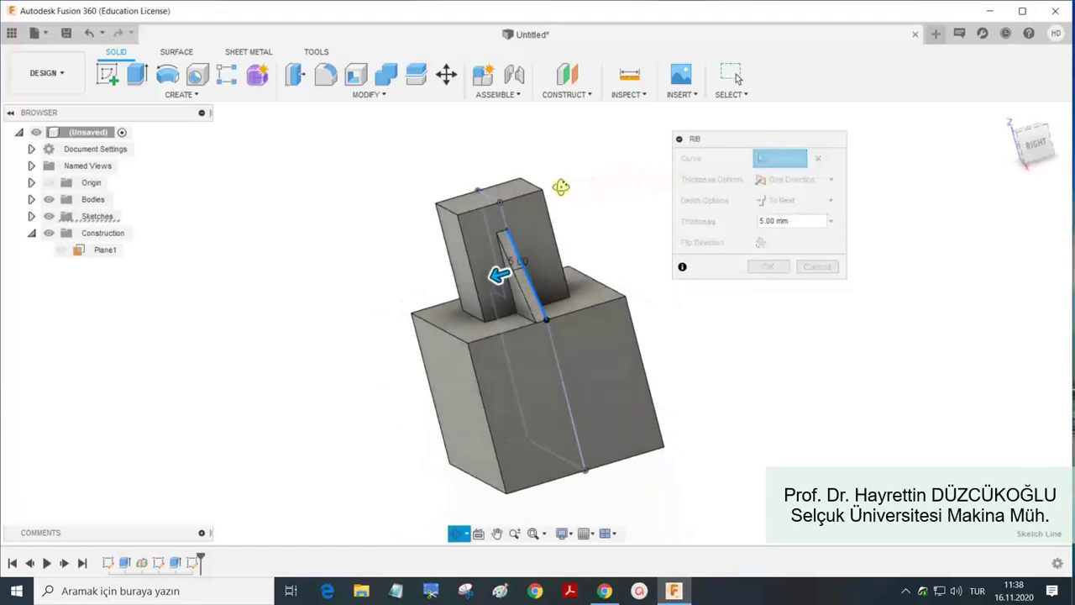
Return rib thickness to symmetric, then cancel the rib.
{"action": "left_click", "coordinate": [823, 178]}
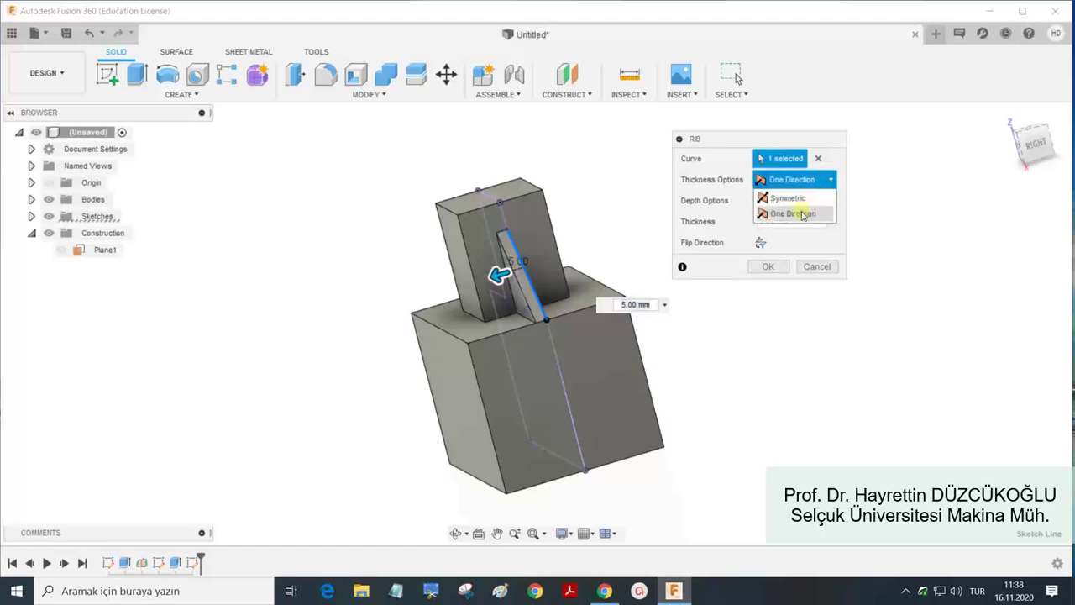
{"action": "left_click", "coordinate": [802, 210]}
{"action": "left_click", "coordinate": [815, 179]}
{"action": "left_click", "coordinate": [787, 195]}
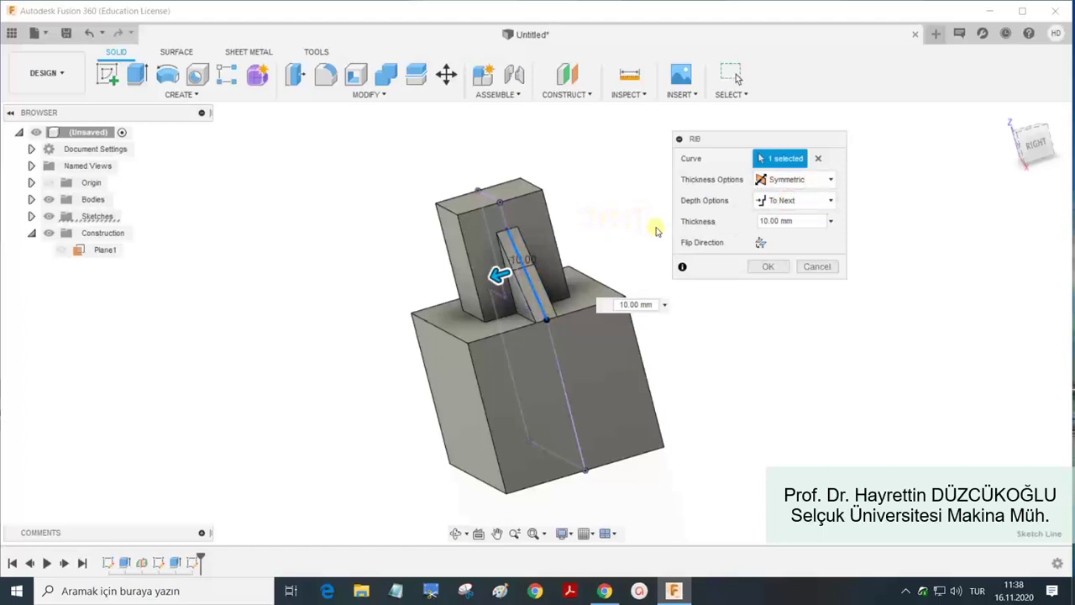
{"action": "left_click", "coordinate": [806, 266]}
{"action": "middle_click_drag", "start_coordinate": [703, 238], "coordinate": [594, 229], "text": "shift"}
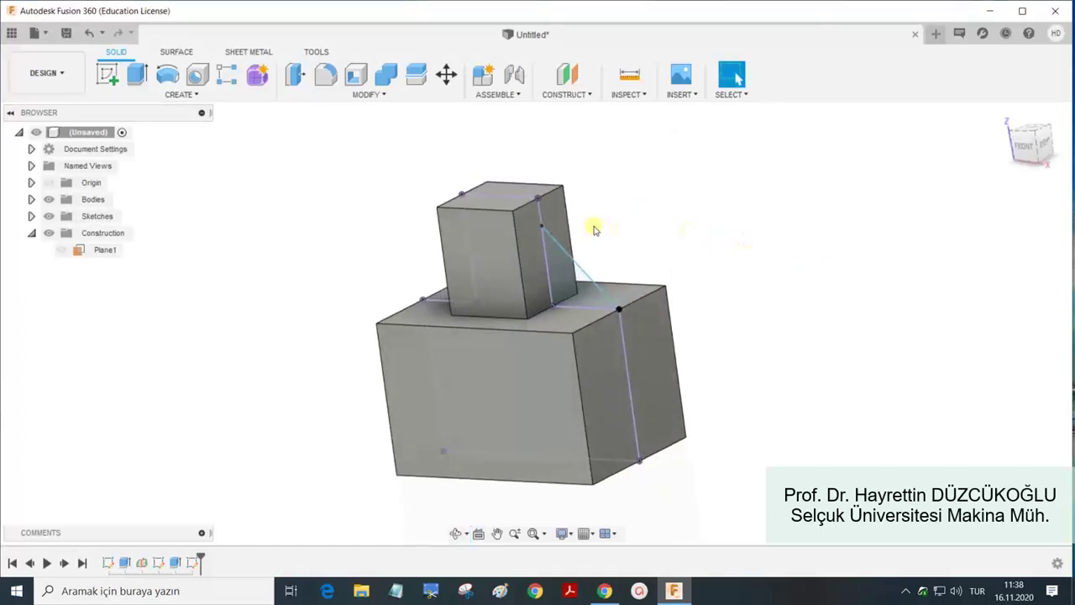
End the diagonal line at the lower block's corner and start a Rib on it.
{"action": "left_click", "coordinate": [538, 199]}
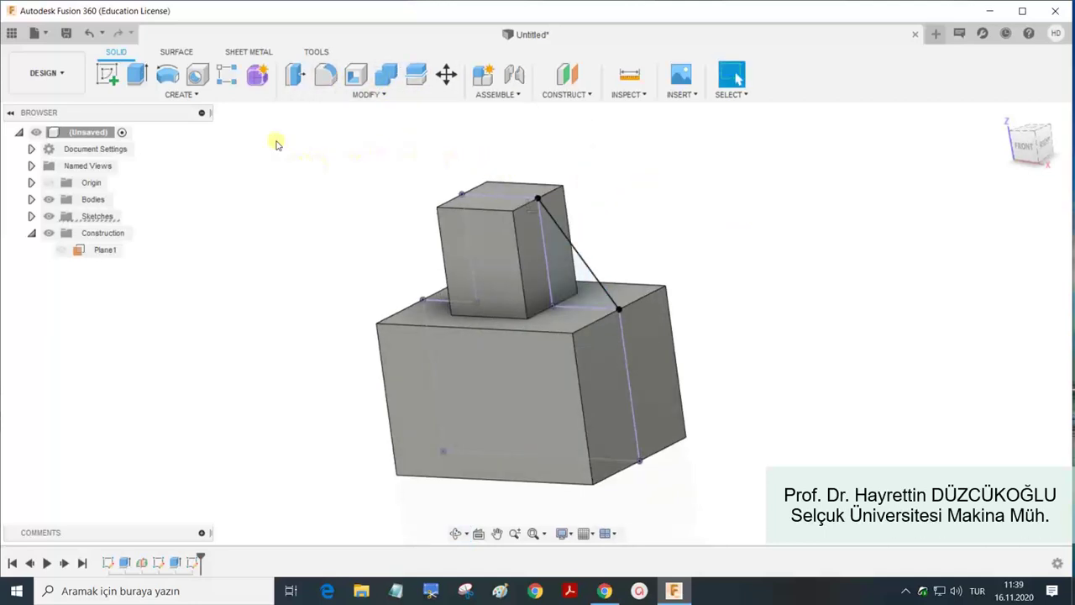
{"action": "left_click", "coordinate": [196, 94]}
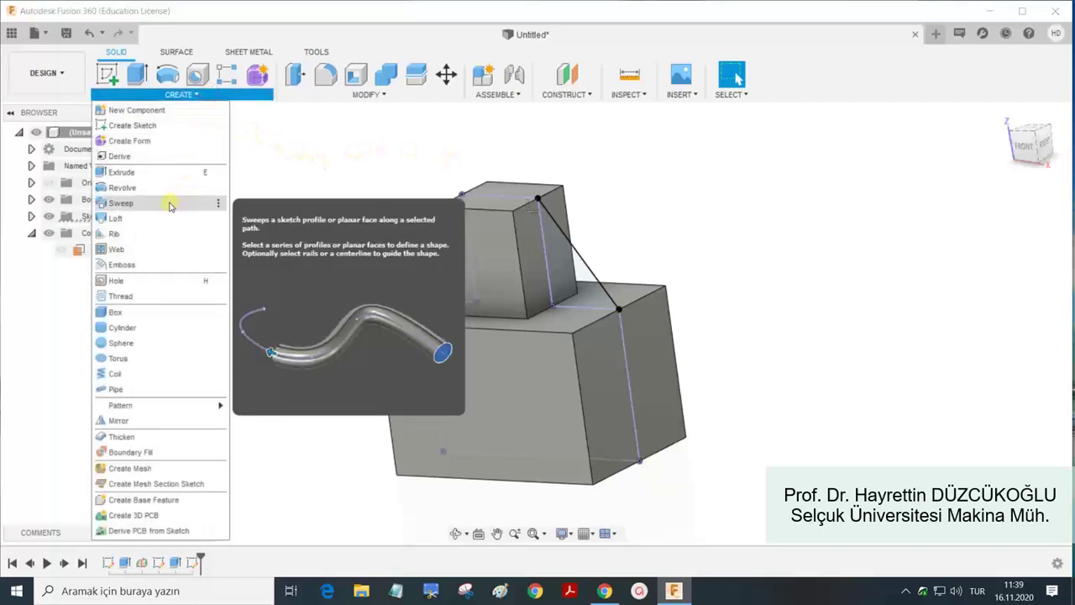
{"action": "left_click", "coordinate": [135, 233]}
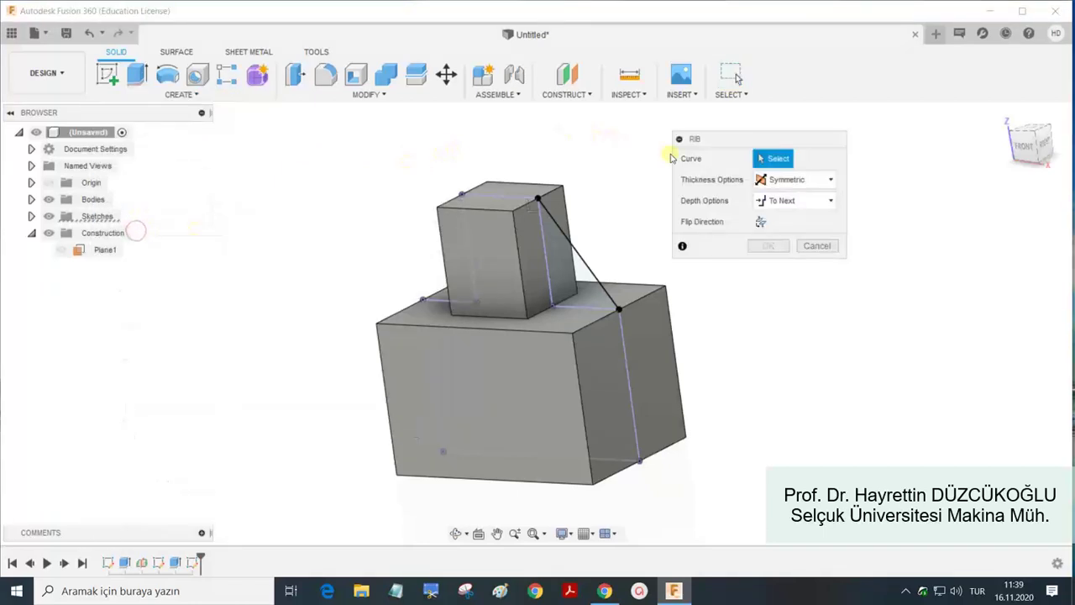
{"action": "left_click", "coordinate": [576, 251]}
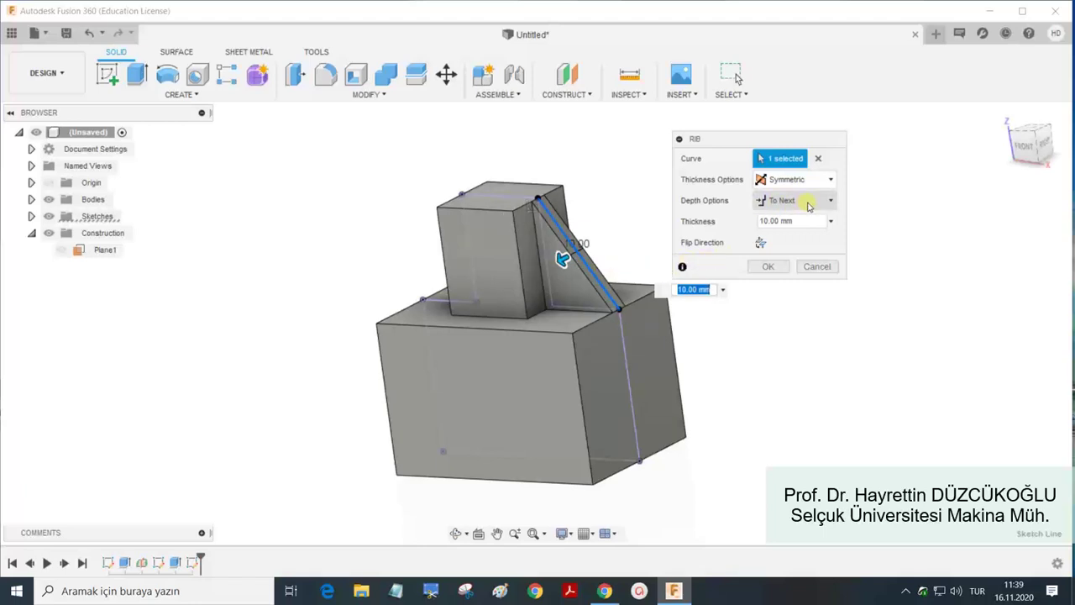
Flip the rib direction twice and set a fixed 30 mm depth.
{"action": "left_click", "coordinate": [761, 243]}
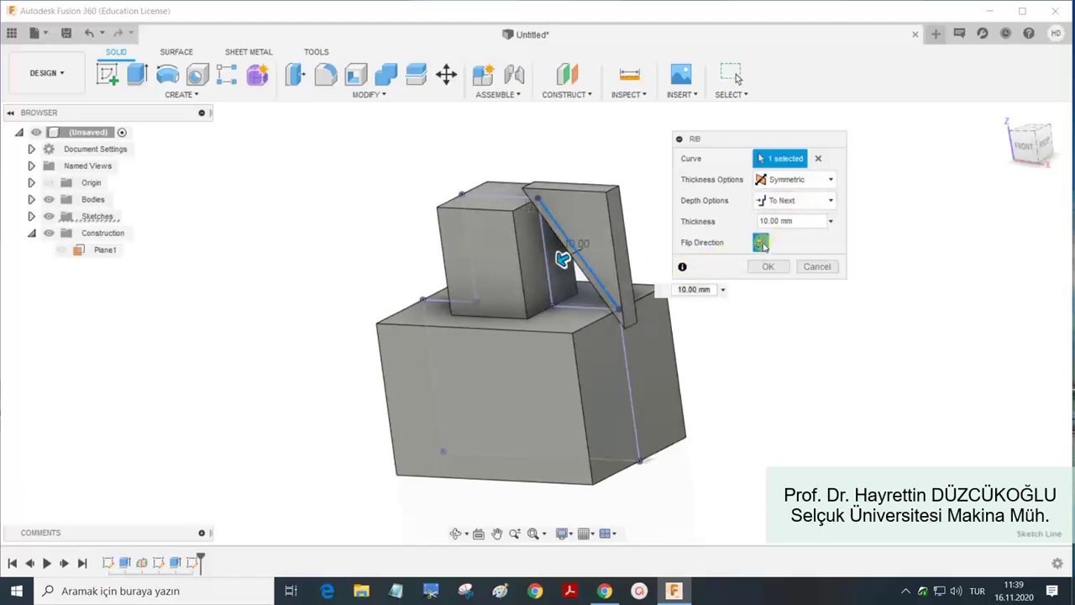
{"action": "left_click", "coordinate": [761, 242]}
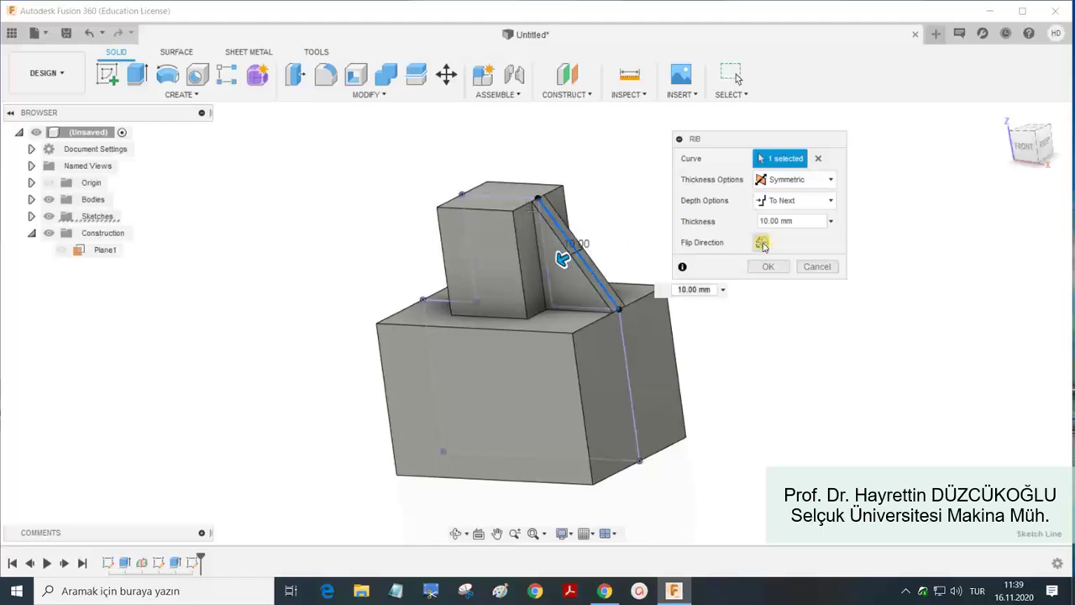
{"action": "left_click", "coordinate": [825, 200]}
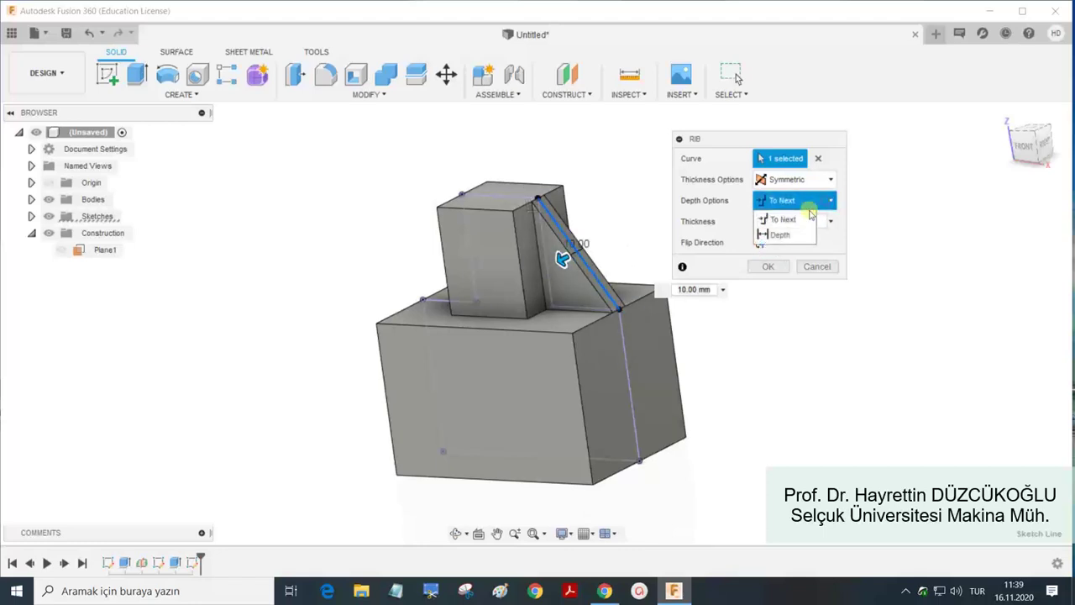
{"action": "left_click", "coordinate": [779, 234]}
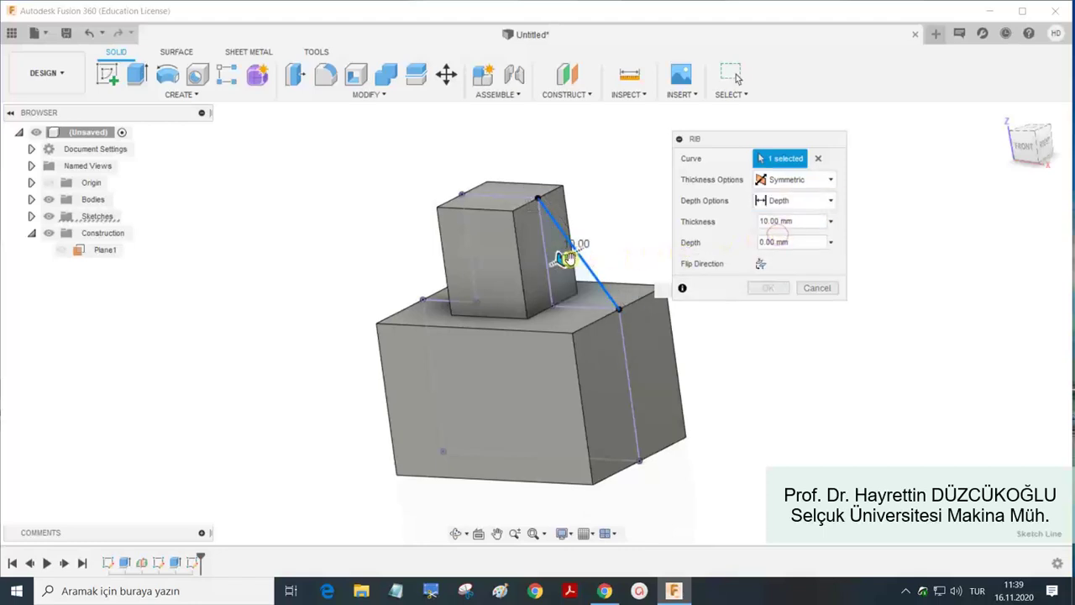
{"action": "left_click_drag", "start_coordinate": [562, 260], "coordinate": [571, 254]}
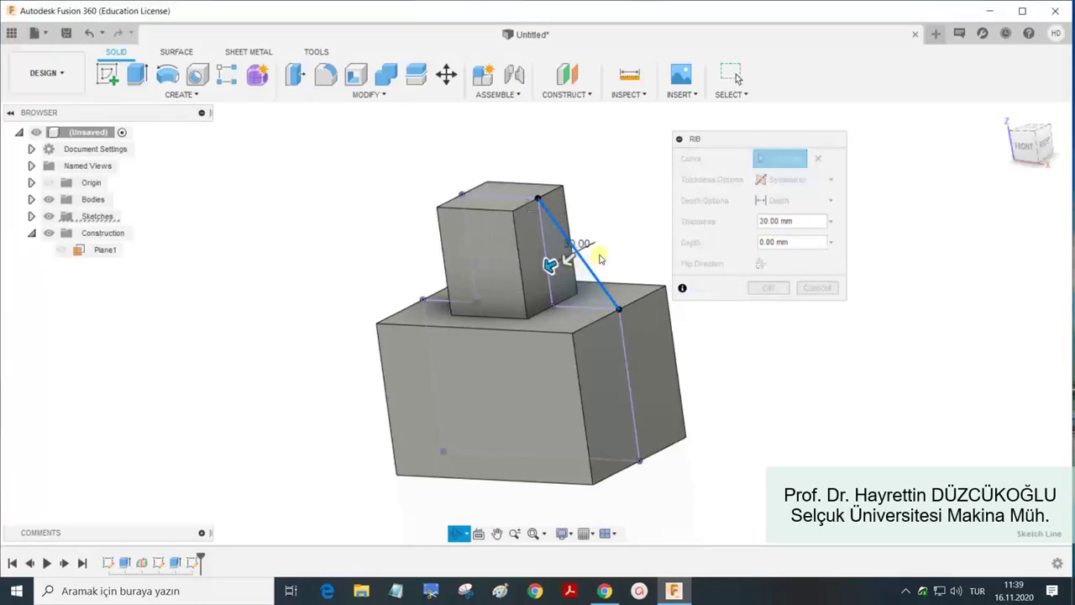
Reduce the rib depth to 10 mm, then cancel the rib.
{"action": "middle_click_drag", "start_coordinate": [599, 247], "coordinate": [557, 265], "text": "shift"}
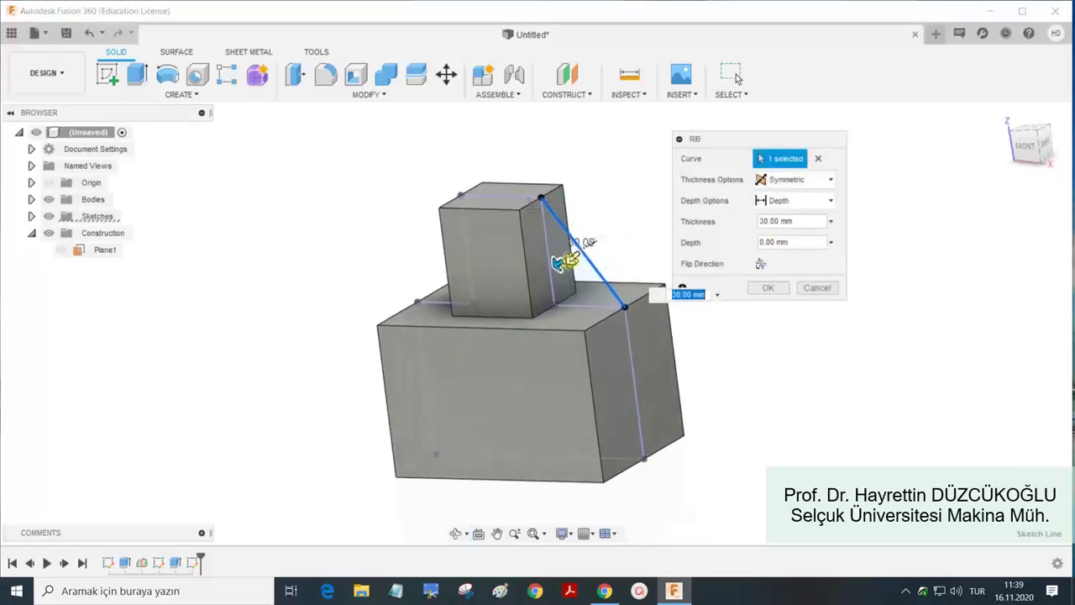
{"action": "left_click_drag", "start_coordinate": [557, 264], "coordinate": [576, 250]}
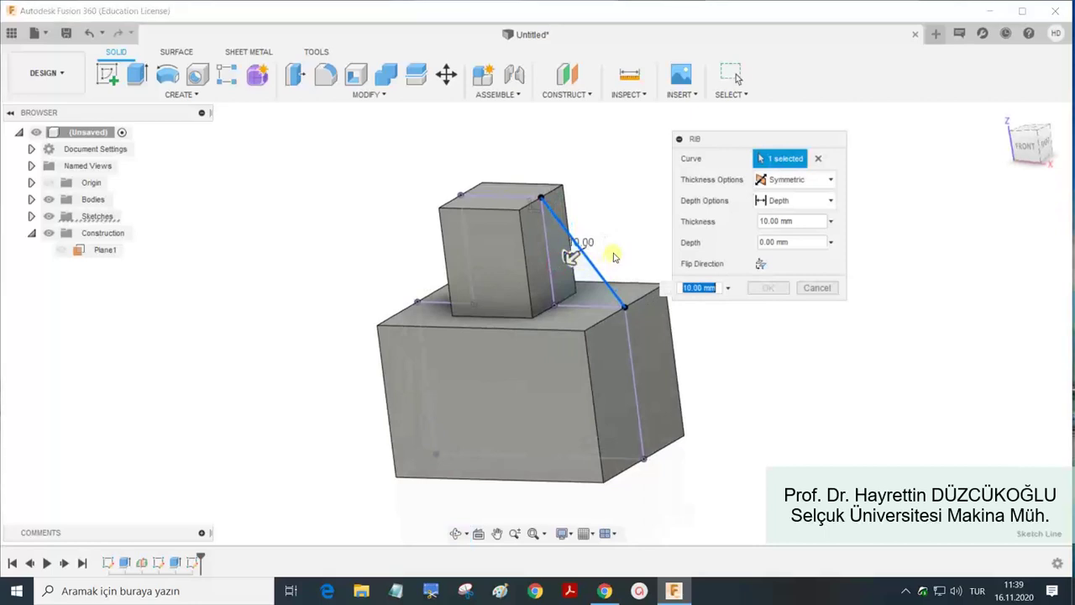
{"action": "middle_click_drag", "start_coordinate": [576, 251], "coordinate": [648, 242], "text": "shift"}
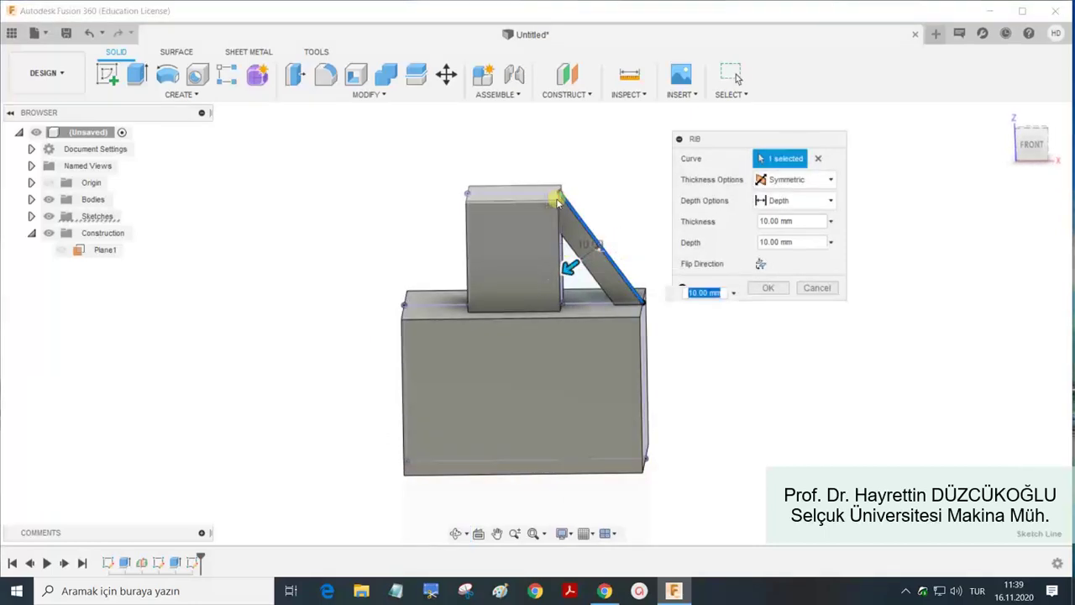
{"action": "scroll", "coordinate": [561, 202], "scroll_direction": "up", "scroll_amount": 1}
{"action": "scroll", "coordinate": [561, 204], "scroll_direction": "up", "scroll_amount": 1}
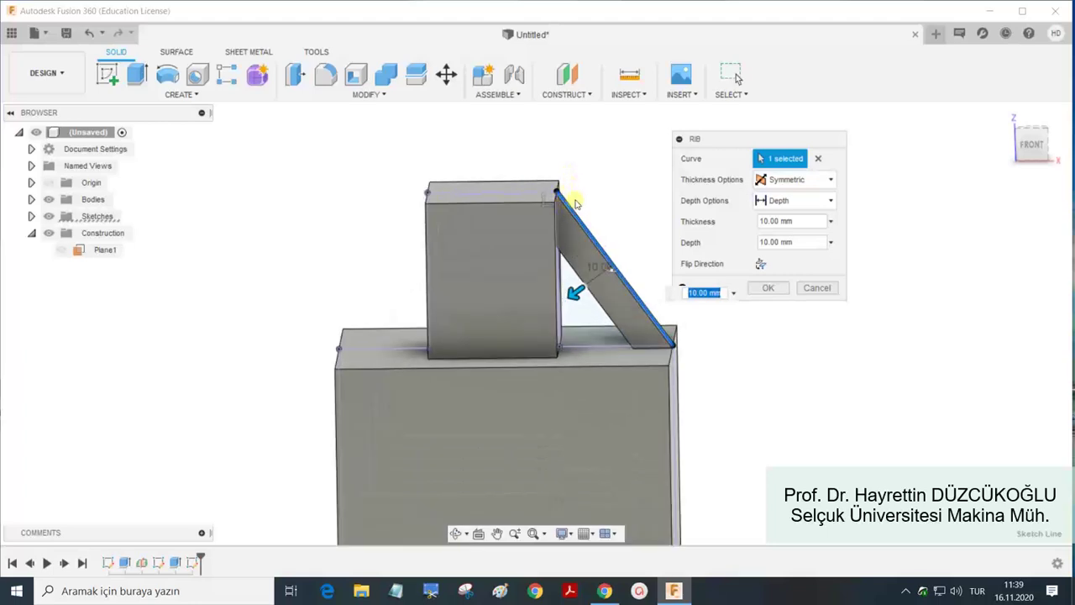
{"action": "scroll", "coordinate": [576, 203], "scroll_direction": "down", "scroll_amount": 1}
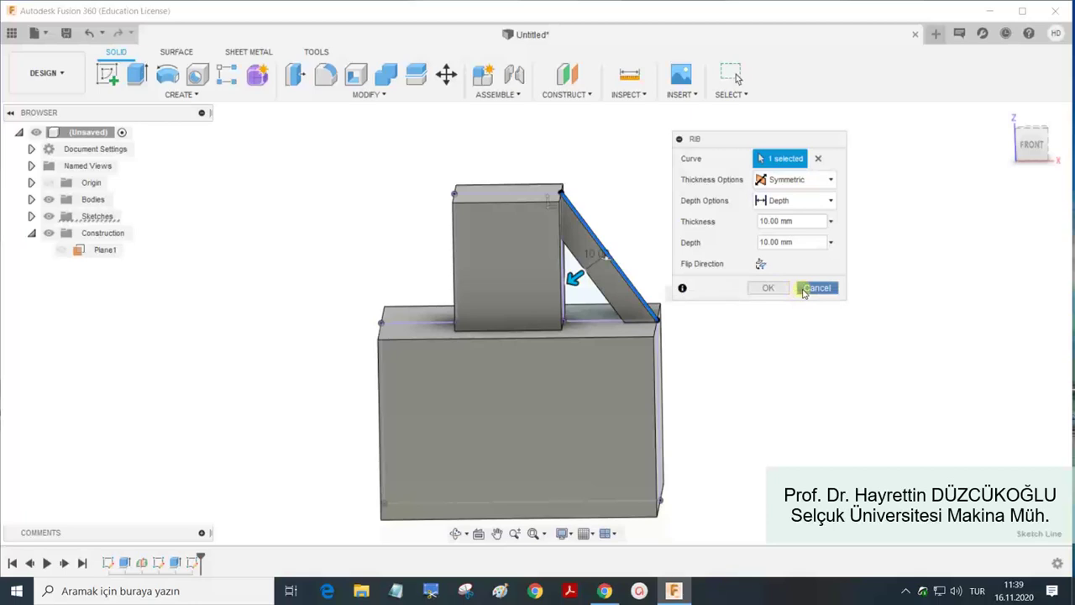
{"action": "left_click", "coordinate": [805, 287]}
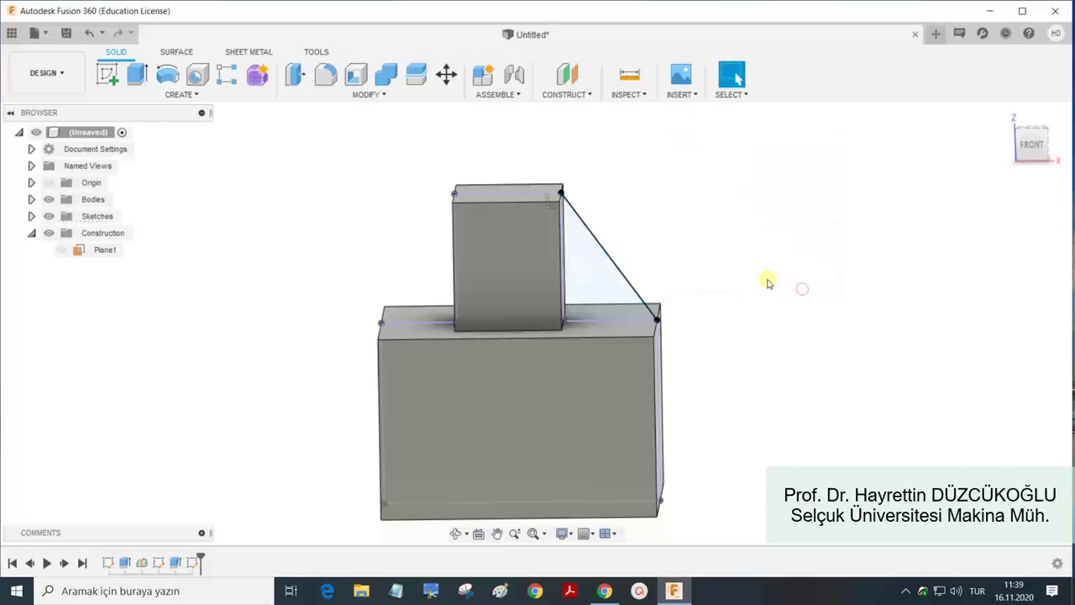
Reopen the line's sketch and pull its top end off the upper block's corner.
{"action": "right_click", "coordinate": [617, 268]}
{"action": "left_click", "coordinate": [599, 345]}
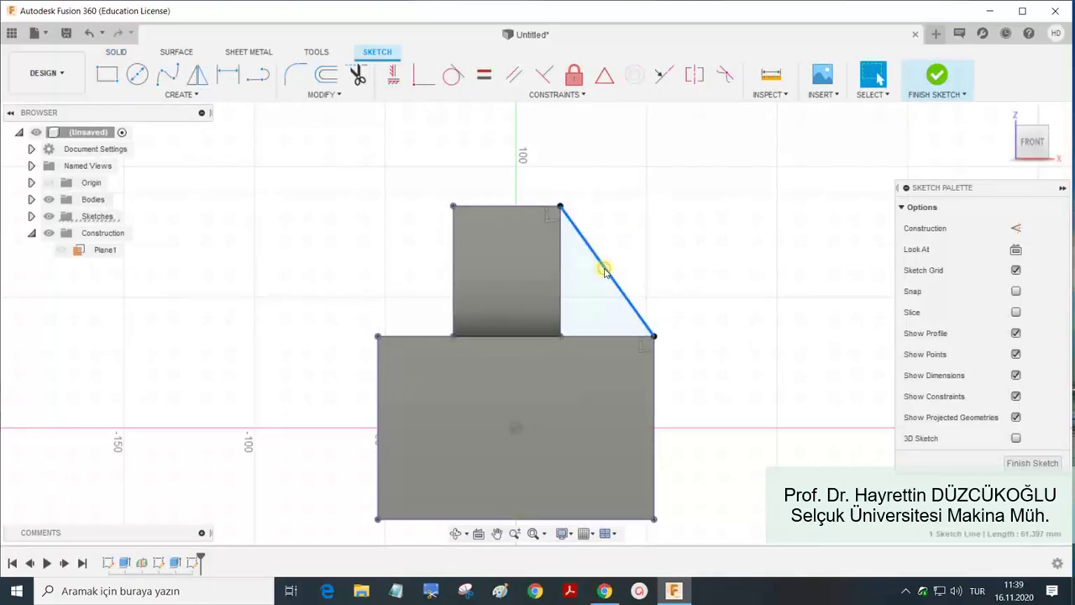
{"action": "left_click", "coordinate": [573, 250]}
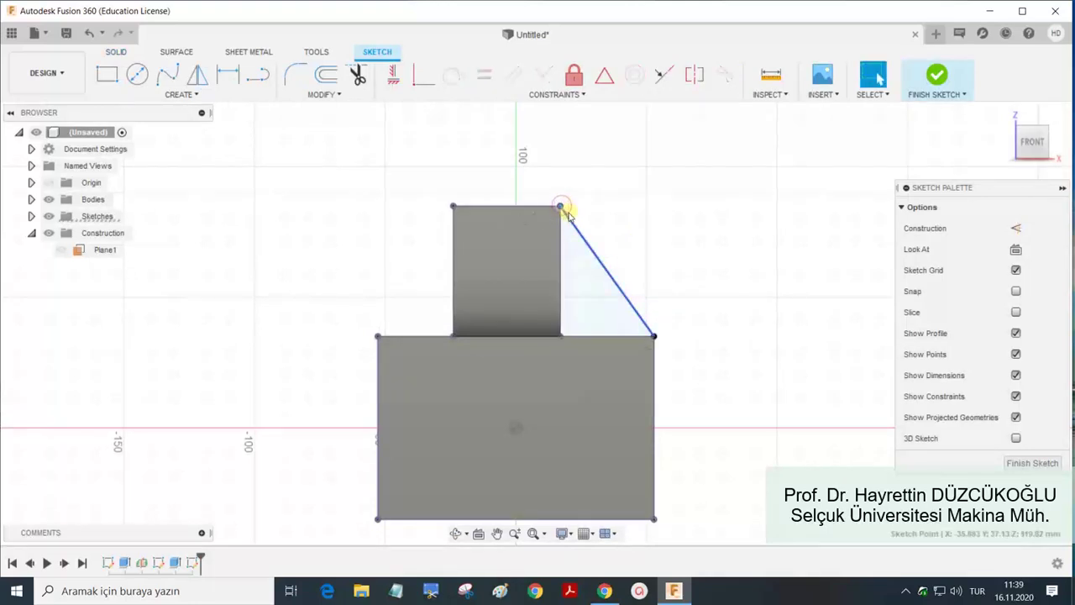
{"action": "left_click", "coordinate": [564, 214]}
{"action": "scroll", "coordinate": [558, 214], "scroll_direction": "up", "scroll_amount": 1}
{"action": "left_click", "coordinate": [551, 221]}
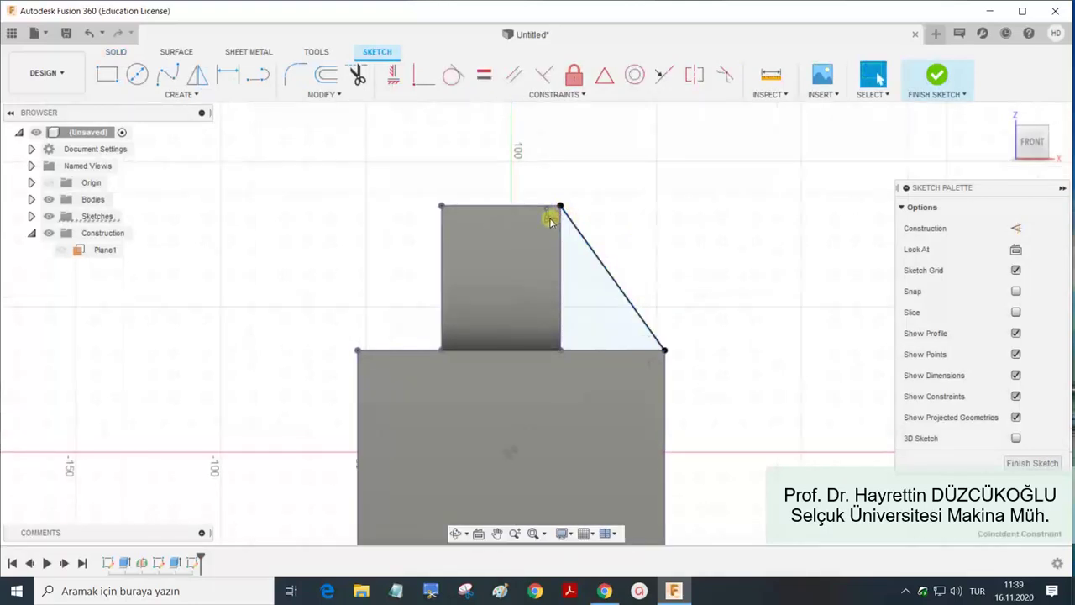
{"action": "left_click", "coordinate": [571, 221]}
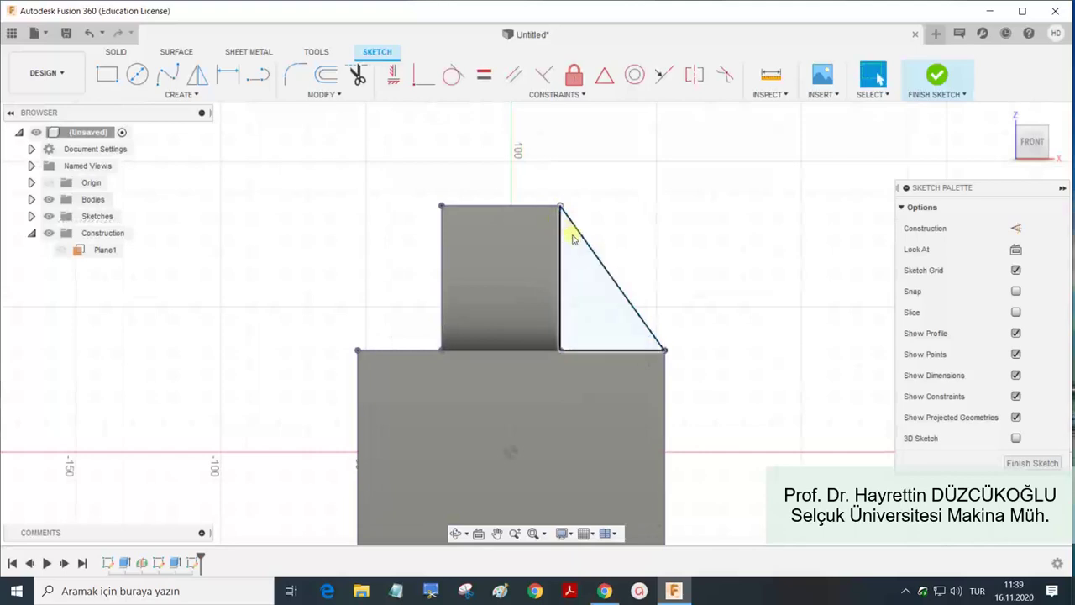
{"action": "left_click", "coordinate": [664, 351]}
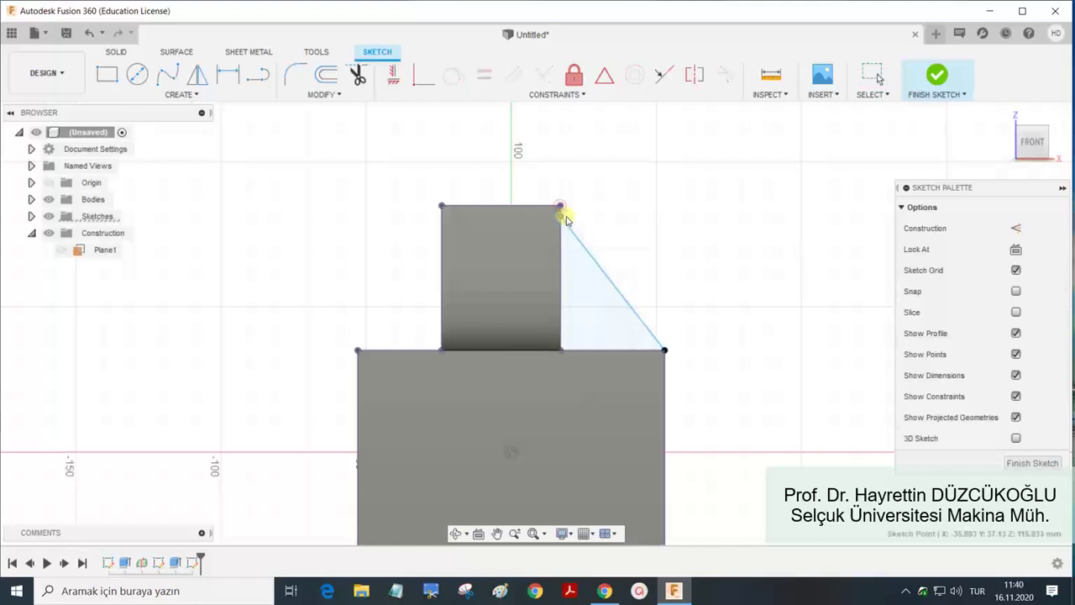
{"action": "left_click_drag", "start_coordinate": [560, 208], "coordinate": [571, 220]}
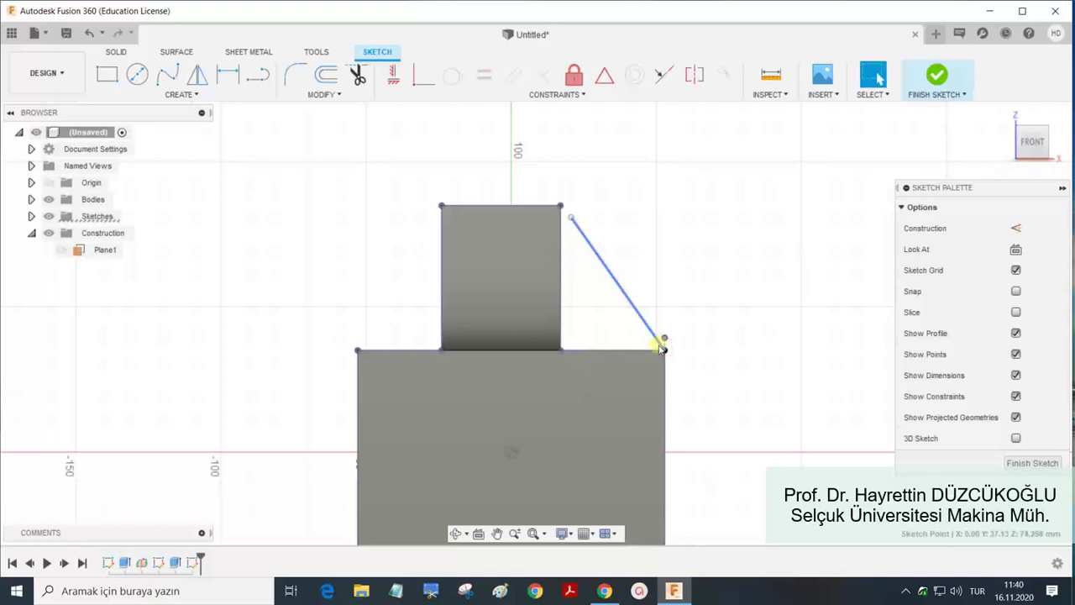
Release the line's lower end from the lower-corner coincident constraint and finish the sketch.
{"action": "scroll", "coordinate": [664, 351], "scroll_direction": "up", "scroll_amount": 1}
{"action": "scroll", "coordinate": [667, 349], "scroll_direction": "down", "scroll_amount": 2}
{"action": "scroll", "coordinate": [665, 348], "scroll_direction": "up", "scroll_amount": 1}
{"action": "scroll", "coordinate": [663, 346], "scroll_direction": "up", "scroll_amount": 1}
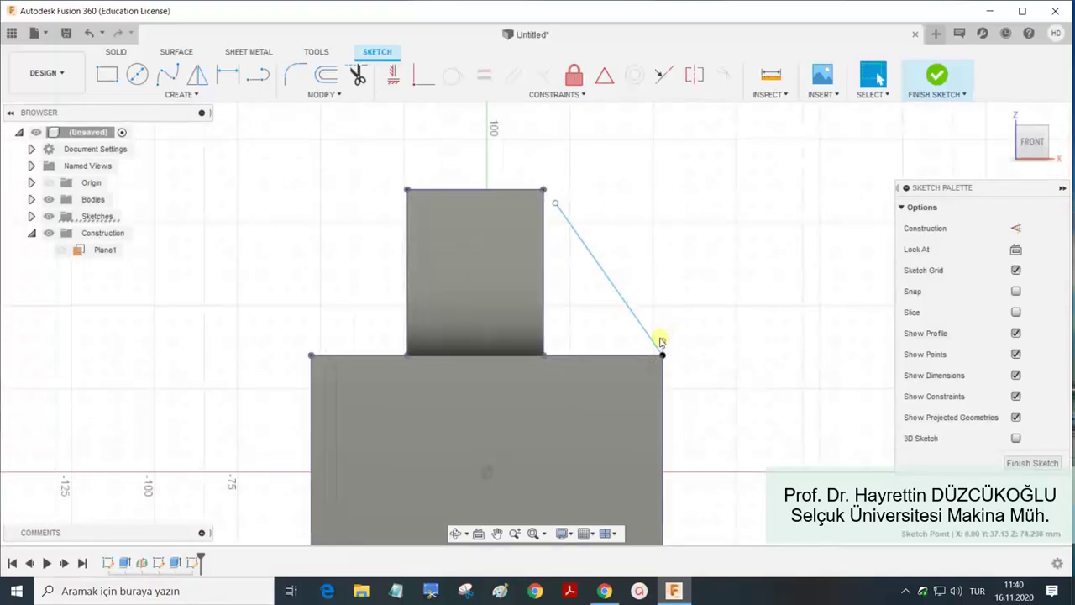
{"action": "left_click", "coordinate": [655, 344]}
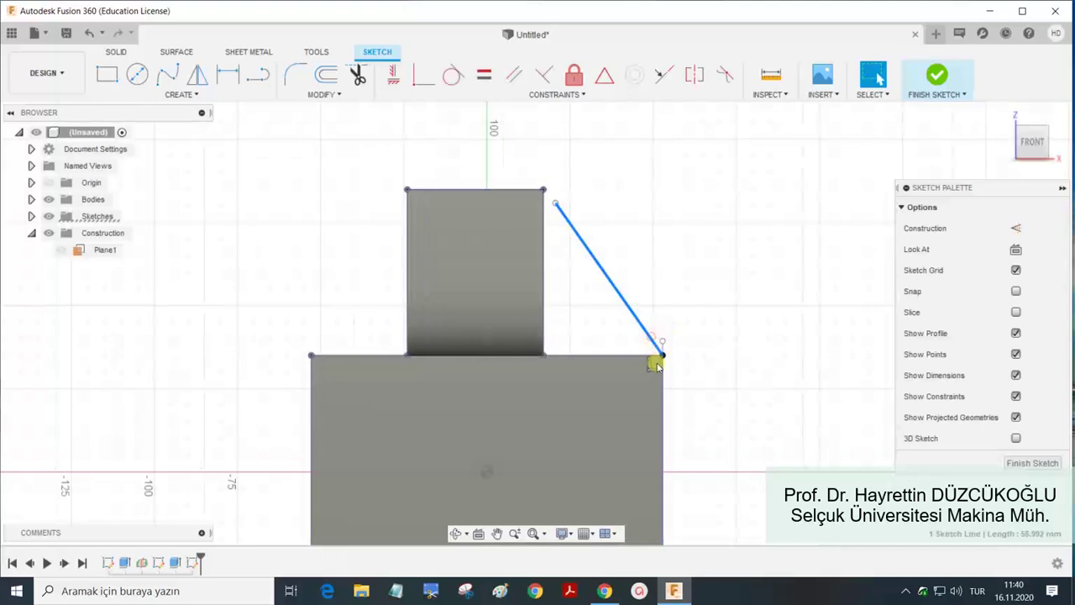
{"action": "left_click", "coordinate": [651, 369]}
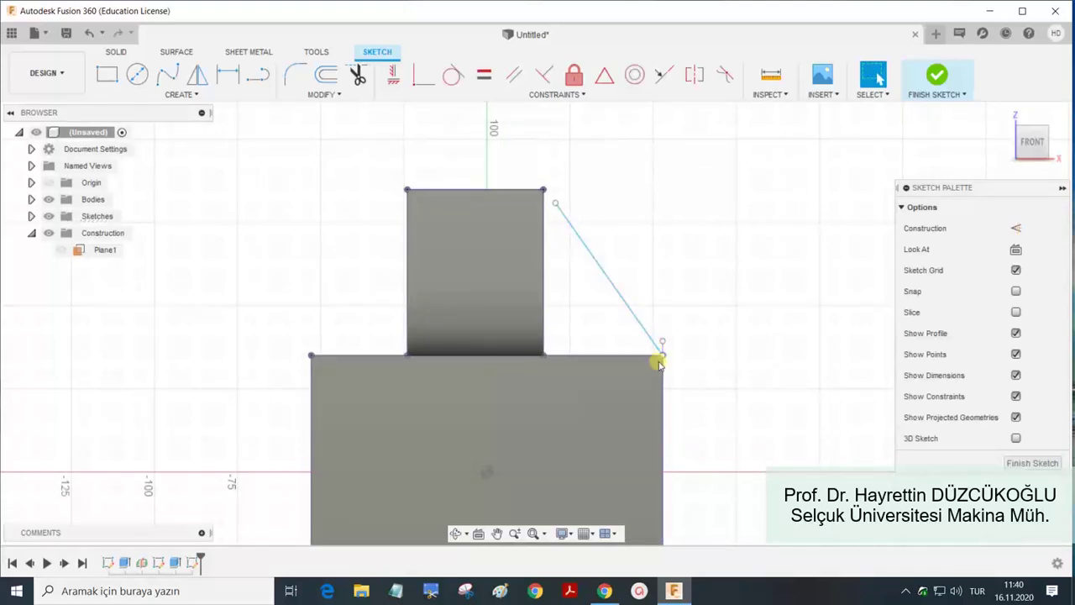
{"action": "left_click", "coordinate": [652, 348]}
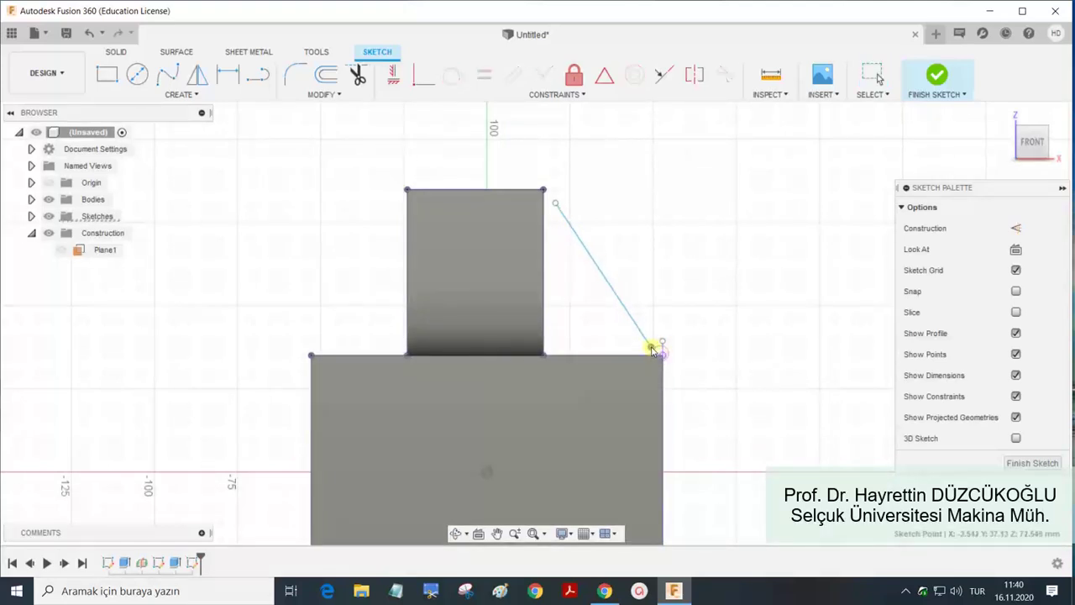
{"action": "left_click", "coordinate": [683, 342]}
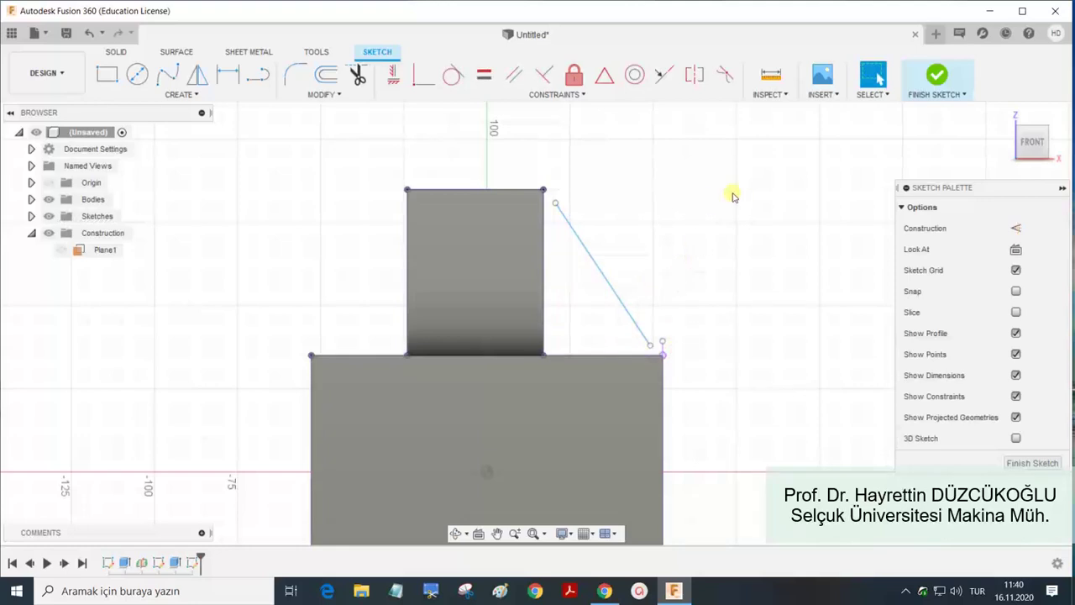
{"action": "left_click", "coordinate": [940, 78]}
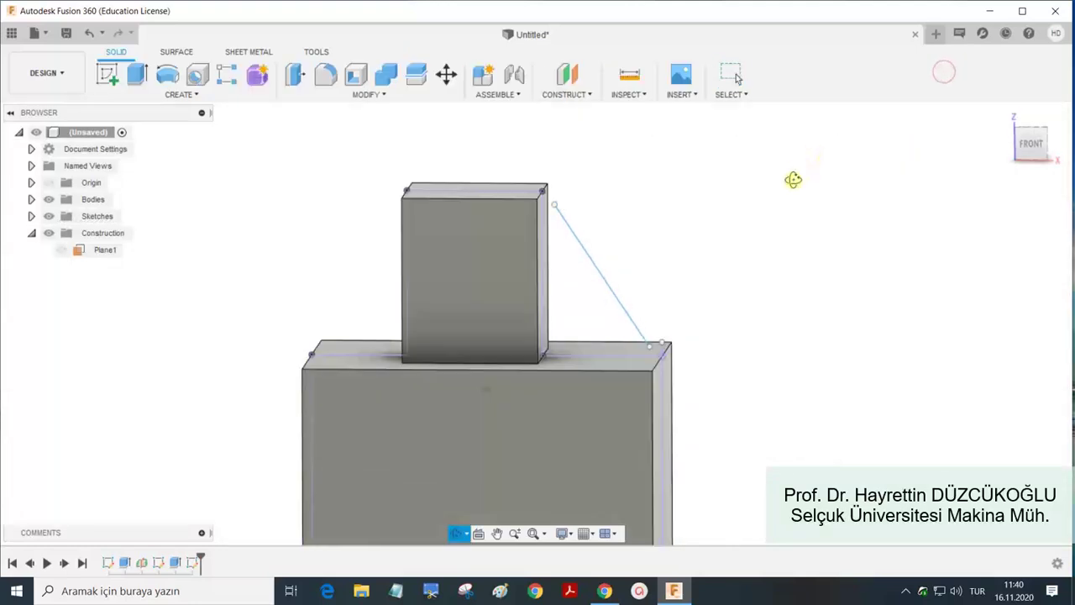
{"action": "left_click", "coordinate": [181, 94]}
{"action": "mouse_move", "coordinate": [116, 248]}
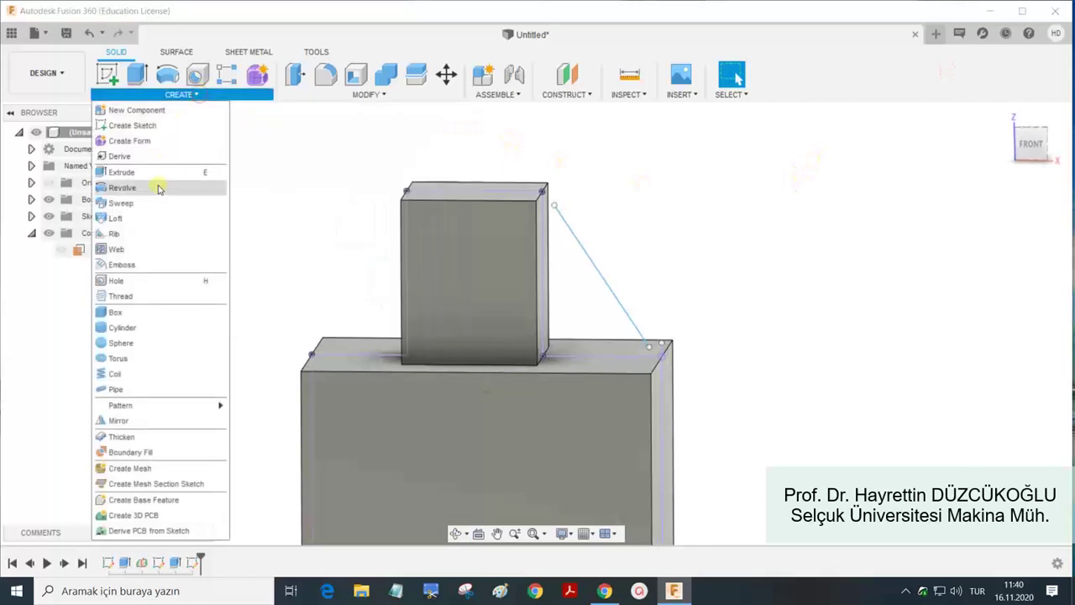
{"action": "left_click", "coordinate": [118, 234]}
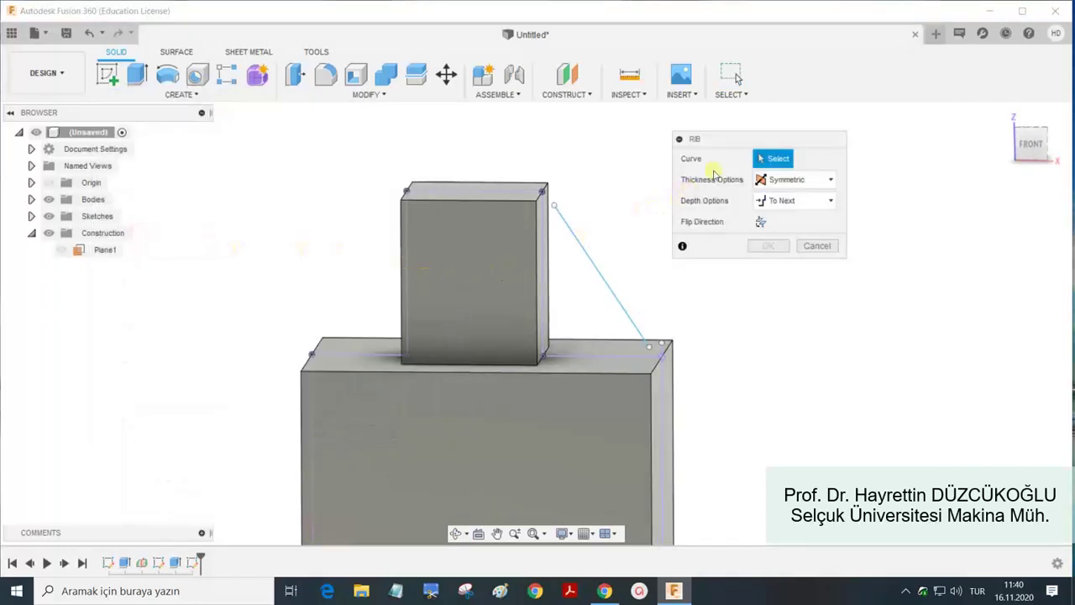
{"action": "left_click", "coordinate": [589, 257]}
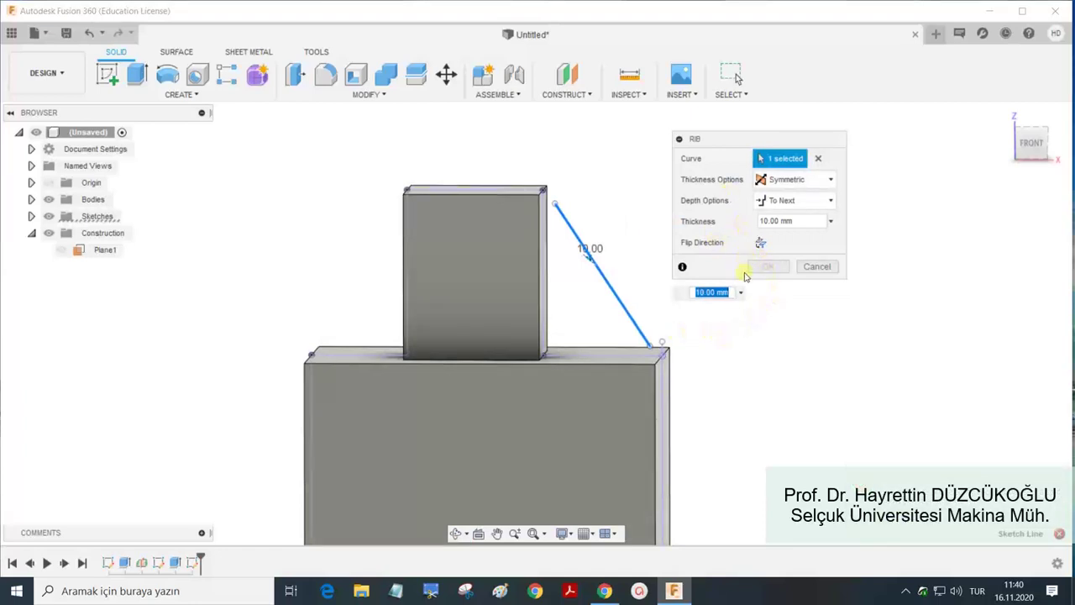
{"action": "left_click", "coordinate": [1059, 534]}
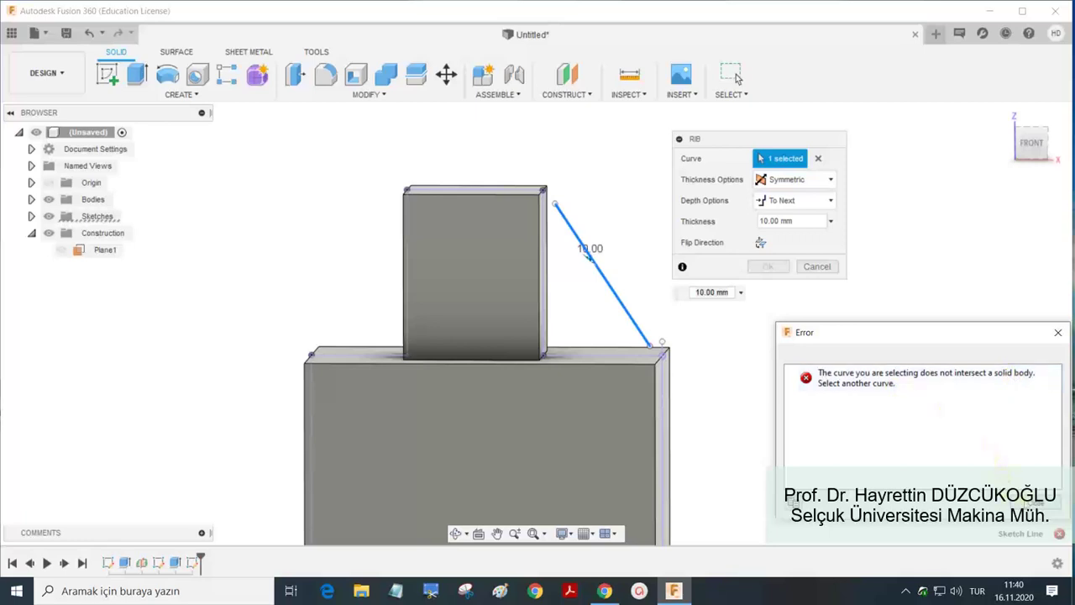
{"action": "left_click", "coordinate": [1031, 502]}
{"action": "left_click", "coordinate": [819, 274]}
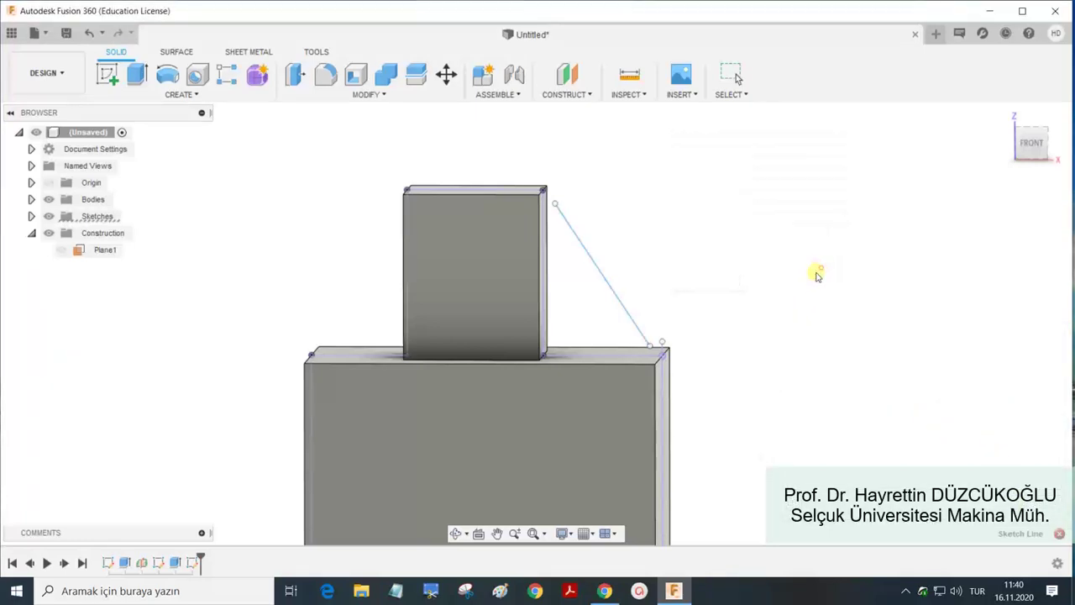
{"action": "left_click", "coordinate": [663, 355]}
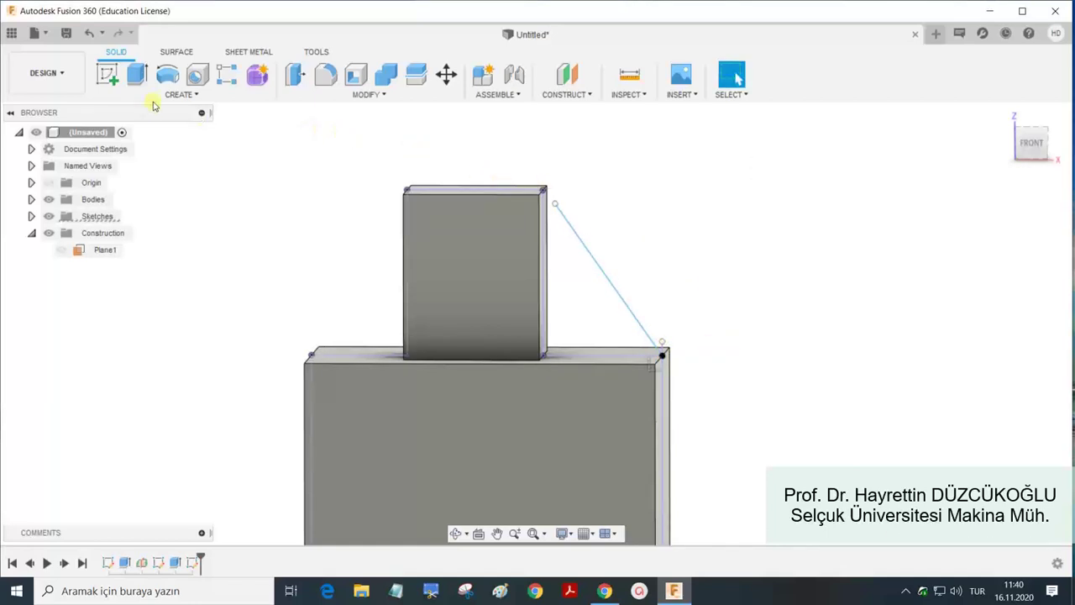
{"action": "left_click", "coordinate": [178, 94]}
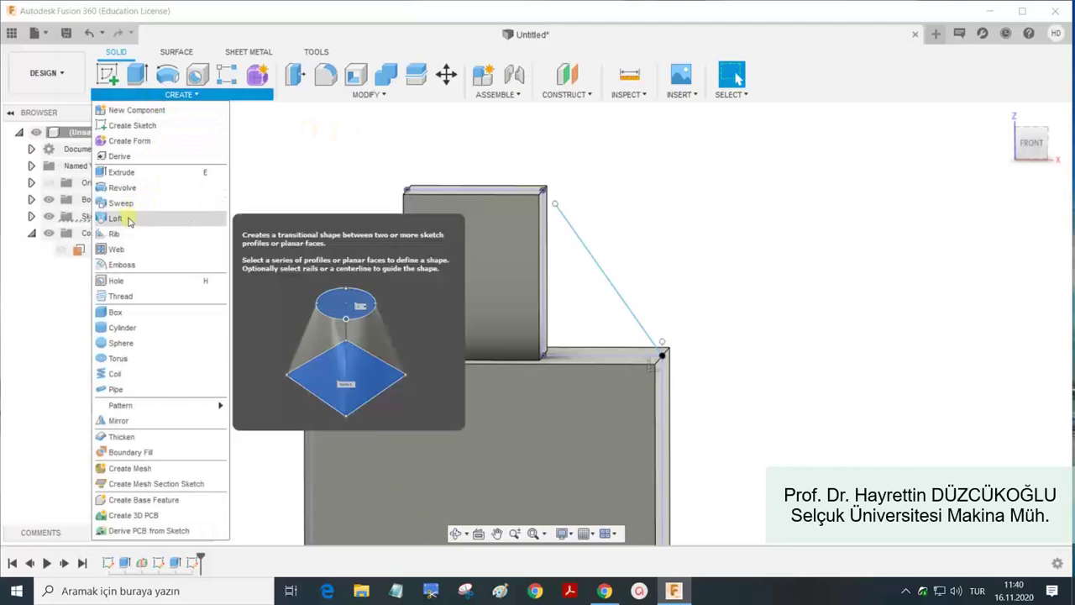
{"action": "left_click", "coordinate": [131, 234]}
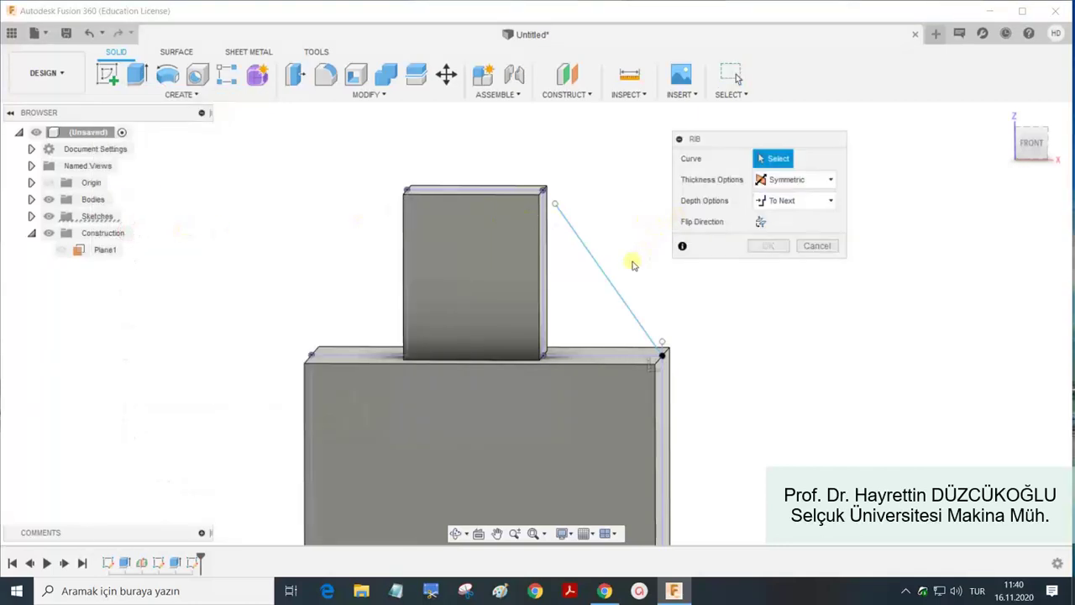
{"action": "left_click", "coordinate": [608, 279]}
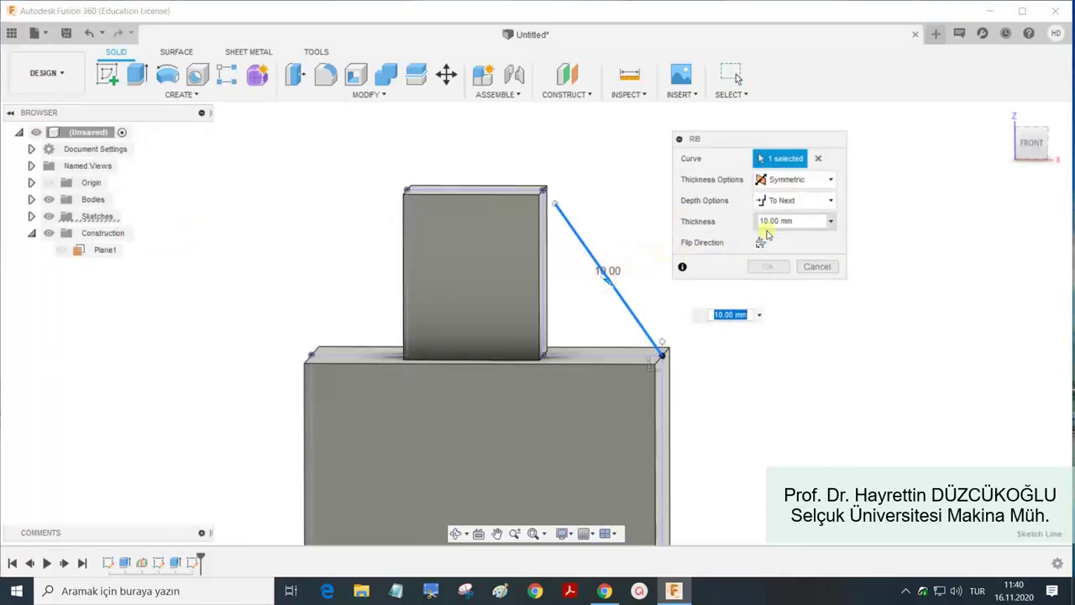
{"action": "left_click", "coordinate": [806, 266]}
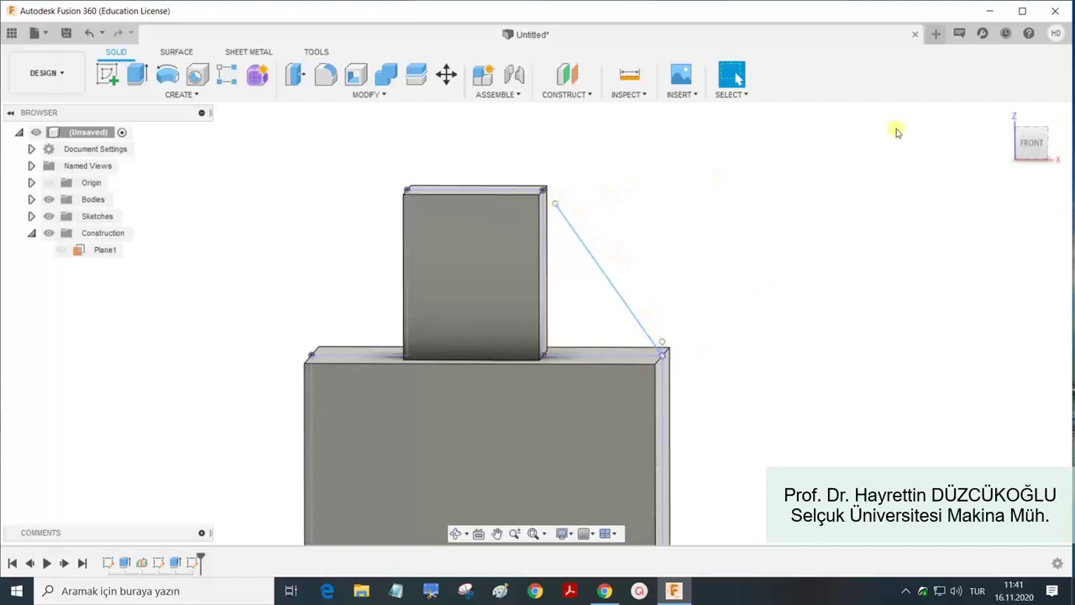
In front view, snap the slanted line's top end onto the upper block, closing the triangular profile.
{"action": "left_click", "coordinate": [1032, 142]}
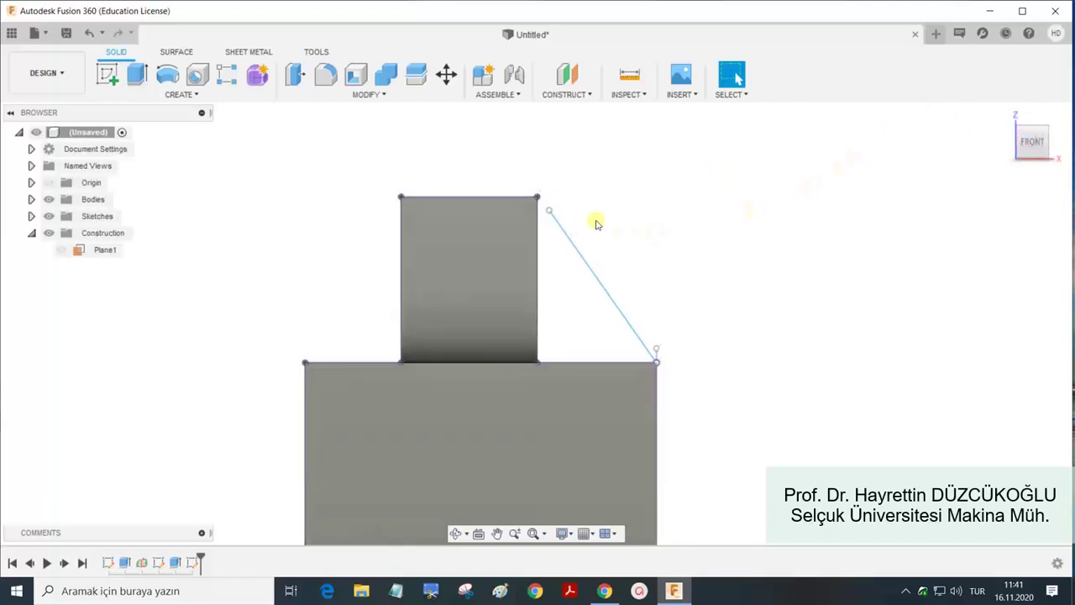
{"action": "left_click_drag", "start_coordinate": [549, 212], "coordinate": [526, 213]}
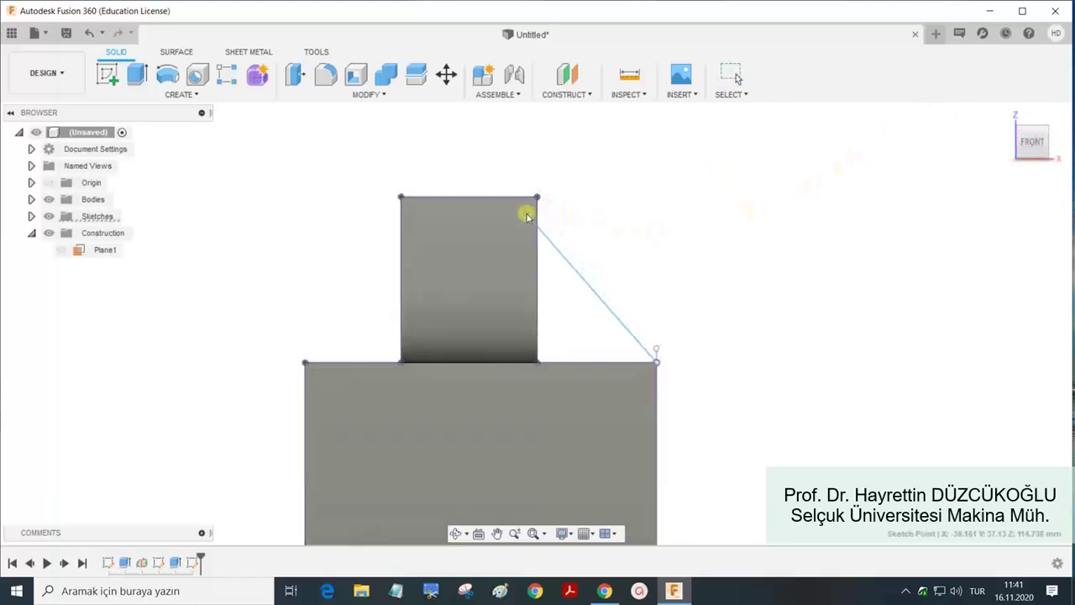
{"action": "key", "text": "l"}
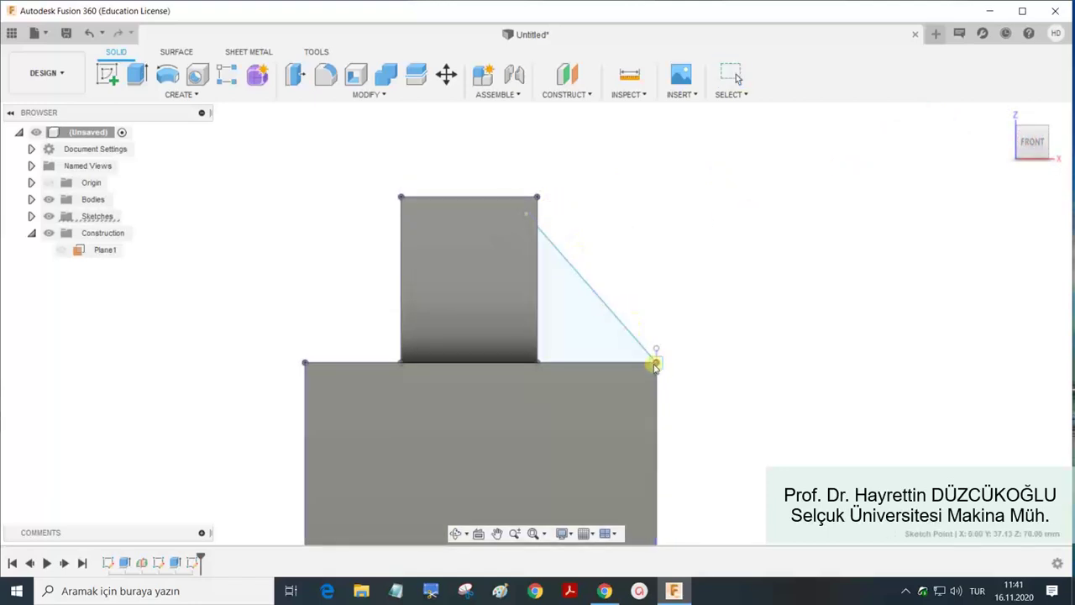
{"action": "key", "text": "Escape"}
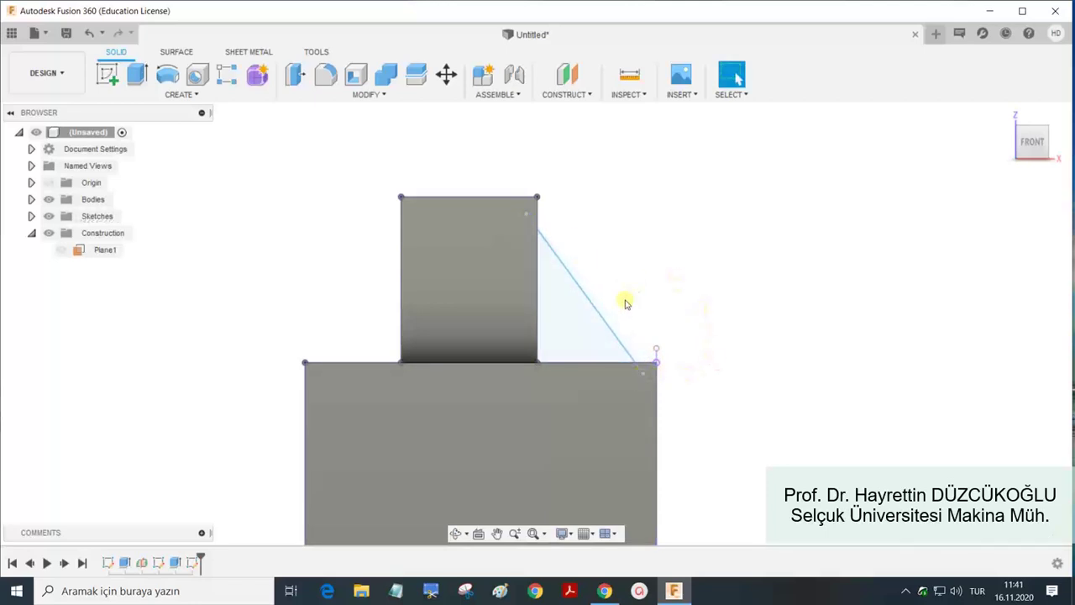
{"action": "middle_click_drag", "start_coordinate": [644, 252], "coordinate": [629, 266], "text": "shift"}
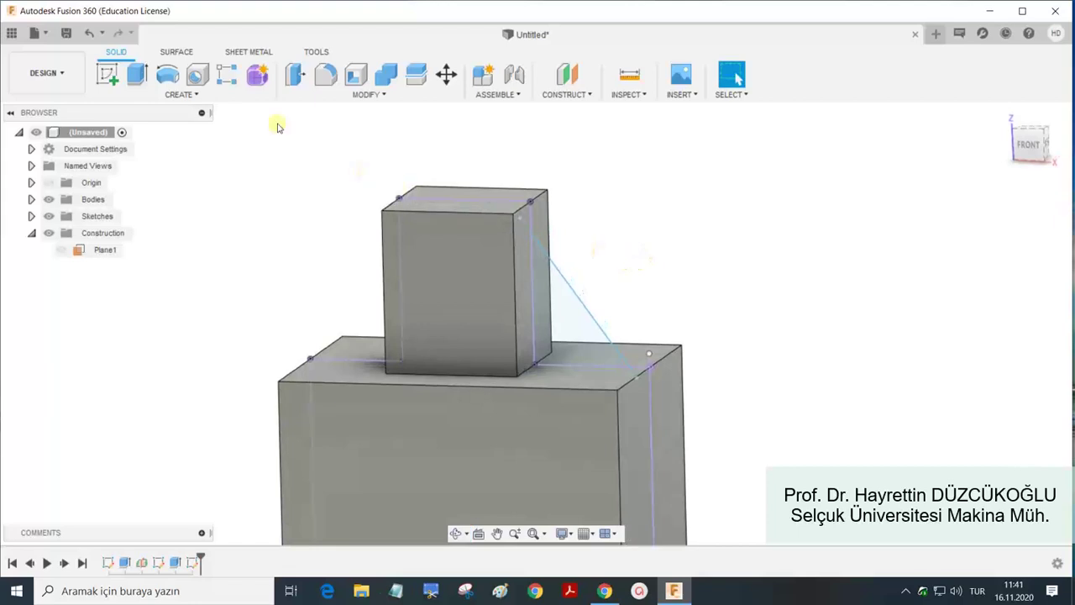
Add a 10 mm symmetric, To Next rib from the slanted sketch line between the blocks.
{"action": "left_click", "coordinate": [173, 94]}
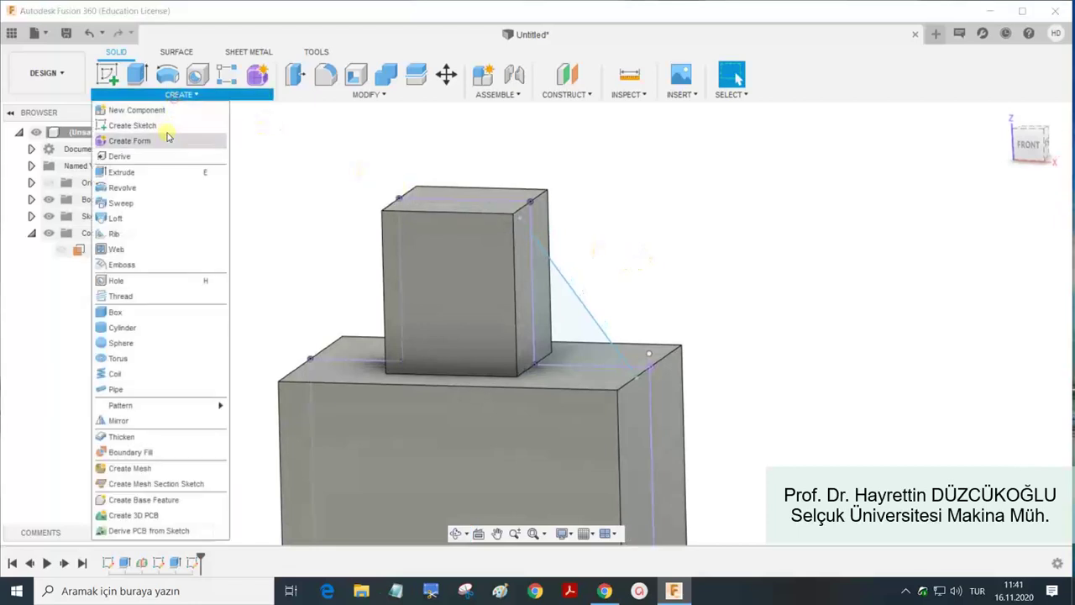
{"action": "left_click", "coordinate": [121, 235]}
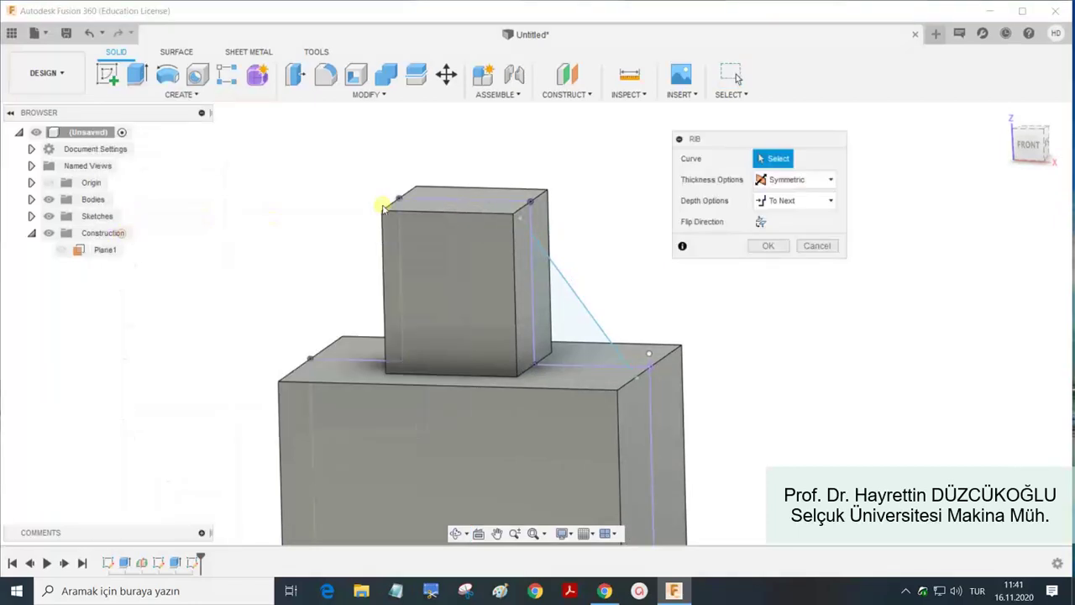
{"action": "left_click", "coordinate": [567, 286]}
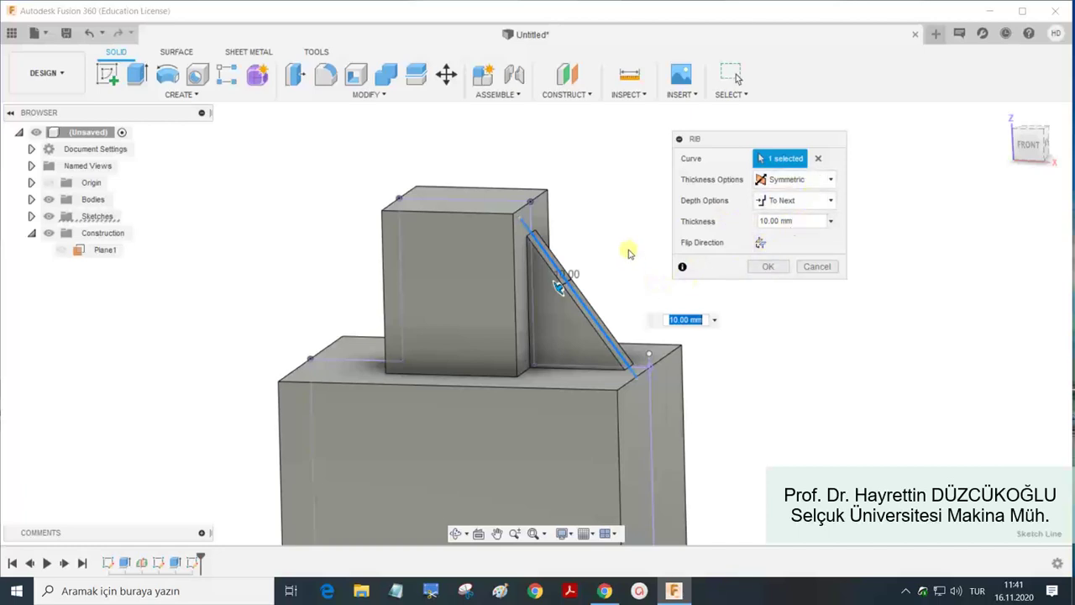
{"action": "middle_click_drag", "start_coordinate": [628, 250], "coordinate": [622, 281], "text": "shift"}
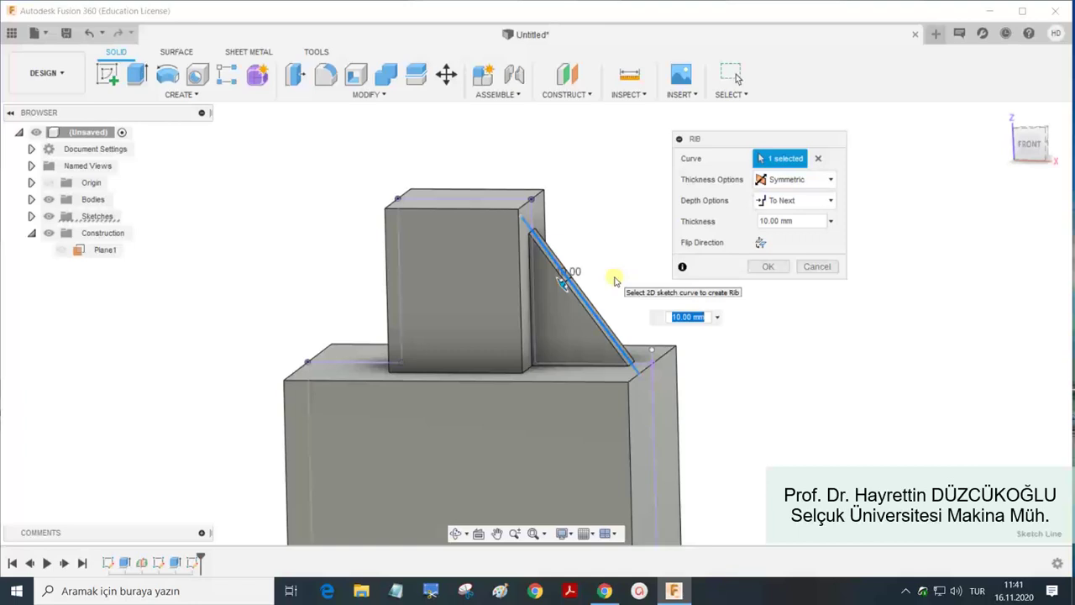
{"action": "mouse_move", "coordinate": [598, 247]}
{"action": "middle_mouse_down", "text": "shift"}
{"action": "mouse_move", "coordinate": [566, 259]}
{"action": "mouse_move", "coordinate": [559, 280]}
{"action": "middle_mouse_up", "text": "shift"}
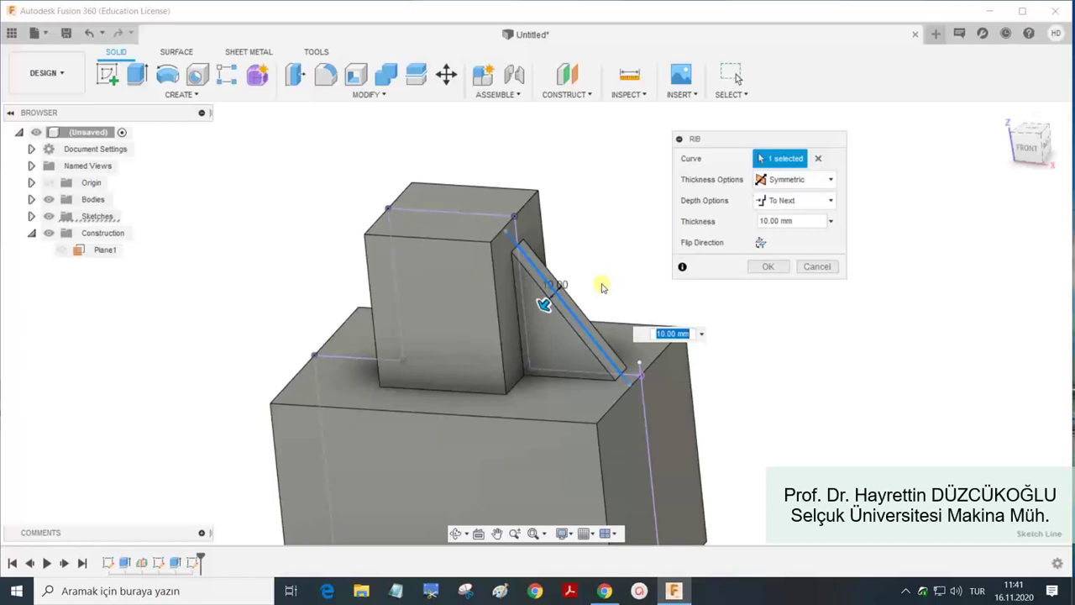
{"action": "mouse_move", "coordinate": [602, 276]}
{"action": "middle_mouse_down", "text": "shift"}
{"action": "mouse_move", "coordinate": [539, 265]}
{"action": "mouse_move", "coordinate": [596, 250]}
{"action": "middle_mouse_up", "text": "shift"}
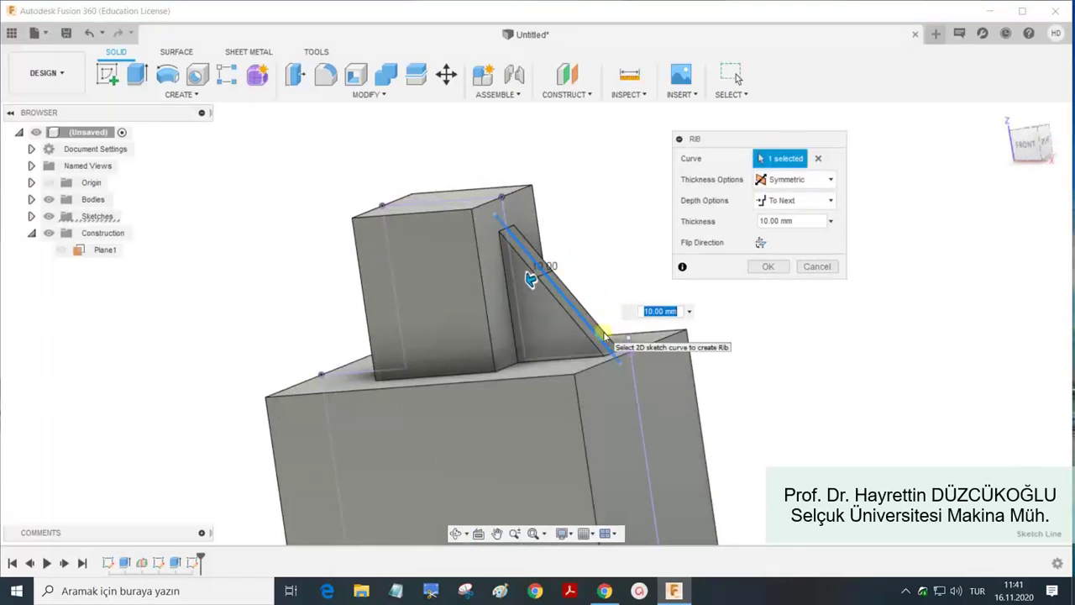
{"action": "left_click", "coordinate": [767, 266]}
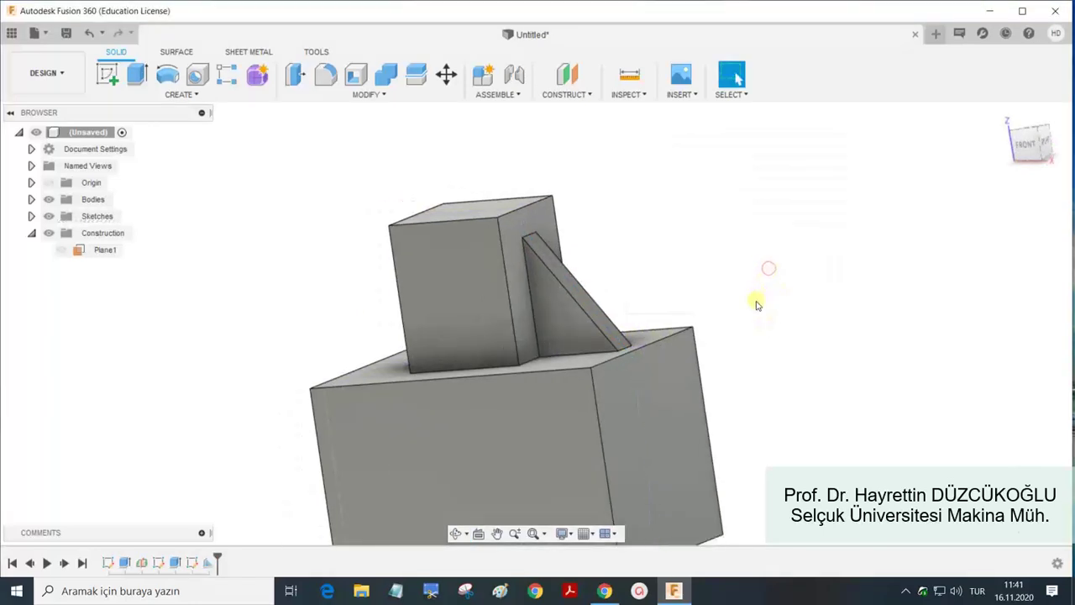
Start a sketch on the lower block's bottom face and draw a centre-diameter circle.
{"action": "middle_click_drag", "start_coordinate": [745, 381], "coordinate": [599, 335], "text": "shift"}
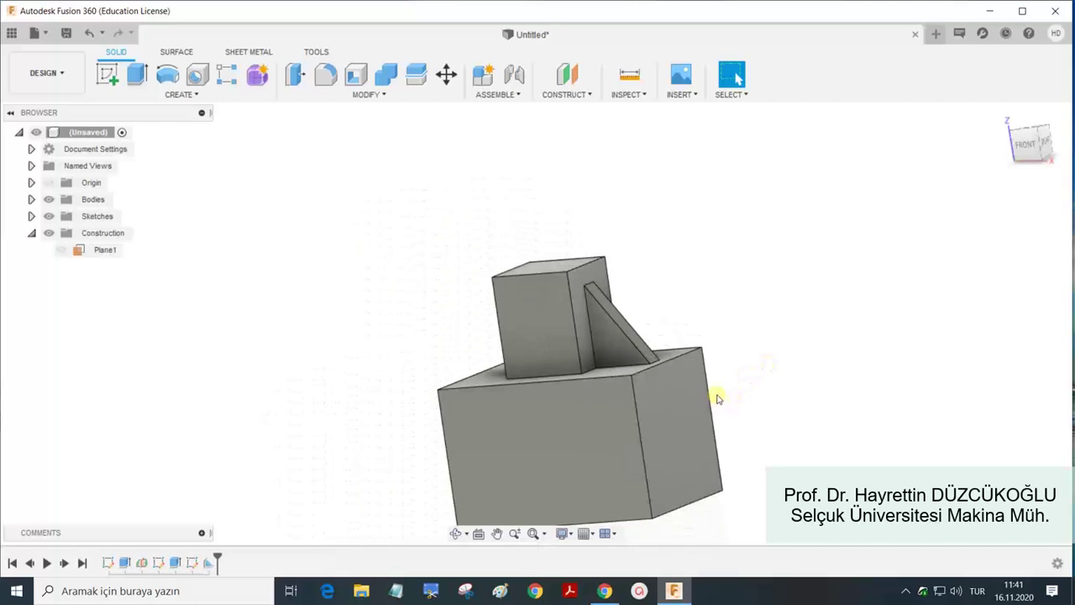
{"action": "left_click", "coordinate": [586, 339]}
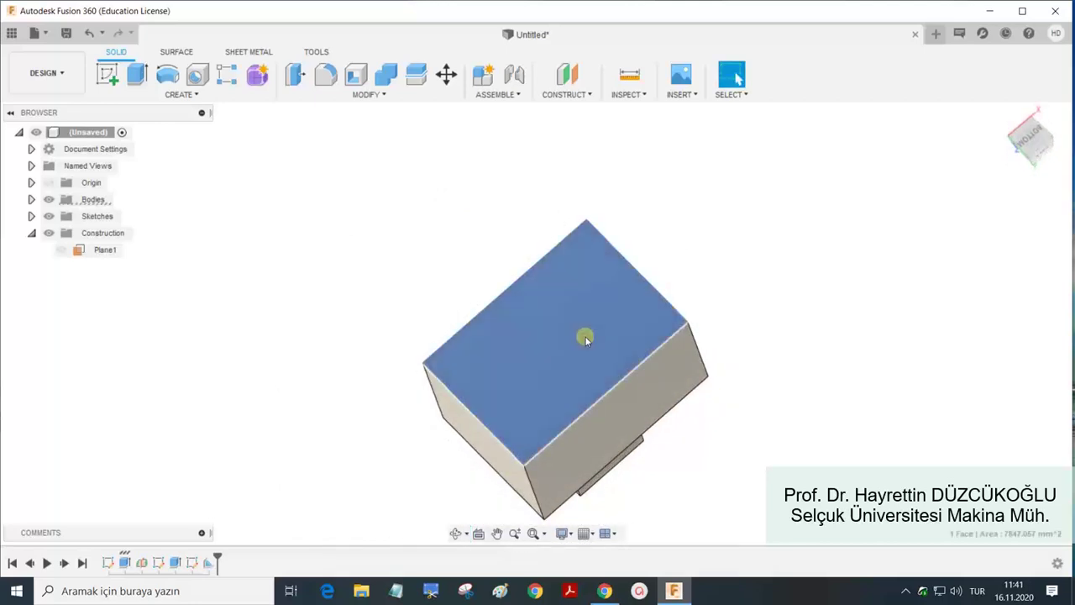
{"action": "left_click", "coordinate": [107, 74]}
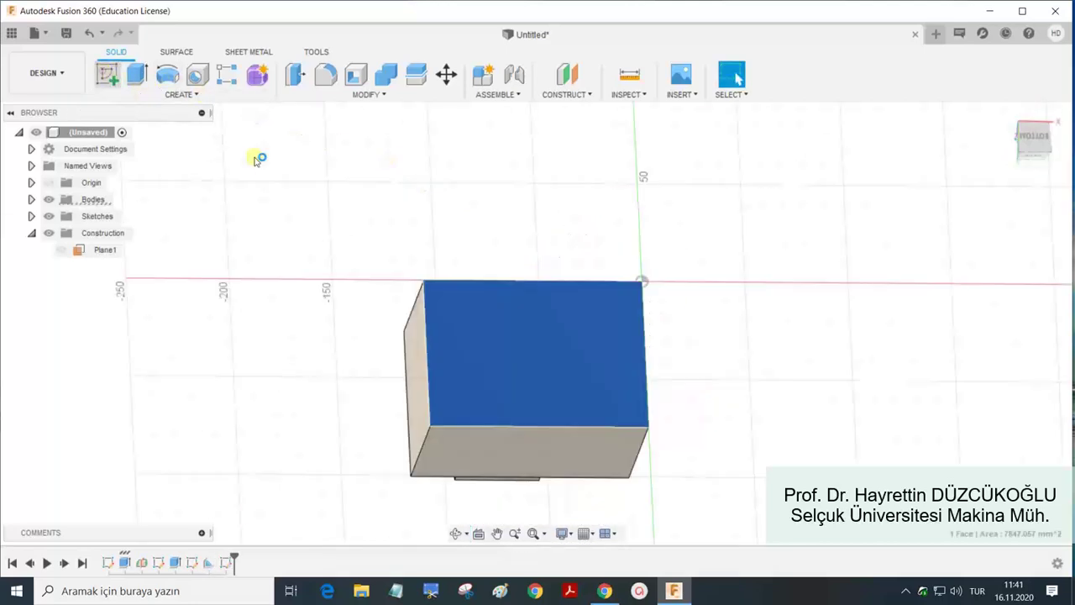
{"action": "left_click", "coordinate": [137, 74]}
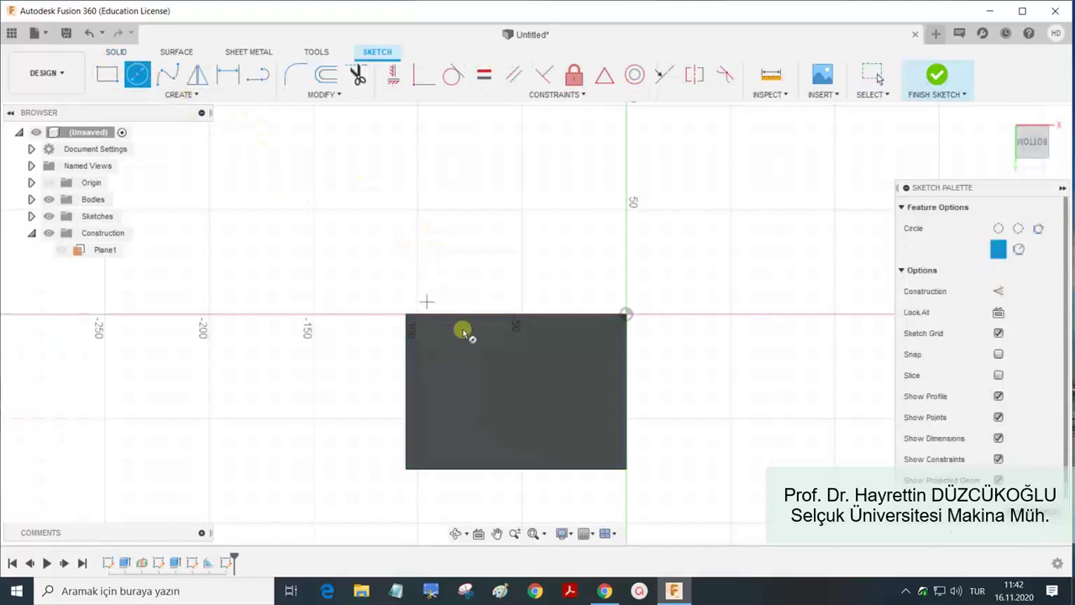
{"action": "left_click", "coordinate": [515, 398]}
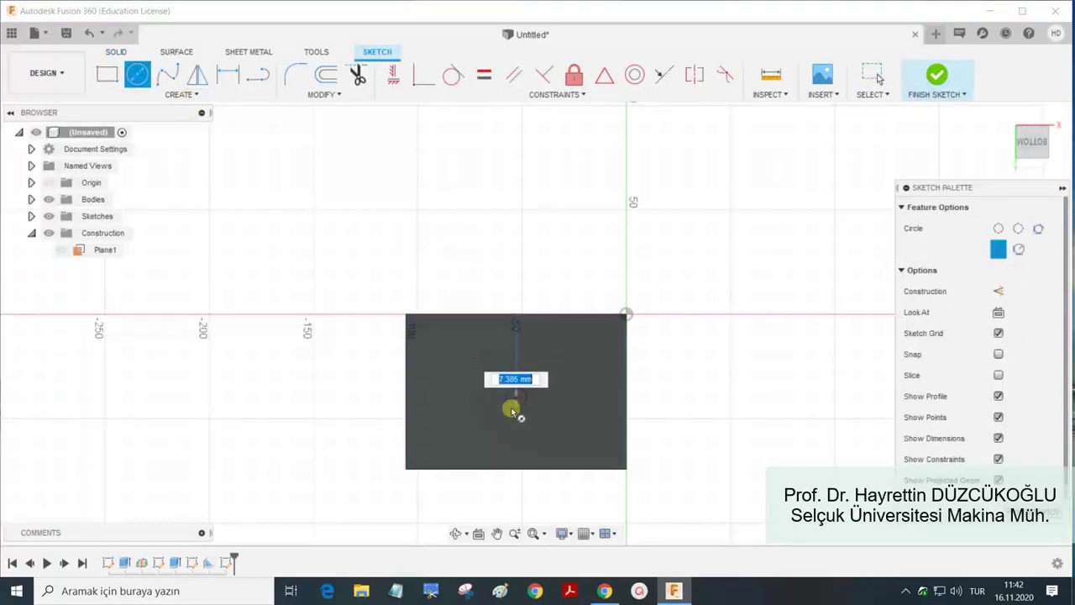
{"action": "left_click", "coordinate": [471, 420]}
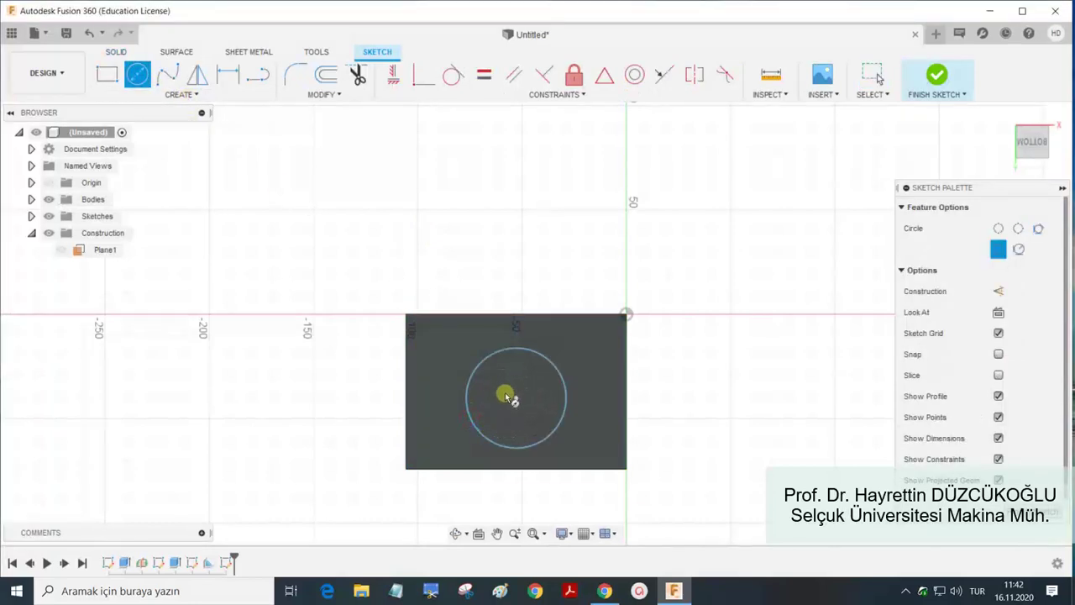
{"action": "key", "text": "Escape"}
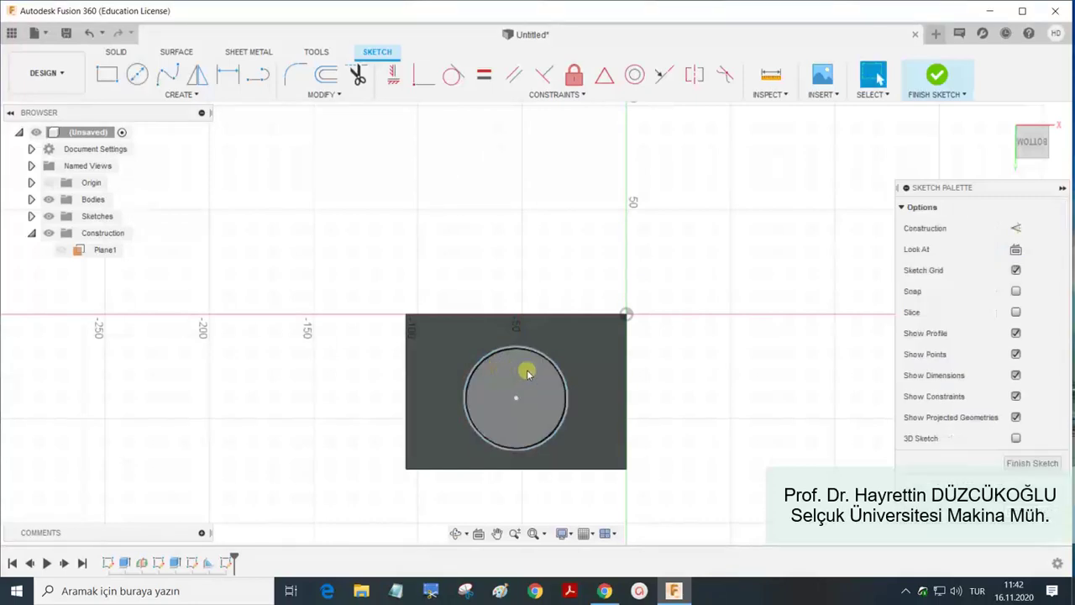
Dimension the circle's diameter to 50 mm.
{"action": "left_click_drag", "start_coordinate": [593, 343], "coordinate": [557, 343]}
{"action": "key", "text": "Escape"}
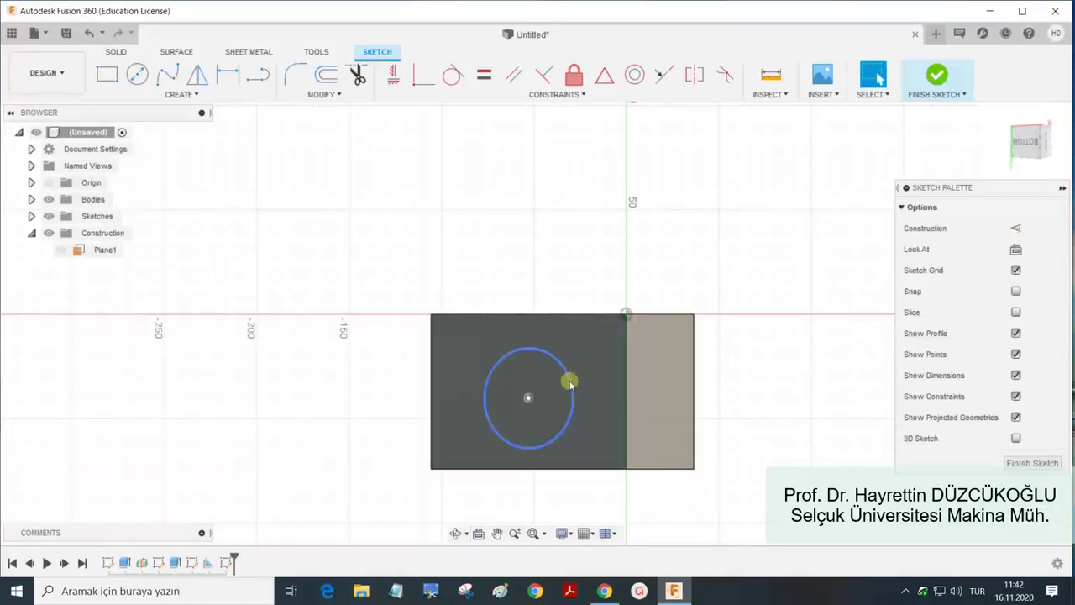
{"action": "key", "text": "d"}
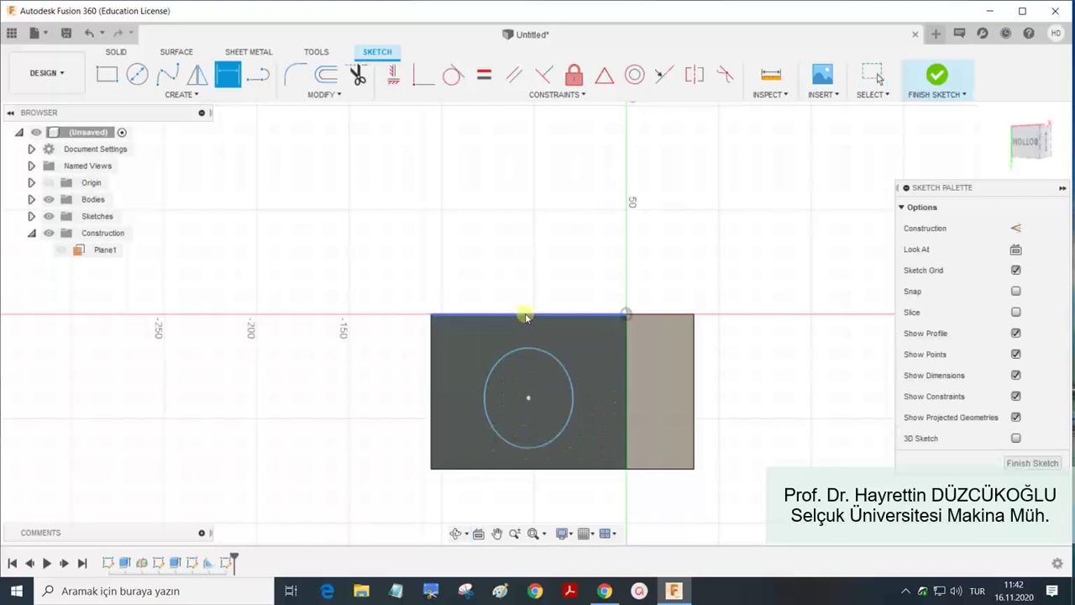
{"action": "left_click", "coordinate": [530, 348]}
{"action": "left_click", "coordinate": [551, 262]}
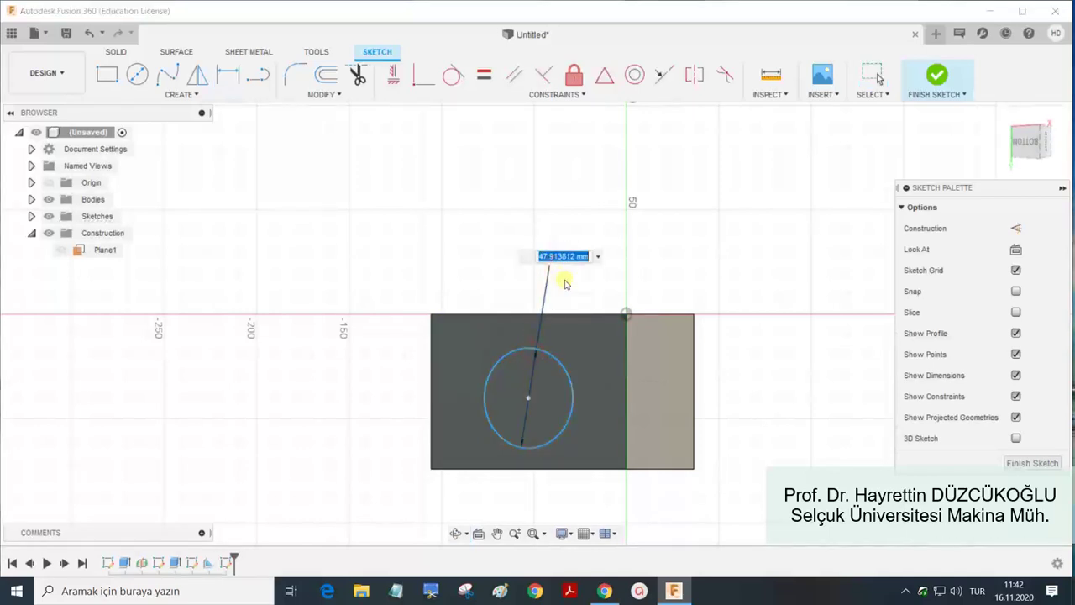
{"action": "type", "text": "0"}
{"action": "key", "text": "Return"}
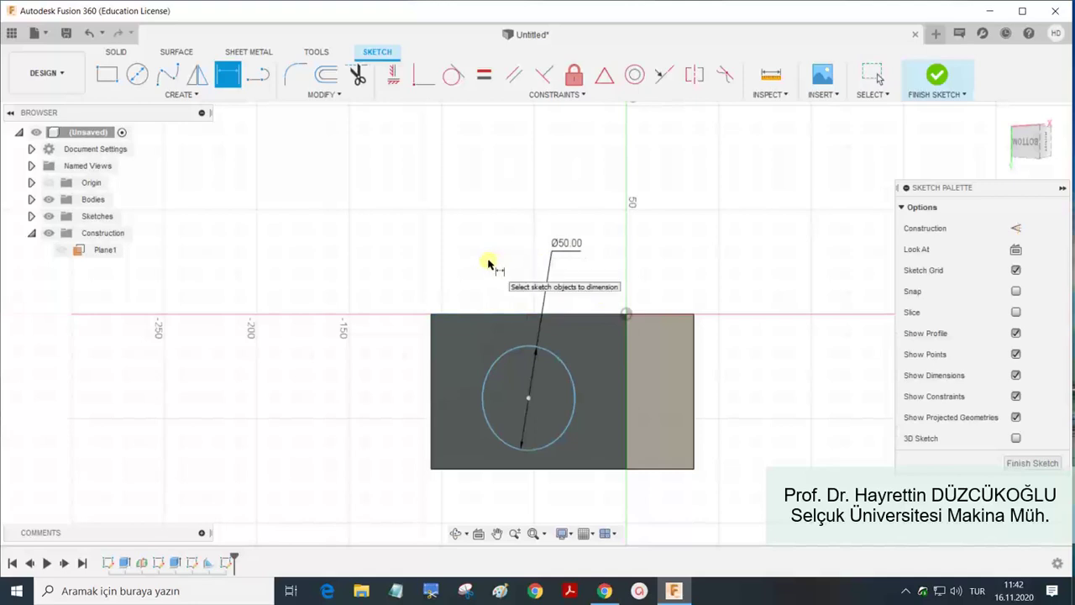
Extrude the 50 mm circle 140 mm as a cylinder joined to the block.
{"action": "key", "text": "e"}
{"action": "left_click", "coordinate": [530, 358]}
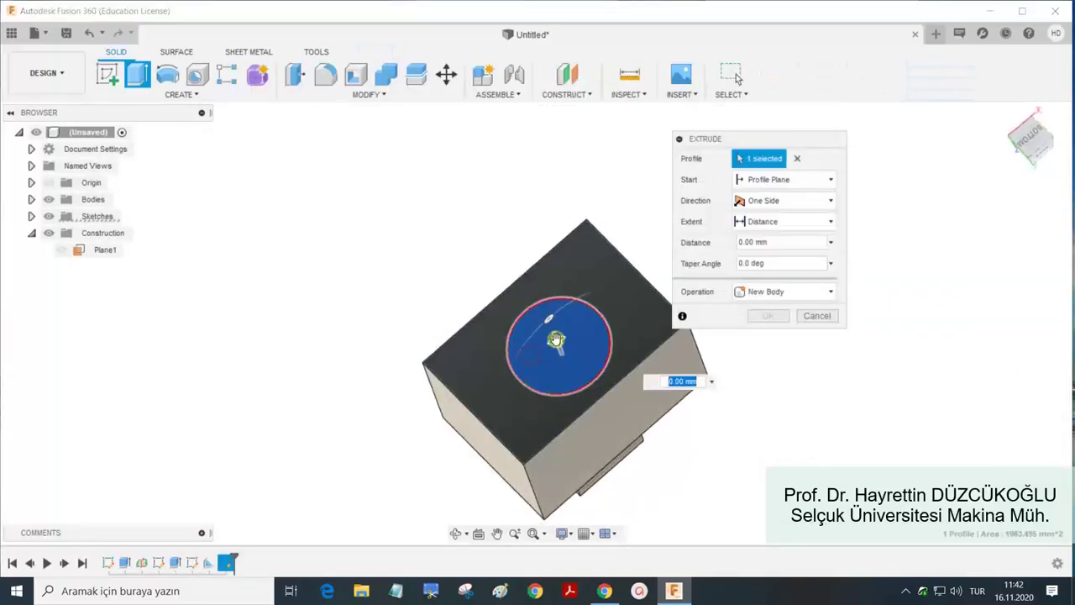
{"action": "left_click_drag", "start_coordinate": [559, 342], "coordinate": [551, 254]}
{"action": "left_click", "coordinate": [764, 315]}
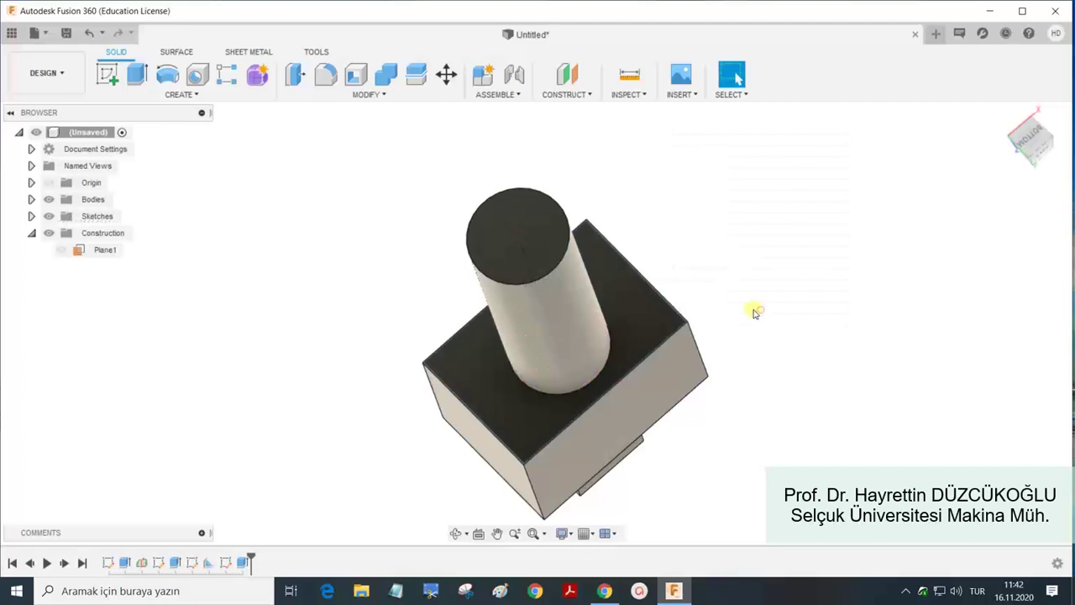
Edit the cylinder's extrusion to shorten it from 140 mm to 80 mm.
{"action": "middle_click_drag", "start_coordinate": [751, 309], "coordinate": [680, 267], "text": "shift"}
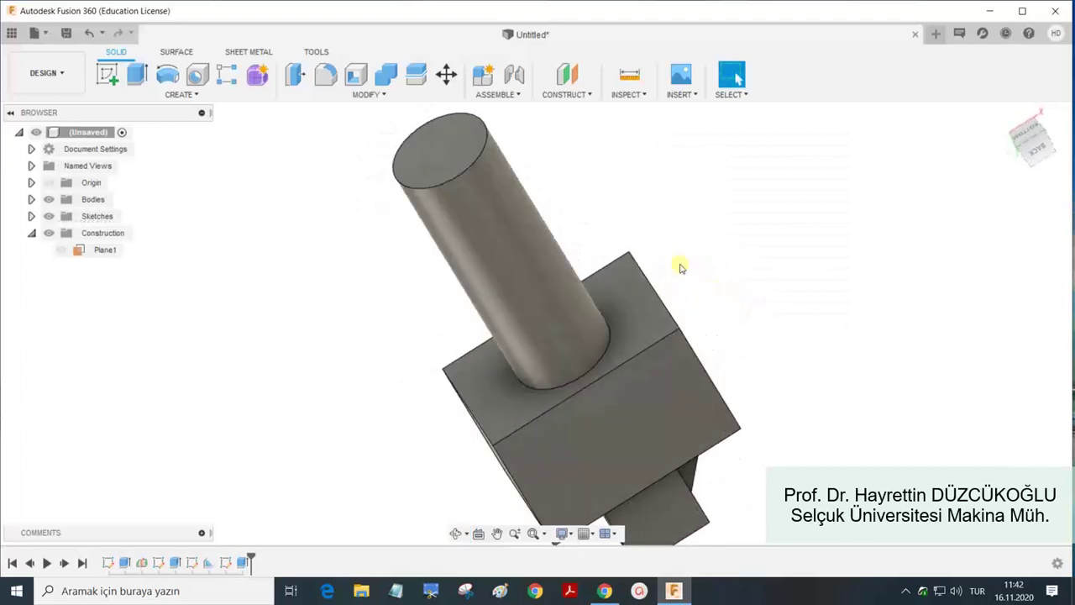
{"action": "scroll", "coordinate": [680, 267], "scroll_direction": "down", "scroll_amount": 3}
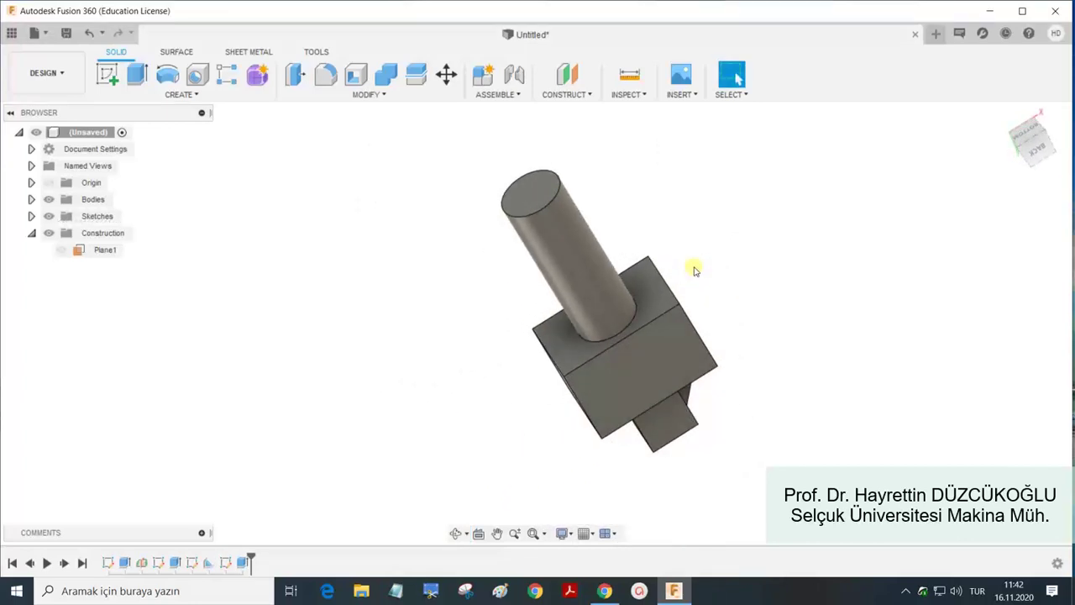
{"action": "right_click", "coordinate": [576, 256]}
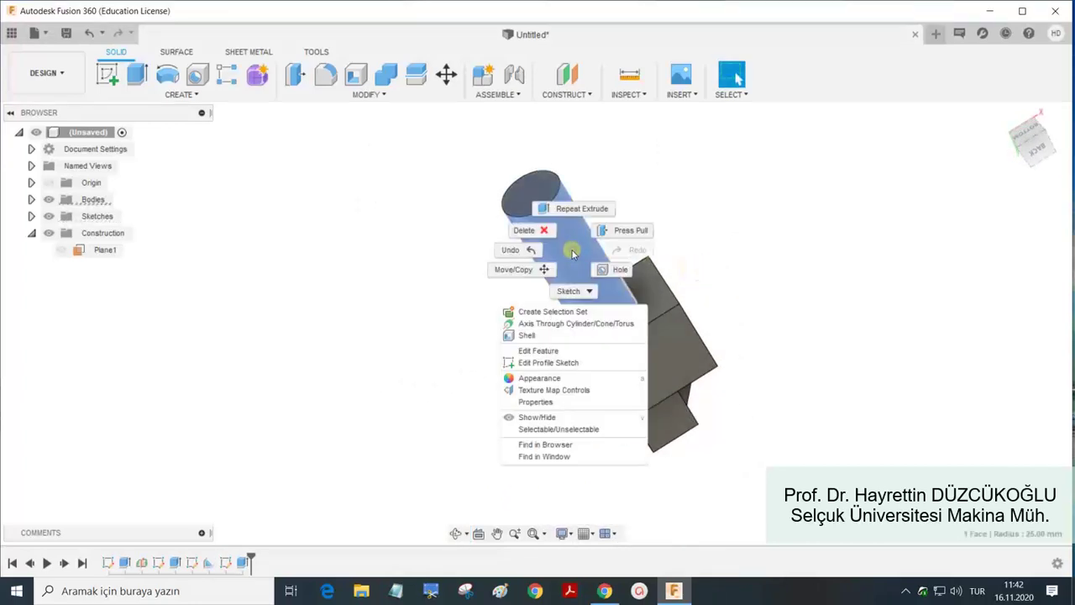
{"action": "left_click", "coordinate": [555, 350]}
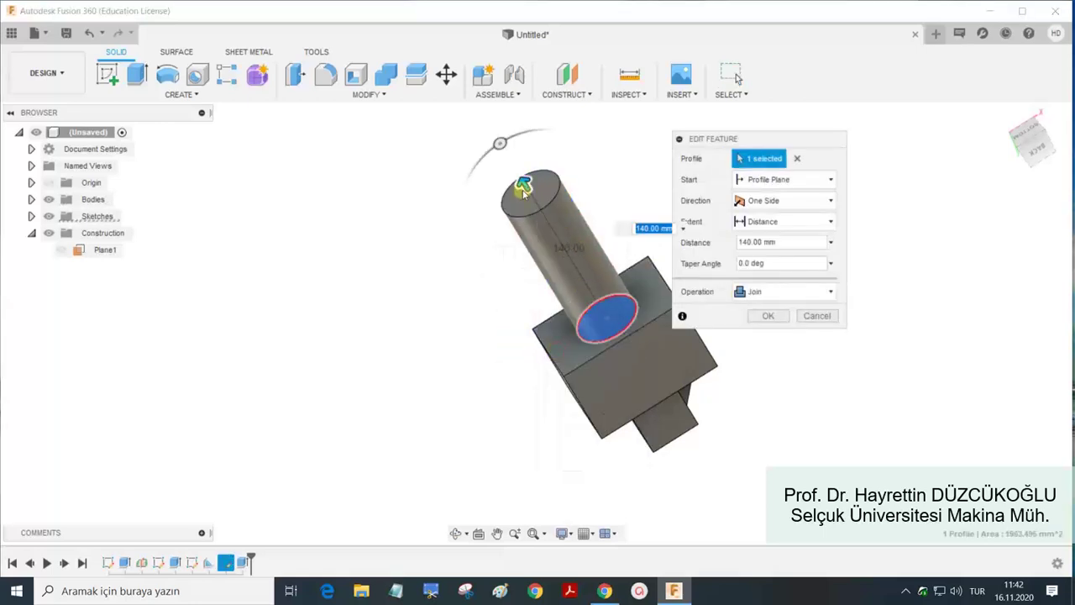
{"action": "left_click_drag", "start_coordinate": [523, 190], "coordinate": [634, 268]}
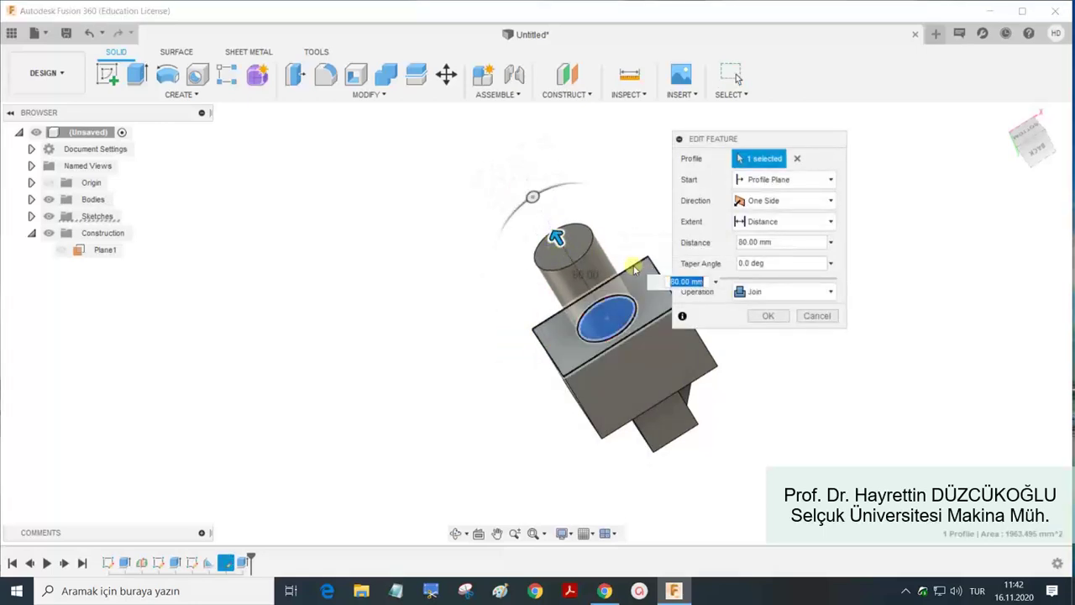
{"action": "left_click", "coordinate": [768, 316]}
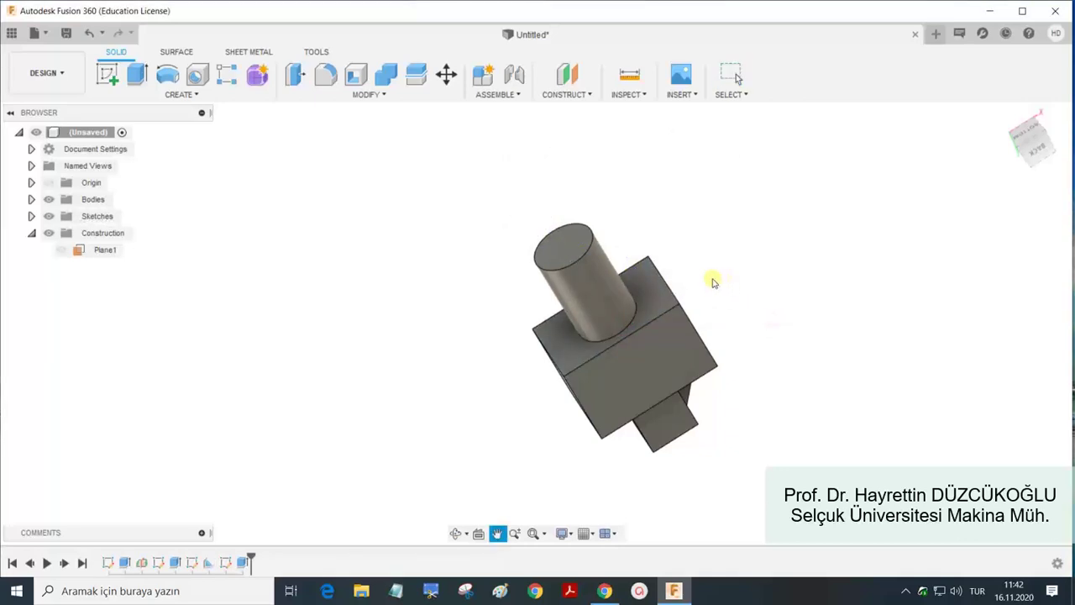
{"action": "mouse_move", "coordinate": [713, 283]}
{"action": "middle_mouse_down", "text": "shift"}
{"action": "mouse_move", "coordinate": [614, 294]}
{"action": "mouse_move", "coordinate": [624, 257]}
{"action": "mouse_move", "coordinate": [585, 220]}
{"action": "mouse_move", "coordinate": [603, 265]}
{"action": "mouse_move", "coordinate": [514, 283]}
{"action": "middle_mouse_up", "text": "shift"}
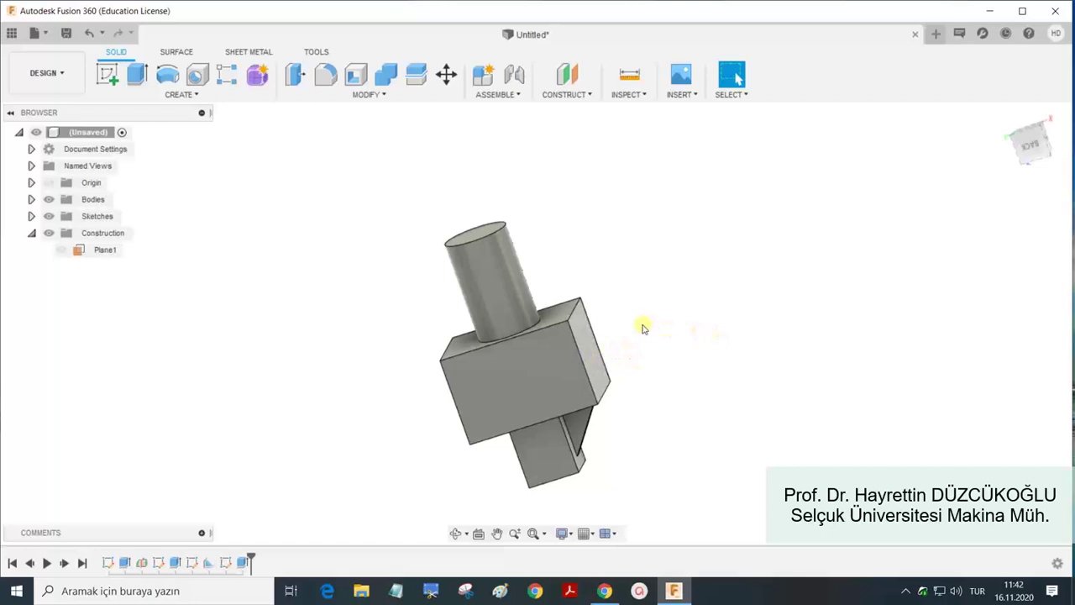
{"action": "middle_click_drag", "start_coordinate": [550, 270], "coordinate": [552, 319], "text": "shift"}
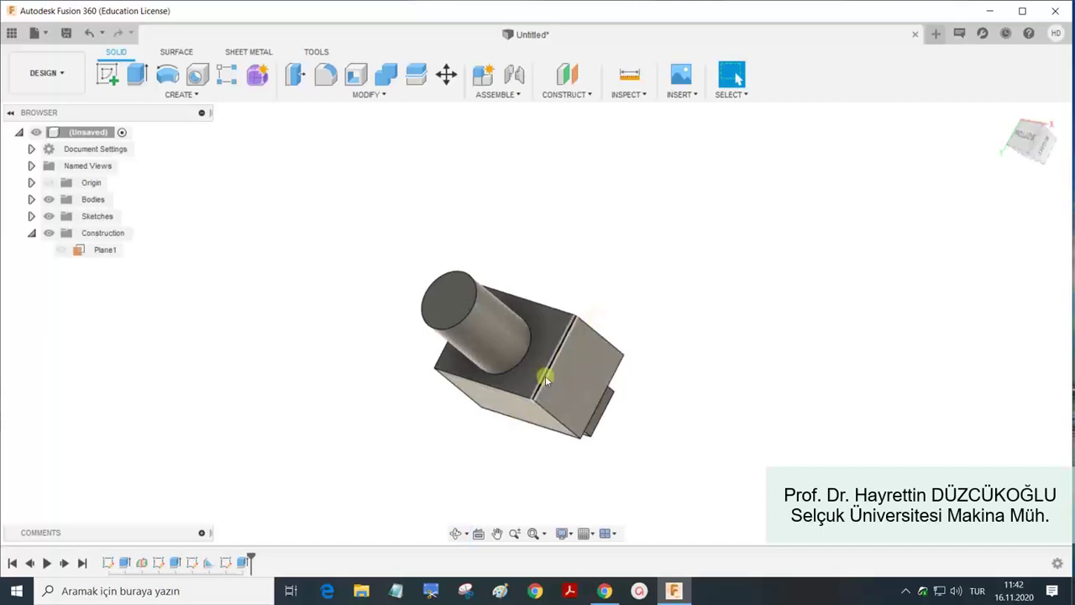
Create a tangent construction plane (Plane2) on the cylinder's curved face.
{"action": "left_click", "coordinate": [584, 96]}
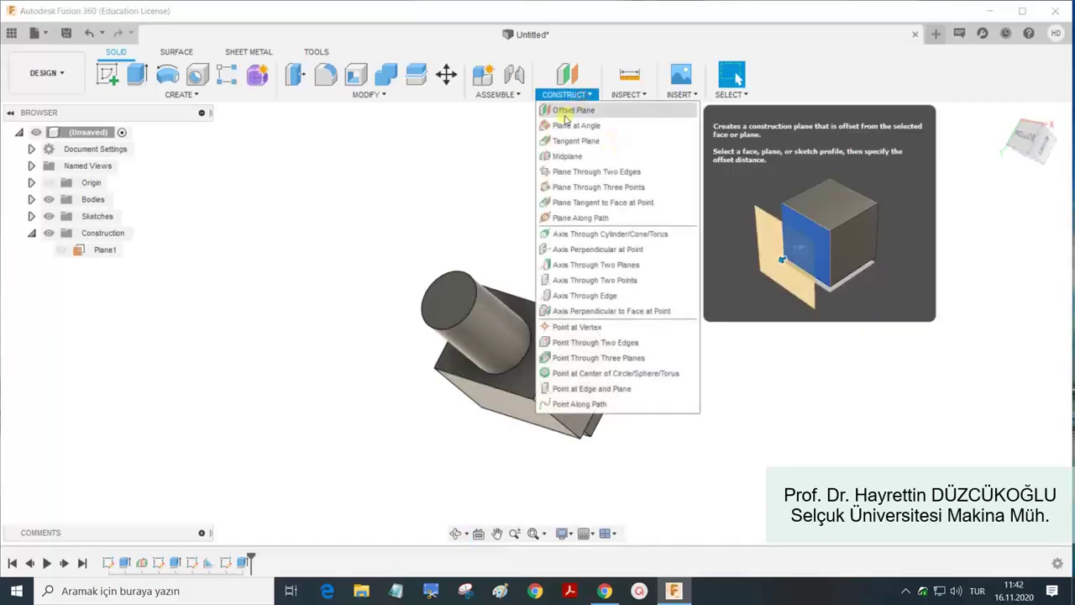
{"action": "left_click", "coordinate": [569, 144]}
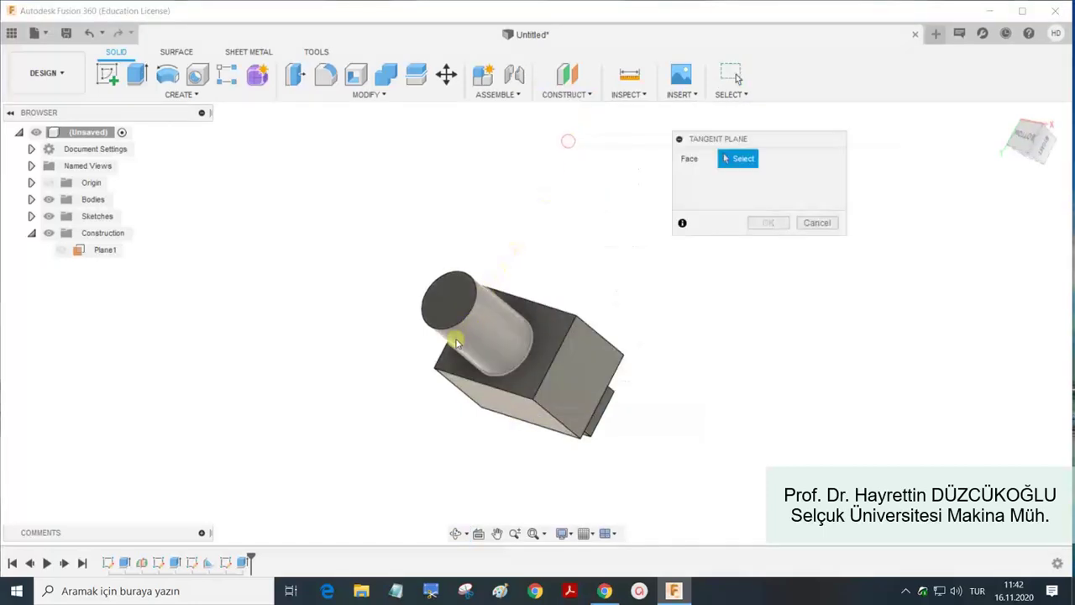
{"action": "left_click", "coordinate": [453, 336]}
{"action": "mouse_move", "coordinate": [454, 335]}
{"action": "middle_mouse_down", "text": "shift"}
{"action": "mouse_move", "coordinate": [535, 254]}
{"action": "mouse_move", "coordinate": [731, 244]}
{"action": "middle_mouse_up", "text": "shift"}
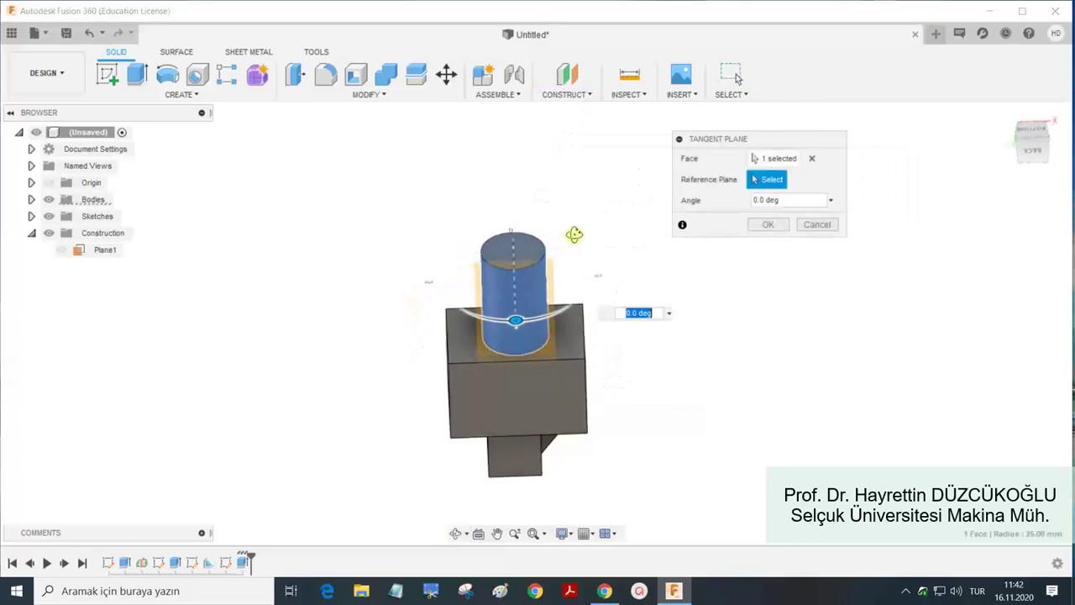
{"action": "left_click", "coordinate": [768, 225]}
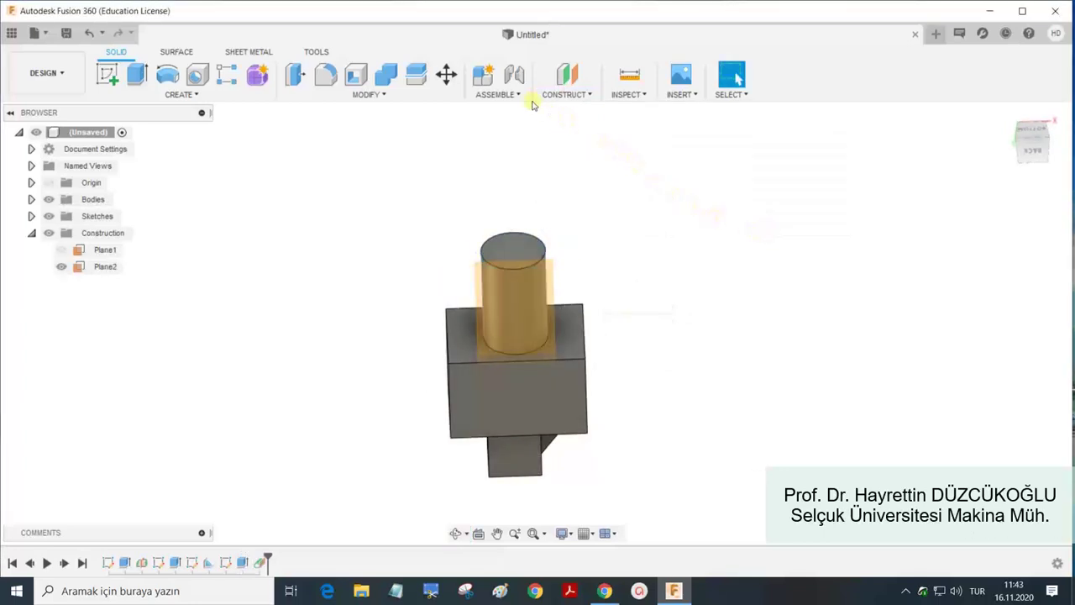
Add Plane3 offset -25 mm from Plane2, then hide Plane2.
{"action": "left_click", "coordinate": [564, 94]}
{"action": "left_click", "coordinate": [577, 110]}
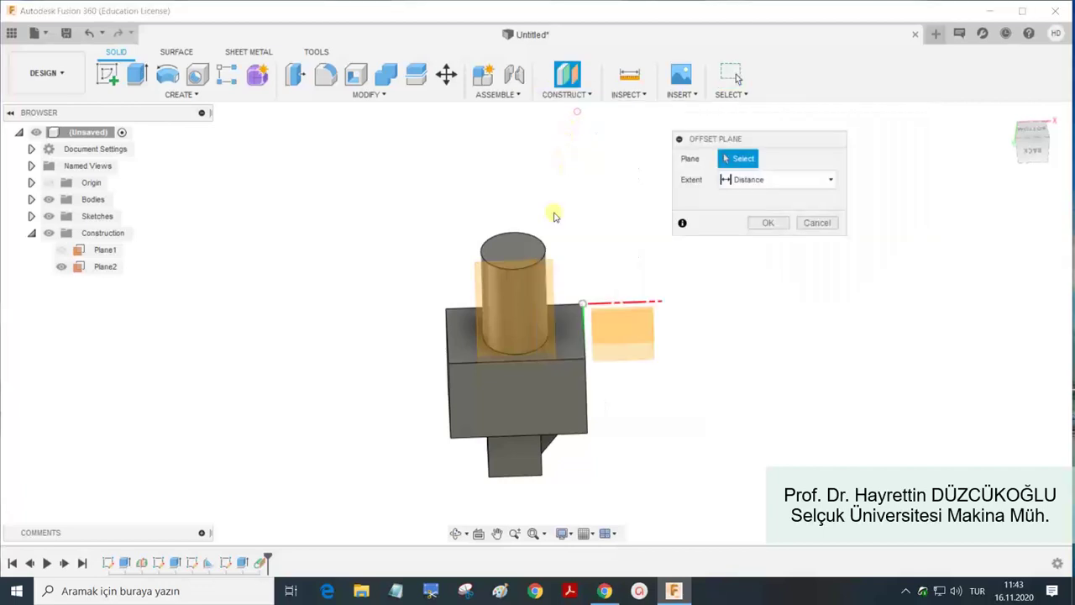
{"action": "left_click", "coordinate": [546, 288]}
{"action": "middle_click_drag", "start_coordinate": [612, 233], "coordinate": [428, 355], "text": "shift"}
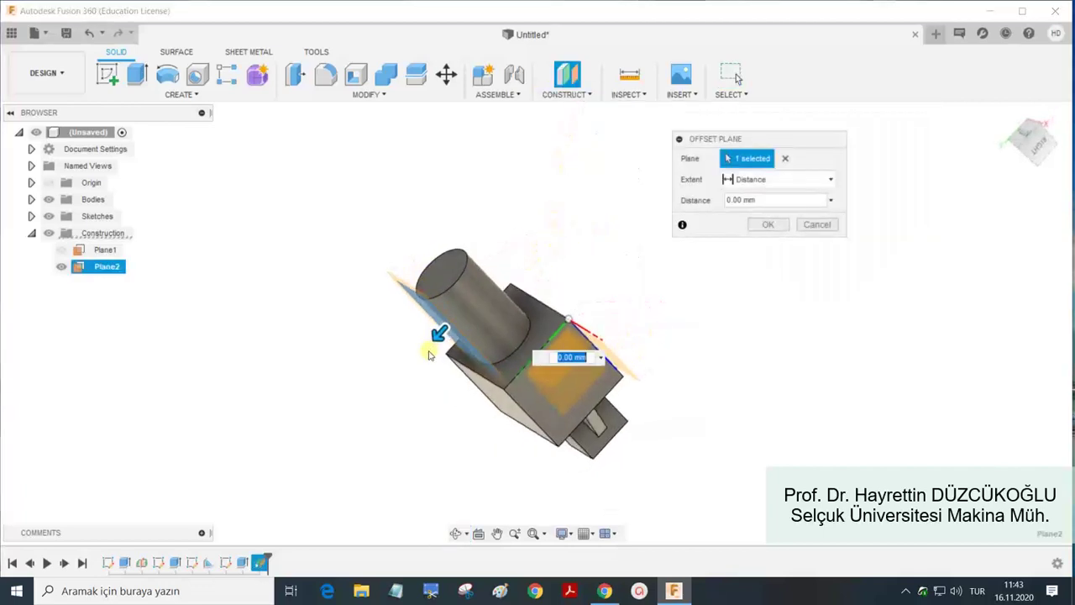
{"action": "left_click_drag", "start_coordinate": [437, 336], "coordinate": [464, 309]}
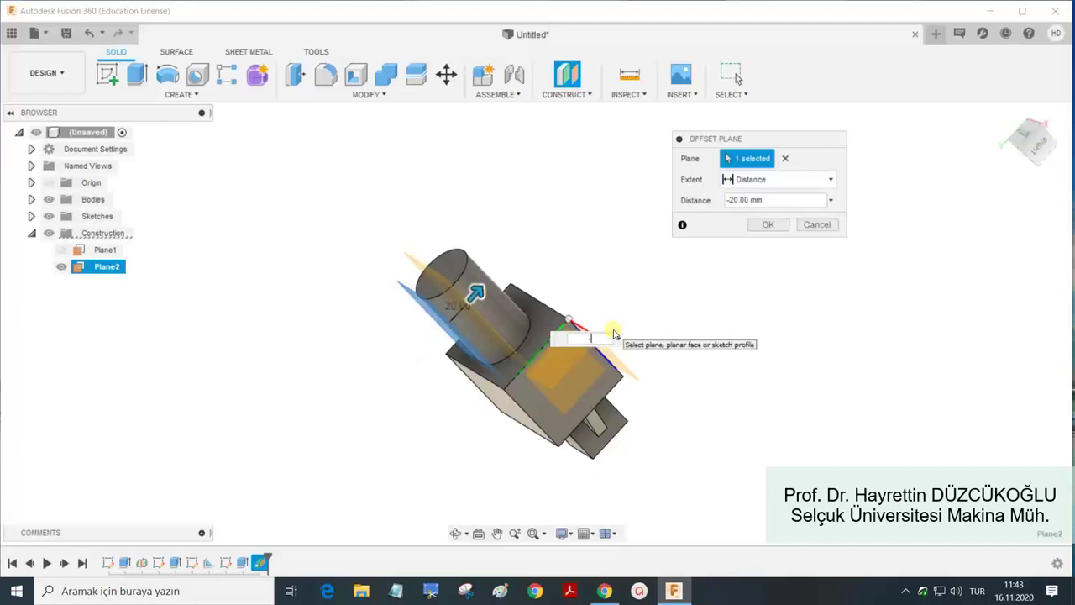
{"action": "type", "text": "-25"}
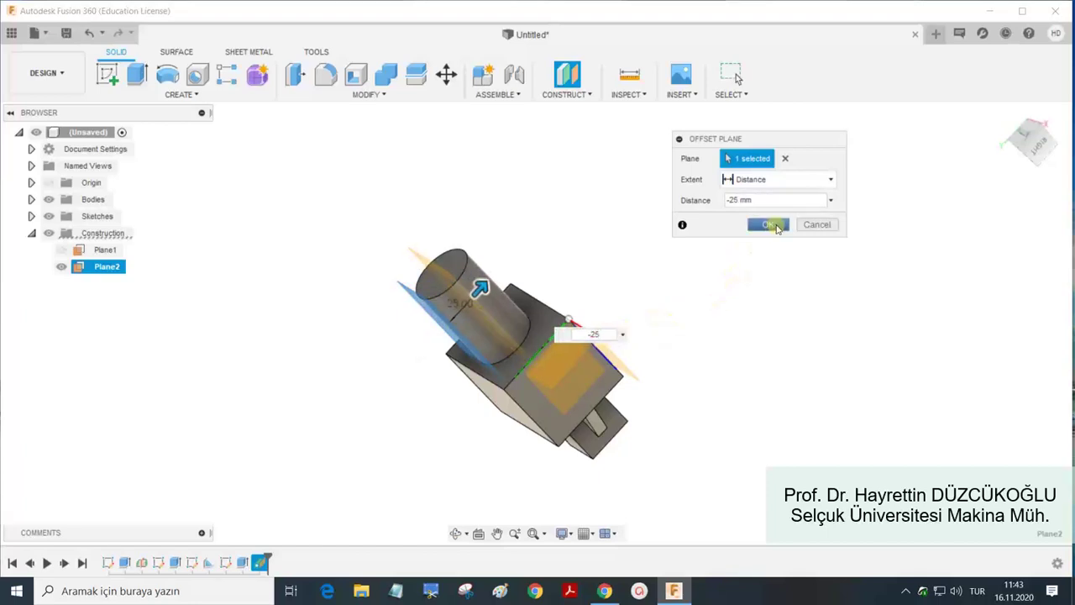
{"action": "left_click", "coordinate": [768, 224]}
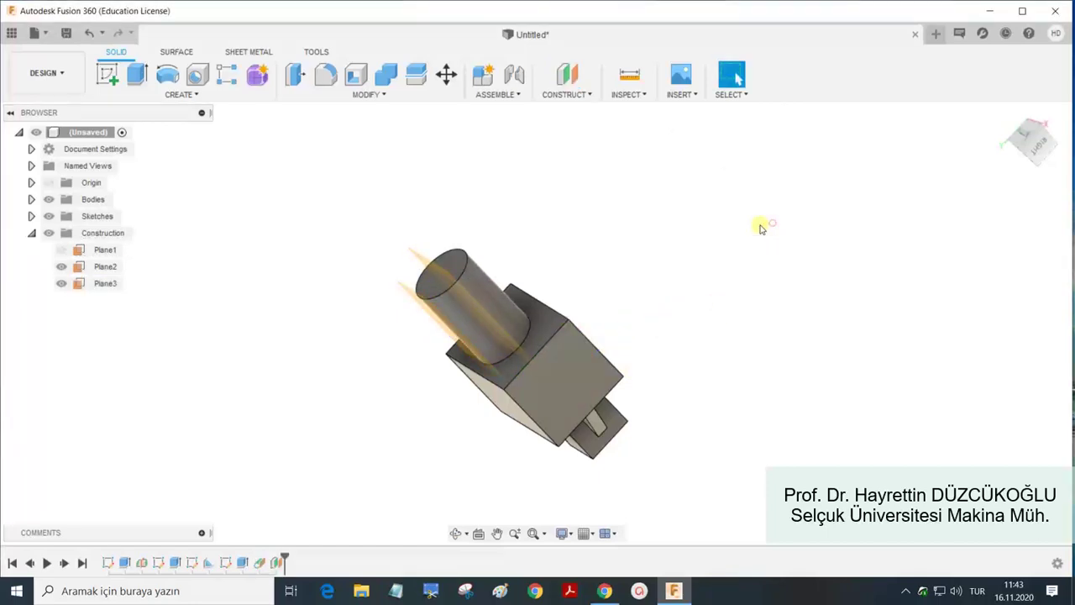
{"action": "left_click", "coordinate": [61, 266]}
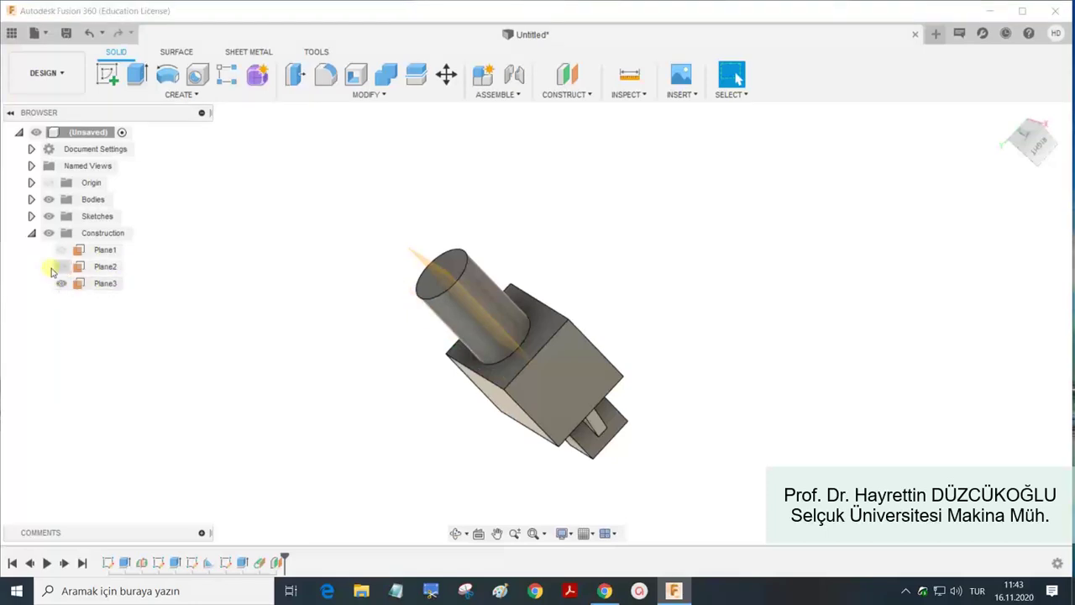
Start a new sketch on Plane3 and turn the sketch view upside down.
{"action": "middle_click_drag", "start_coordinate": [223, 295], "coordinate": [286, 247], "text": "shift"}
{"action": "left_click", "coordinate": [481, 235]}
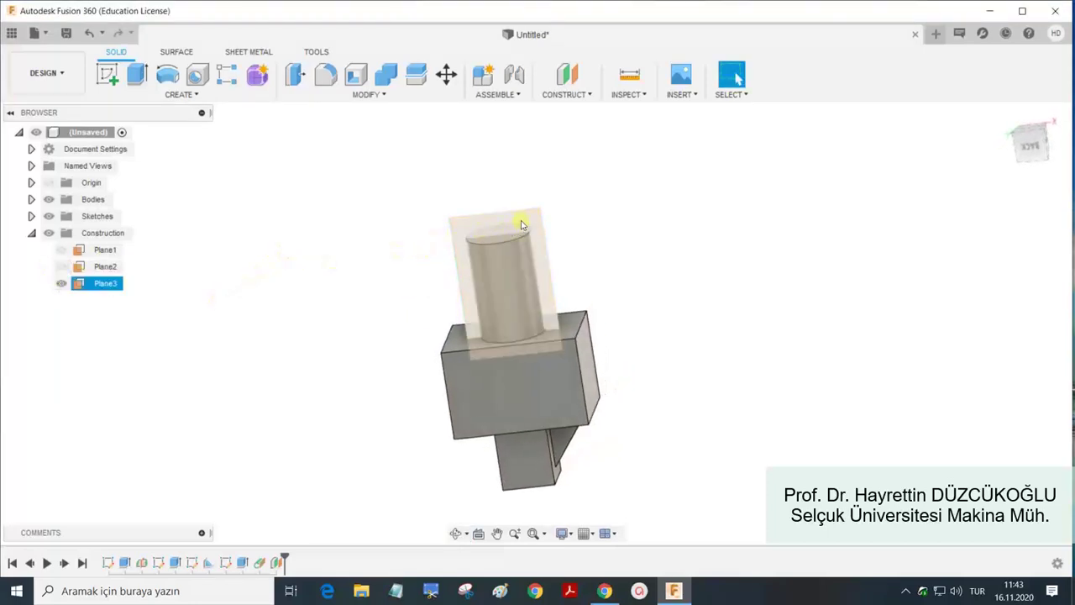
{"action": "left_click", "coordinate": [107, 74]}
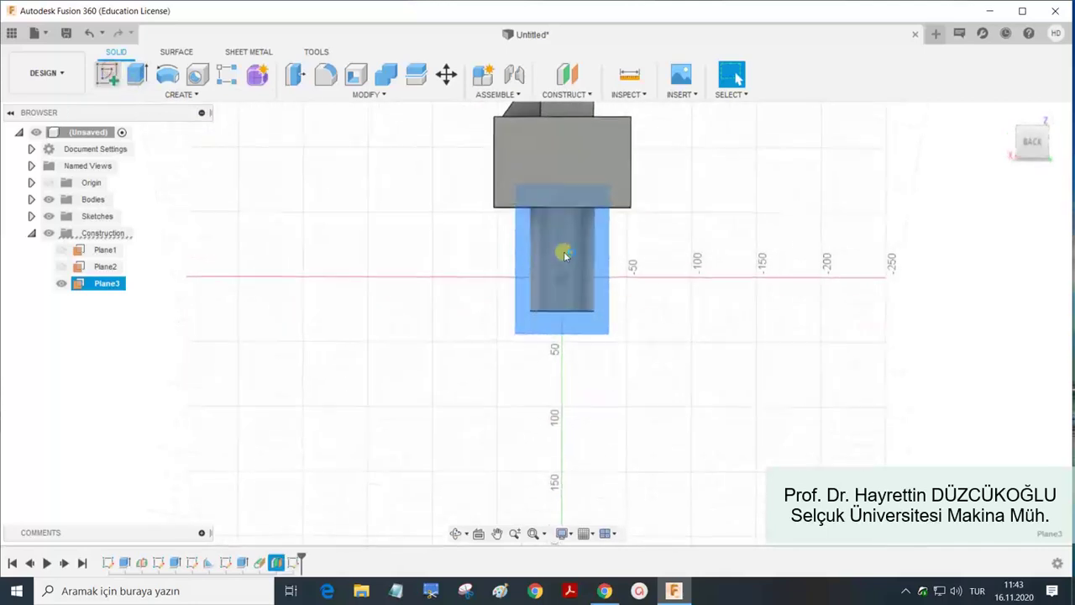
{"action": "left_click", "coordinate": [1065, 122]}
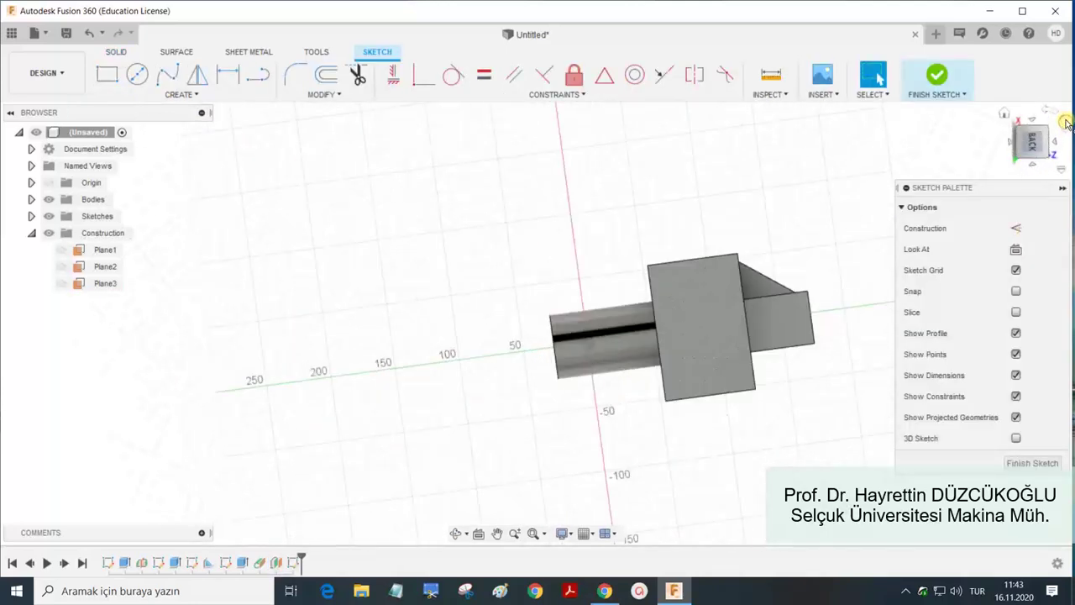
{"action": "left_click", "coordinate": [1065, 122]}
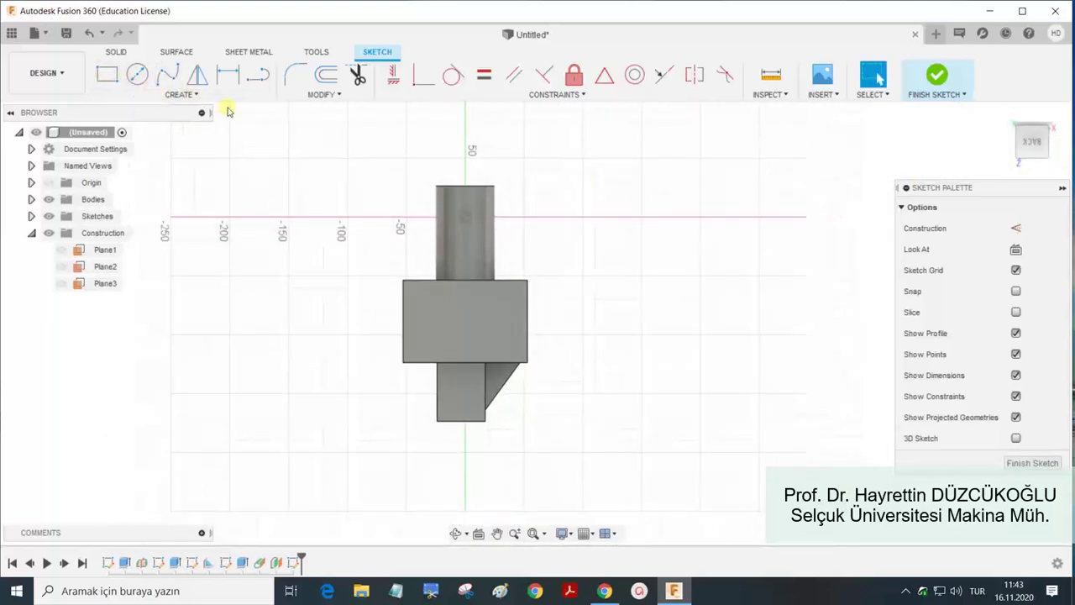
Draw a slanted line from the cylinder's edge down to the block's top edge.
{"action": "key", "text": "p"}
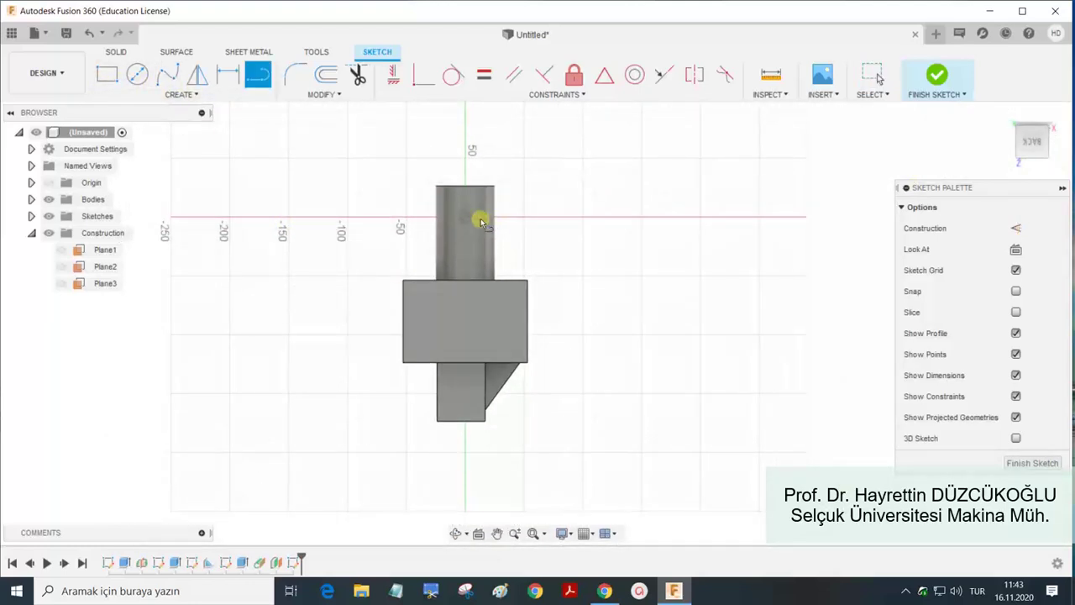
{"action": "scroll", "coordinate": [512, 270], "scroll_direction": "down", "scroll_amount": 3}
{"action": "scroll", "coordinate": [504, 267], "scroll_direction": "down", "scroll_amount": 1}
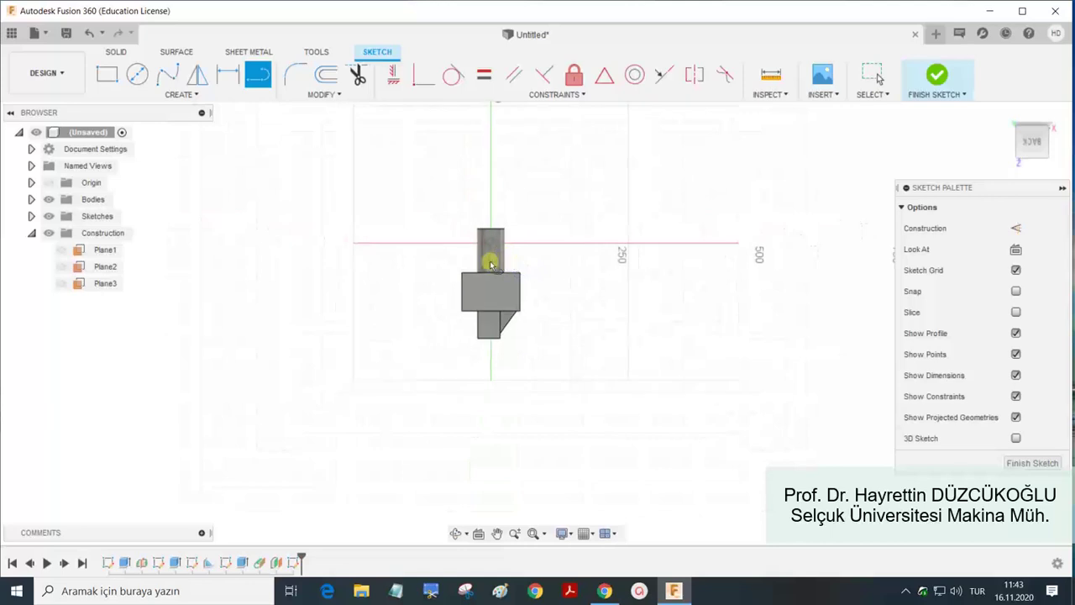
{"action": "scroll", "coordinate": [504, 261], "scroll_direction": "up", "scroll_amount": 1}
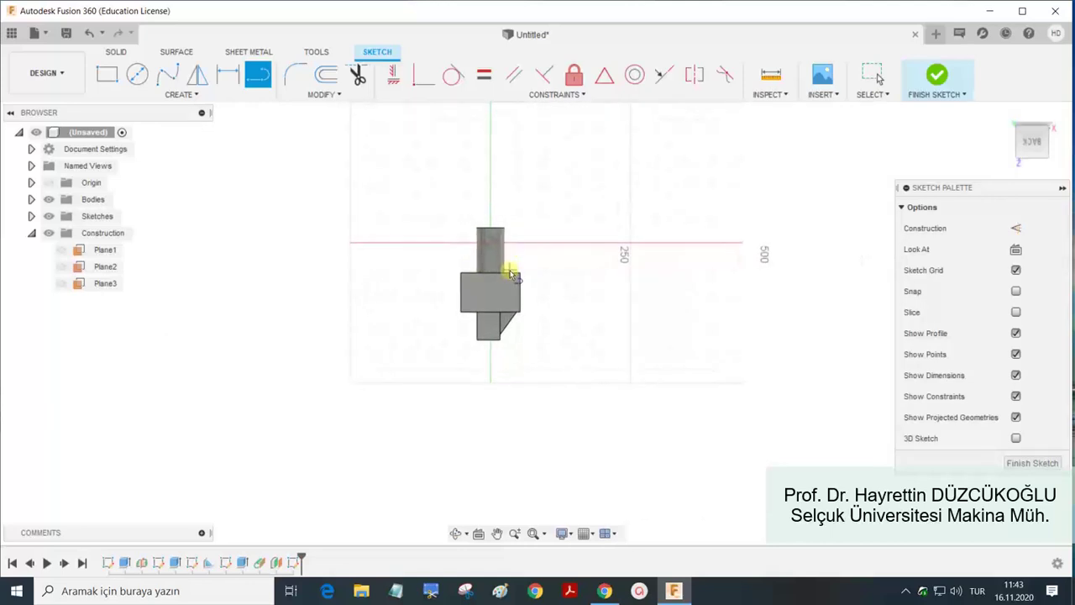
{"action": "scroll", "coordinate": [512, 260], "scroll_direction": "up", "scroll_amount": 1}
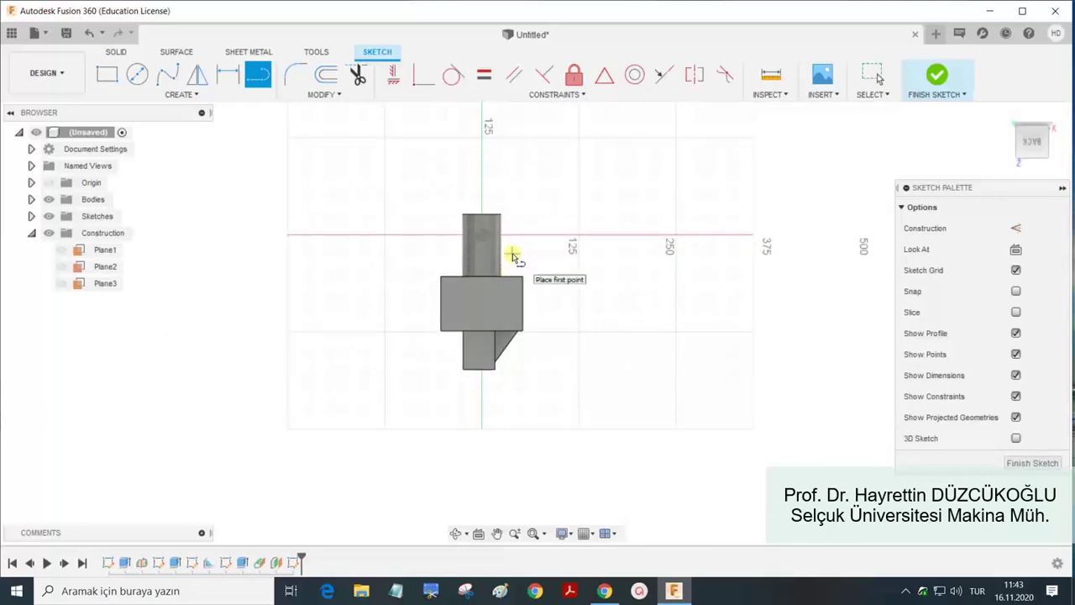
{"action": "scroll", "coordinate": [513, 250], "scroll_direction": "up", "scroll_amount": 2}
{"action": "scroll", "coordinate": [511, 254], "scroll_direction": "up", "scroll_amount": 1}
{"action": "scroll", "coordinate": [511, 253], "scroll_direction": "up", "scroll_amount": 1}
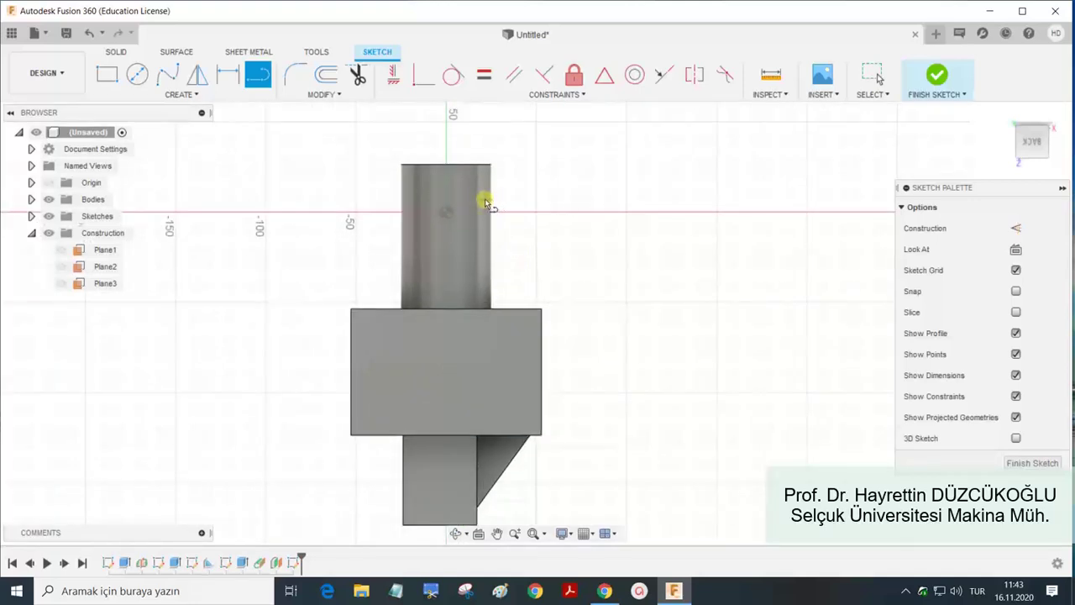
{"action": "left_click", "coordinate": [486, 201]}
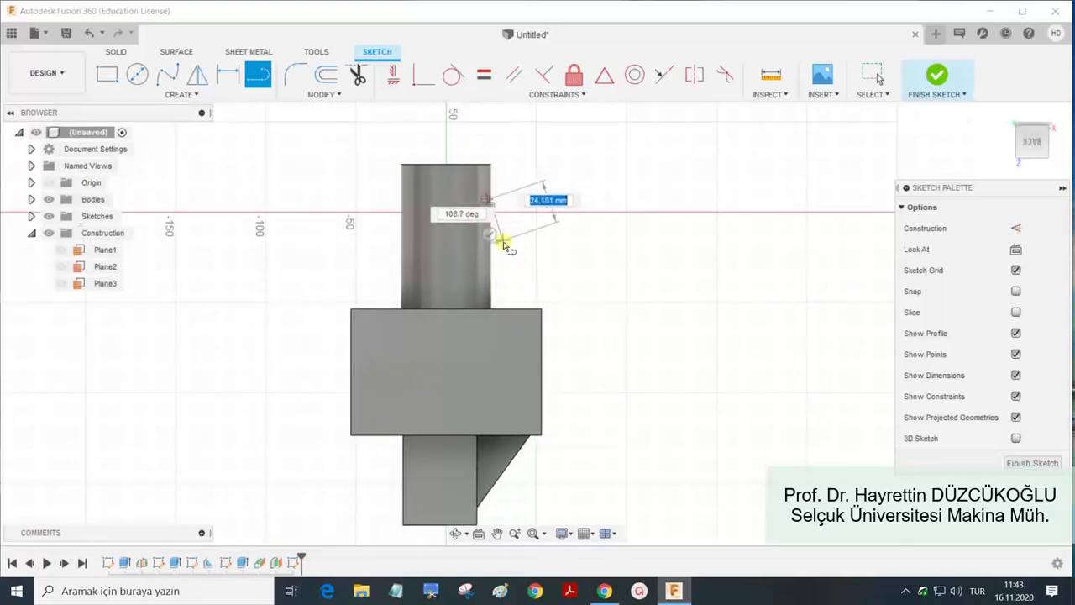
{"action": "left_click", "coordinate": [529, 311]}
{"action": "key", "text": "Escape"}
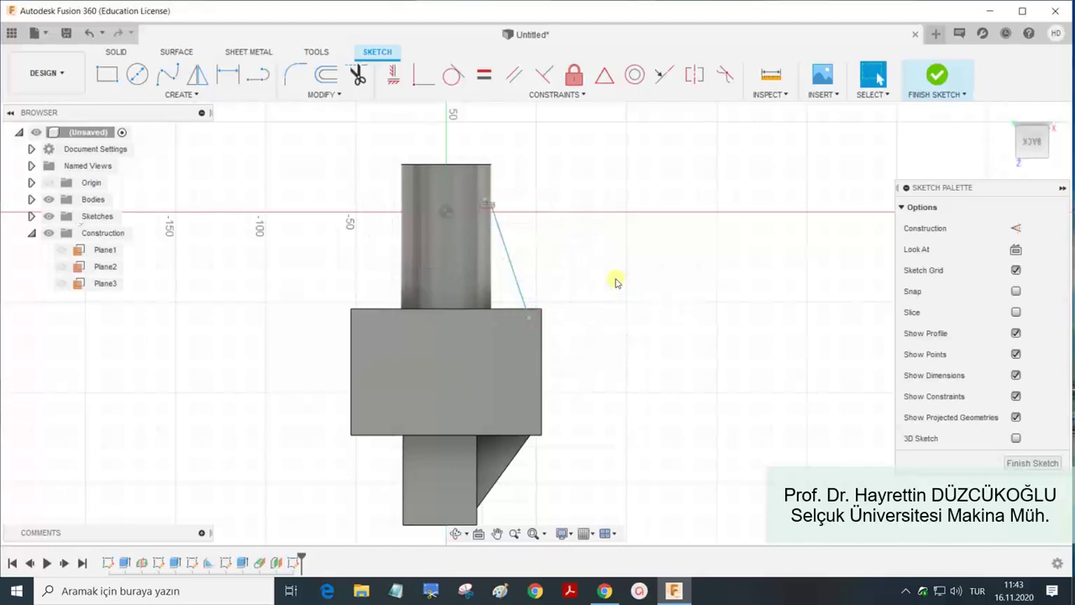
Select the line's upper endpoint and finish the sketch.
{"action": "scroll", "coordinate": [485, 208], "scroll_direction": "up", "scroll_amount": 2}
{"action": "scroll", "coordinate": [485, 208], "scroll_direction": "up", "scroll_amount": 3}
{"action": "scroll", "coordinate": [482, 203], "scroll_direction": "up", "scroll_amount": 3}
{"action": "scroll", "coordinate": [478, 197], "scroll_direction": "up", "scroll_amount": 3}
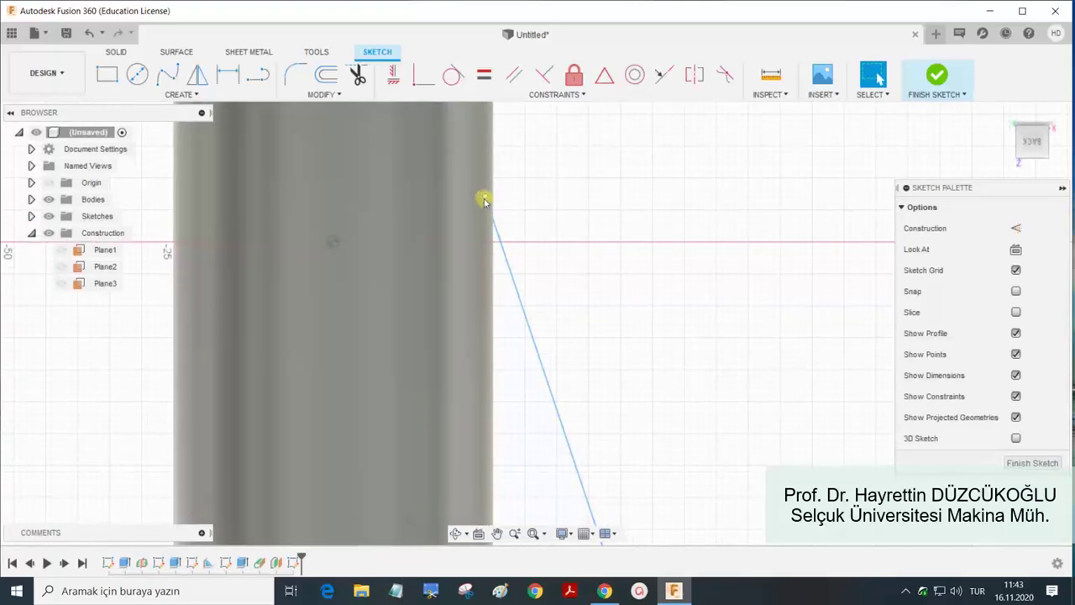
{"action": "left_click", "coordinate": [464, 198]}
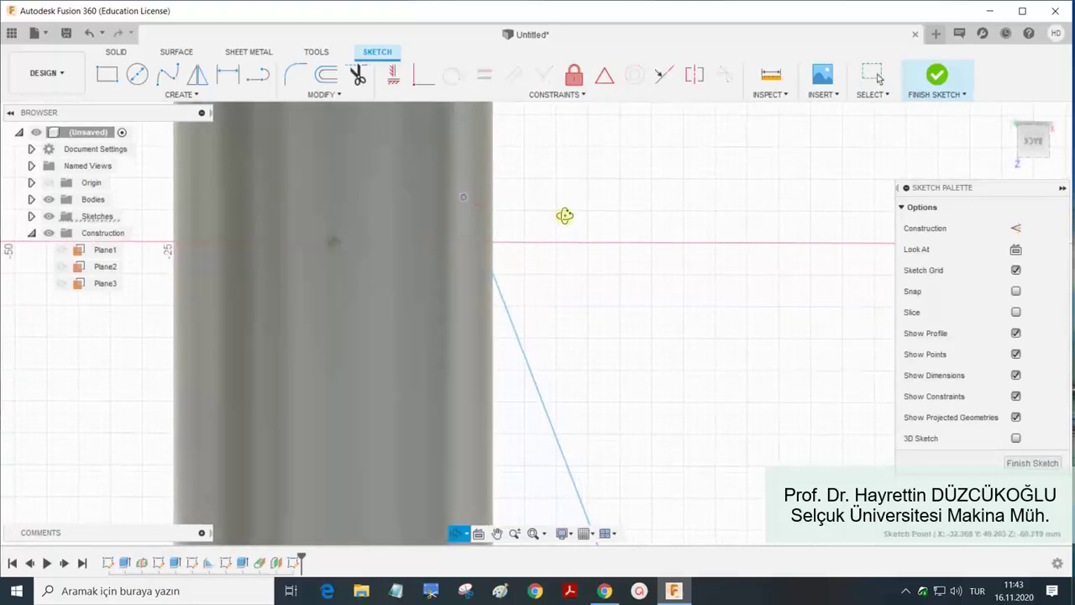
{"action": "scroll", "coordinate": [553, 239], "scroll_direction": "down", "scroll_amount": 3}
{"action": "left_click", "coordinate": [936, 76]}
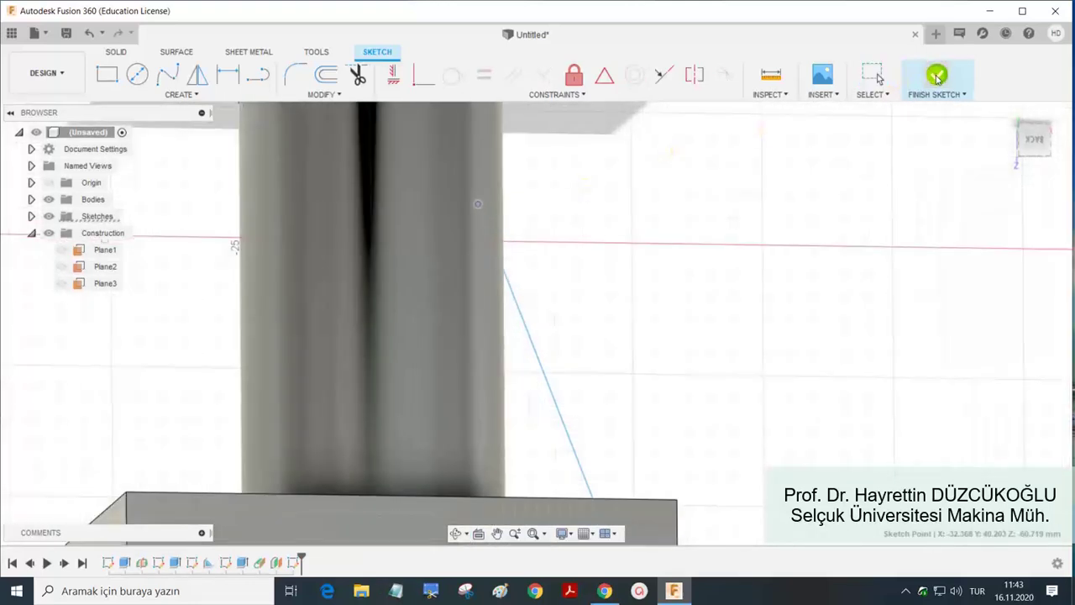
{"action": "scroll", "coordinate": [666, 258], "scroll_direction": "down", "scroll_amount": 1}
{"action": "scroll", "coordinate": [647, 267], "scroll_direction": "down", "scroll_amount": 1}
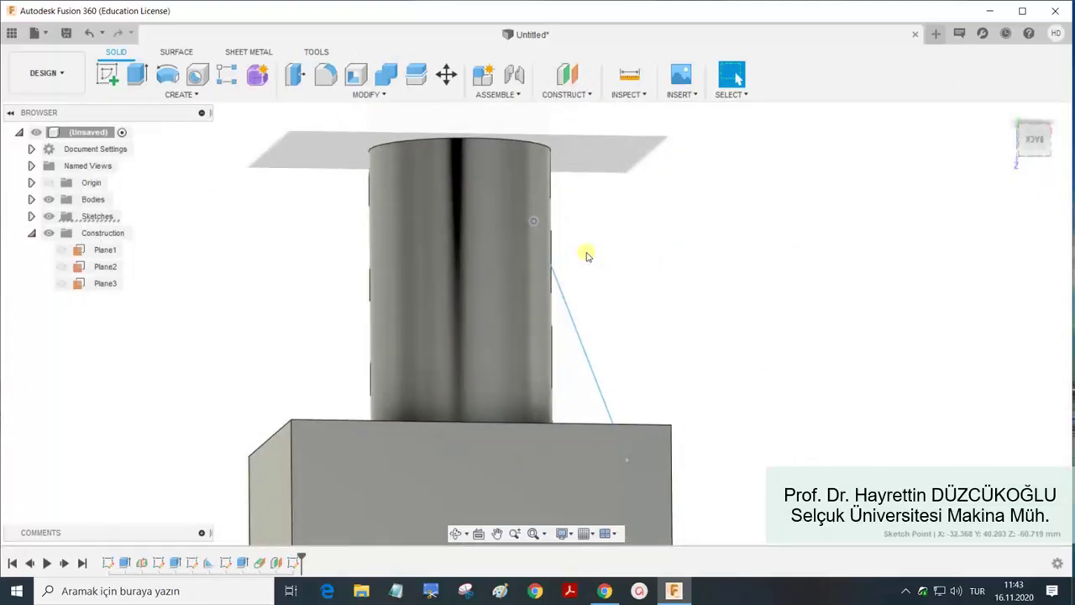
{"action": "left_click", "coordinate": [179, 95]}
{"action": "left_click", "coordinate": [122, 232]}
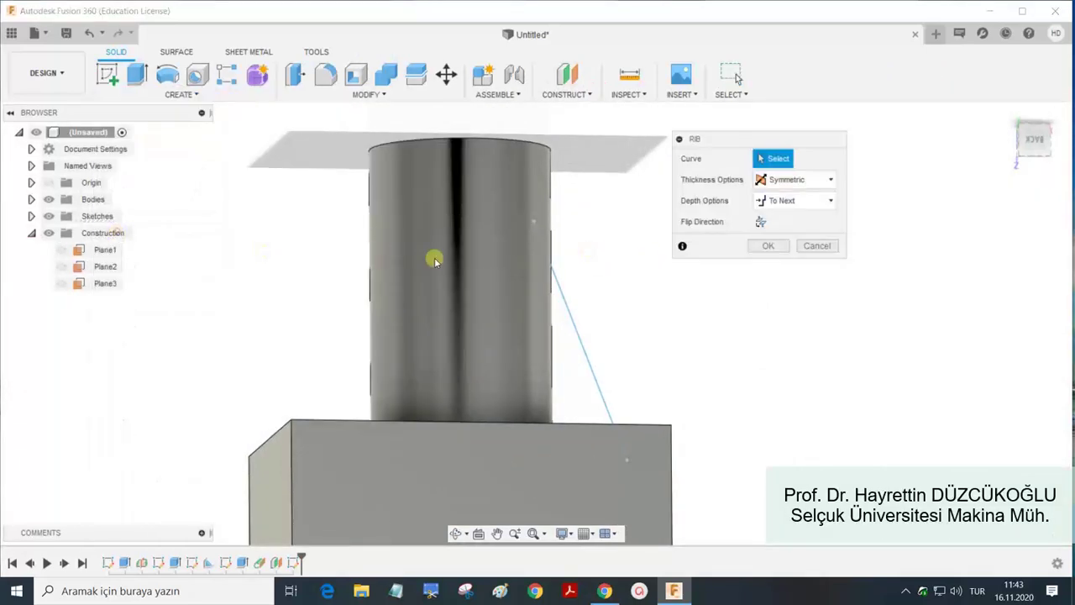
{"action": "left_click", "coordinate": [568, 305]}
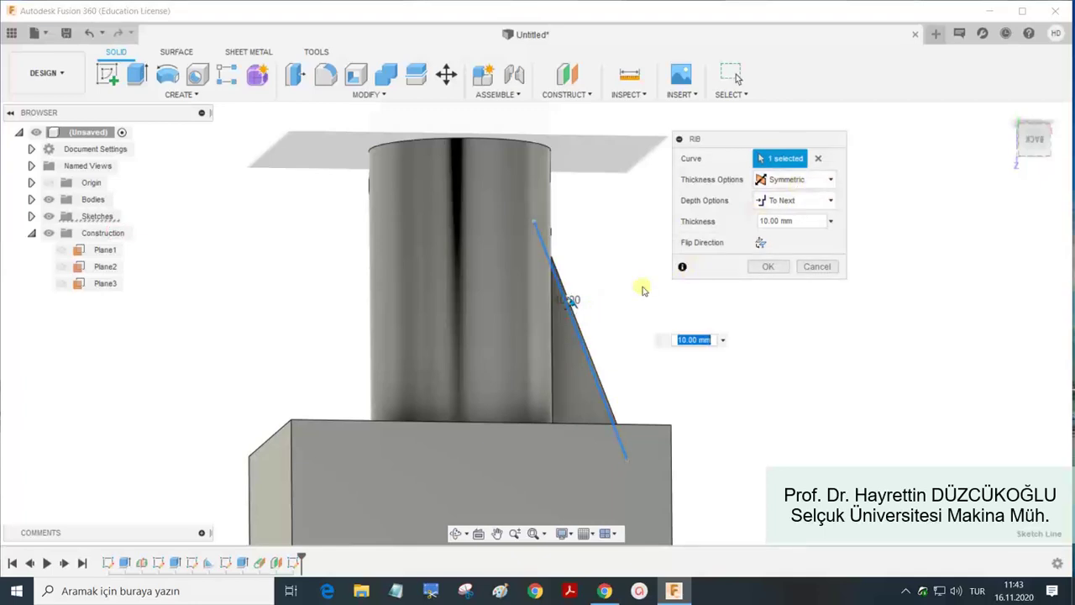
{"action": "key", "text": "Return"}
{"action": "mouse_move", "coordinate": [583, 293]}
{"action": "middle_mouse_down", "text": "shift"}
{"action": "mouse_move", "coordinate": [558, 314]}
{"action": "mouse_move", "coordinate": [592, 319]}
{"action": "middle_mouse_up", "text": "shift"}
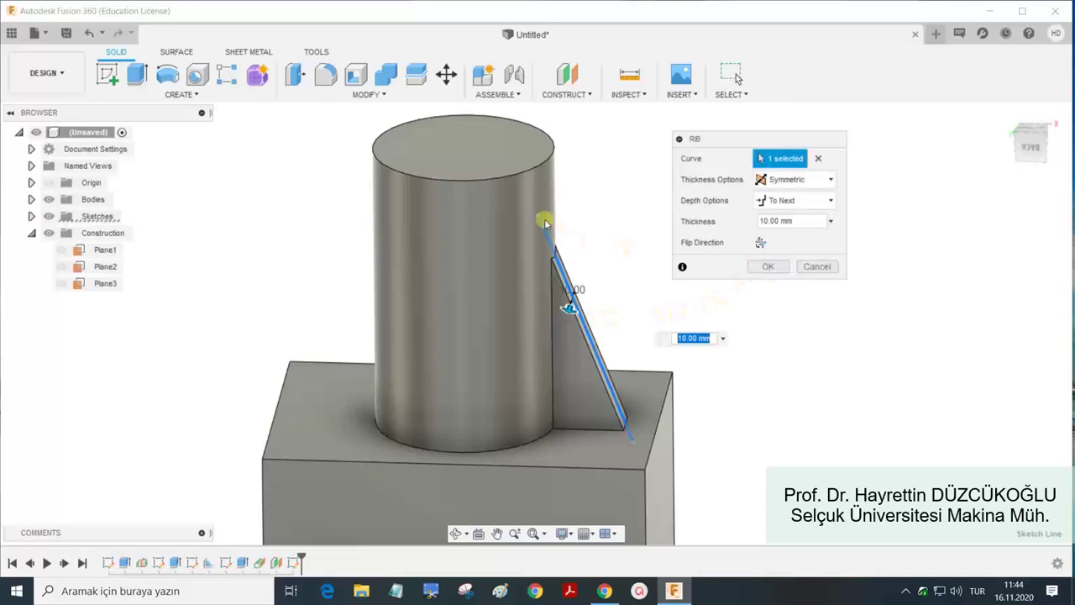
{"action": "key", "text": "Return"}
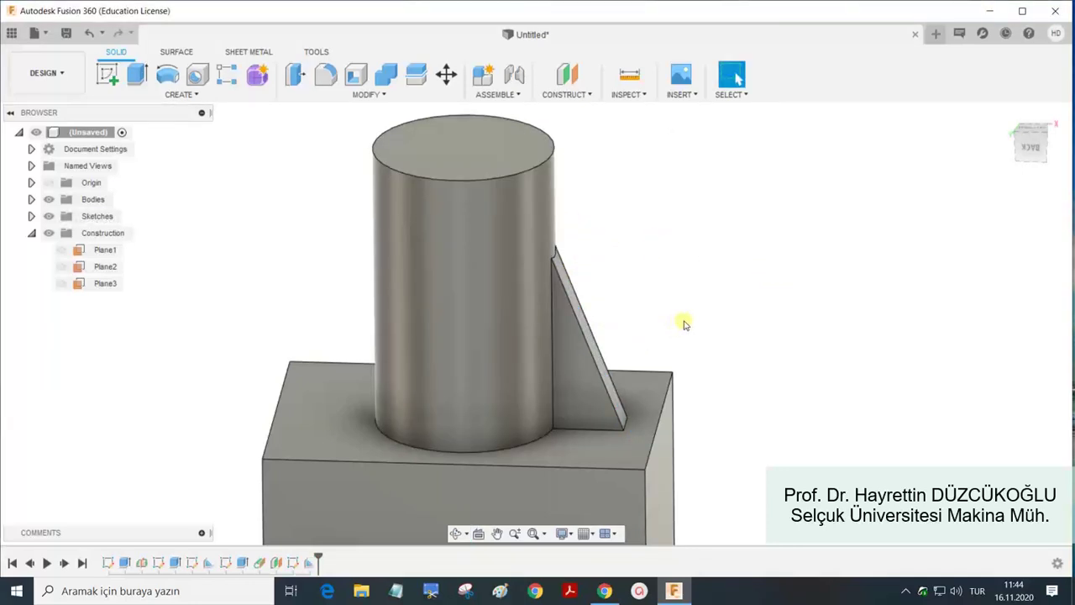
{"action": "key", "text": "ctrl+z"}
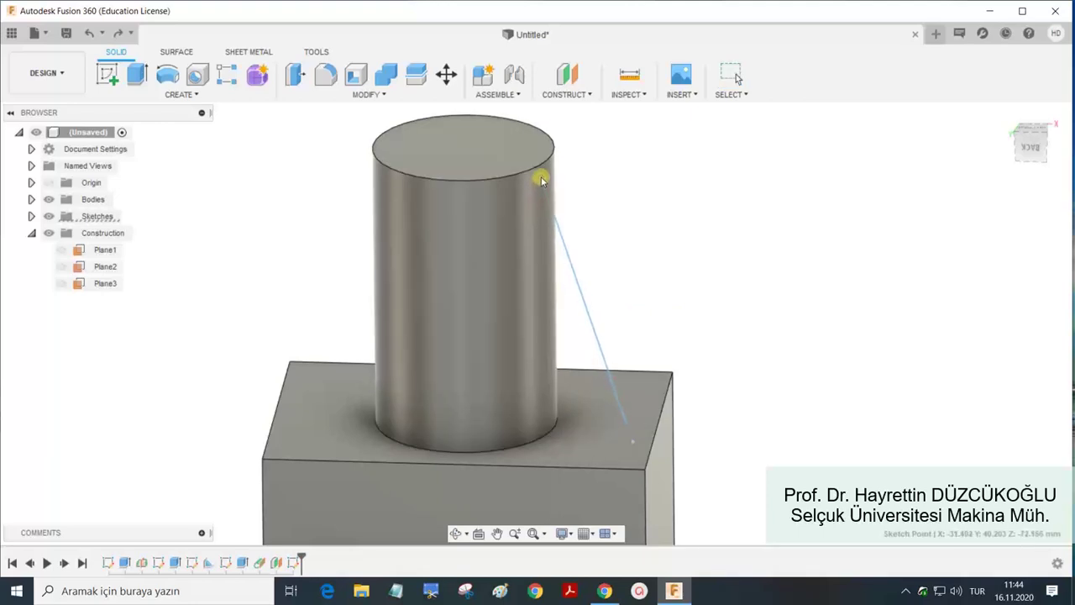
{"action": "middle_click_drag", "start_coordinate": [616, 204], "coordinate": [605, 215], "text": "shift"}
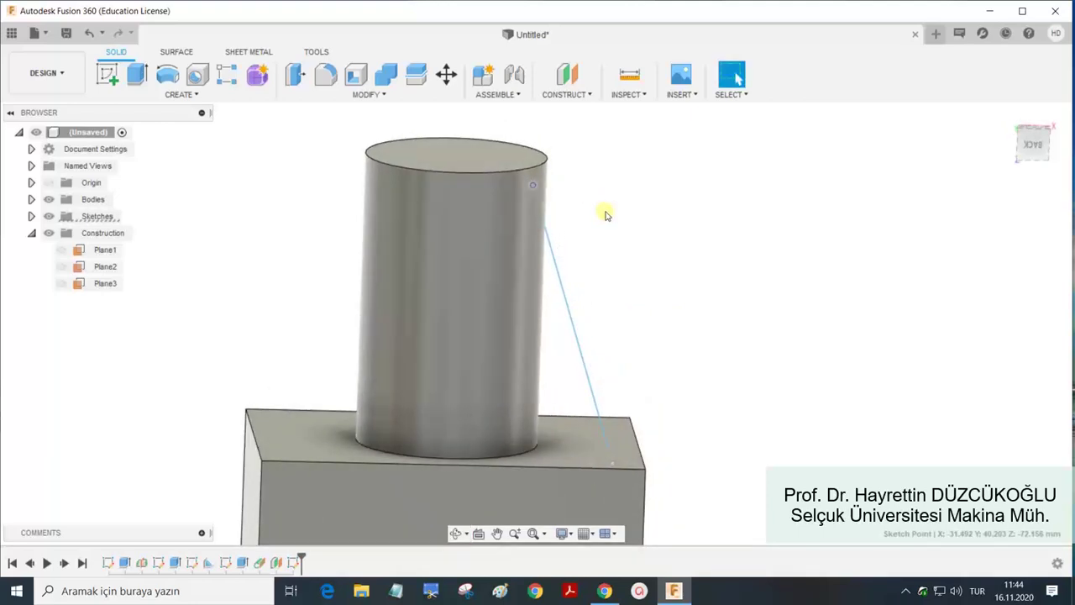
{"action": "left_click", "coordinate": [1038, 146]}
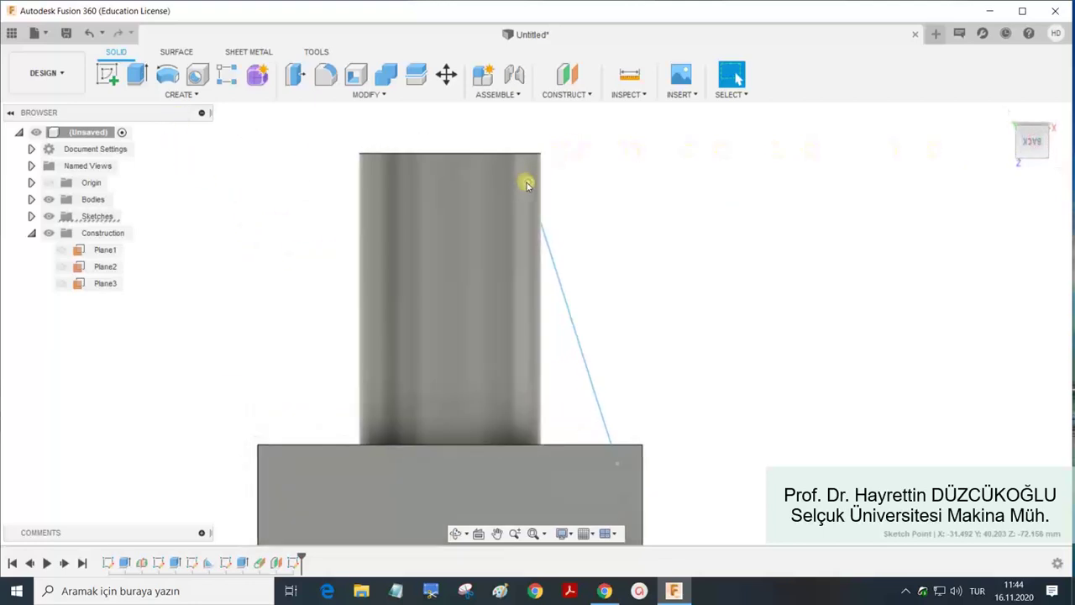
{"action": "left_click_drag", "start_coordinate": [527, 185], "coordinate": [546, 181]}
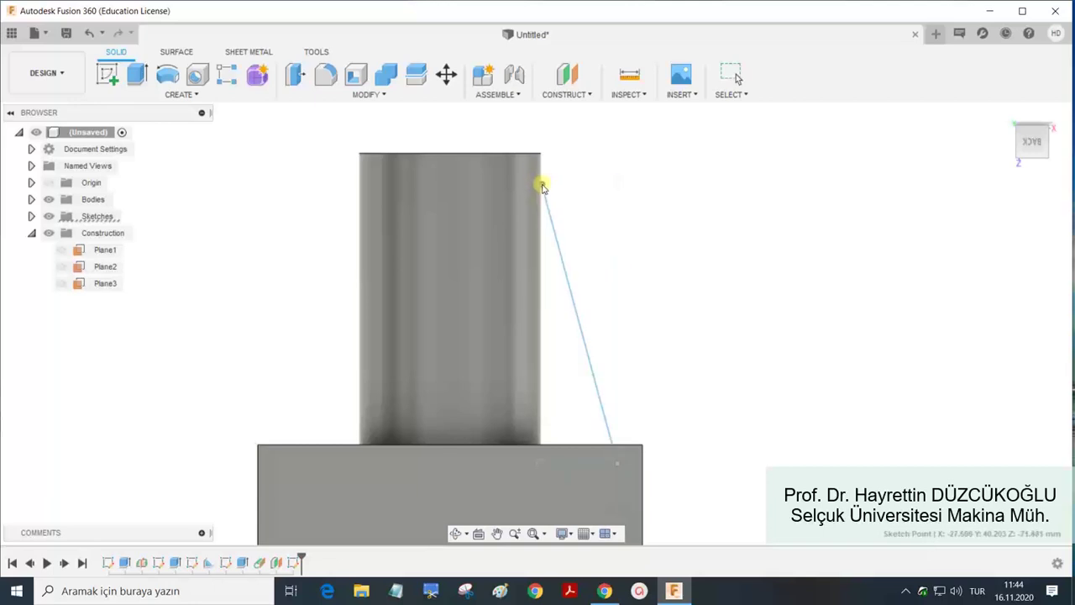
{"action": "scroll", "coordinate": [562, 190], "scroll_direction": "up", "scroll_amount": 3}
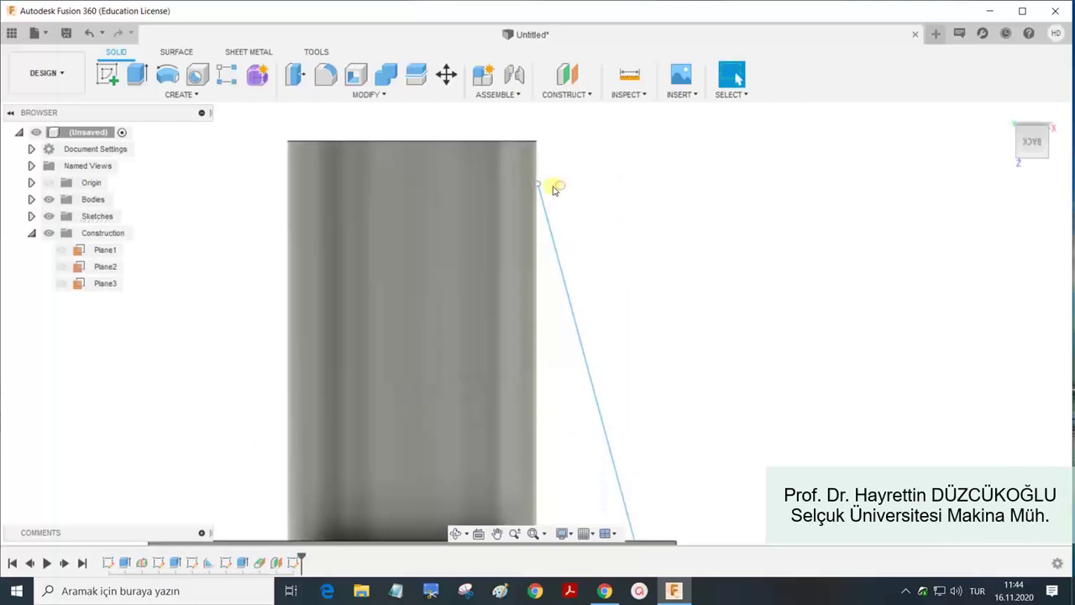
{"action": "left_click", "coordinate": [216, 97]}
{"action": "left_click", "coordinate": [127, 241]}
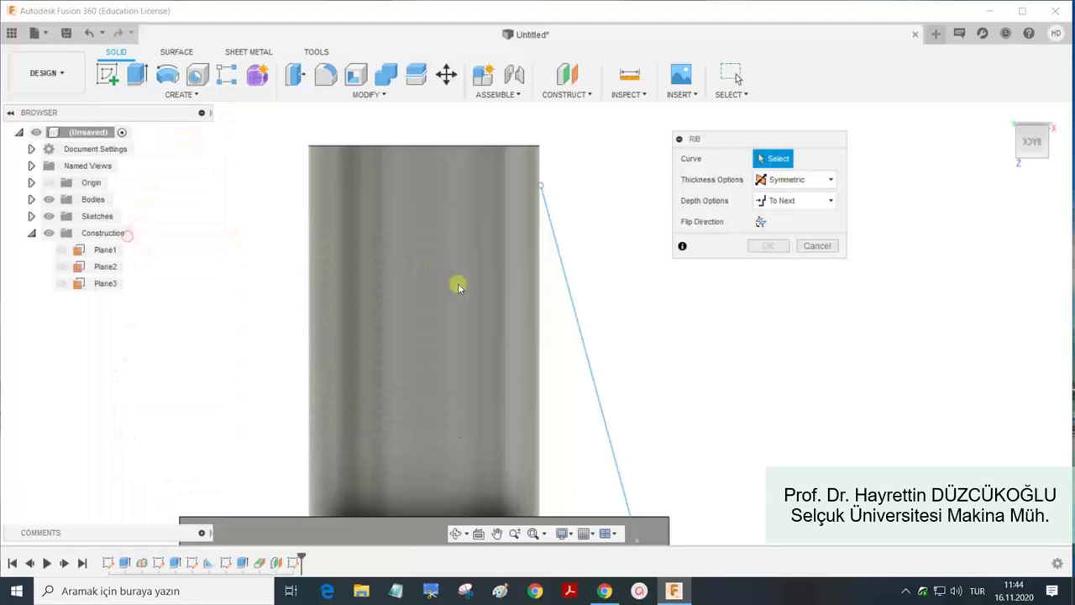
{"action": "left_click", "coordinate": [572, 306]}
{"action": "mouse_move", "coordinate": [614, 311]}
{"action": "middle_mouse_down", "text": "shift"}
{"action": "mouse_move", "coordinate": [624, 293]}
{"action": "mouse_move", "coordinate": [607, 247]}
{"action": "mouse_move", "coordinate": [583, 283]}
{"action": "mouse_move", "coordinate": [588, 256]}
{"action": "middle_mouse_up", "text": "shift"}
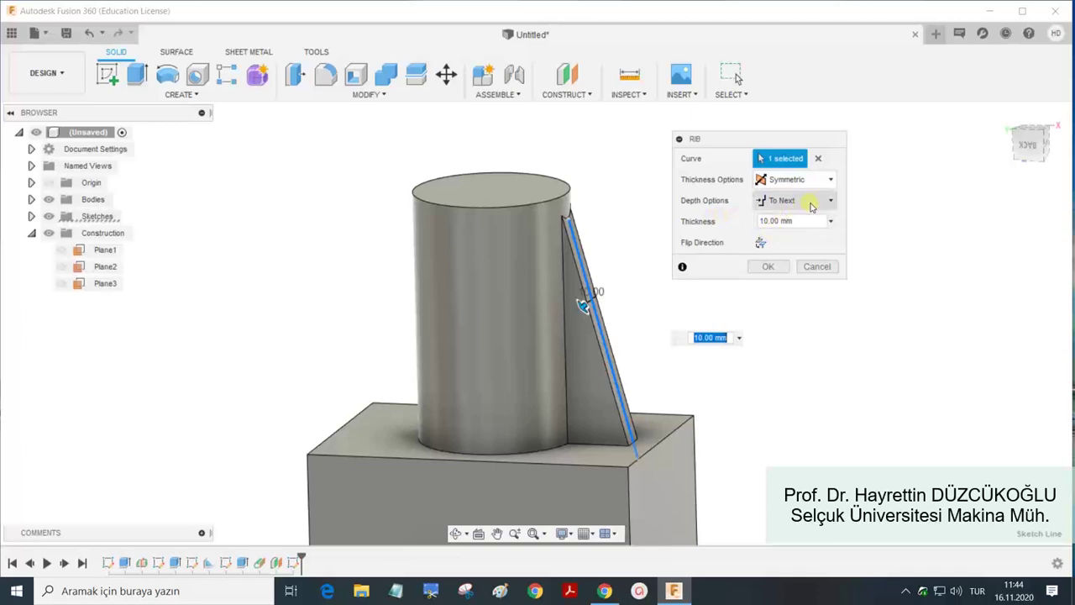
{"action": "left_click", "coordinate": [808, 201]}
{"action": "left_click", "coordinate": [802, 235]}
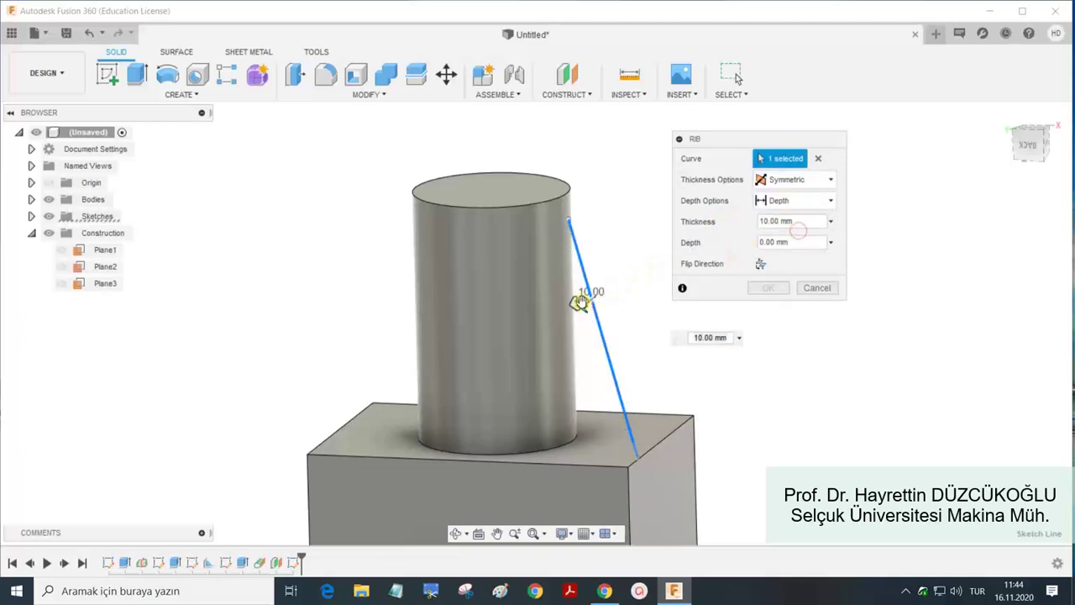
{"action": "left_click_drag", "start_coordinate": [578, 304], "coordinate": [565, 308]}
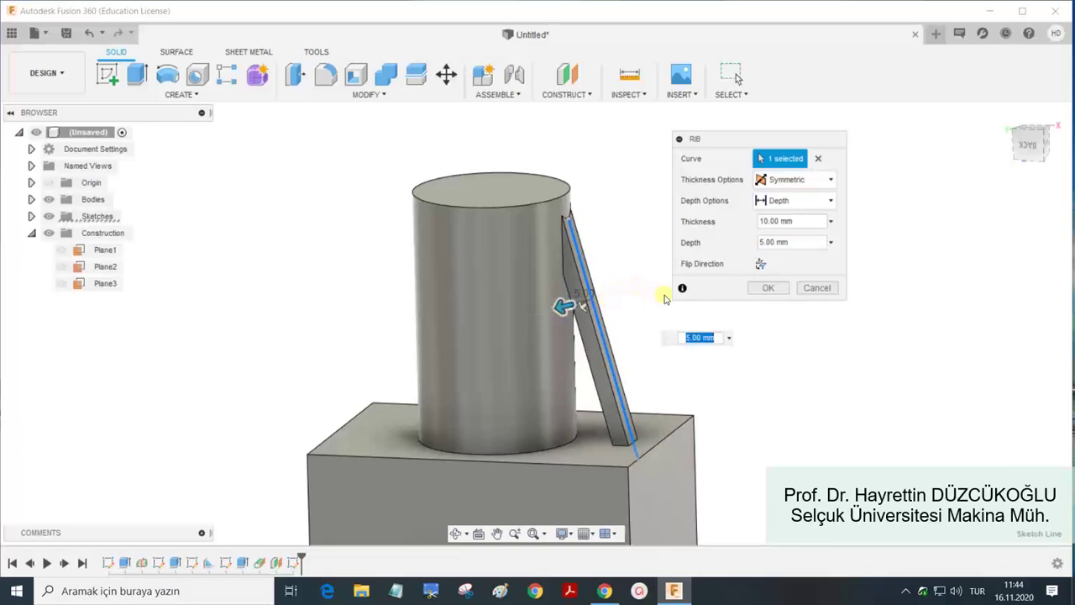
{"action": "key", "text": "Escape"}
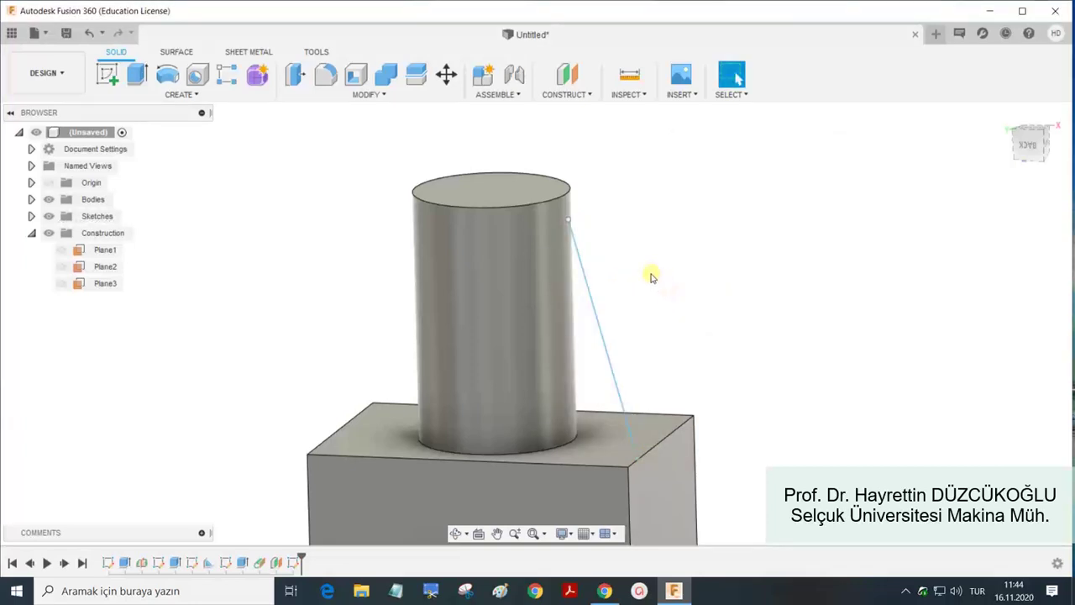
From the back view, reopen the slanted line's sketch and set the view upright.
{"action": "left_click", "coordinate": [1019, 154]}
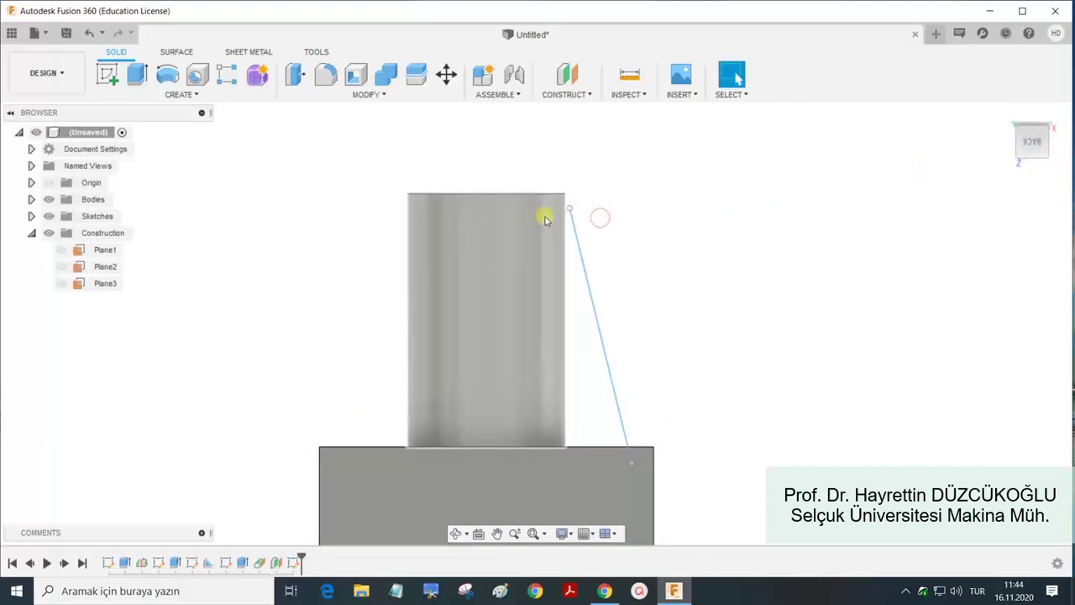
{"action": "left_click", "coordinate": [578, 255]}
{"action": "right_click", "coordinate": [578, 255]}
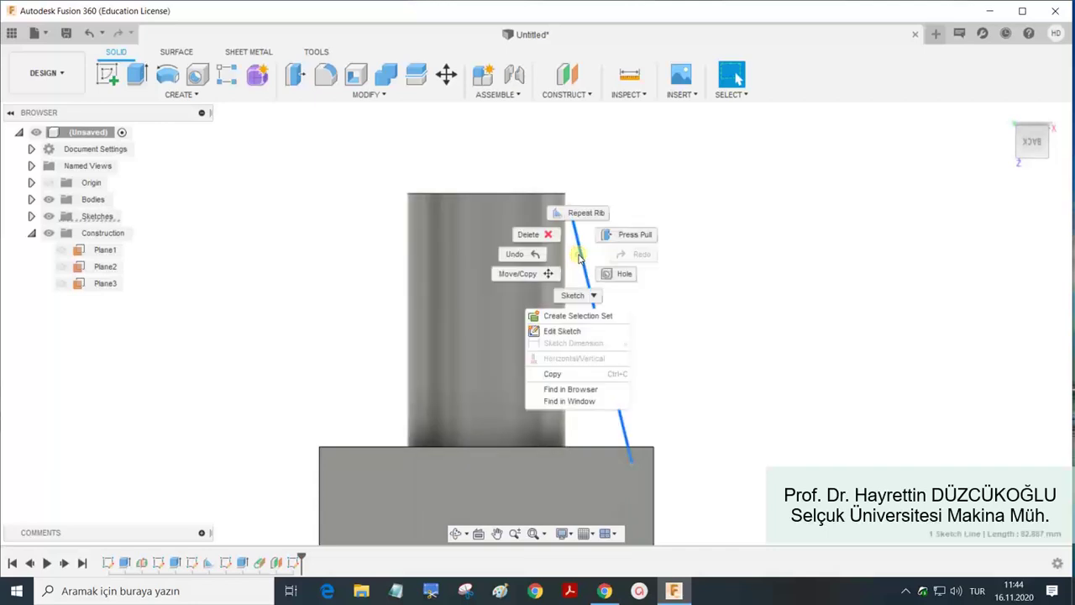
{"action": "left_click", "coordinate": [561, 331]}
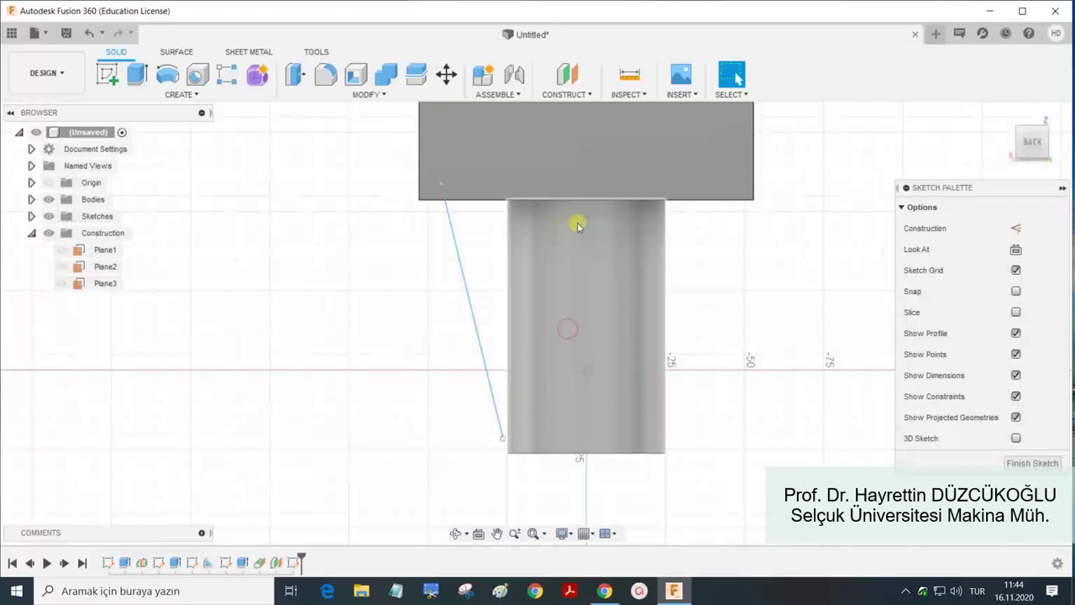
{"action": "mouse_move", "coordinate": [1032, 142]}
{"action": "left_click", "coordinate": [1067, 132]}
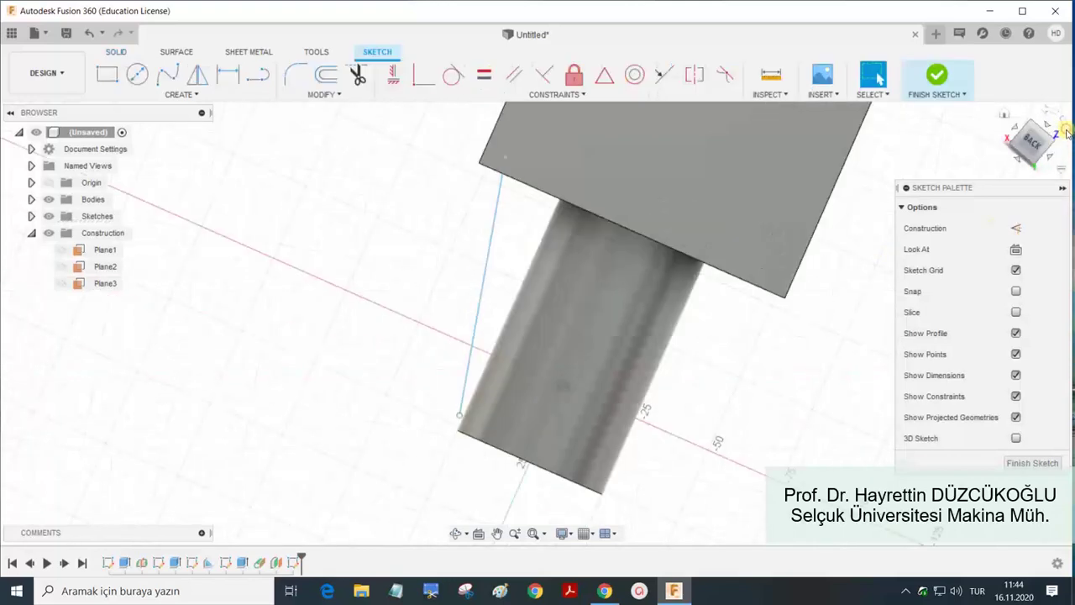
{"action": "left_click", "coordinate": [1067, 133]}
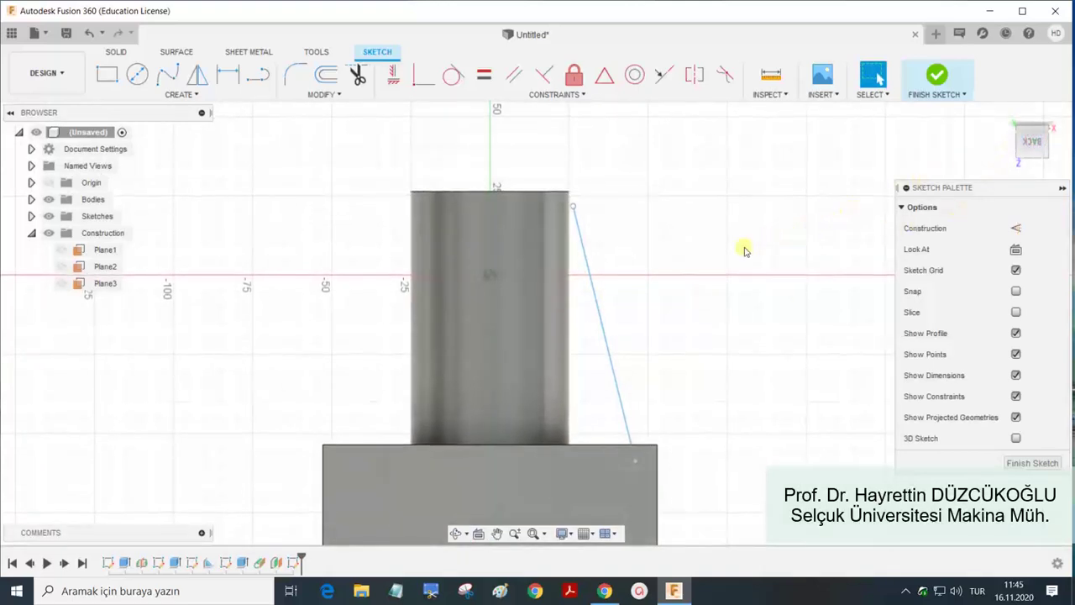
Project the whole body's edges into the sketch.
{"action": "key", "text": "p"}
{"action": "left_click", "coordinate": [501, 284]}
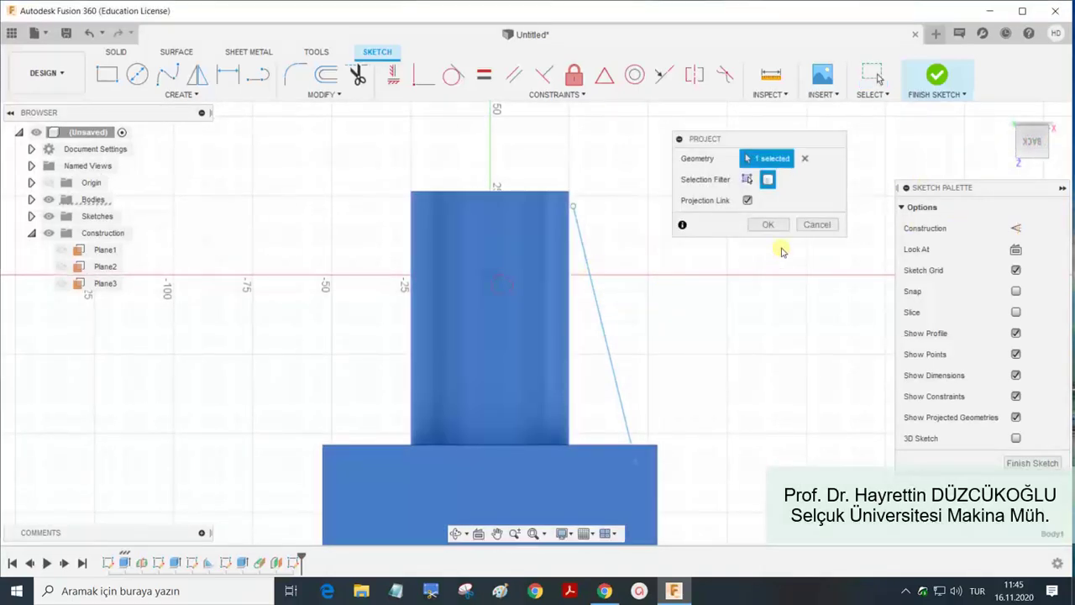
{"action": "left_click", "coordinate": [767, 224]}
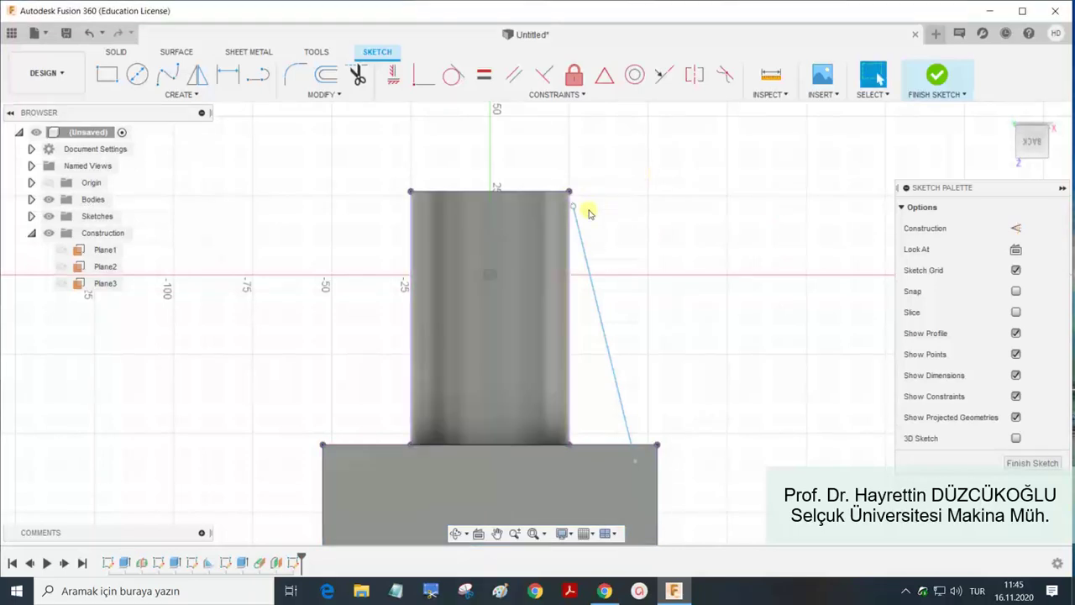
{"action": "scroll", "coordinate": [588, 213], "scroll_direction": "up", "scroll_amount": 2}
{"action": "scroll", "coordinate": [571, 210], "scroll_direction": "up", "scroll_amount": 1}
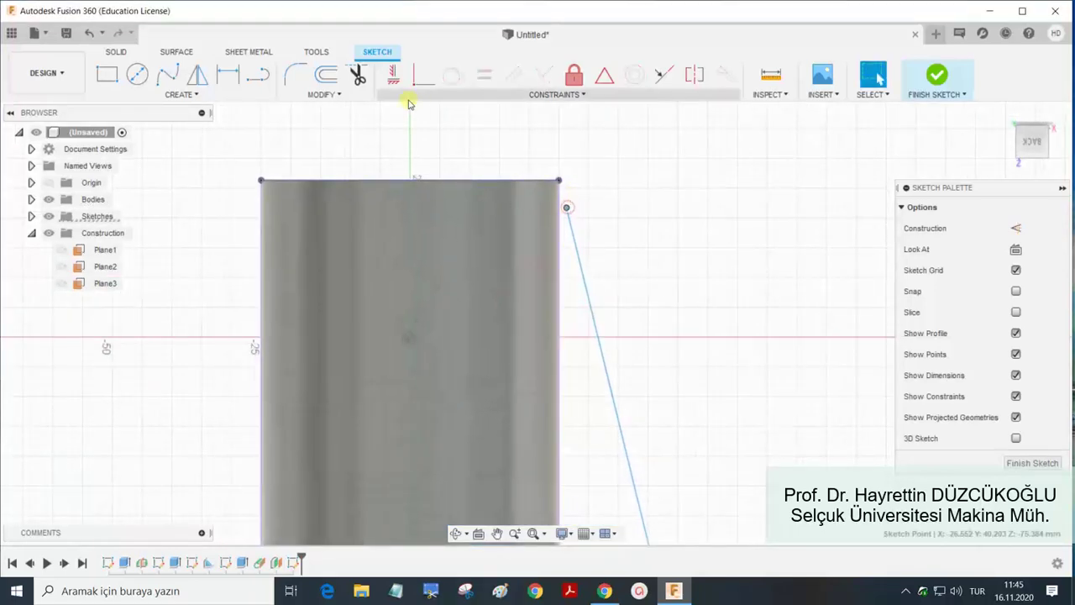
Make the line's top end coincident with the cylinder's corner and its lower end with the block's corner.
{"action": "left_click", "coordinate": [424, 76]}
{"action": "left_click", "coordinate": [557, 181]}
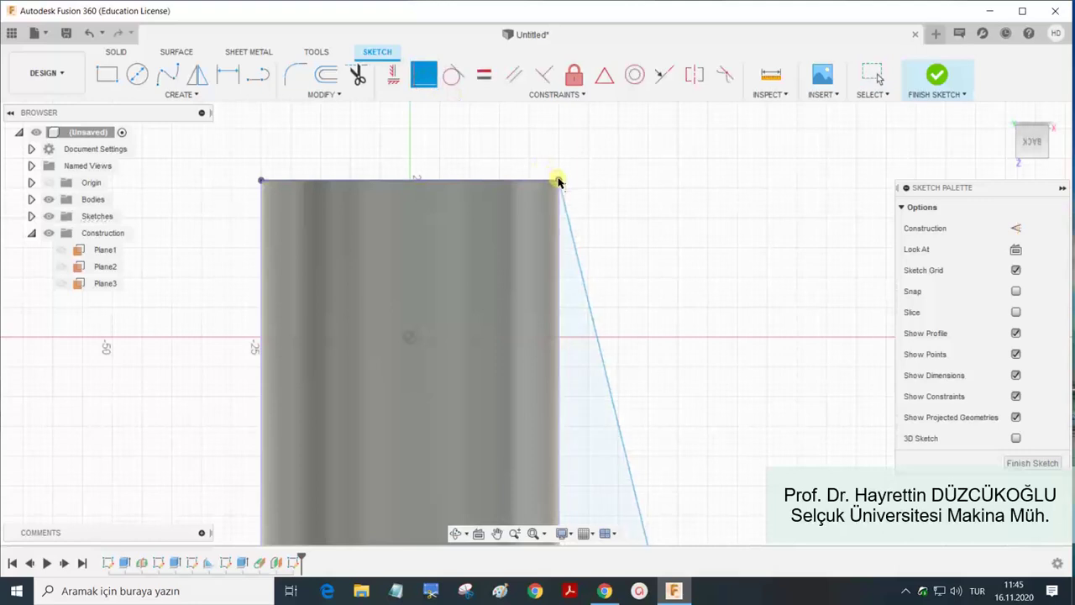
{"action": "scroll", "coordinate": [646, 222], "scroll_direction": "down", "scroll_amount": 1}
{"action": "scroll", "coordinate": [659, 267], "scroll_direction": "down", "scroll_amount": 1}
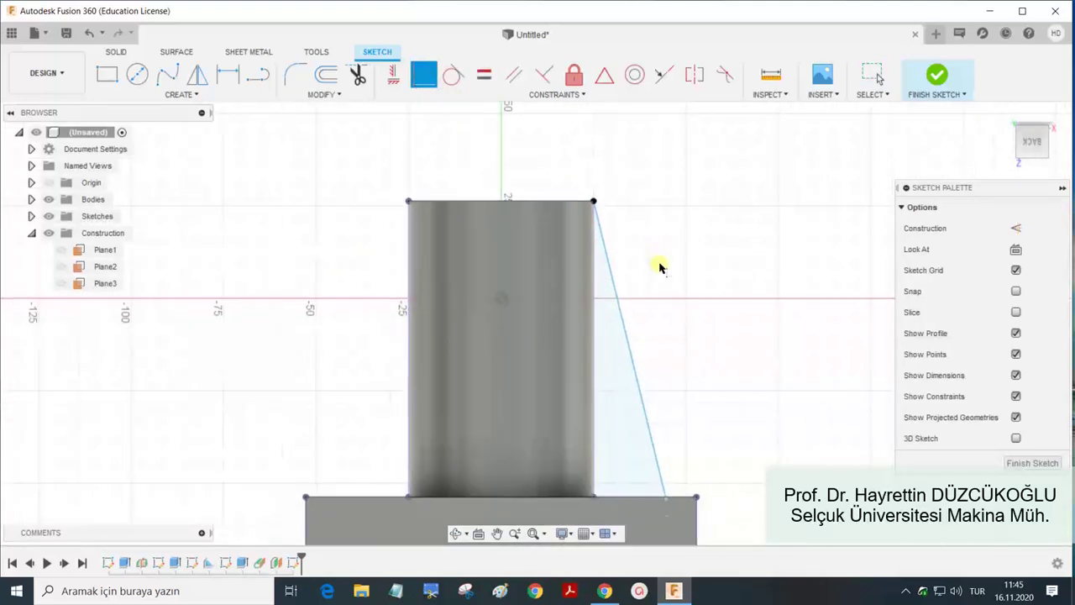
{"action": "left_click", "coordinate": [669, 498]}
{"action": "left_click_drag", "start_coordinate": [696, 499], "coordinate": [697, 496]}
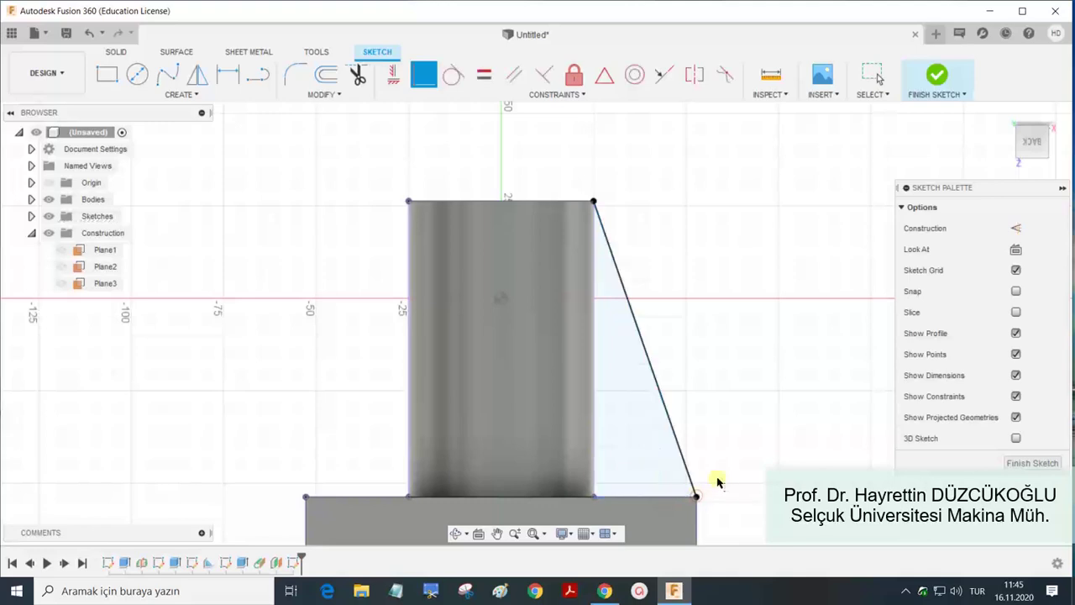
Finish the edited sketch and return to an isometric view of the part.
{"action": "left_click", "coordinate": [946, 96]}
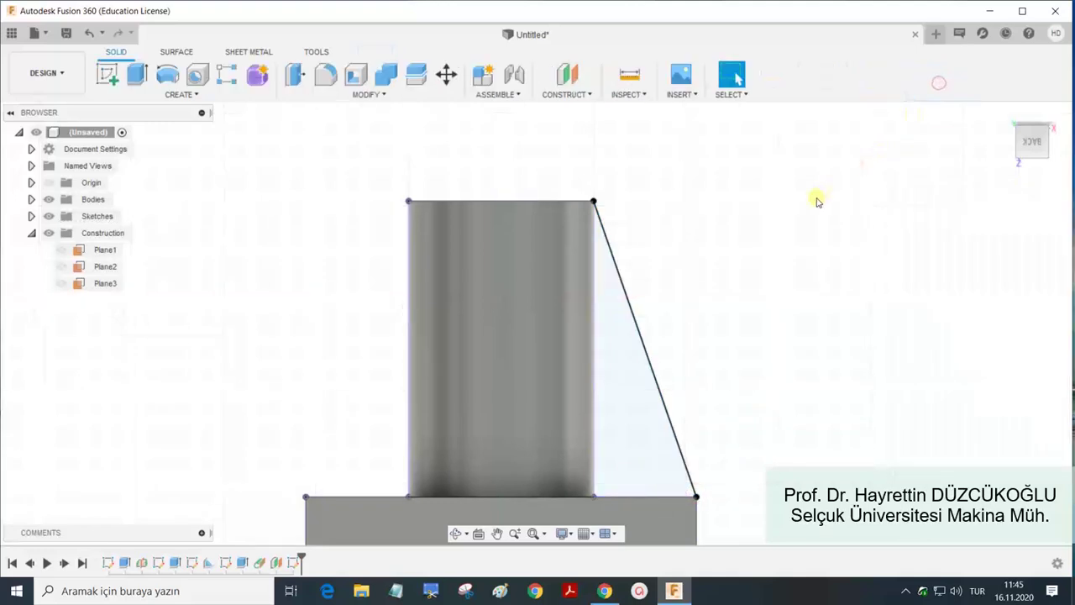
{"action": "middle_click_drag", "start_coordinate": [810, 214], "coordinate": [801, 233], "text": "shift"}
{"action": "scroll", "coordinate": [679, 221], "scroll_direction": "up", "scroll_amount": 2}
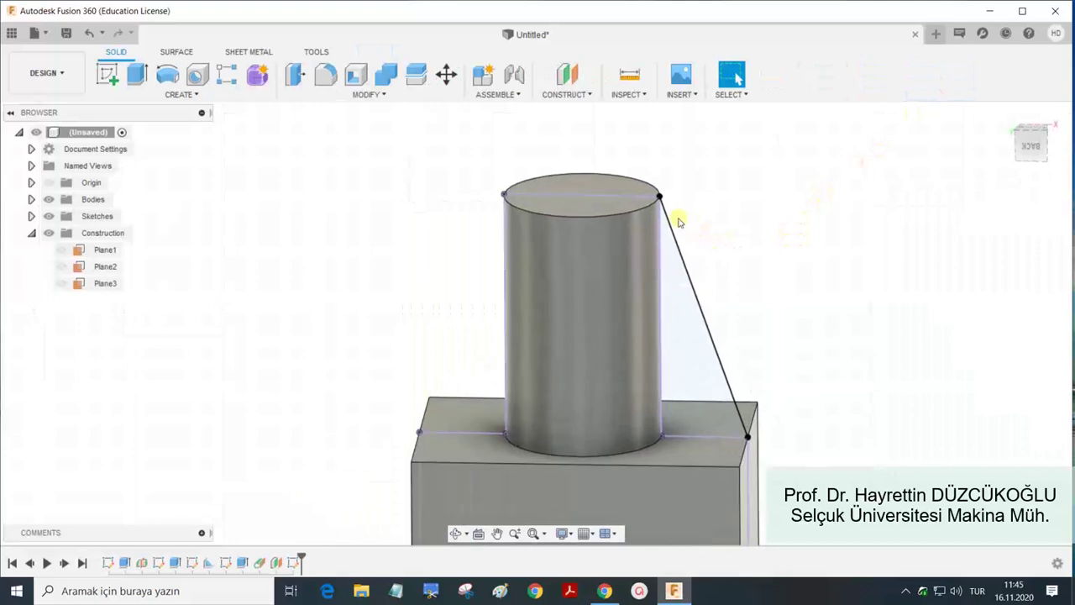
{"action": "scroll", "coordinate": [660, 197], "scroll_direction": "up", "scroll_amount": 2}
{"action": "scroll", "coordinate": [568, 208], "scroll_direction": "up", "scroll_amount": 2}
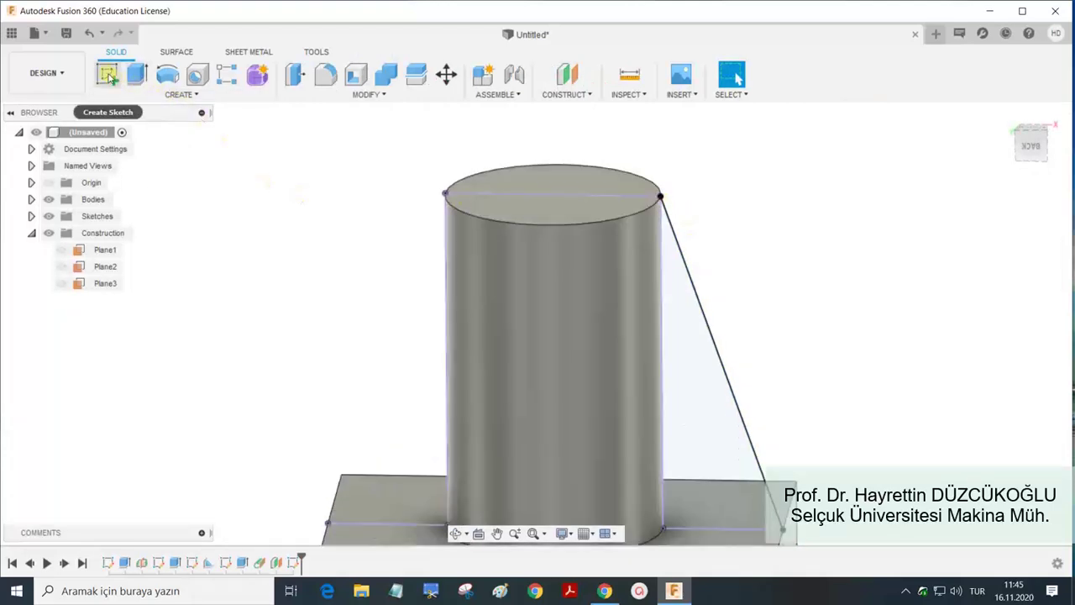
Create a 10 mm thick, 30 mm deep rib along the slanted sketch line.
{"action": "left_click", "coordinate": [178, 94]}
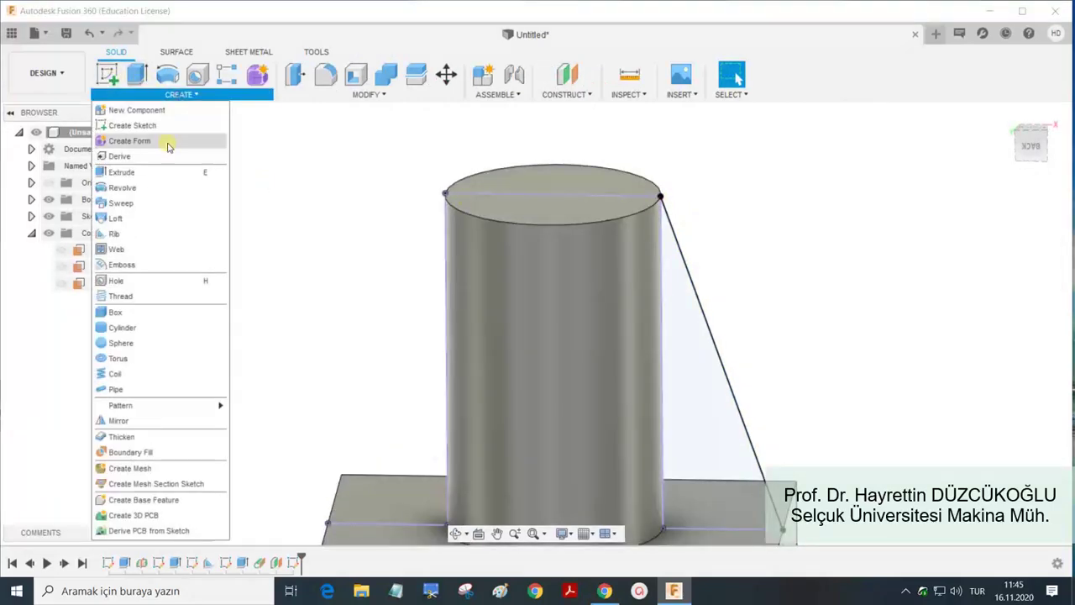
{"action": "left_click", "coordinate": [137, 233]}
{"action": "left_click_drag", "start_coordinate": [749, 137], "coordinate": [794, 133]}
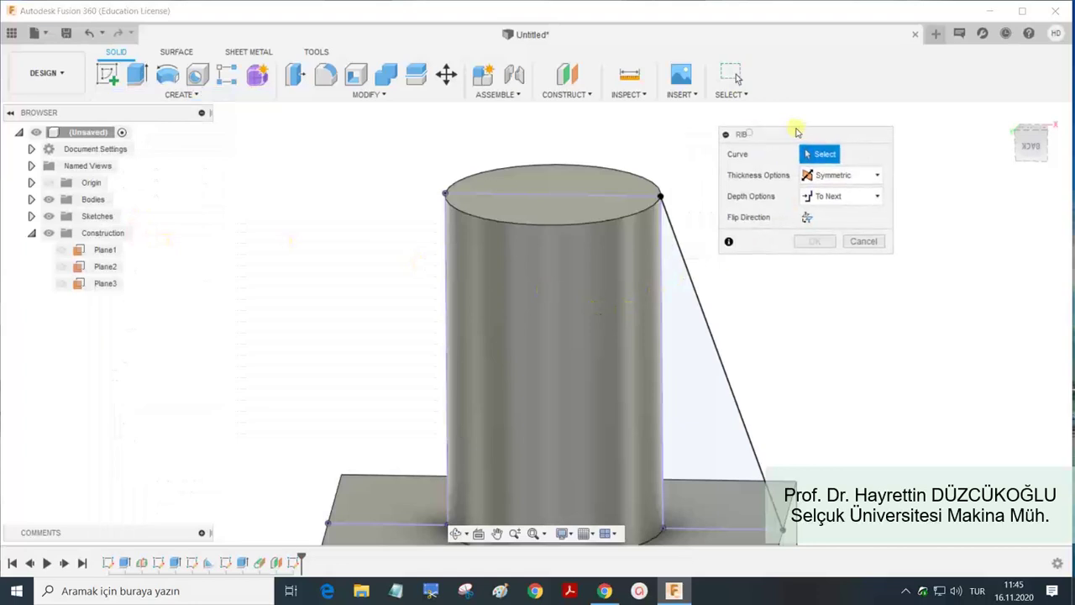
{"action": "left_click", "coordinate": [686, 279]}
{"action": "left_click", "coordinate": [686, 279]}
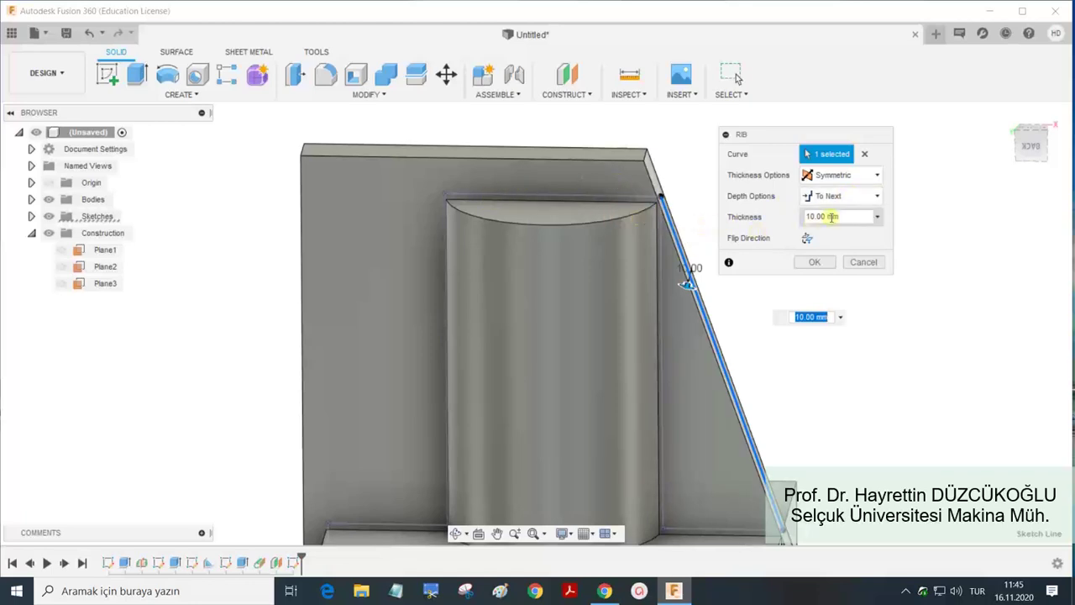
{"action": "left_click", "coordinate": [846, 198]}
{"action": "left_click", "coordinate": [827, 231]}
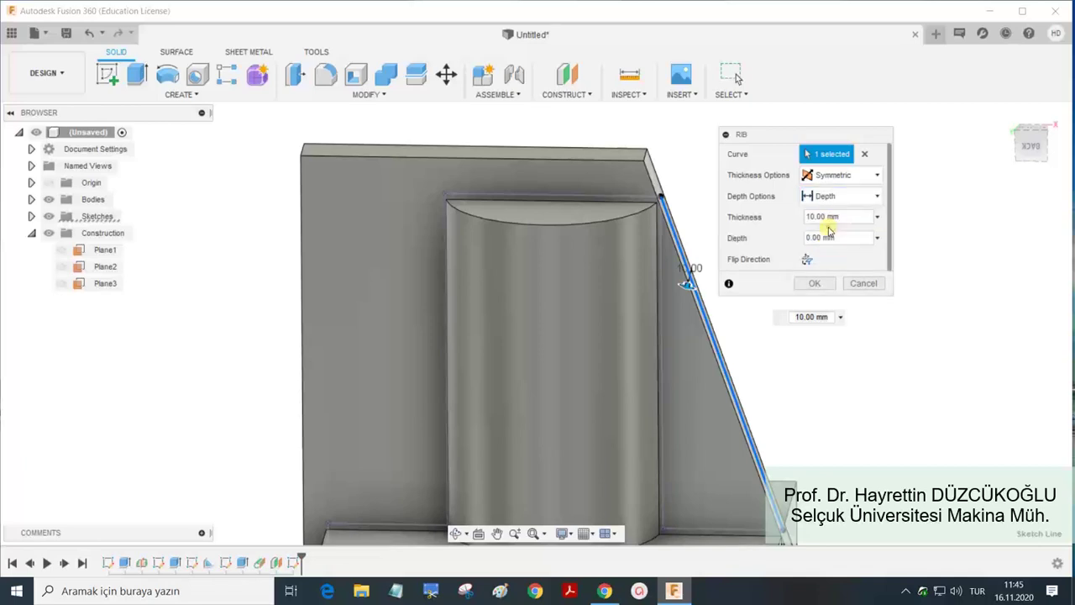
{"action": "left_click_drag", "start_coordinate": [672, 281], "coordinate": [557, 335]}
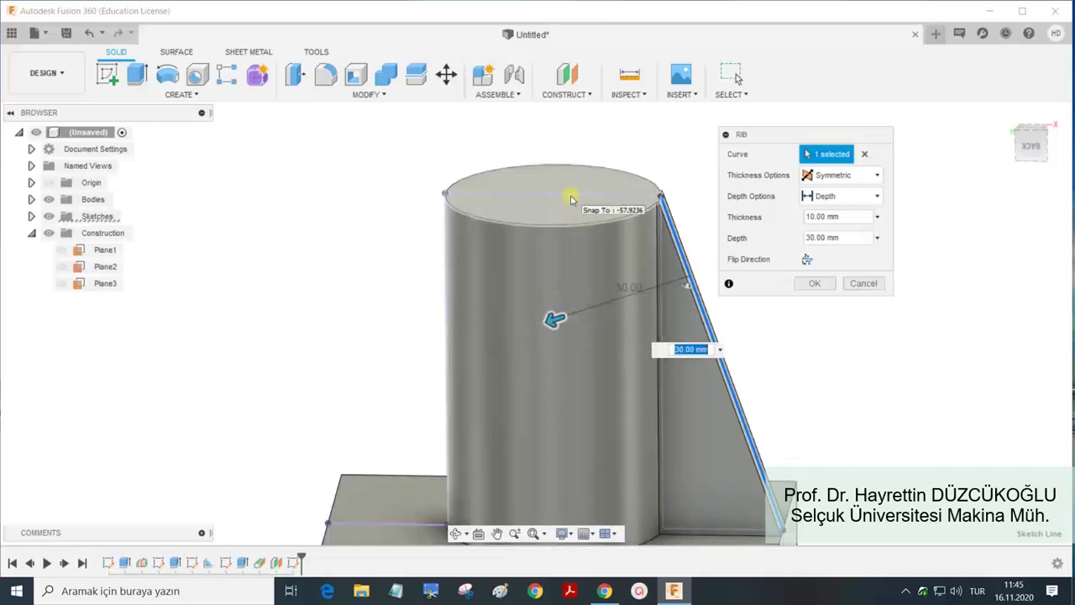
{"action": "left_click", "coordinate": [814, 283]}
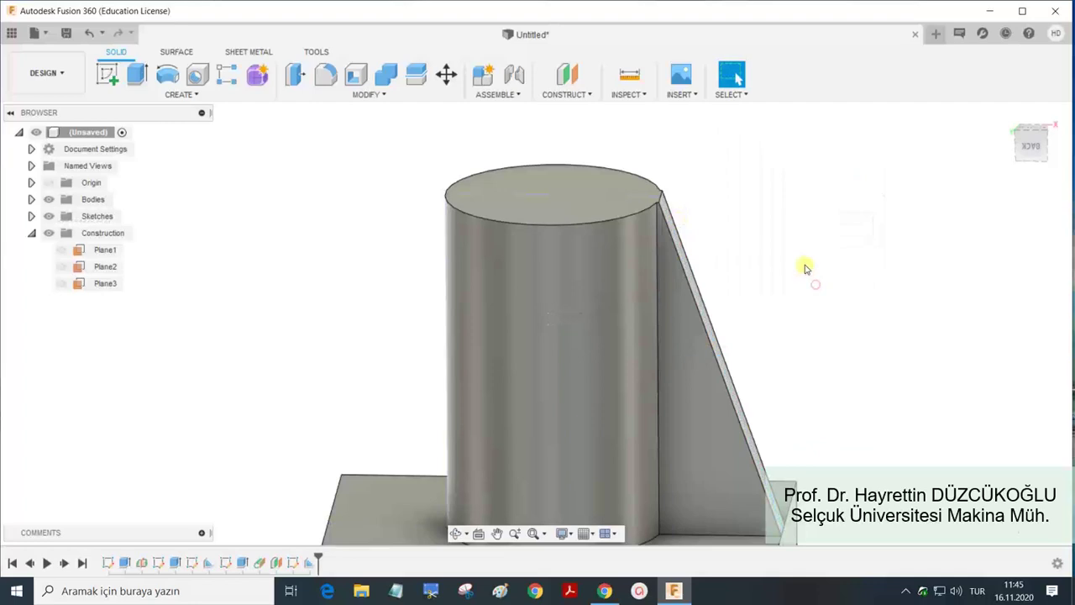
{"action": "left_click", "coordinate": [580, 206]}
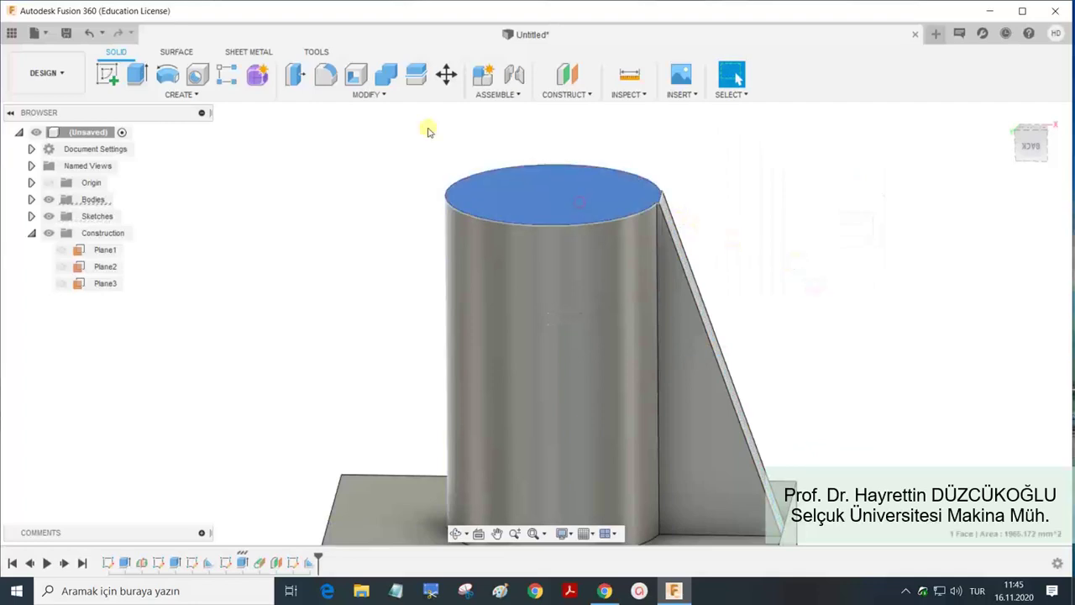
Sketch a concentric circle just inside the cylinder's top edge.
{"action": "left_click", "coordinate": [117, 80]}
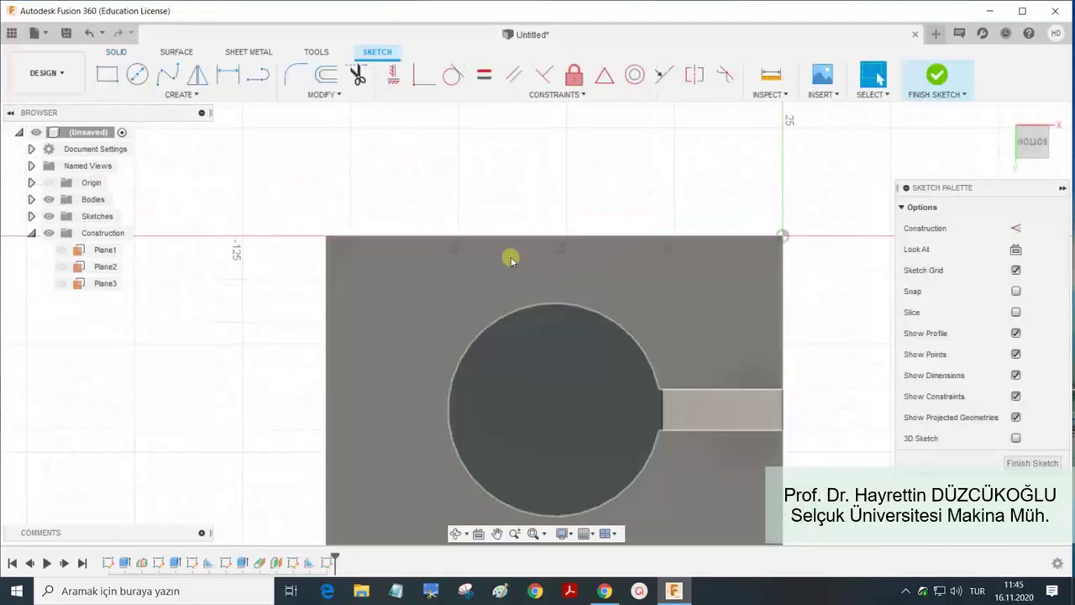
{"action": "key", "text": "c"}
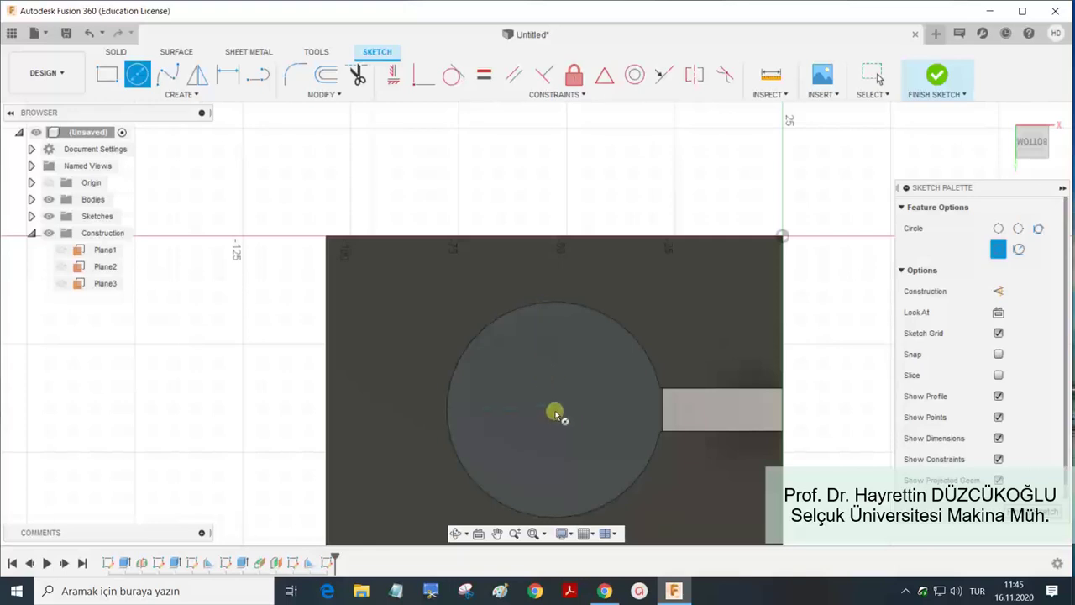
{"action": "left_click", "coordinate": [554, 411]}
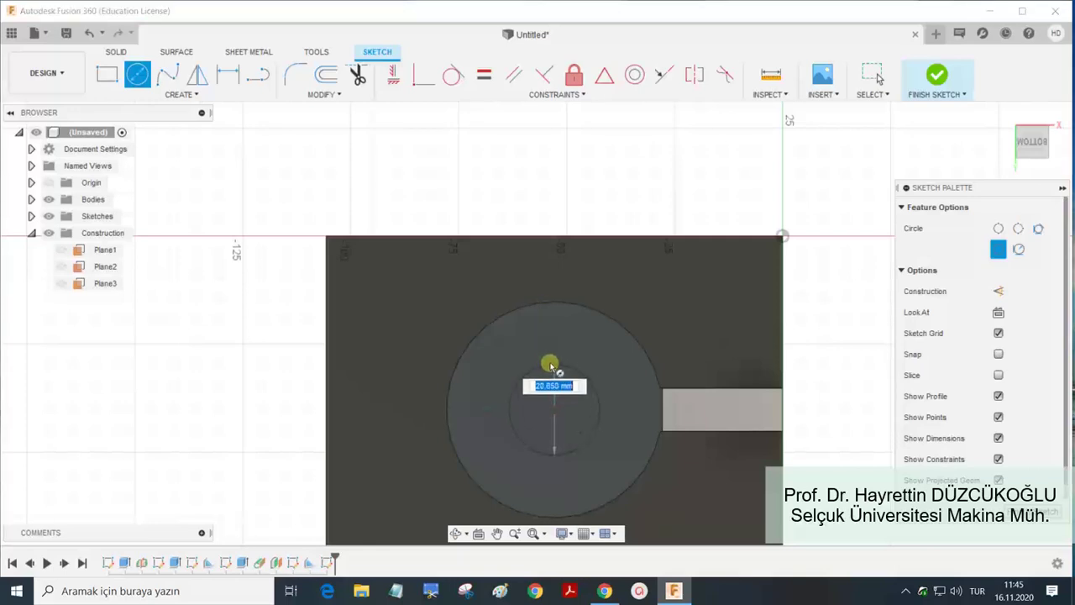
{"action": "left_click", "coordinate": [556, 311]}
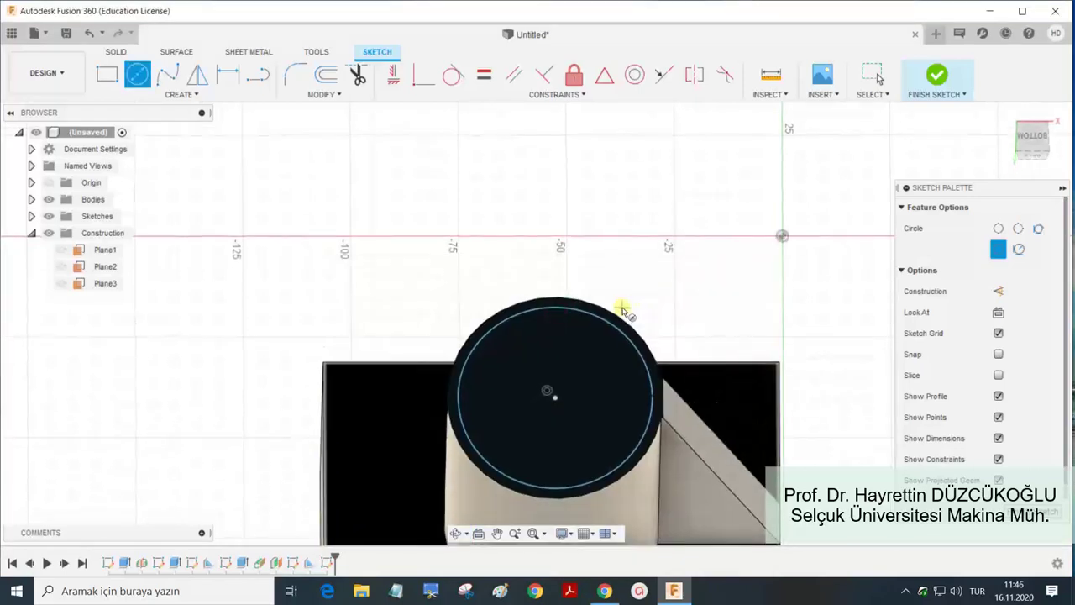
Cut the inner circle 70 mm down to hollow the cylinder into a tube.
{"action": "key", "text": "e"}
{"action": "left_click", "coordinate": [550, 380]}
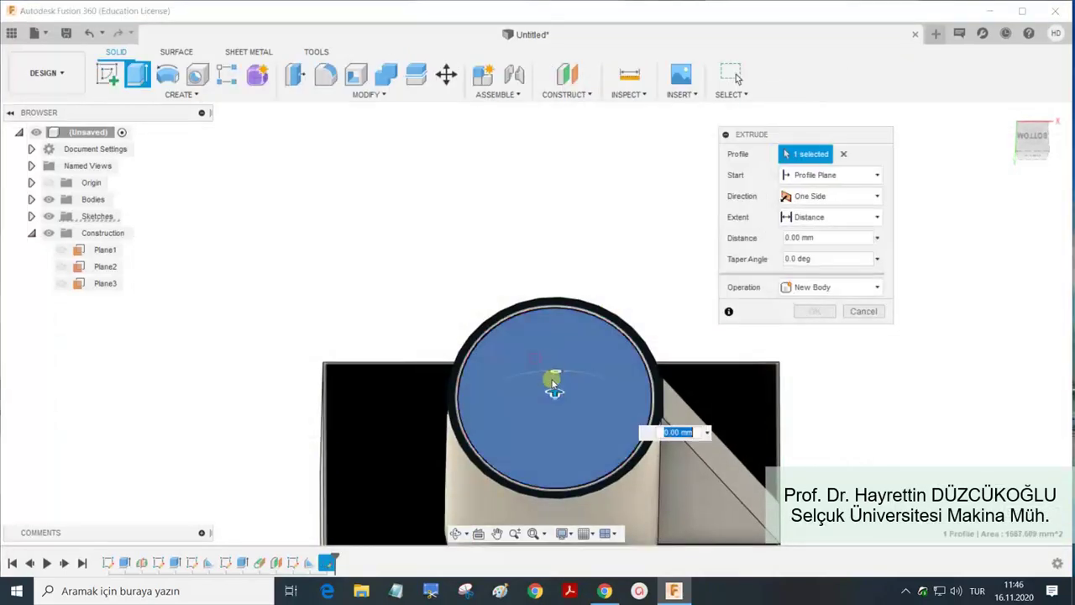
{"action": "left_click_drag", "start_coordinate": [555, 391], "coordinate": [552, 512]}
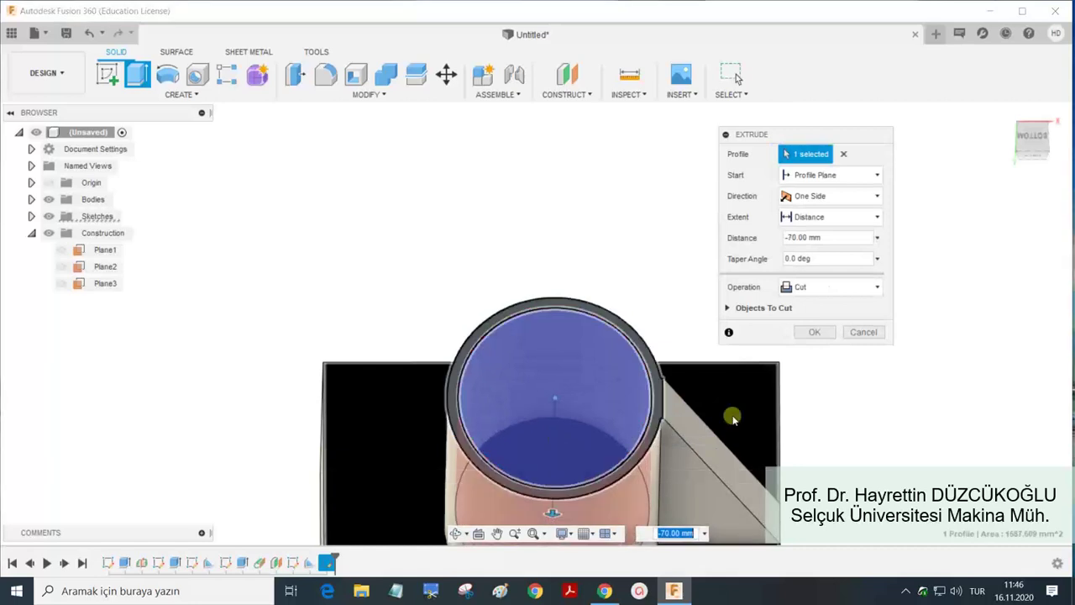
{"action": "left_click", "coordinate": [820, 334]}
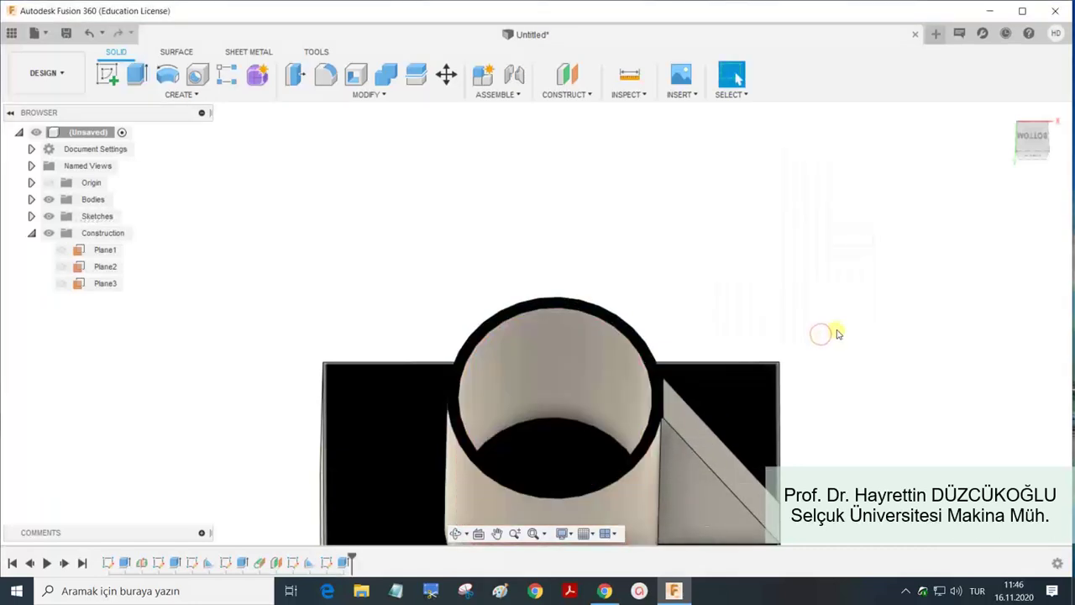
Orbit beneath the model, then open an earlier sketch and back out with Ctrl+Z.
{"action": "scroll", "coordinate": [766, 305], "scroll_direction": "down", "scroll_amount": 2}
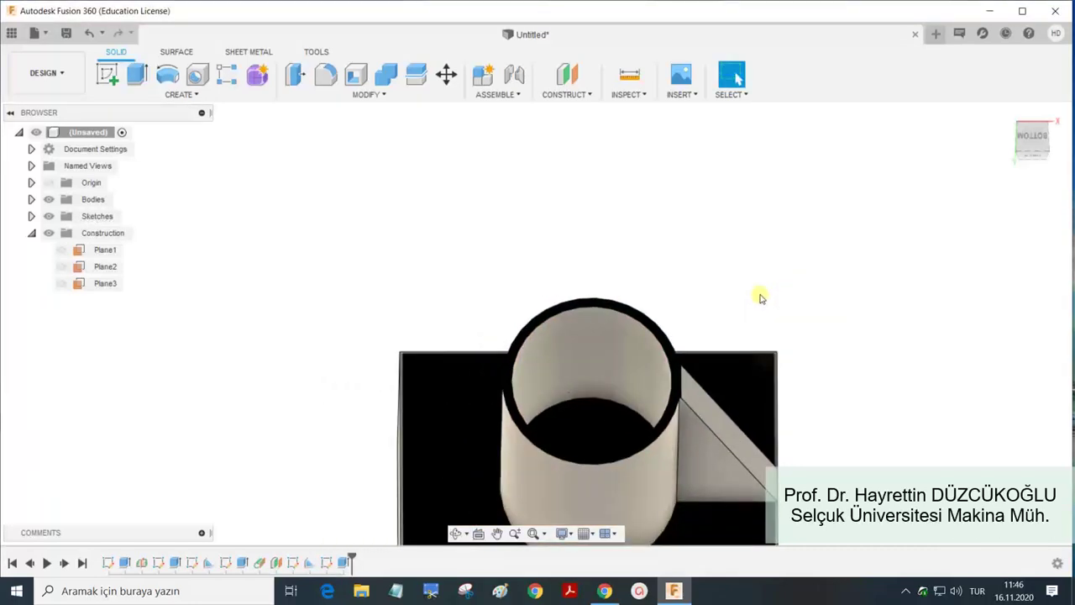
{"action": "middle_click_drag", "start_coordinate": [715, 264], "coordinate": [715, 243], "text": "shift"}
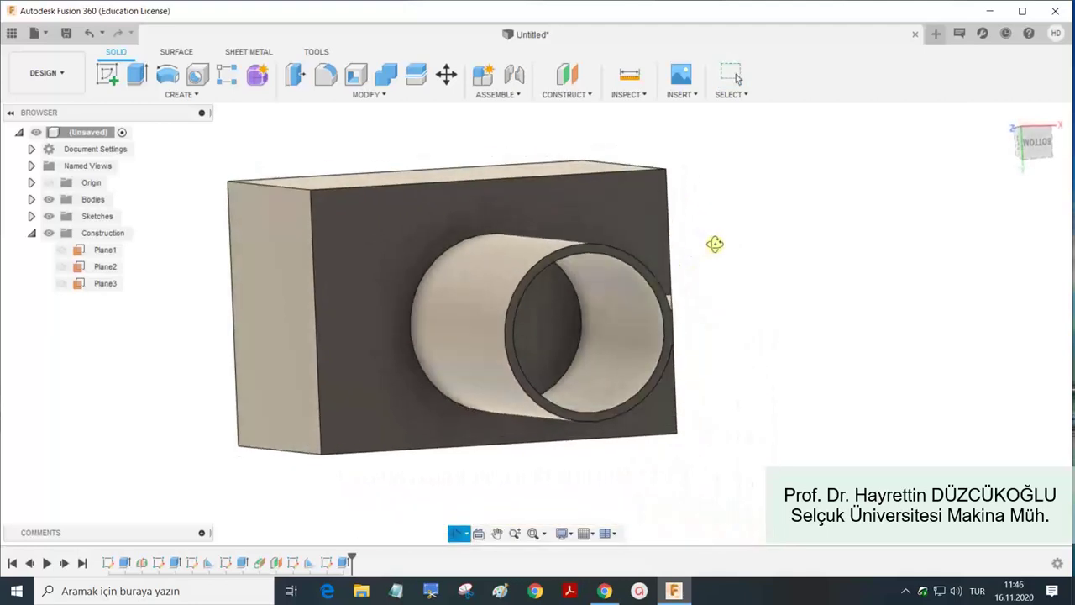
{"action": "mouse_move", "coordinate": [715, 244]}
{"action": "middle_mouse_down", "text": "shift"}
{"action": "mouse_move", "coordinate": [653, 300]}
{"action": "mouse_move", "coordinate": [672, 283]}
{"action": "mouse_move", "coordinate": [720, 335]}
{"action": "middle_mouse_up", "text": "shift"}
{"action": "scroll", "coordinate": [679, 271], "scroll_direction": "up", "scroll_amount": 2}
{"action": "scroll", "coordinate": [685, 324], "scroll_direction": "up", "scroll_amount": 1}
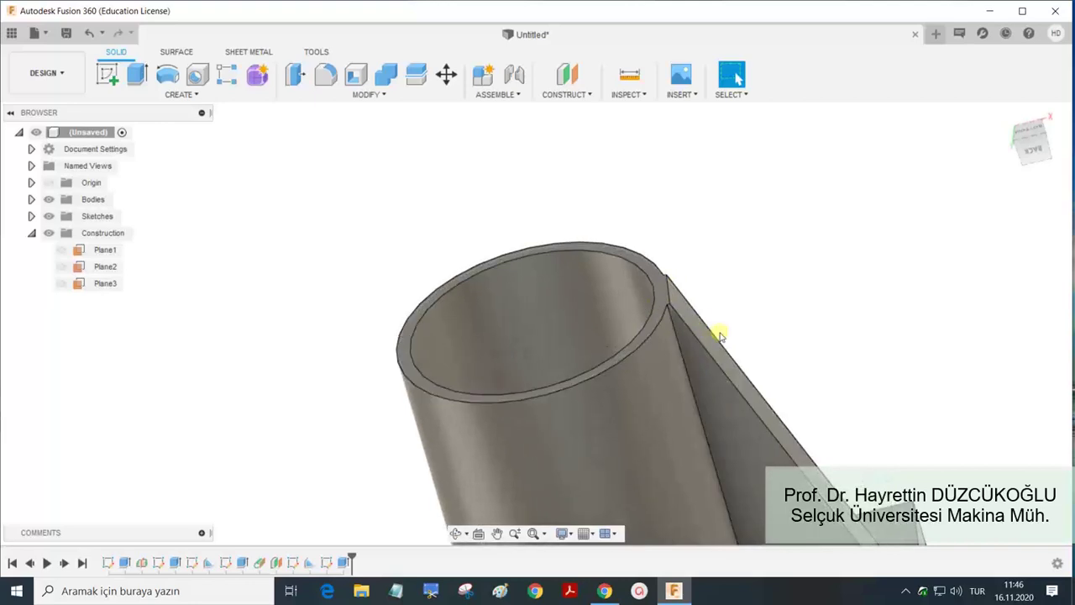
{"action": "scroll", "coordinate": [722, 332], "scroll_direction": "down", "scroll_amount": 3}
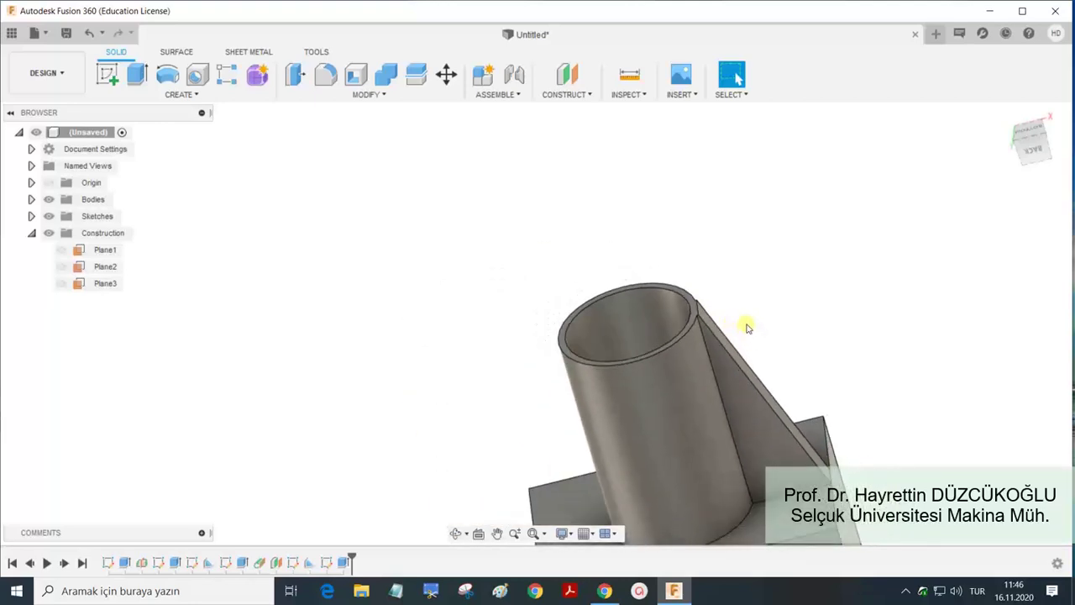
{"action": "left_click", "coordinate": [747, 327]}
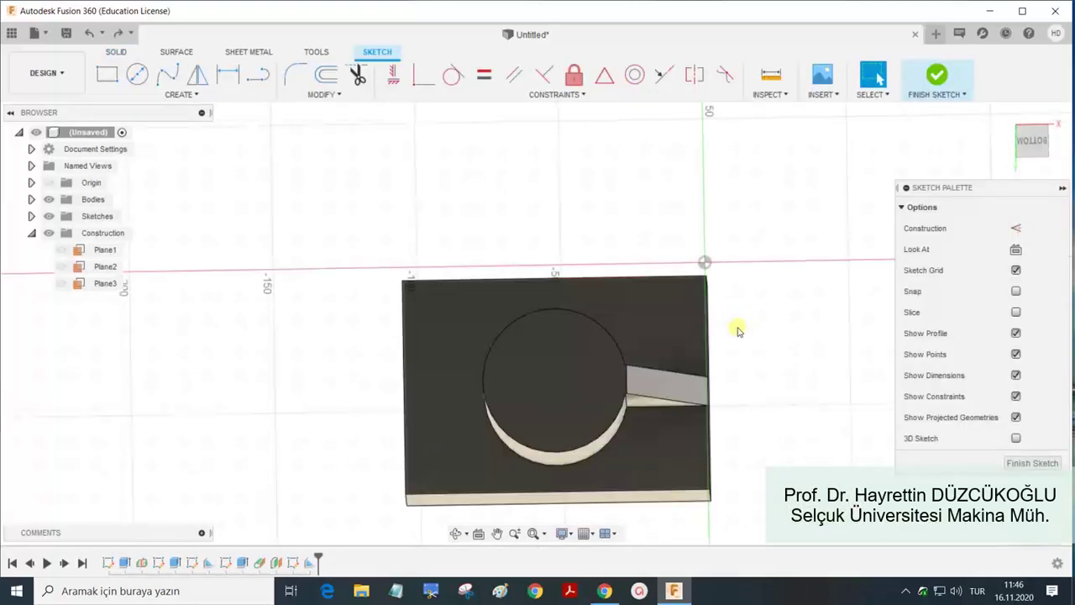
{"action": "key", "text": "ctrl+z"}
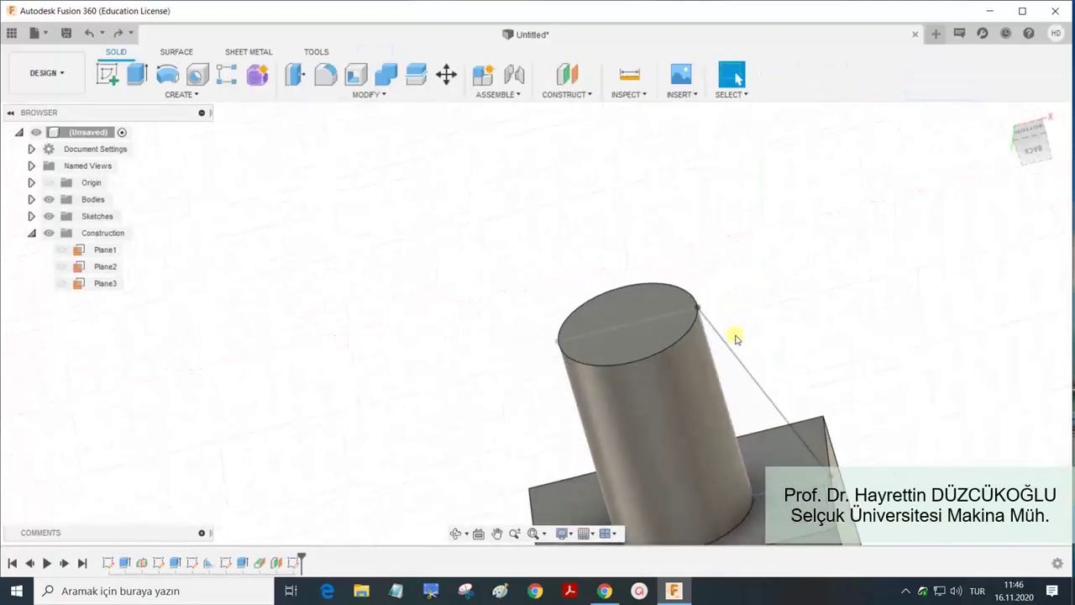
Delete the slanted sketch line beside the cylinder and select the block's top face.
{"action": "left_click", "coordinate": [743, 361]}
{"action": "key", "text": "Delete"}
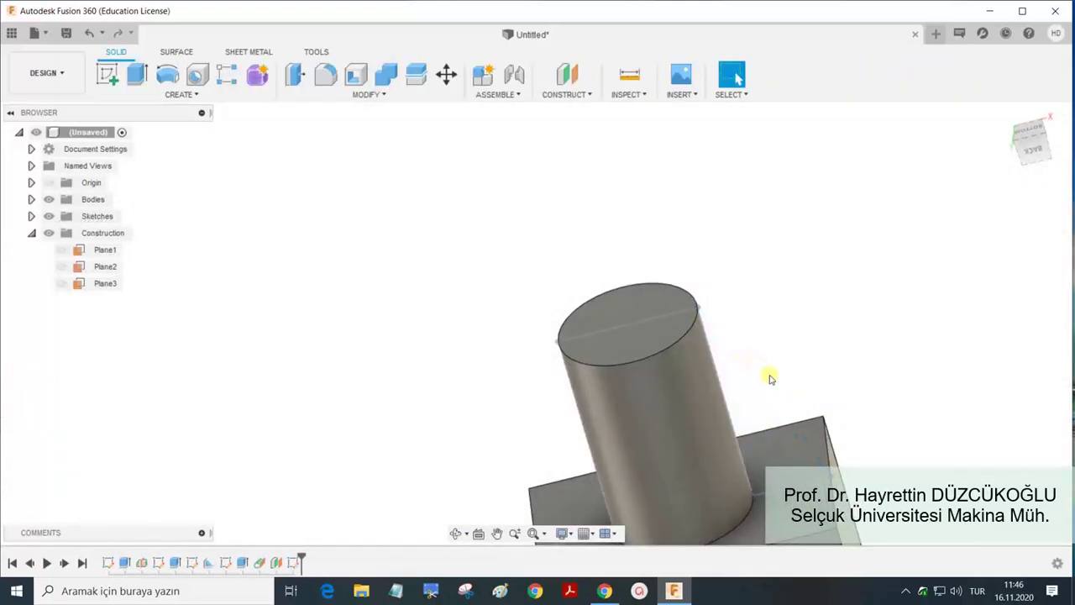
{"action": "scroll", "coordinate": [792, 425], "scroll_direction": "down", "scroll_amount": 1}
{"action": "scroll", "coordinate": [788, 408], "scroll_direction": "down", "scroll_amount": 1}
{"action": "mouse_move", "coordinate": [788, 408]}
{"action": "middle_mouse_down", "text": "shift"}
{"action": "mouse_move", "coordinate": [647, 336]}
{"action": "mouse_move", "coordinate": [605, 355]}
{"action": "middle_mouse_up", "text": "shift"}
{"action": "left_click", "coordinate": [605, 355]}
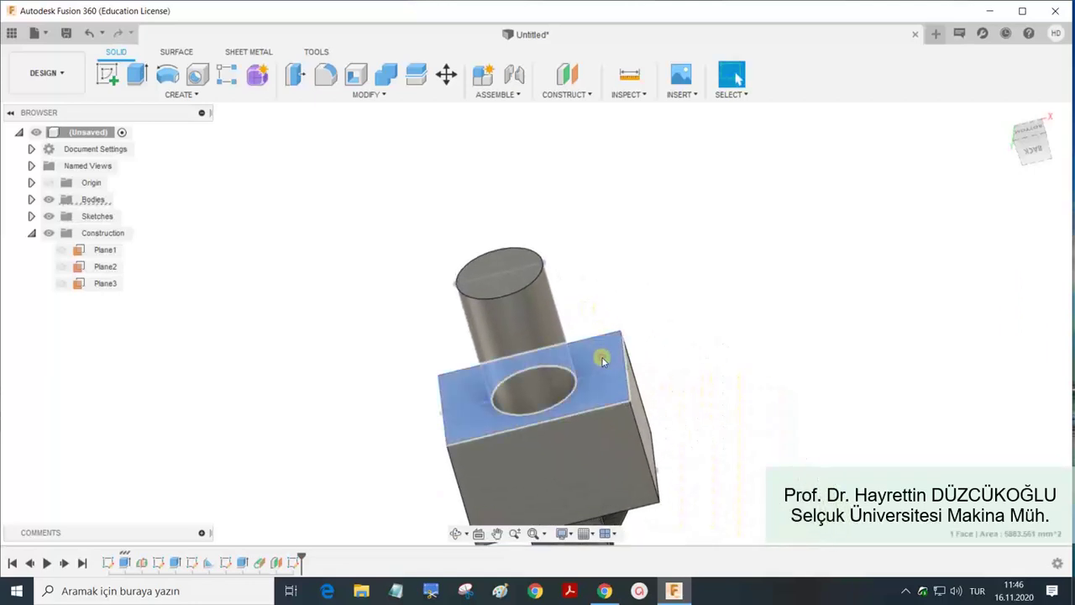
Sketch a rectangle beside the main block.
{"action": "left_click", "coordinate": [107, 73]}
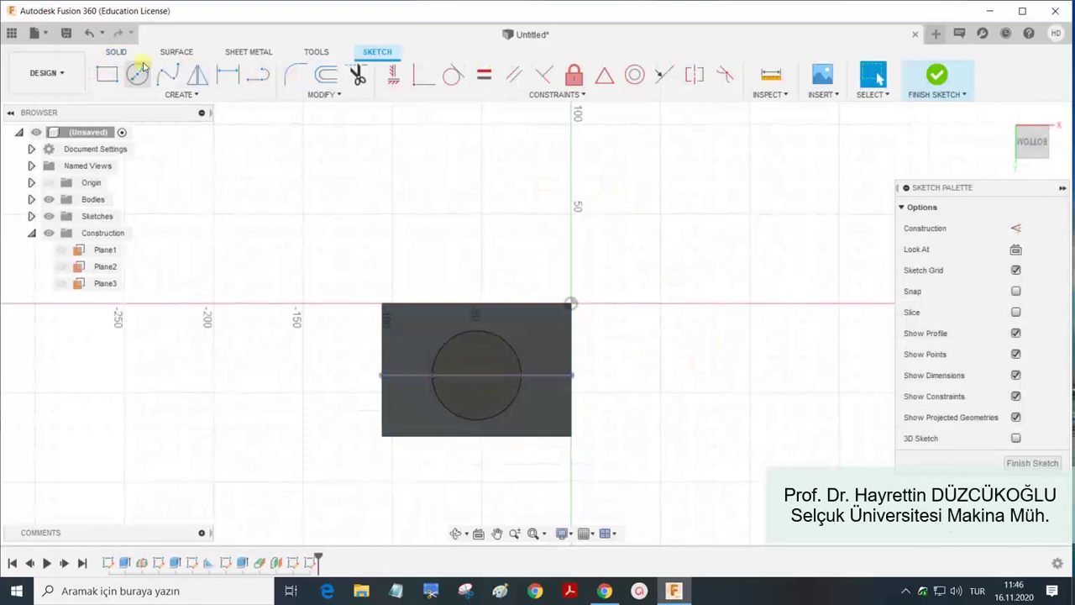
{"action": "left_click", "coordinate": [108, 74]}
{"action": "left_click", "coordinate": [661, 305]}
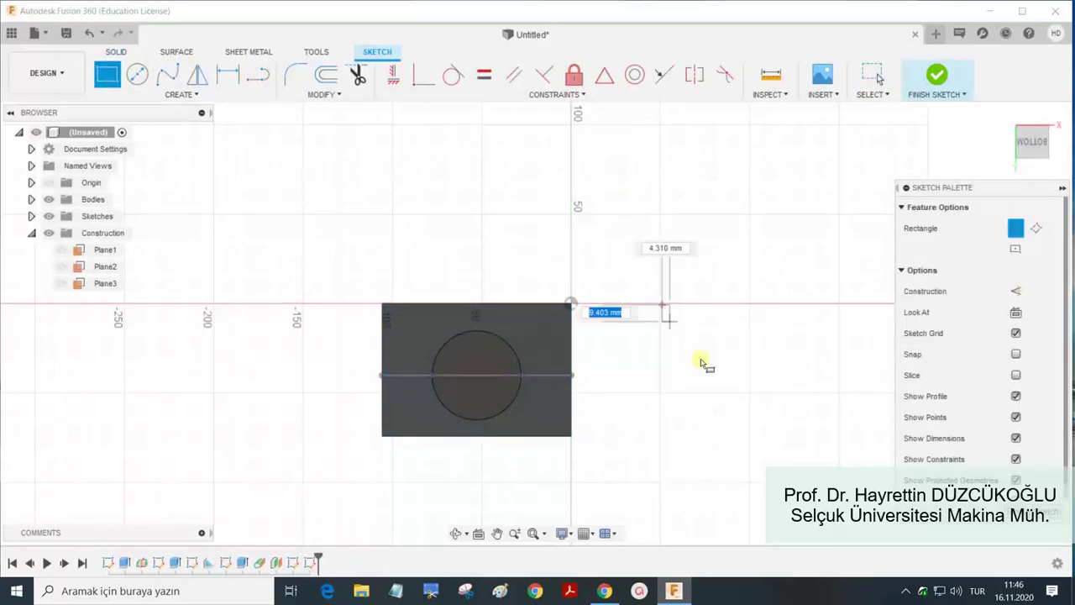
{"action": "left_click", "coordinate": [816, 444]}
Extrude the rectangle 30 mm as a new body and start a sketch on its top face.
{"action": "mouse_move", "coordinate": [815, 444]}
{"action": "middle_mouse_down", "text": "shift"}
{"action": "mouse_move", "coordinate": [879, 408]}
{"action": "mouse_move", "coordinate": [852, 353]}
{"action": "mouse_move", "coordinate": [847, 391]}
{"action": "middle_mouse_up", "text": "shift"}
{"action": "key", "text": "e"}
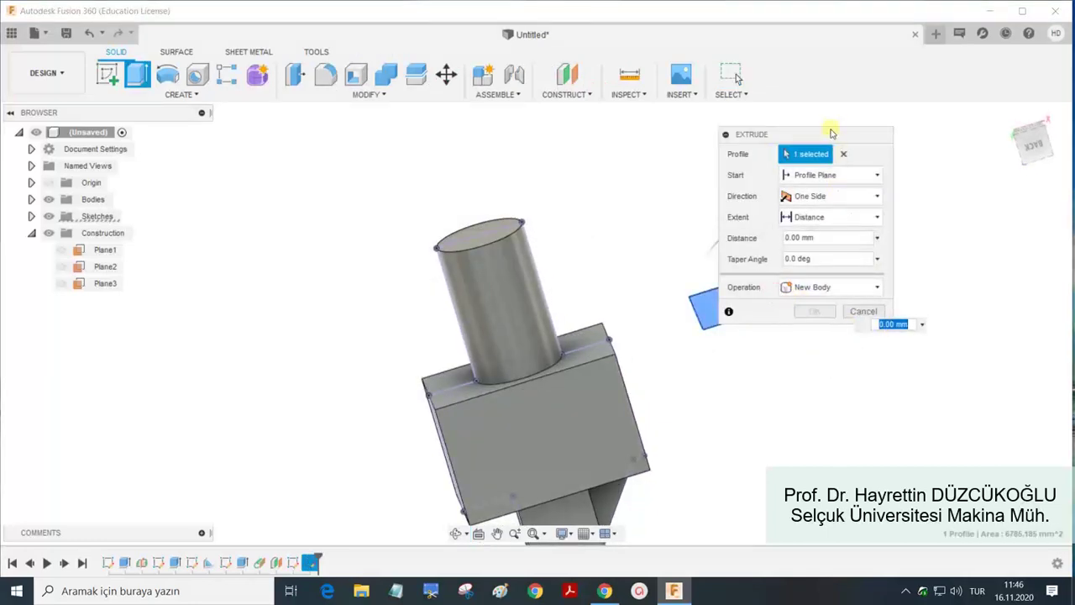
{"action": "left_click_drag", "start_coordinate": [830, 135], "coordinate": [961, 128]}
{"action": "left_click_drag", "start_coordinate": [766, 271], "coordinate": [792, 378]}
{"action": "left_click", "coordinate": [946, 305]}
{"action": "left_click", "coordinate": [790, 288]}
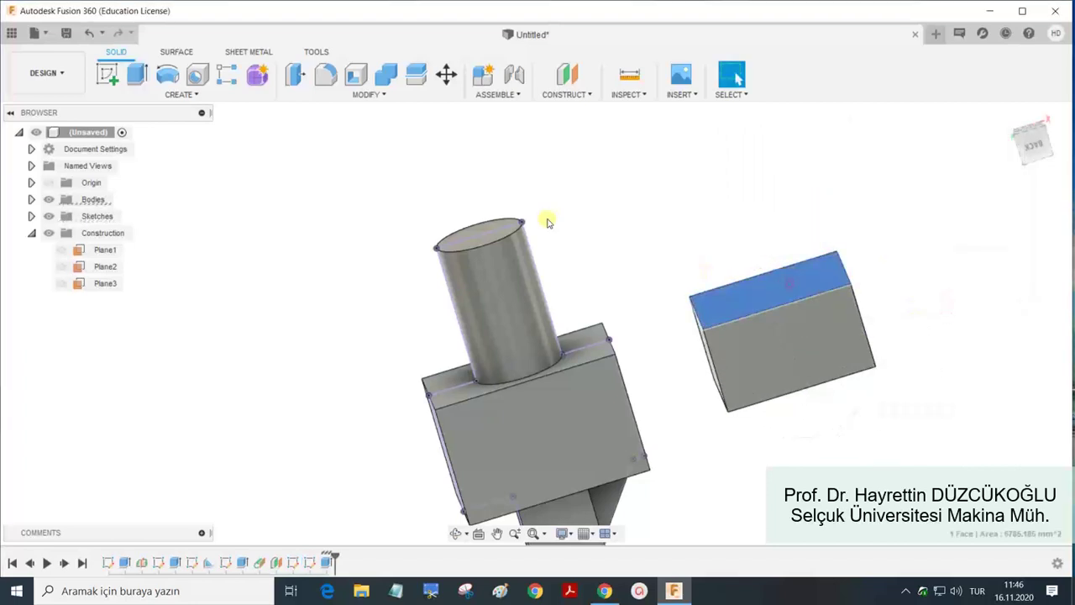
{"action": "left_click", "coordinate": [107, 74]}
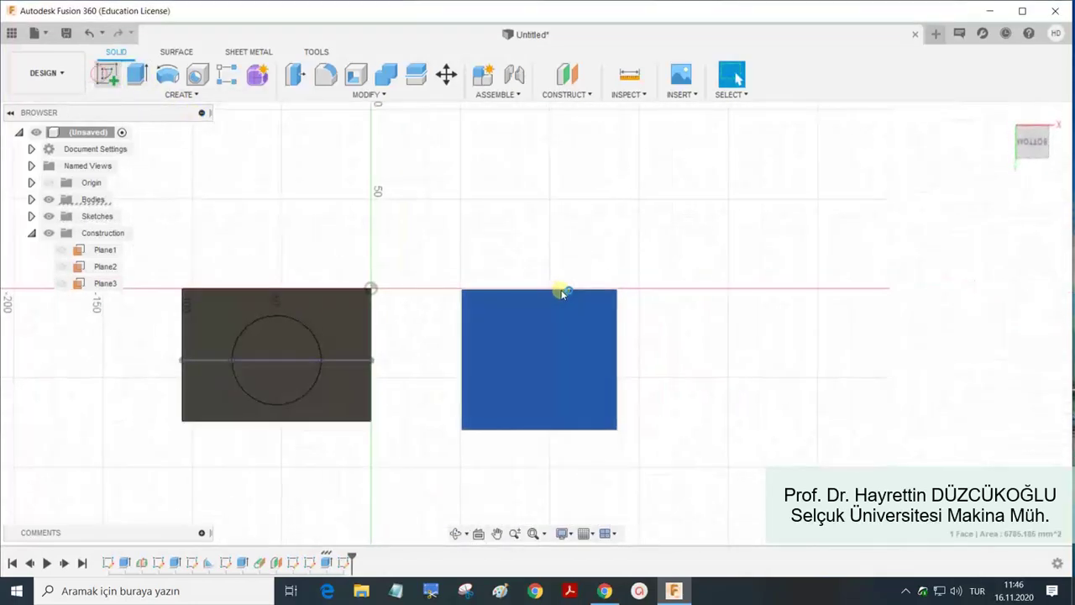
Draw a 30 mm diameter circle on the new block's top face.
{"action": "key", "text": "c"}
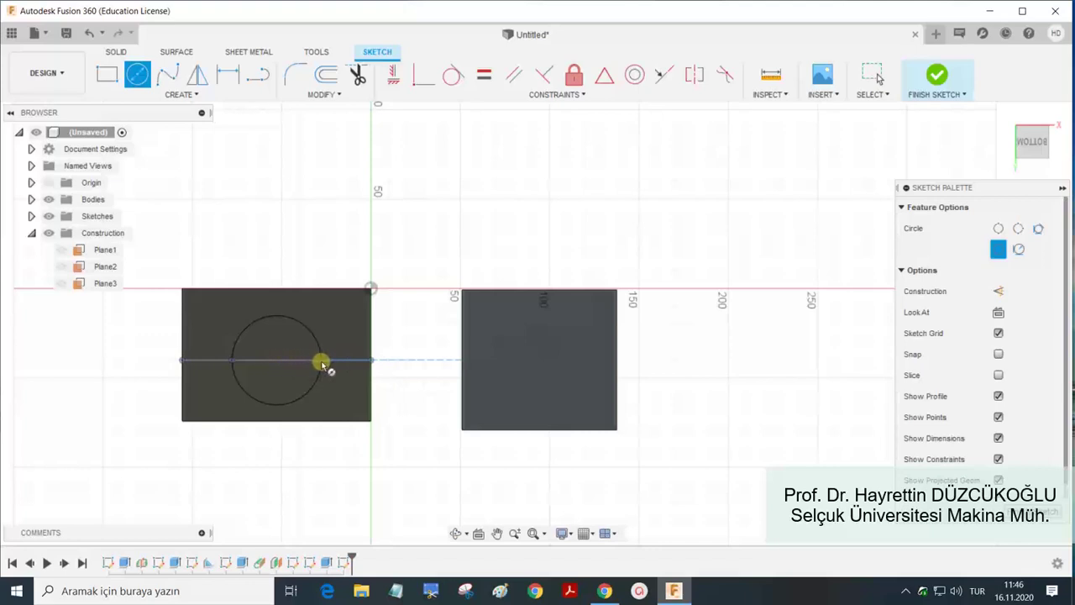
{"action": "left_click", "coordinate": [542, 359]}
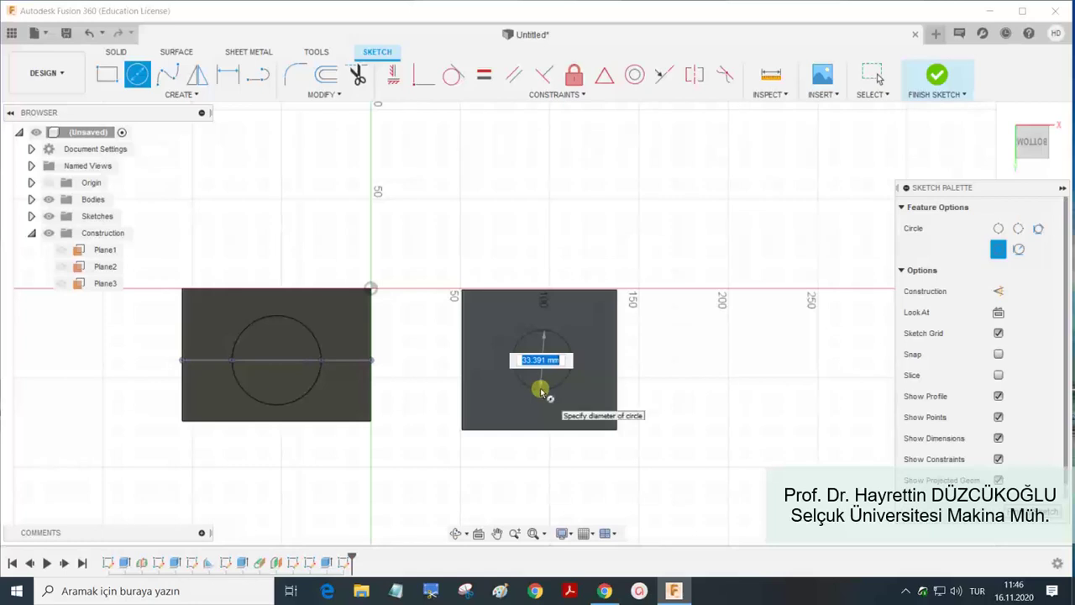
{"action": "key", "text": "Return"}
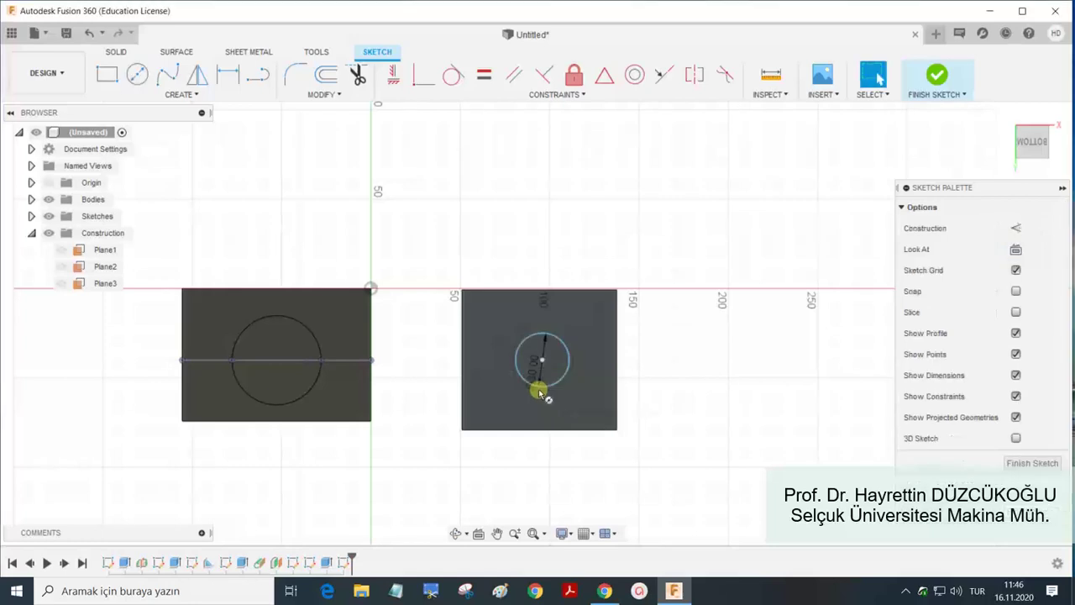
{"action": "scroll", "coordinate": [839, 218], "scroll_direction": "up", "scroll_amount": 3}
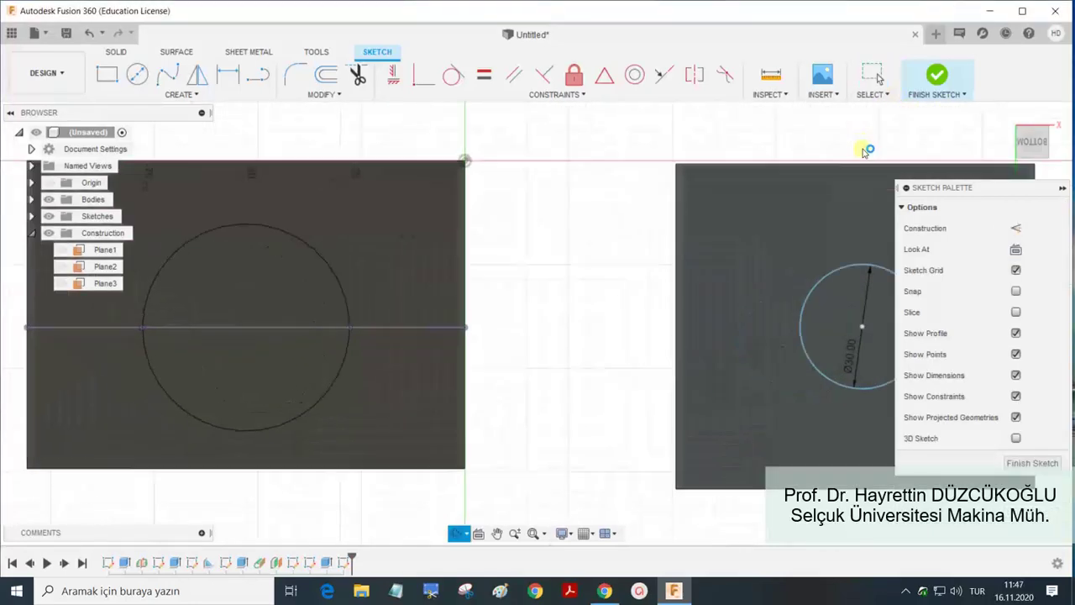
{"action": "scroll", "coordinate": [806, 271], "scroll_direction": "down", "scroll_amount": 2}
{"action": "scroll", "coordinate": [781, 275], "scroll_direction": "down", "scroll_amount": 2}
Extrude the 30 mm circle 40 mm, joined onto the second block.
{"action": "mouse_move", "coordinate": [767, 284]}
{"action": "middle_mouse_down"}
{"action": "mouse_move", "coordinate": [663, 293]}
{"action": "mouse_move", "coordinate": [632, 277]}
{"action": "middle_mouse_up"}
{"action": "key", "text": "e"}
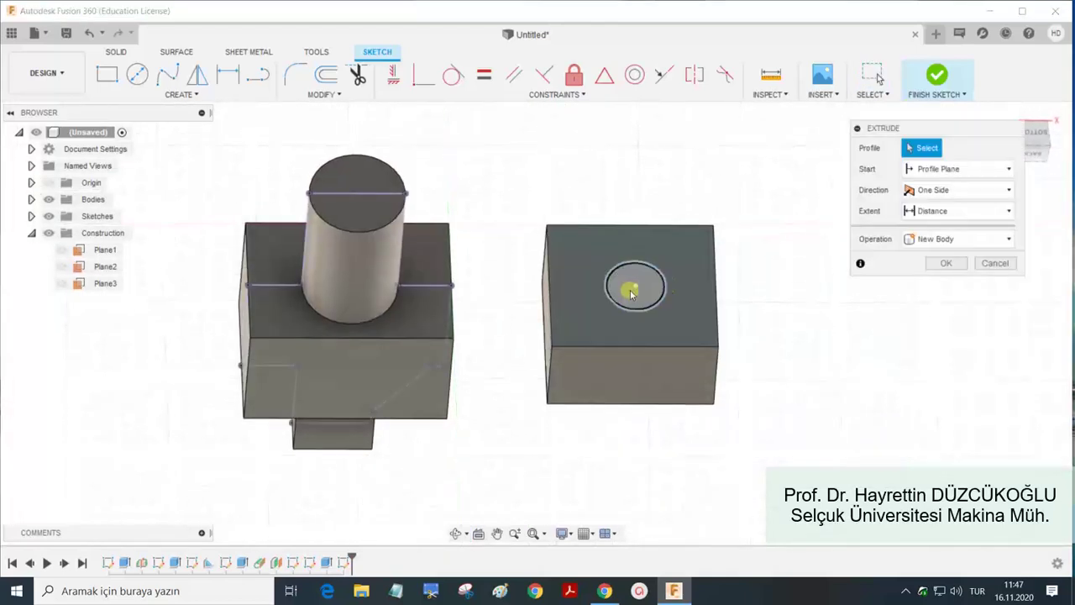
{"action": "left_click", "coordinate": [638, 286]}
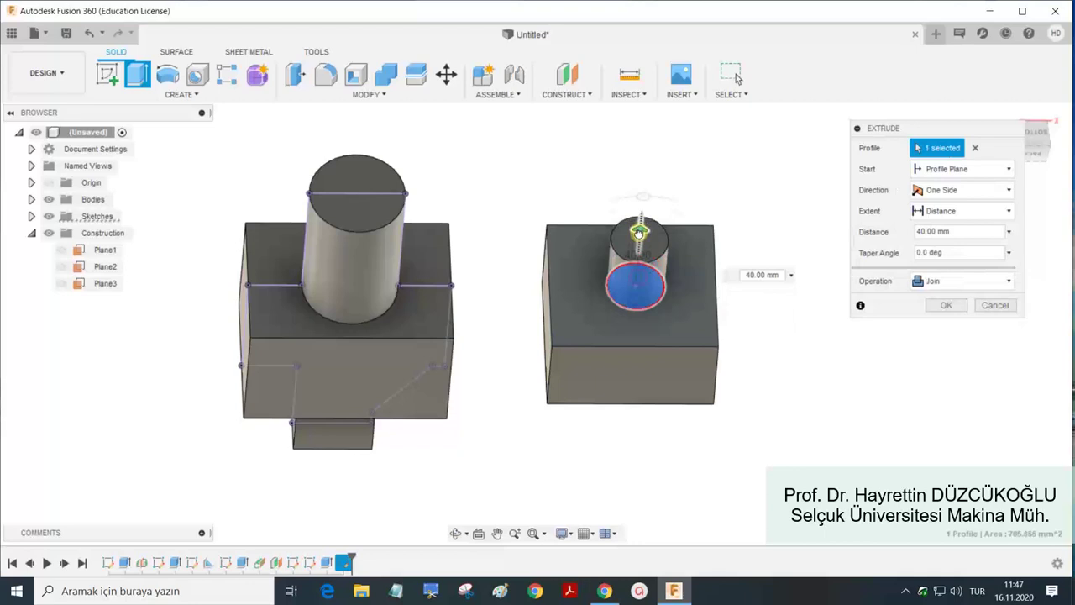
{"action": "left_click", "coordinate": [945, 305]}
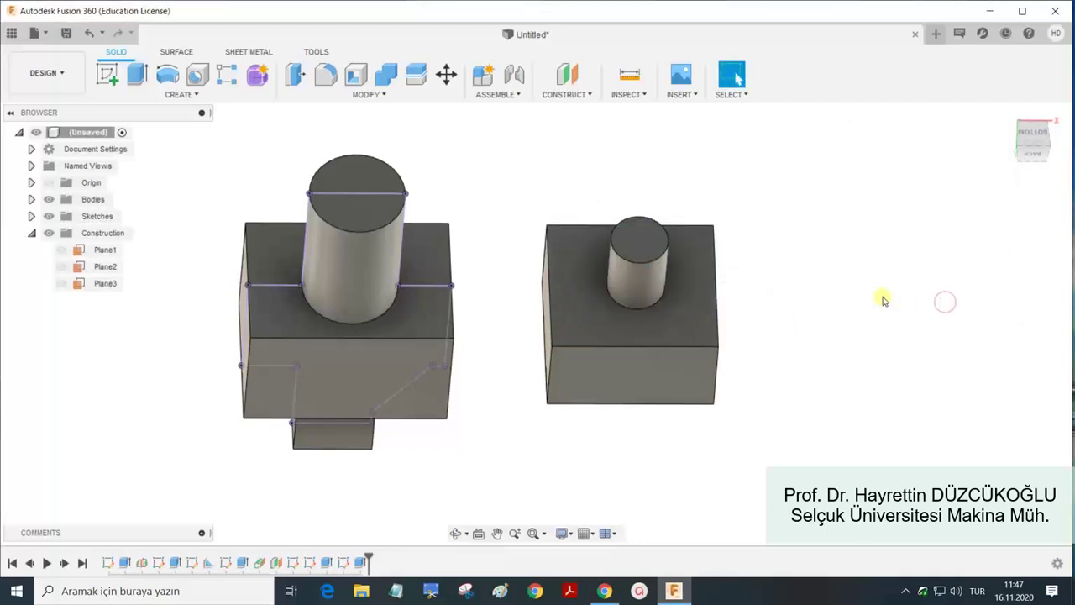
{"action": "scroll", "coordinate": [882, 300], "scroll_direction": "down", "scroll_amount": 1}
Show Plane3, start a sketch on it, and rotate the view upright.
{"action": "left_click", "coordinate": [64, 284]}
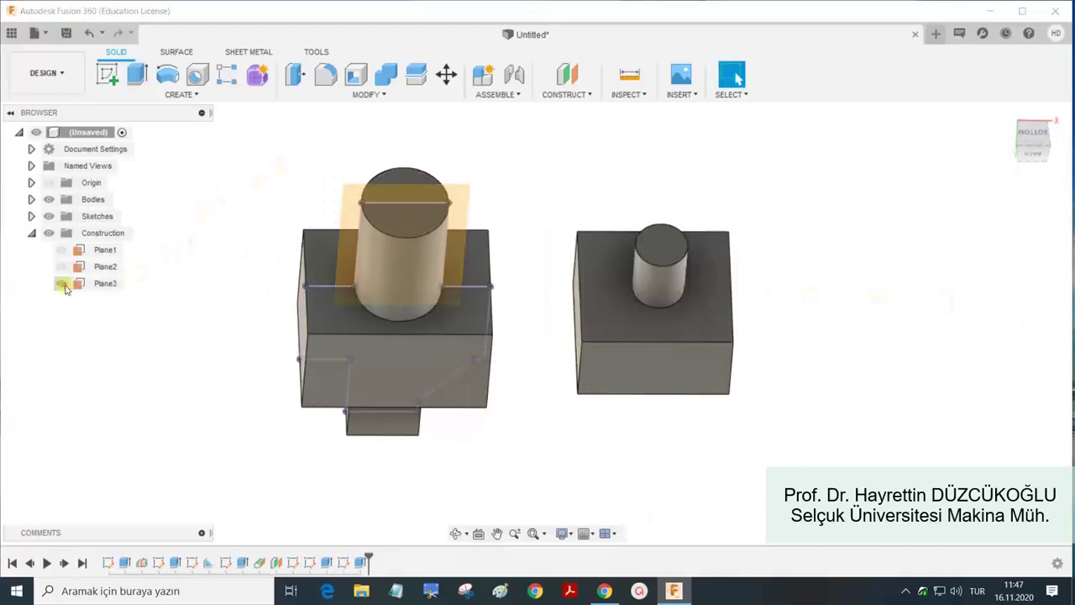
{"action": "left_click", "coordinate": [471, 212]}
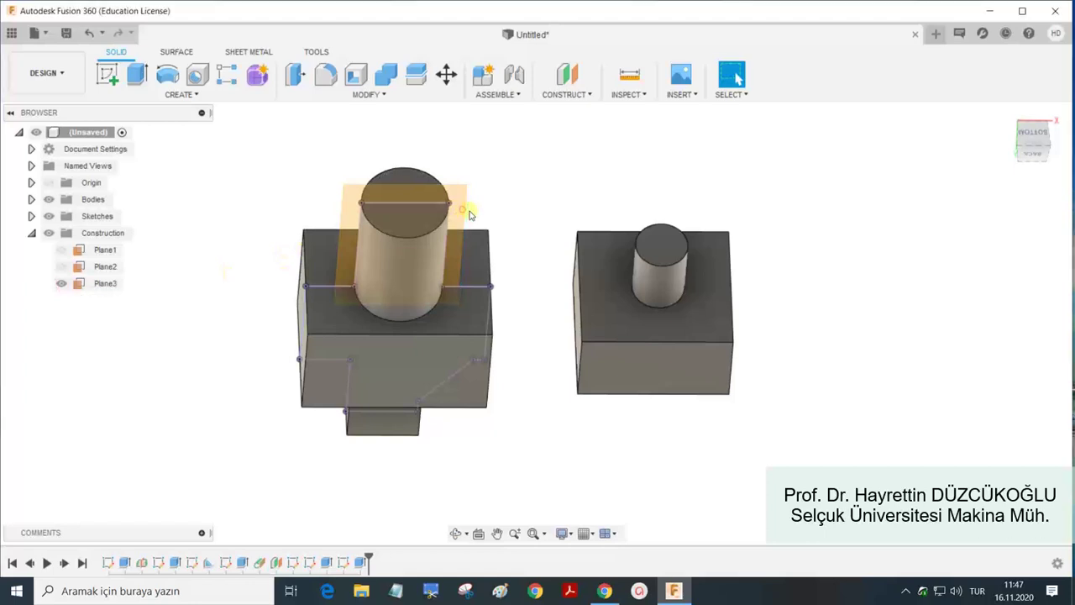
{"action": "left_click", "coordinate": [106, 74]}
{"action": "left_click", "coordinate": [407, 192]}
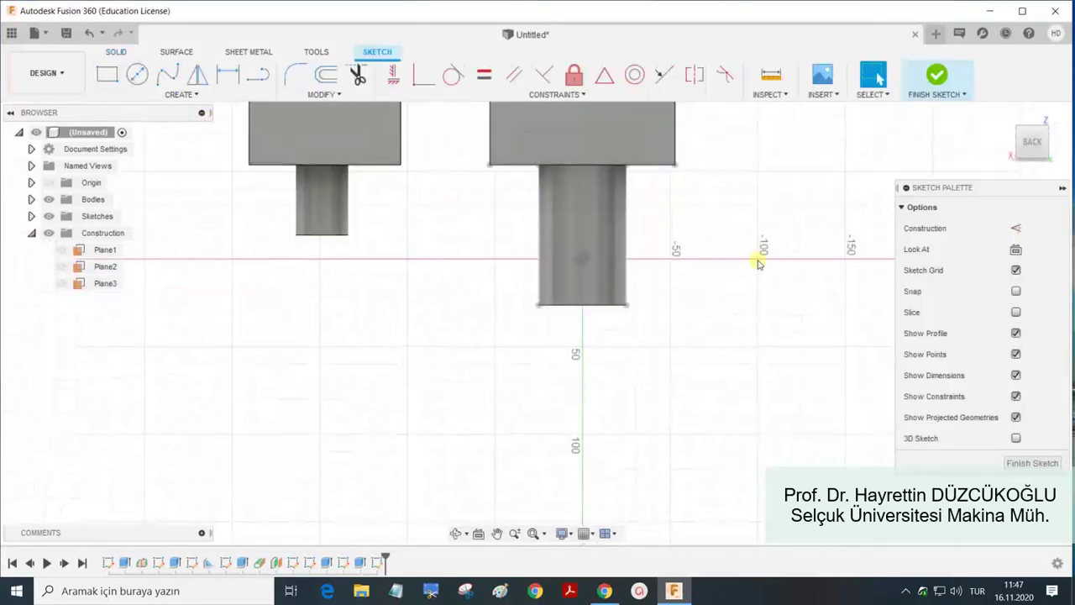
{"action": "left_click", "coordinate": [1064, 127]}
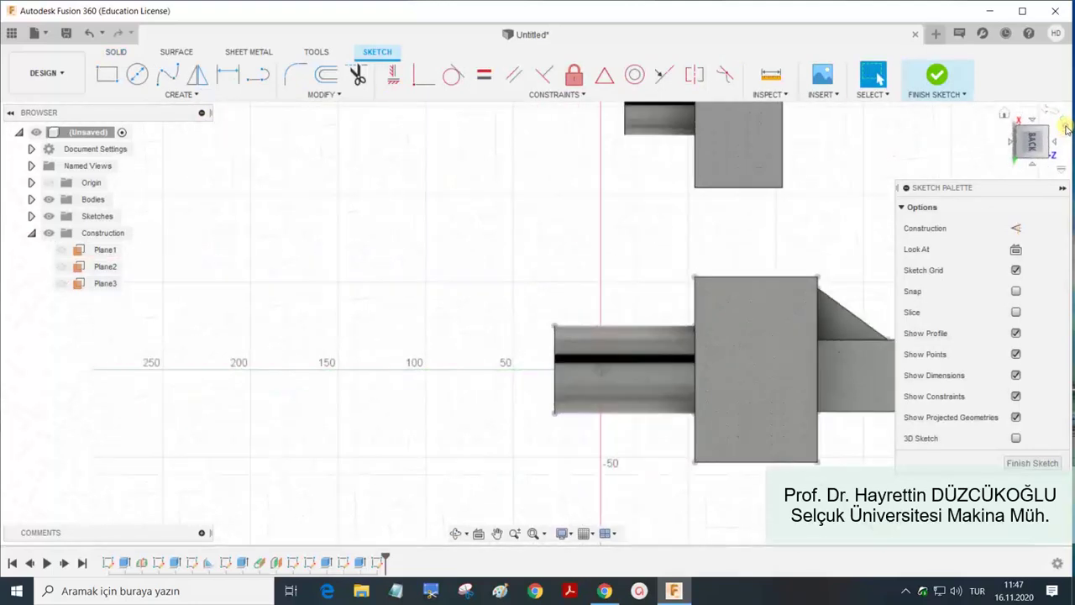
{"action": "left_click", "coordinate": [1064, 128]}
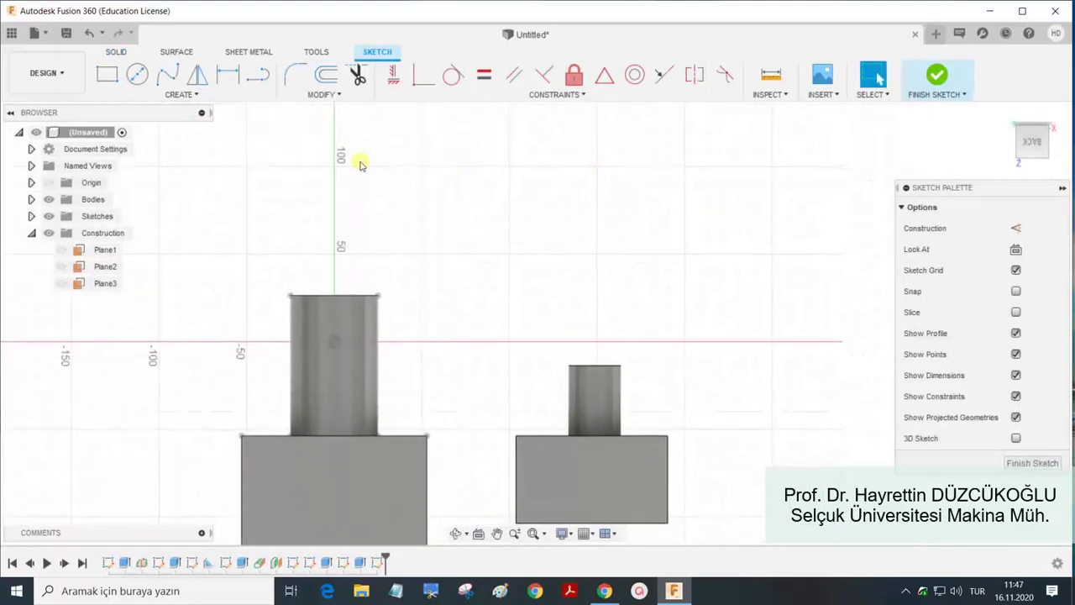
Draw a fit-point spline from the tall cylinder to the small cylinder and finish the sketch.
{"action": "left_click", "coordinate": [167, 78]}
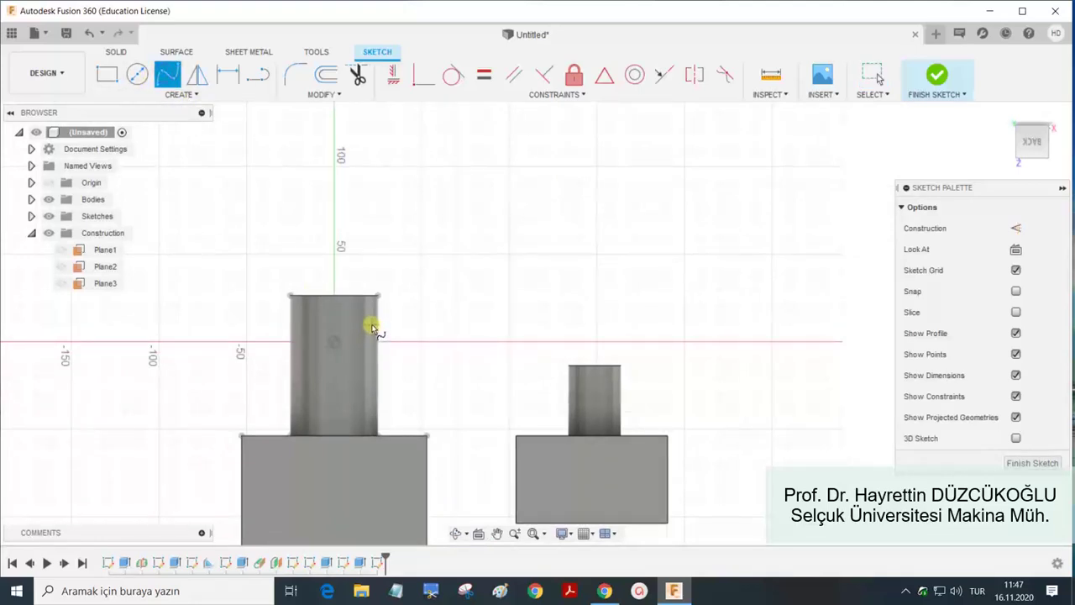
{"action": "left_click", "coordinate": [426, 352]}
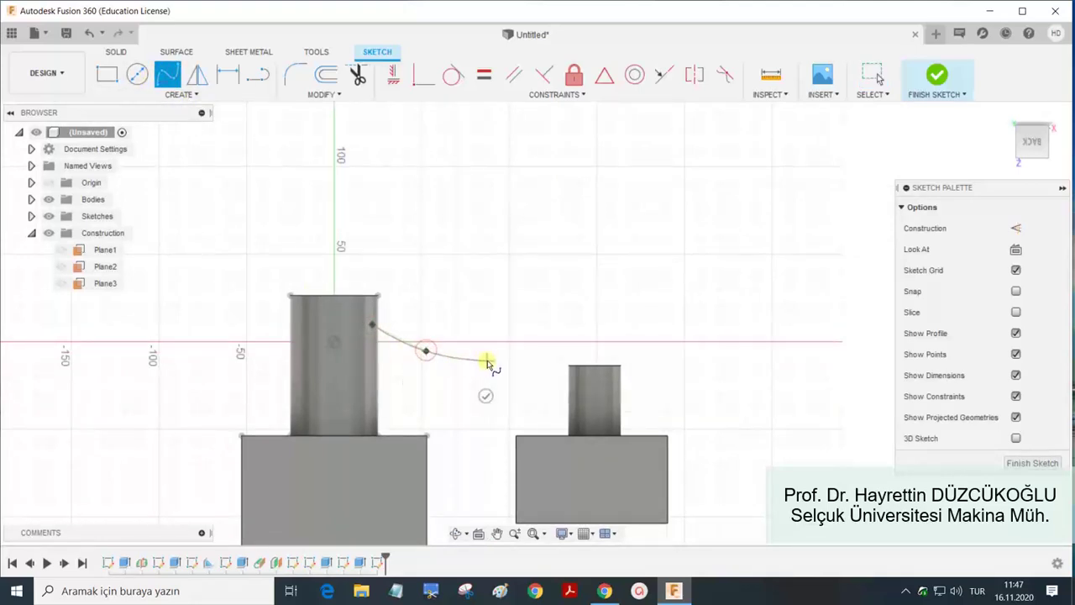
{"action": "left_click", "coordinate": [487, 361]}
{"action": "left_click", "coordinate": [539, 378]}
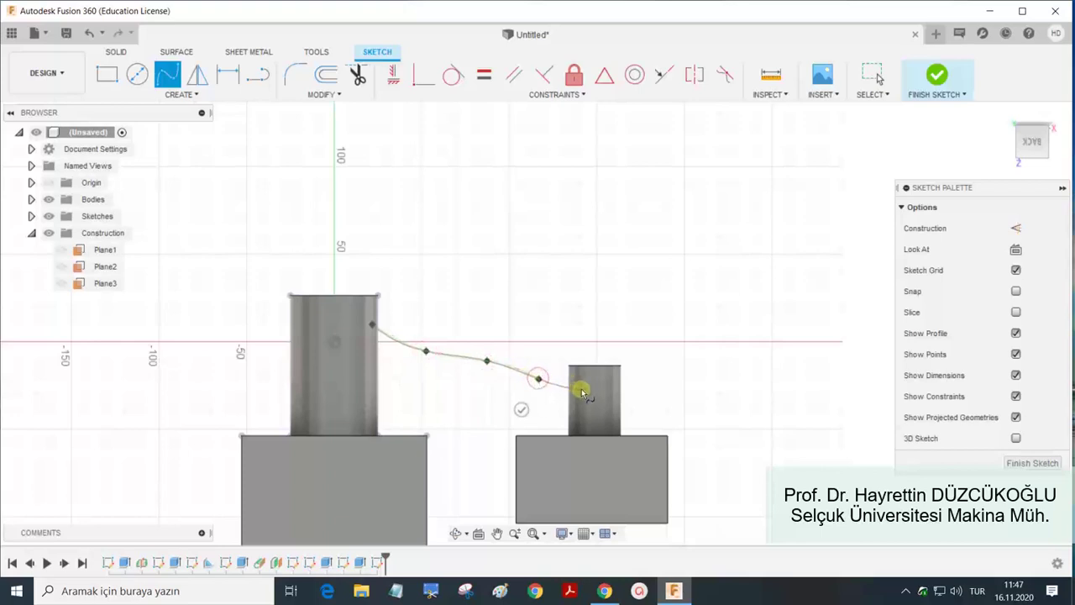
{"action": "double_click", "coordinate": [582, 389]}
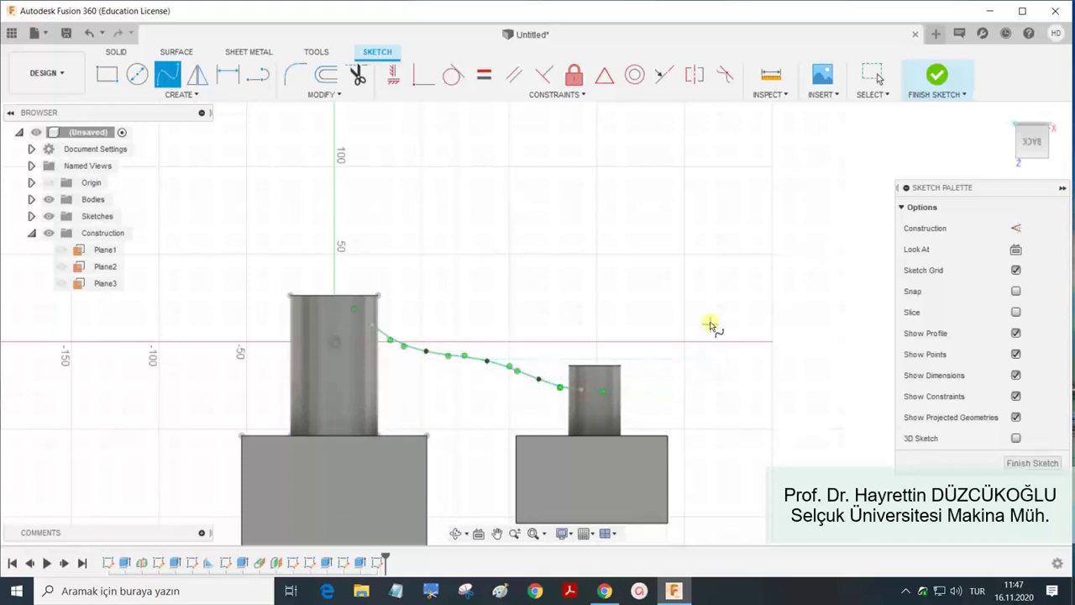
{"action": "left_click", "coordinate": [936, 75]}
{"action": "middle_click_drag", "start_coordinate": [651, 273], "coordinate": [650, 308], "text": "shift"}
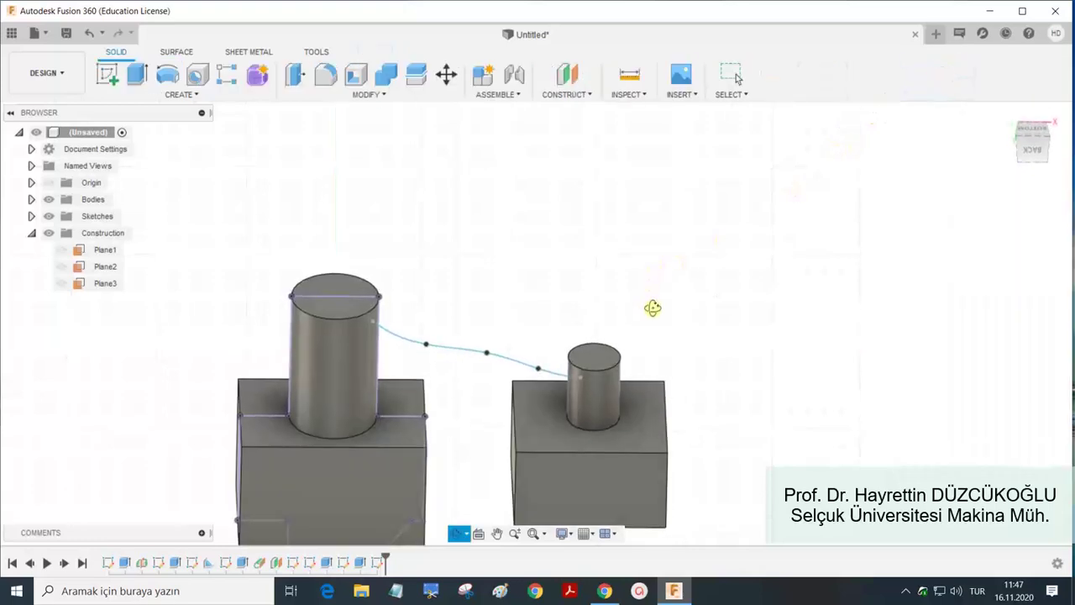
{"action": "left_click", "coordinate": [202, 95]}
{"action": "left_click", "coordinate": [135, 231]}
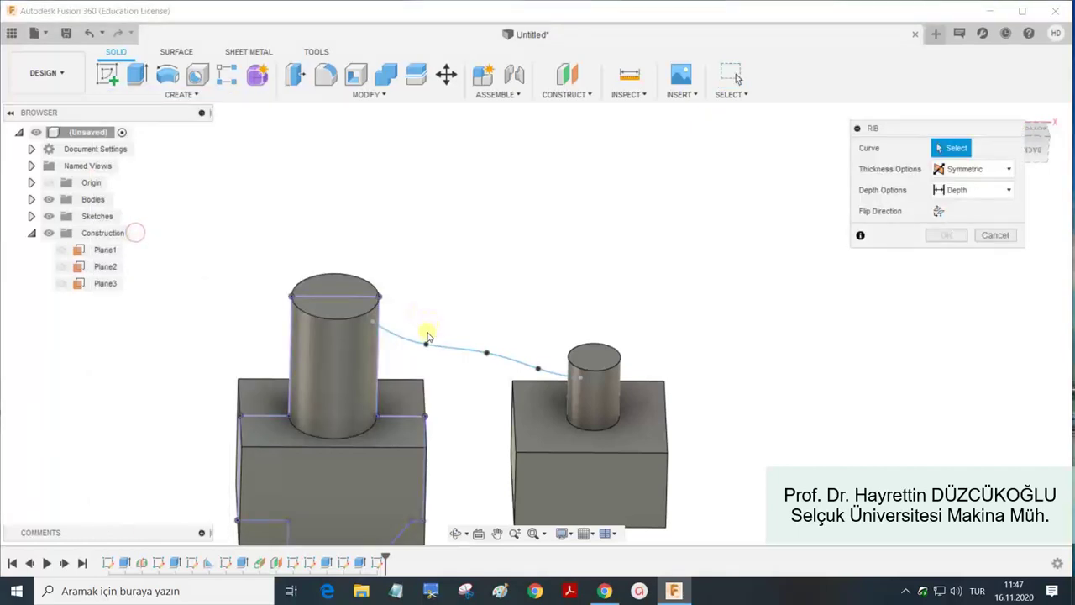
{"action": "left_click", "coordinate": [439, 346]}
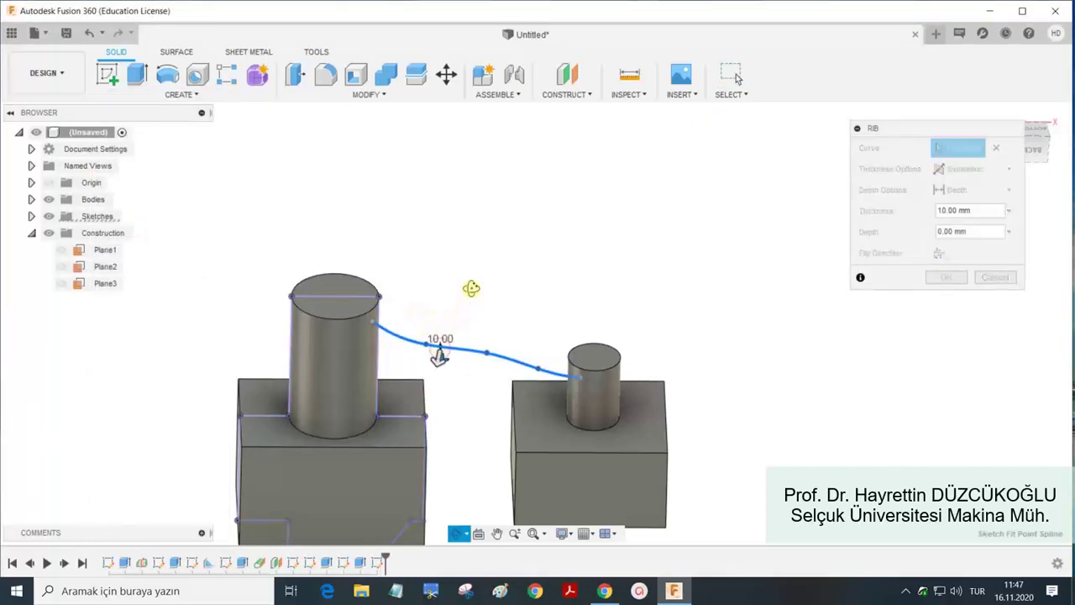
{"action": "middle_click_drag", "start_coordinate": [473, 288], "coordinate": [612, 257], "text": "shift"}
{"action": "left_click", "coordinate": [966, 191]}
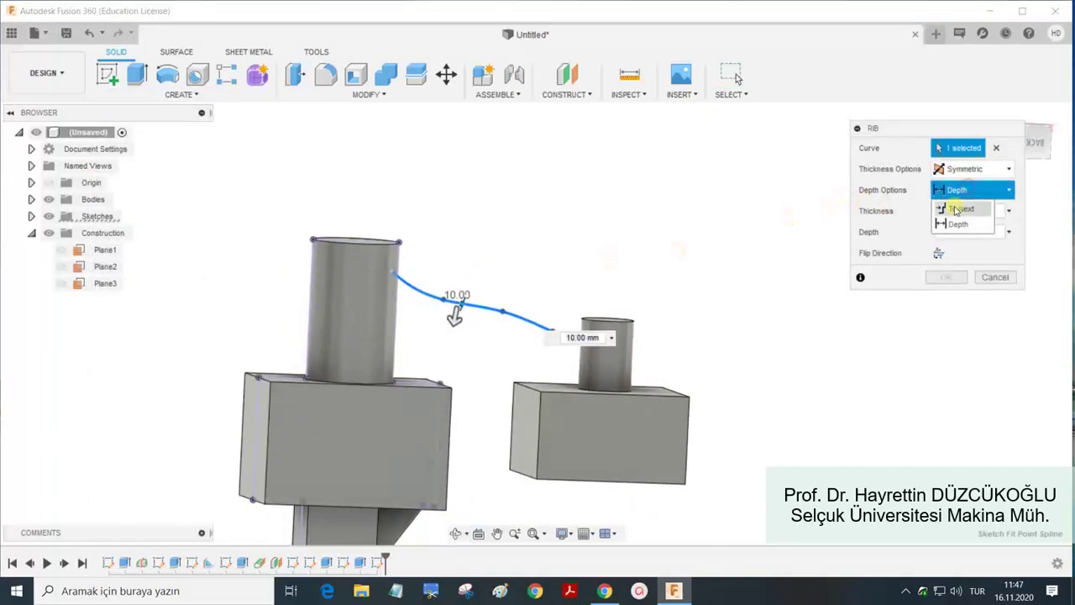
{"action": "left_click", "coordinate": [960, 209]}
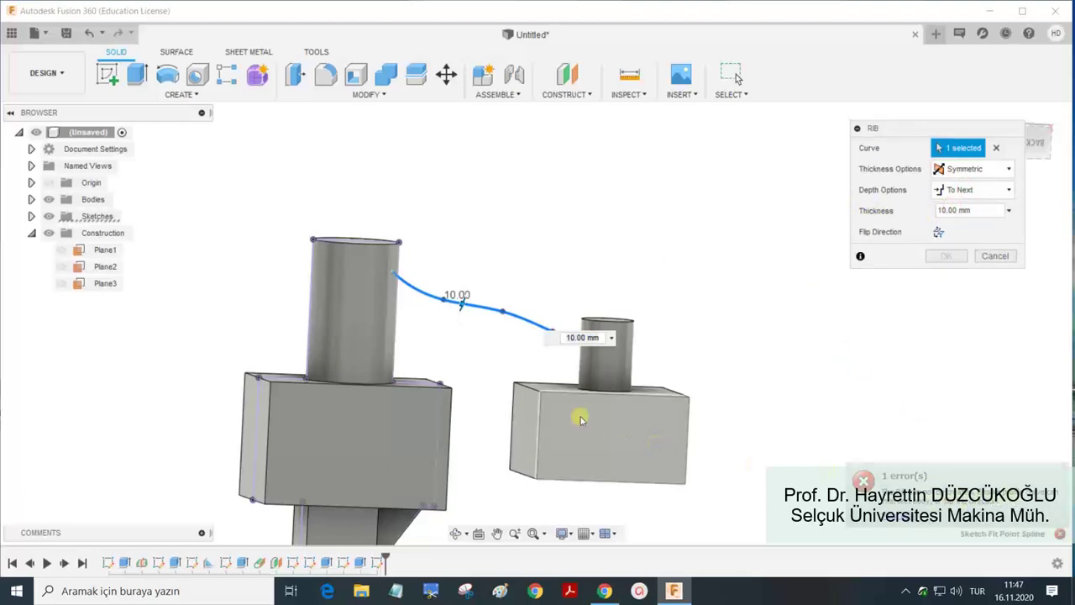
{"action": "key", "text": "Escape"}
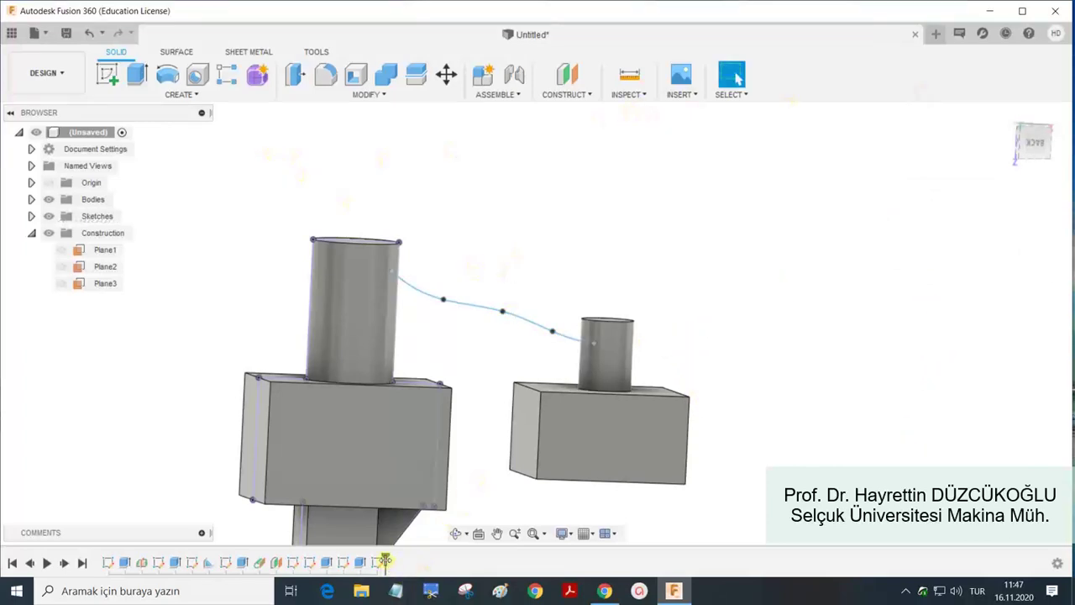
Roll the timeline back before the second block and extrude the main block's side 110 mm, joined.
{"action": "left_click_drag", "start_coordinate": [385, 560], "coordinate": [319, 561]}
{"action": "mouse_move", "coordinate": [487, 408]}
{"action": "middle_mouse_down", "text": "shift"}
{"action": "mouse_move", "coordinate": [477, 432]}
{"action": "mouse_move", "coordinate": [435, 432]}
{"action": "middle_mouse_up", "text": "shift"}
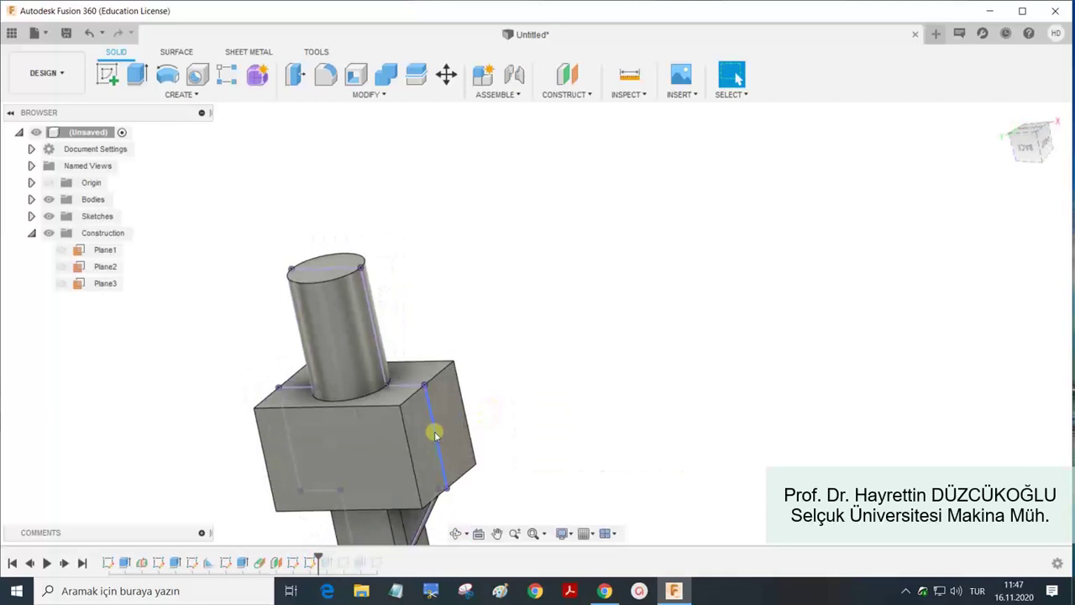
{"action": "left_click", "coordinate": [443, 424]}
{"action": "key", "text": "e"}
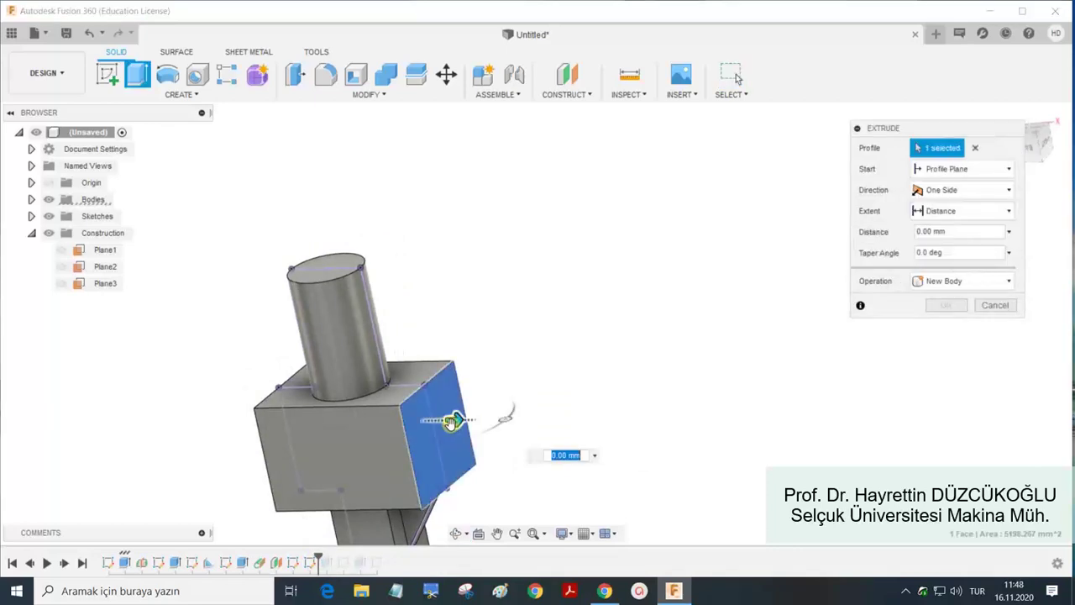
{"action": "left_click_drag", "start_coordinate": [447, 420], "coordinate": [605, 417]}
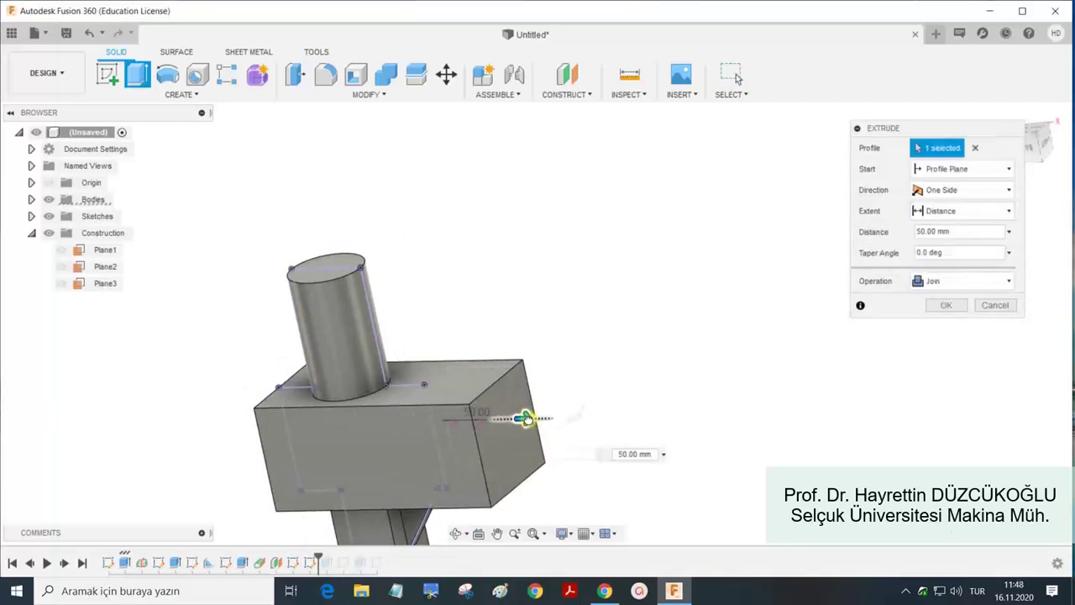
{"action": "left_click", "coordinate": [946, 305]}
{"action": "middle_click_drag", "start_coordinate": [757, 302], "coordinate": [605, 384], "text": "shift"}
{"action": "left_click", "coordinate": [527, 405]}
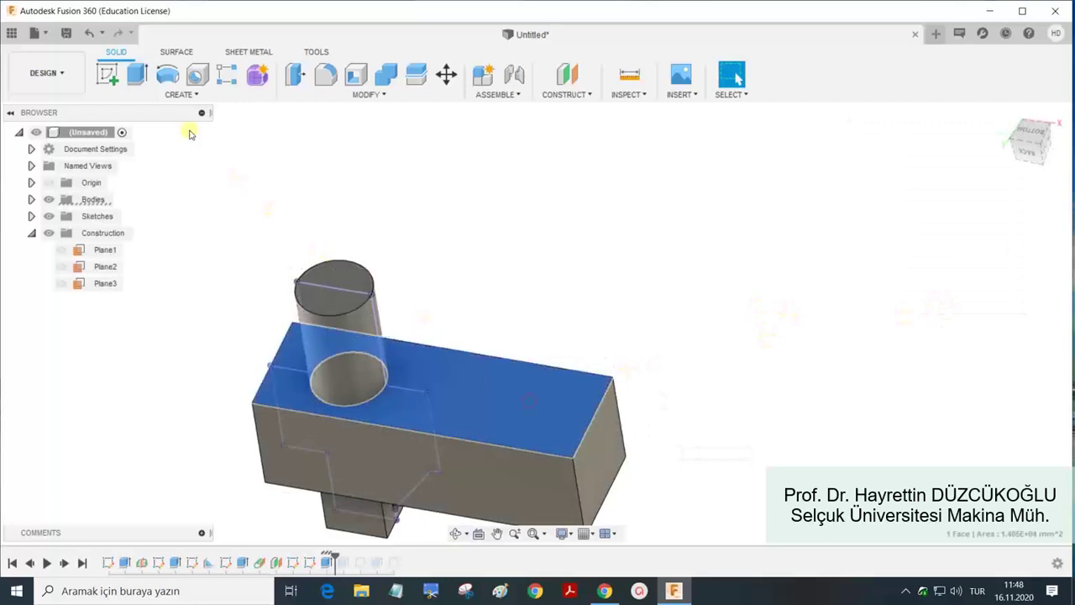
Start a sketch on the lengthened block's flat face and choose the Center Diameter Circle tool.
{"action": "left_click", "coordinate": [108, 74]}
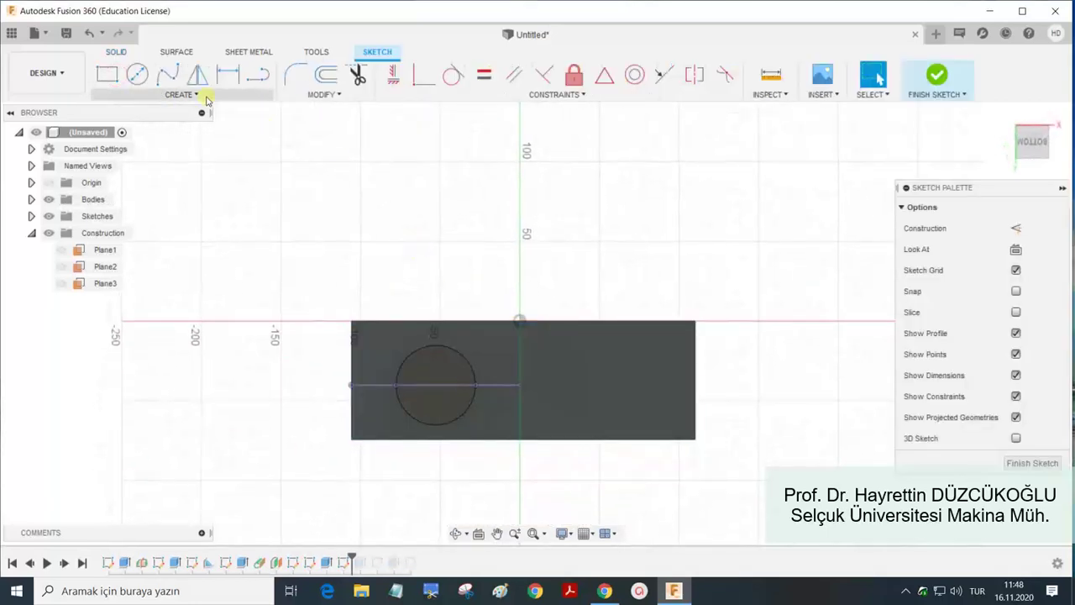
{"action": "left_click", "coordinate": [141, 74]}
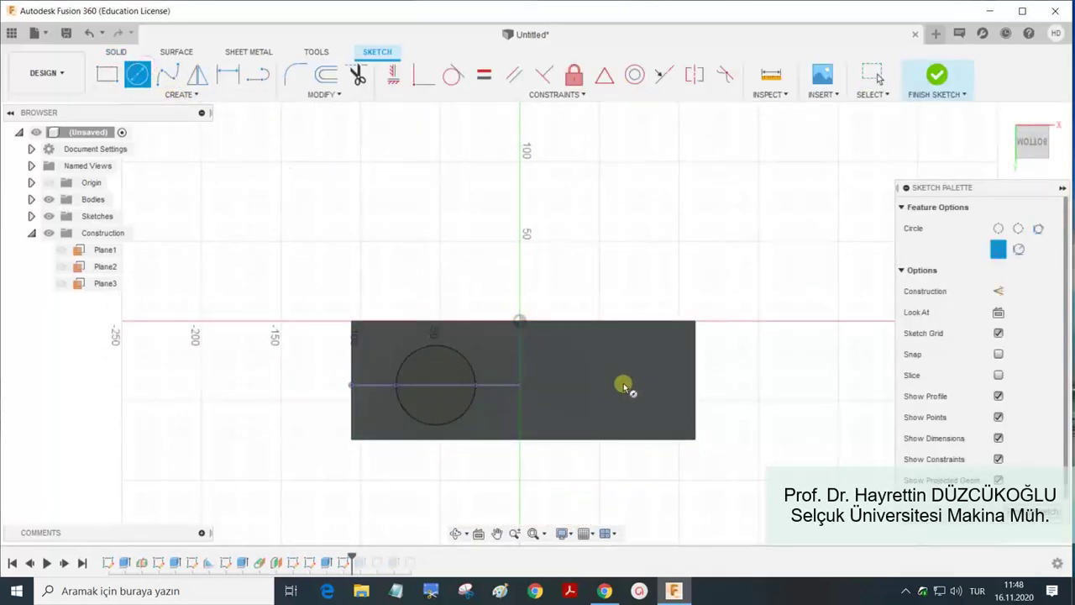
{"action": "left_click", "coordinate": [623, 385]}
{"action": "key", "text": "Escape"}
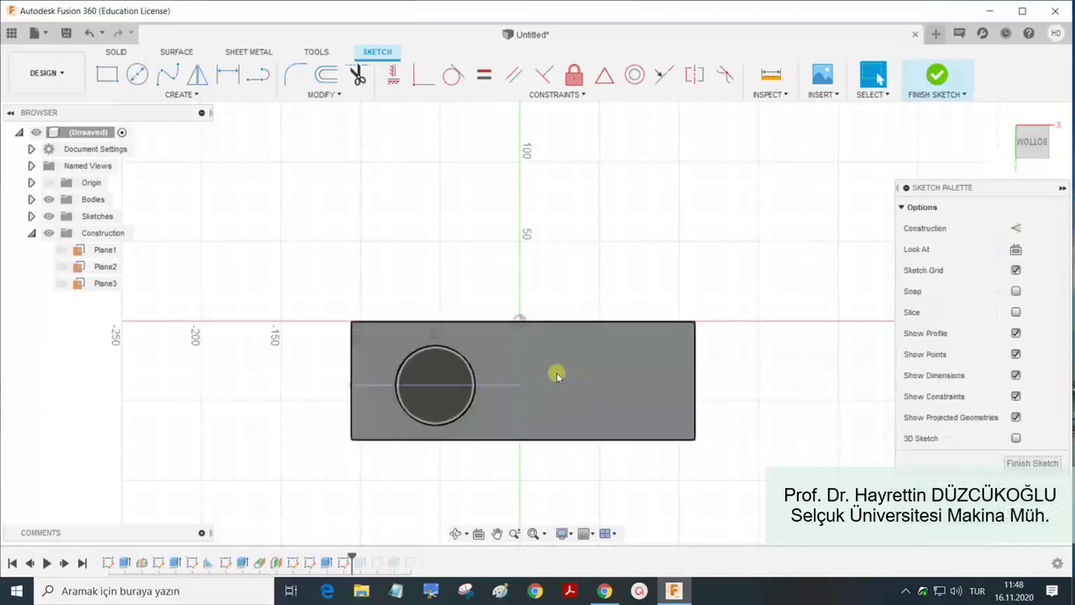
{"action": "left_click", "coordinate": [137, 74]}
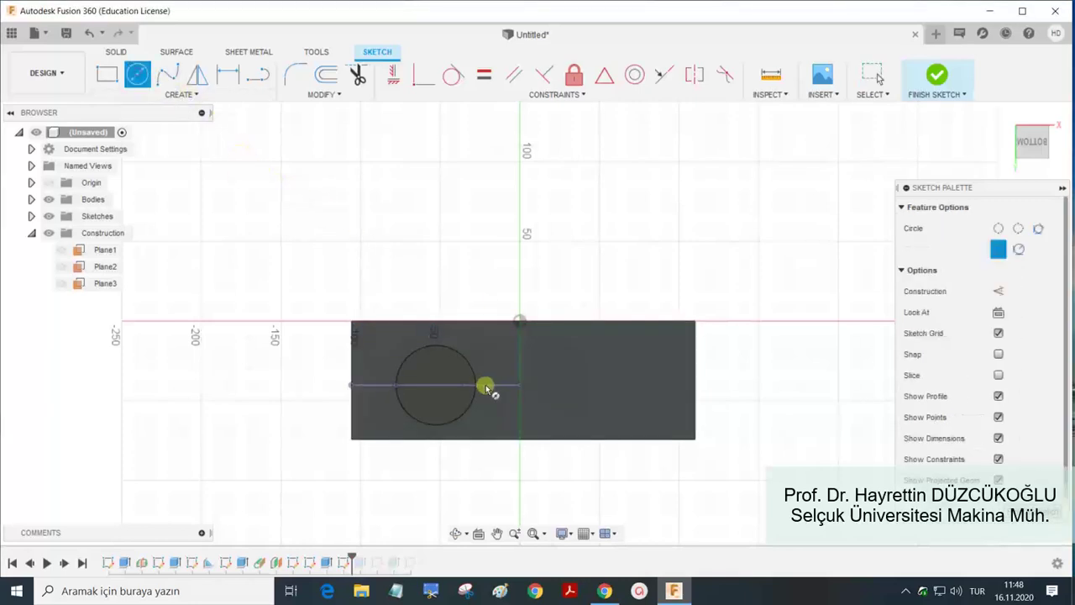
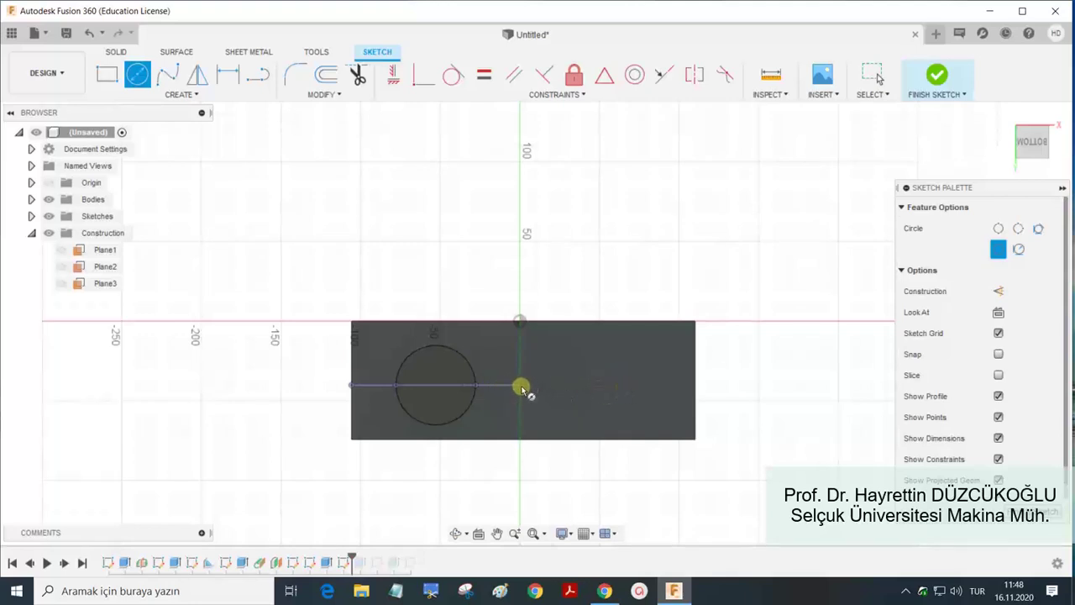
Project the body face outline into the sketch.
{"action": "scroll", "coordinate": [548, 386], "scroll_direction": "up", "scroll_amount": 1}
{"action": "scroll", "coordinate": [546, 385], "scroll_direction": "up", "scroll_amount": 1}
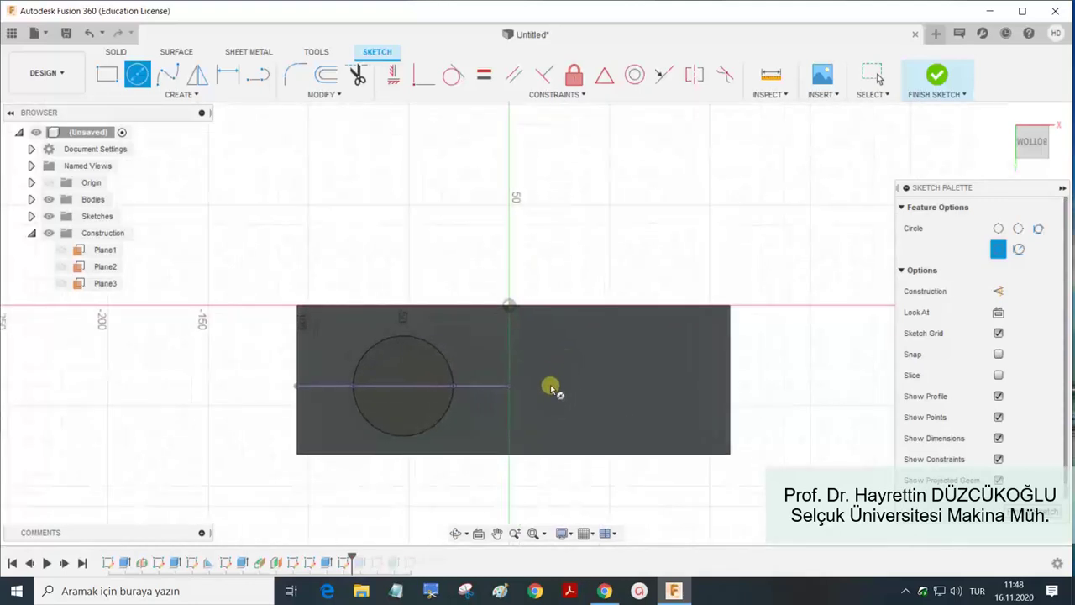
{"action": "scroll", "coordinate": [545, 384], "scroll_direction": "up", "scroll_amount": 1}
{"action": "scroll", "coordinate": [545, 383], "scroll_direction": "up", "scroll_amount": 1}
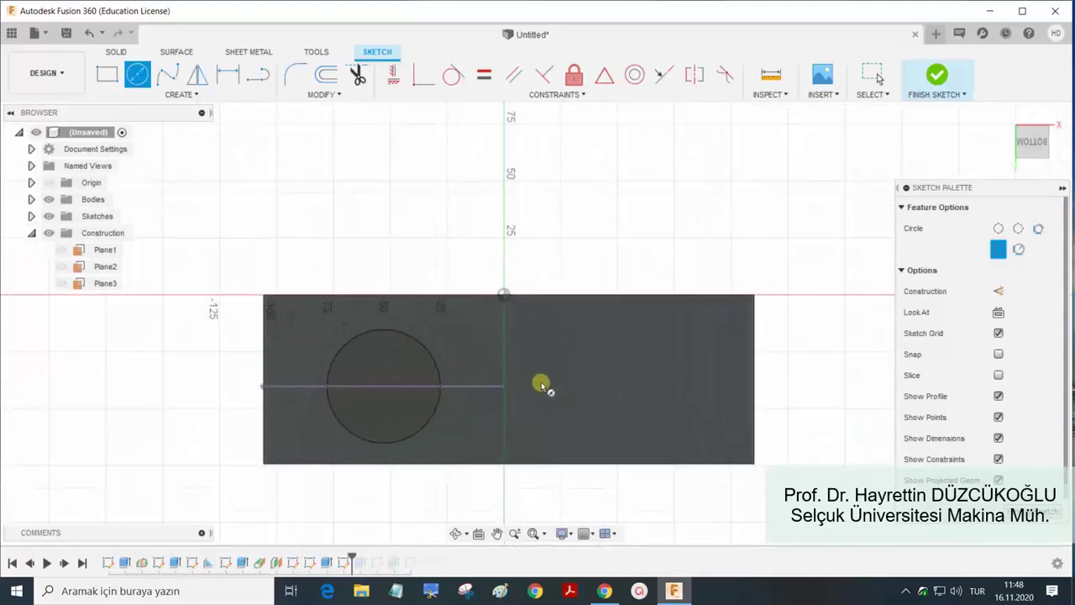
{"action": "key", "text": "Escape"}
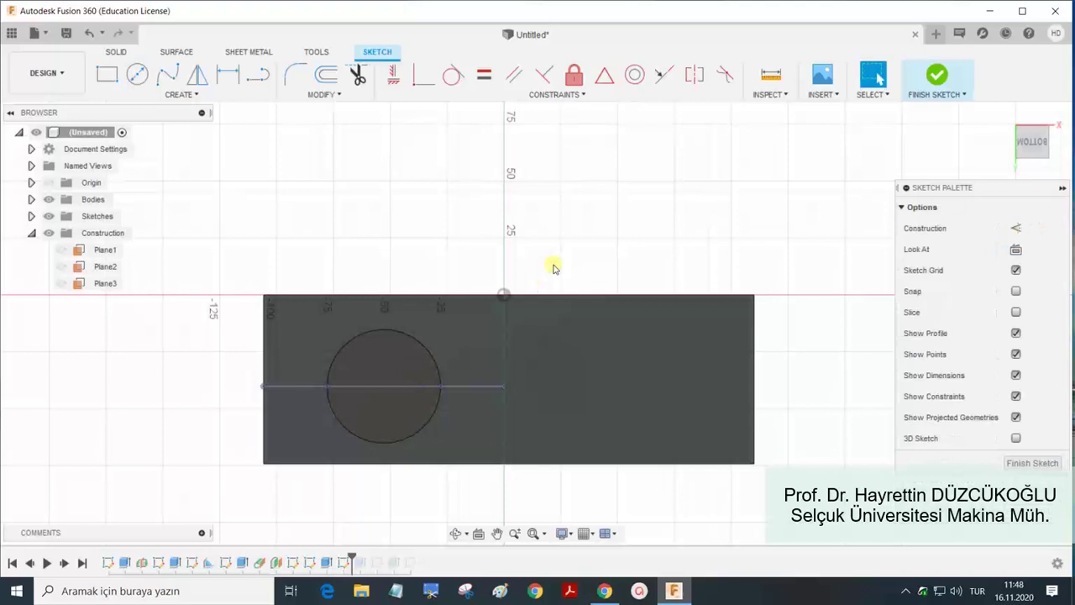
{"action": "key", "text": "p"}
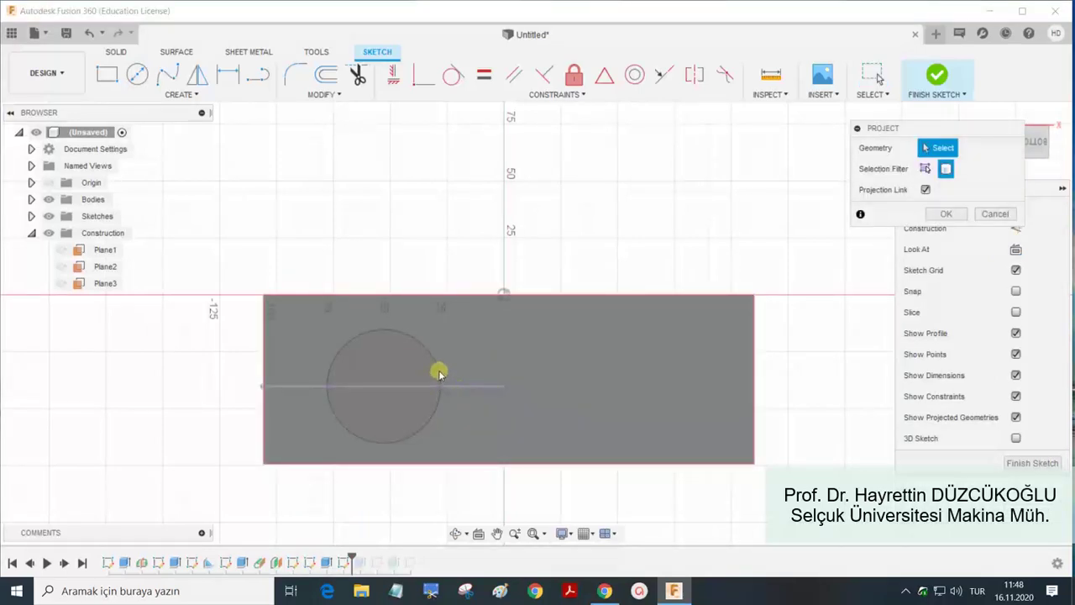
{"action": "left_click", "coordinate": [507, 367]}
{"action": "key", "text": "Return"}
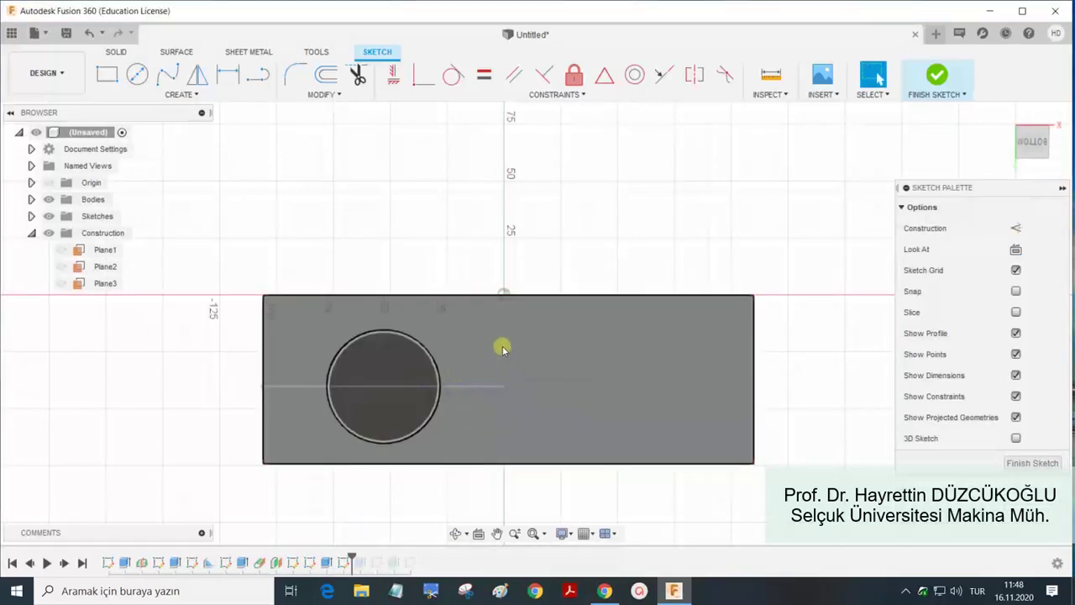
Draw a Ø30 mm circle with its centre aligned horizontally to the line's end.
{"action": "key", "text": "c"}
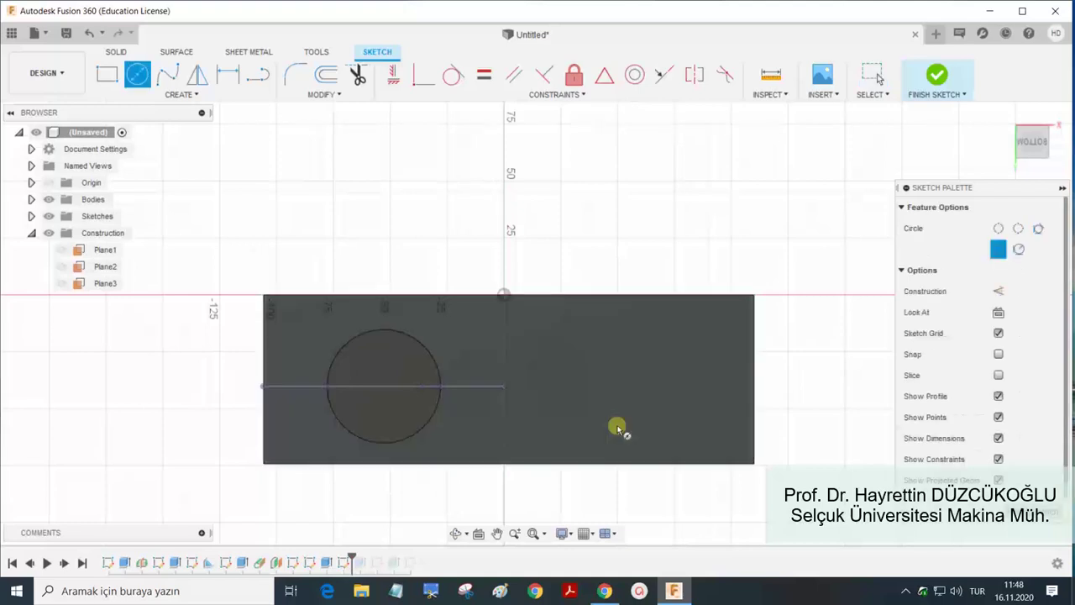
{"action": "left_click", "coordinate": [613, 388]}
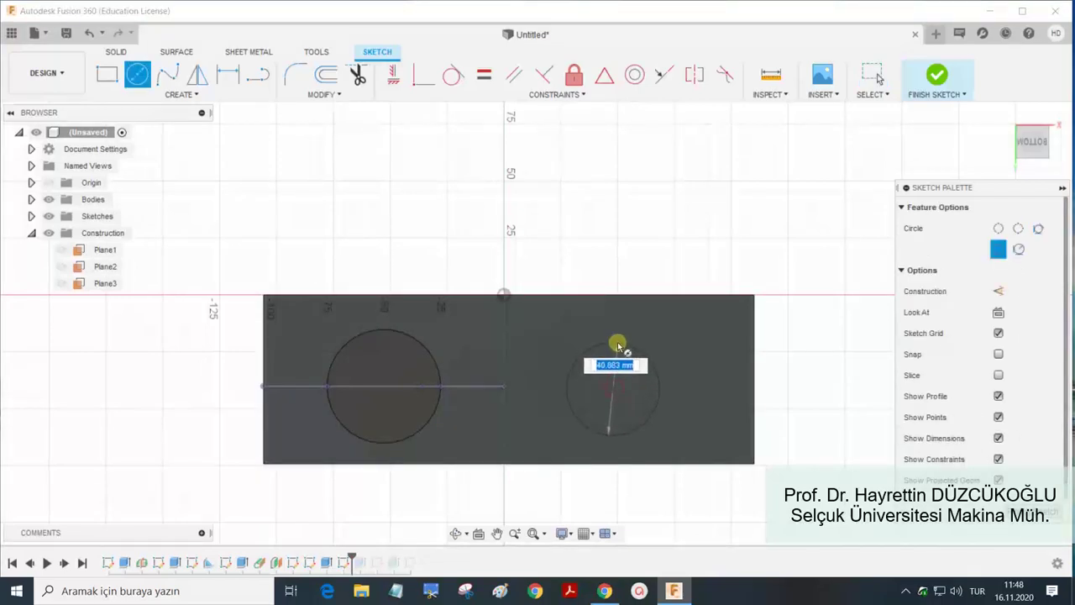
{"action": "type", "text": "30"}
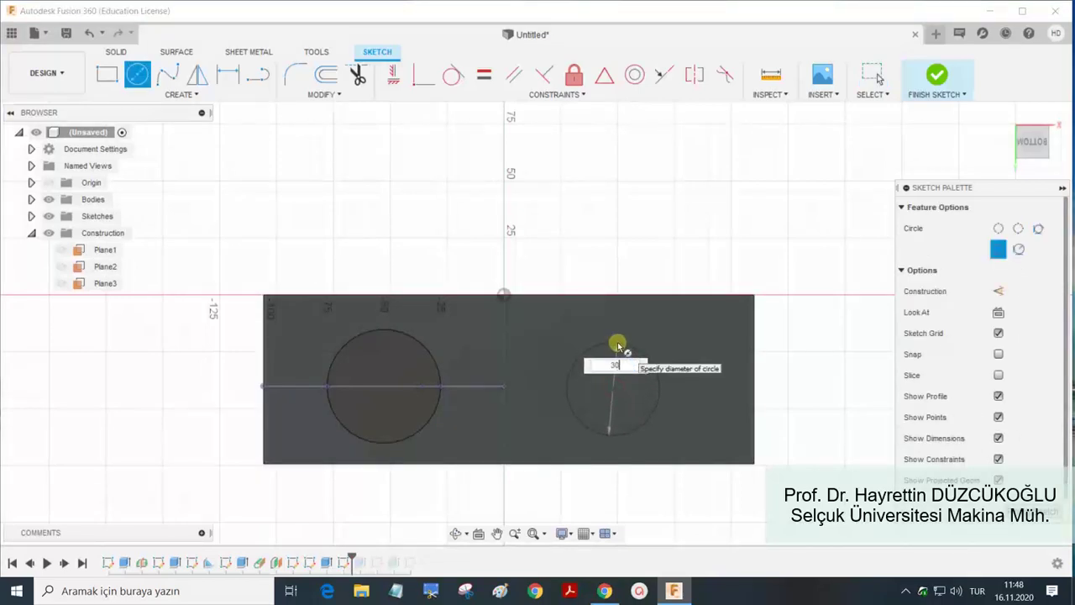
{"action": "key", "text": "Return"}
{"action": "left_click", "coordinate": [392, 74]}
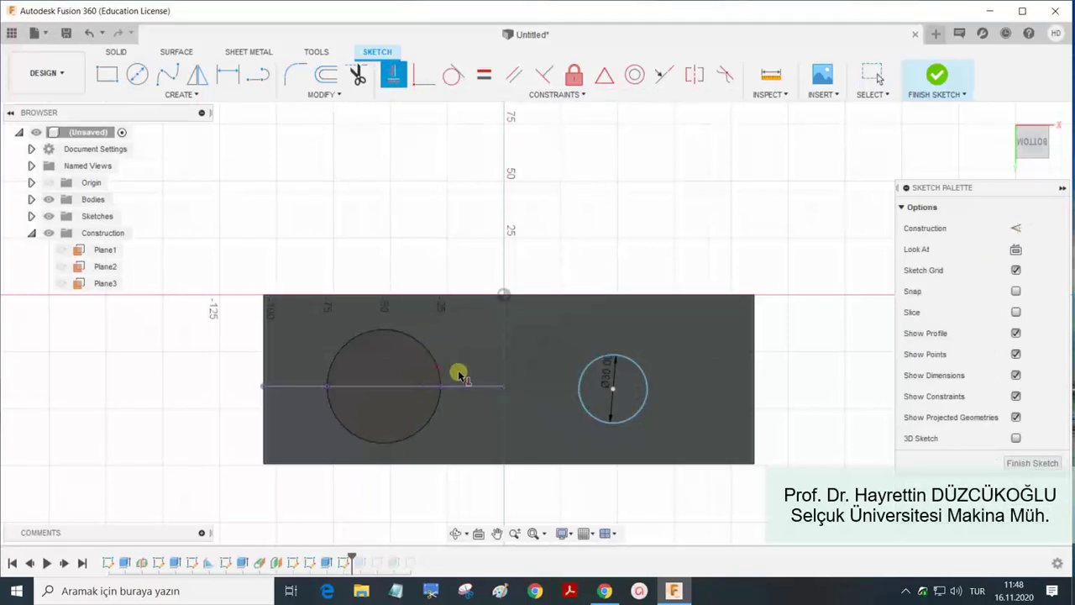
{"action": "left_click", "coordinate": [611, 390]}
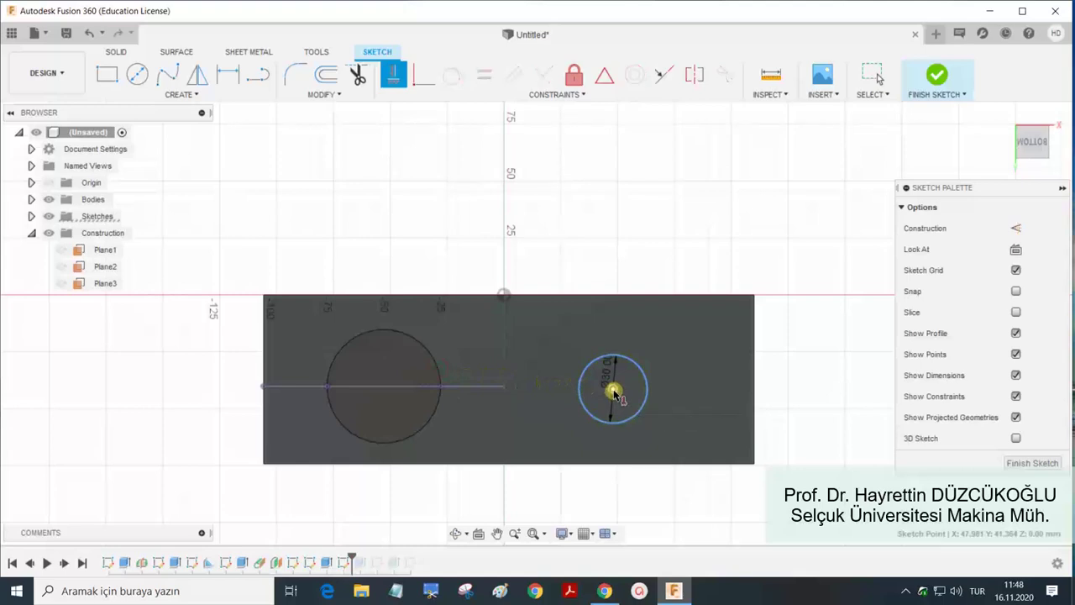
{"action": "left_click", "coordinate": [443, 388]}
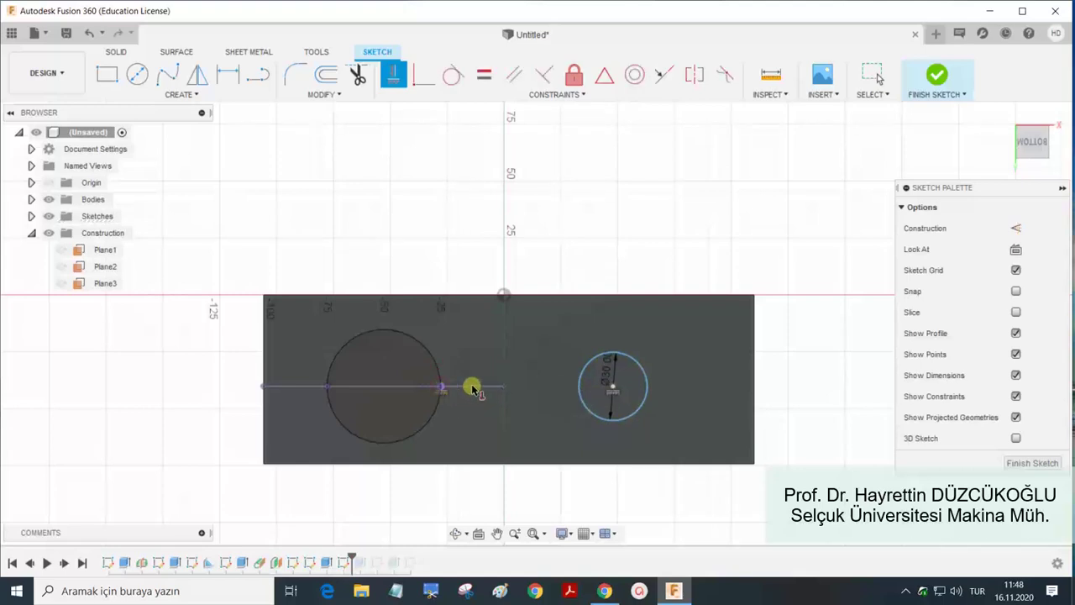
{"action": "key", "text": "Escape"}
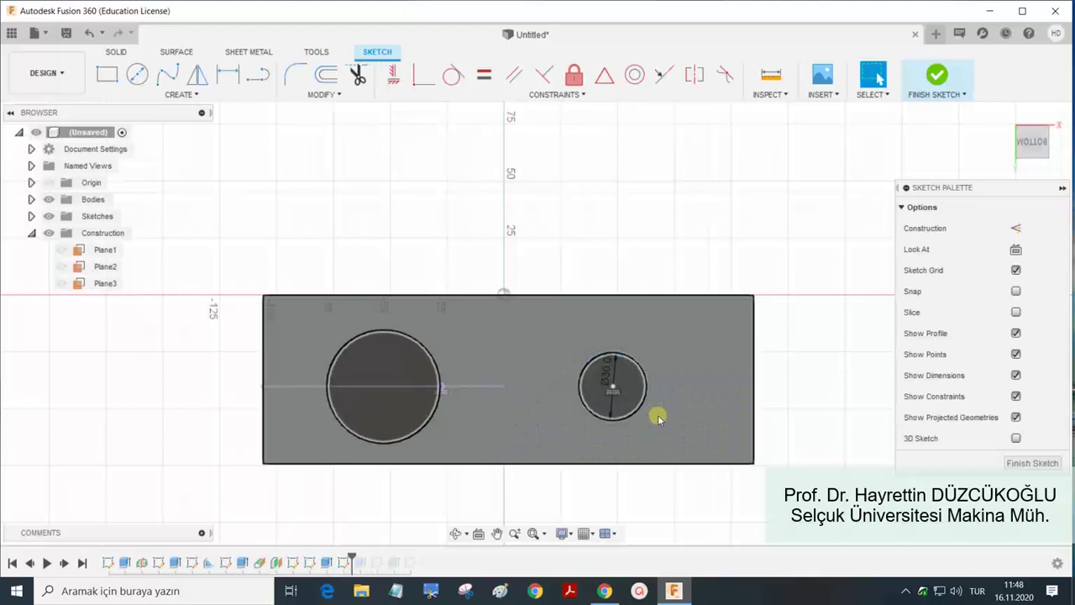
Extrude the Ø30 circle 30 mm upward as a joined cylinder.
{"action": "key", "text": "e"}
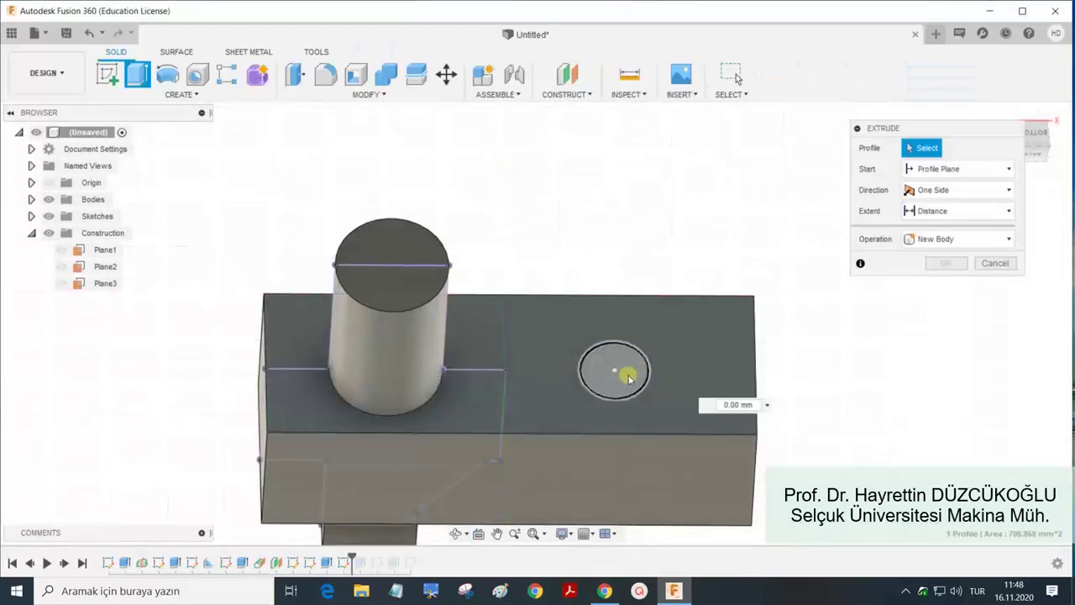
{"action": "left_click", "coordinate": [627, 376]}
{"action": "left_click_drag", "start_coordinate": [614, 360], "coordinate": [618, 319]}
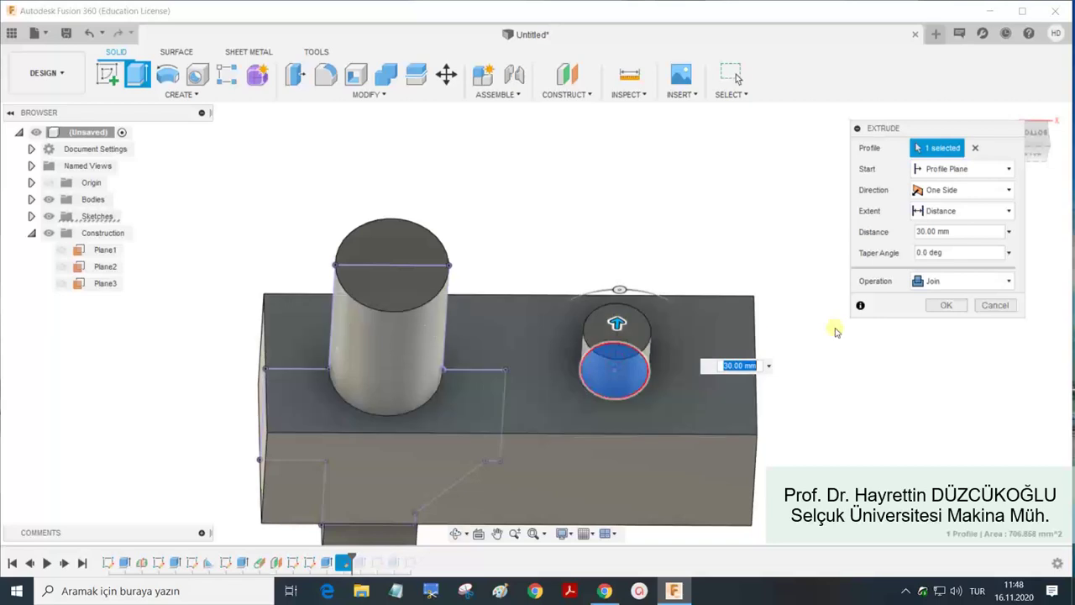
{"action": "left_click", "coordinate": [945, 305]}
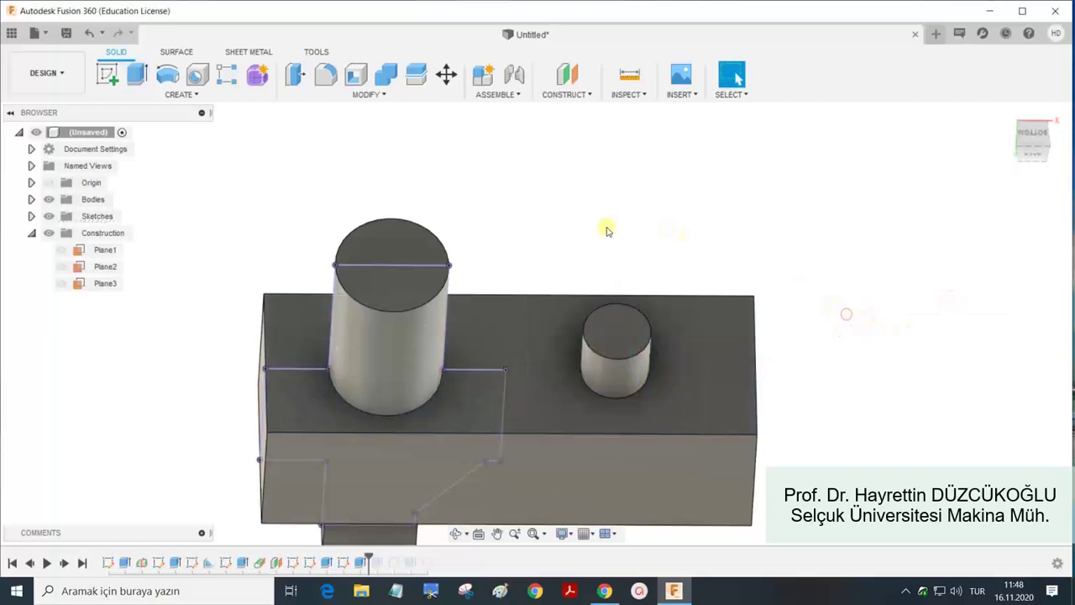
Create and immediately finish an empty sketch on the box's top face.
{"action": "left_click", "coordinate": [107, 74]}
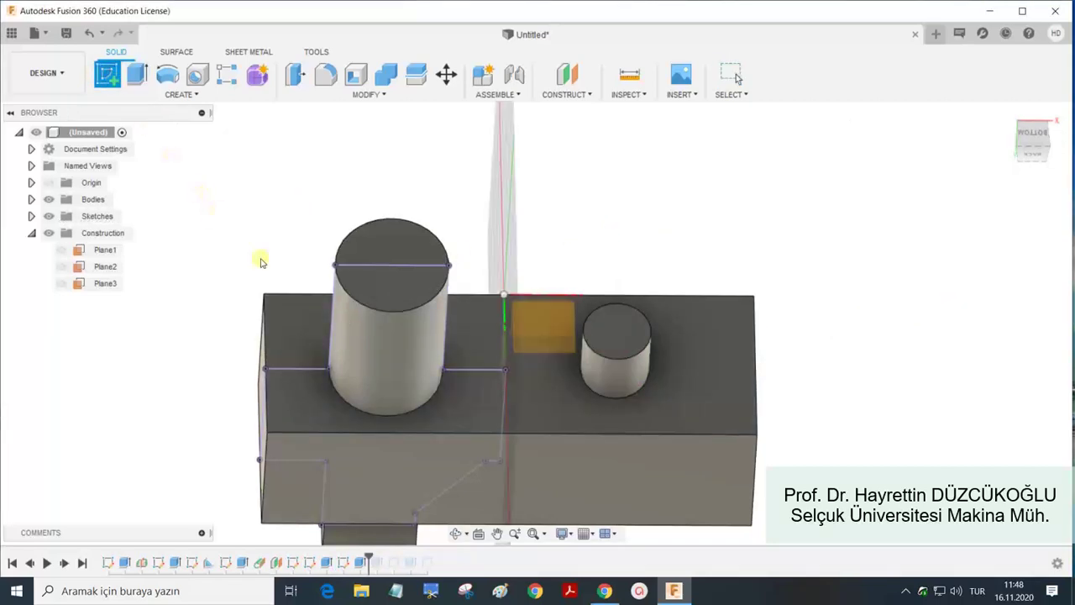
{"action": "left_click", "coordinate": [378, 324]}
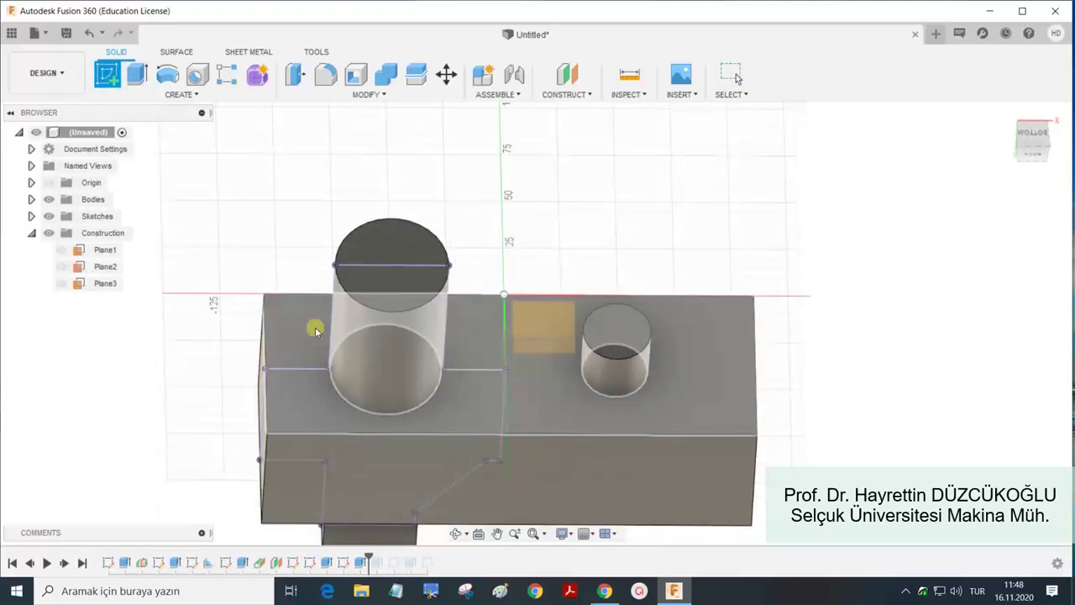
{"action": "left_click", "coordinate": [479, 309]}
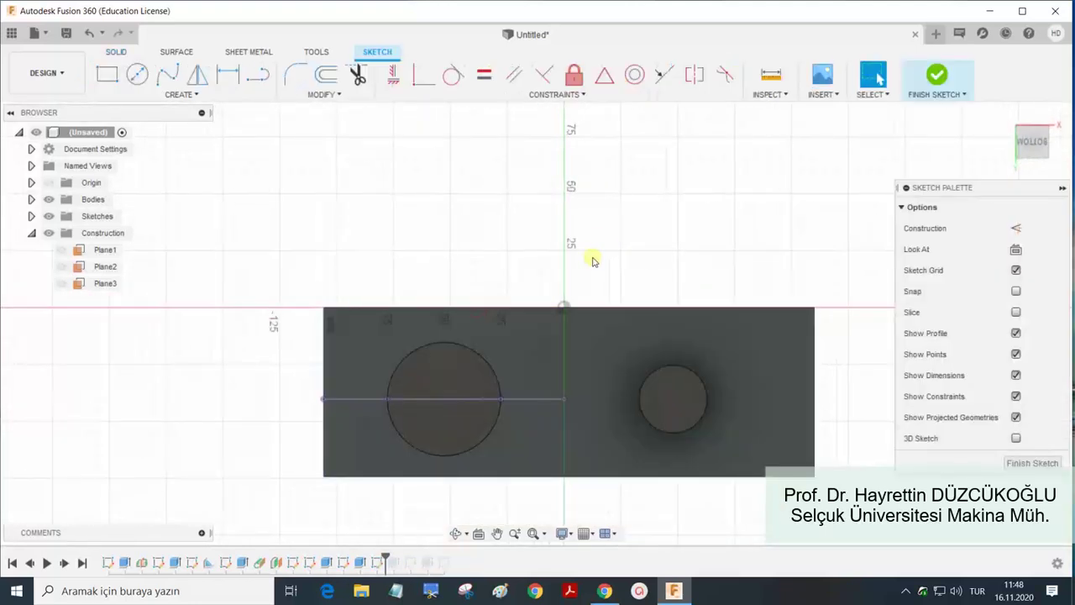
{"action": "left_click", "coordinate": [930, 88]}
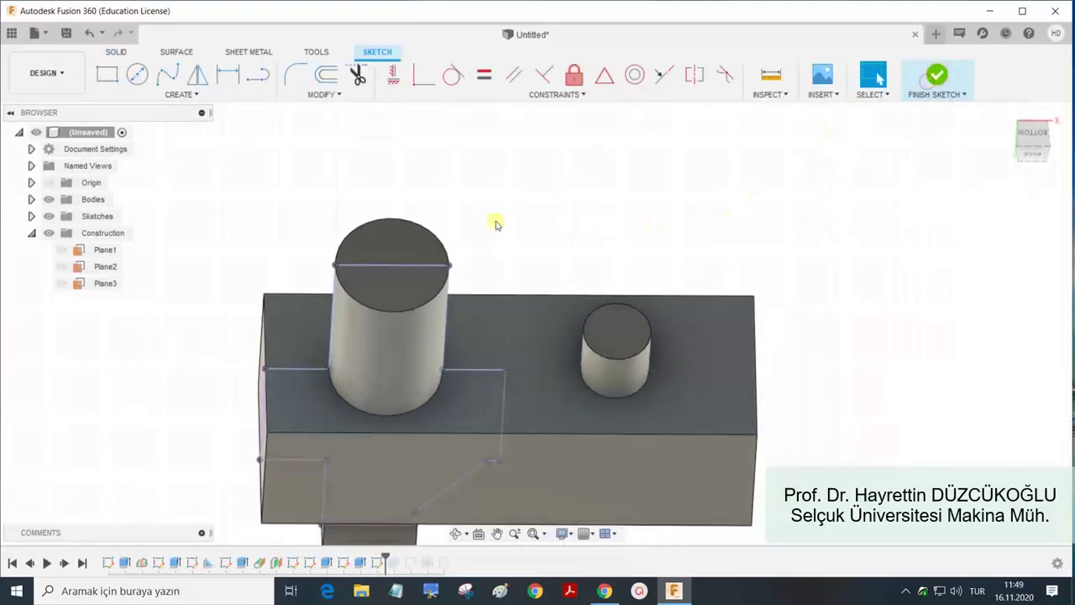
Start a new sketch on construction Plane3.
{"action": "left_click", "coordinate": [108, 76]}
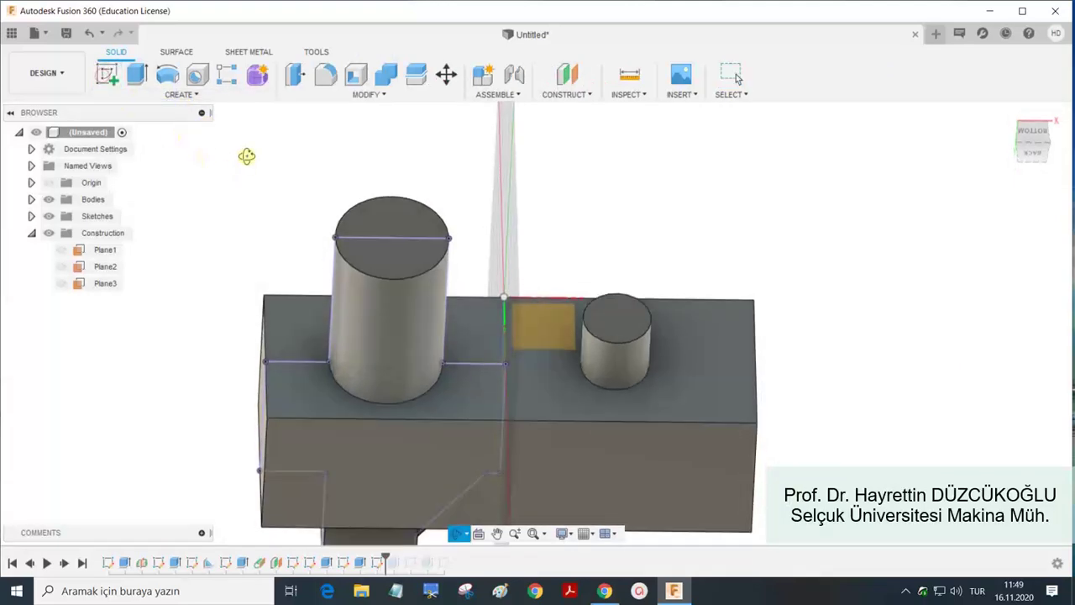
{"action": "mouse_move", "coordinate": [247, 156]}
{"action": "middle_mouse_down", "text": "shift"}
{"action": "mouse_move", "coordinate": [278, 142]}
{"action": "mouse_move", "coordinate": [247, 129]}
{"action": "mouse_move", "coordinate": [220, 166]}
{"action": "middle_mouse_up", "text": "shift"}
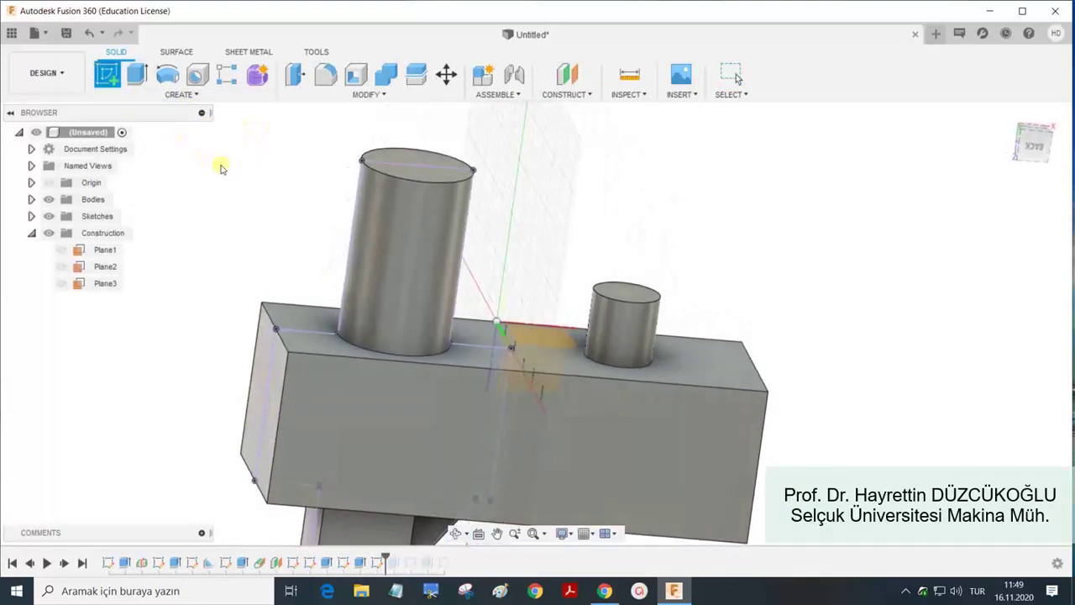
{"action": "left_click", "coordinate": [67, 282]}
{"action": "left_click", "coordinate": [68, 283]}
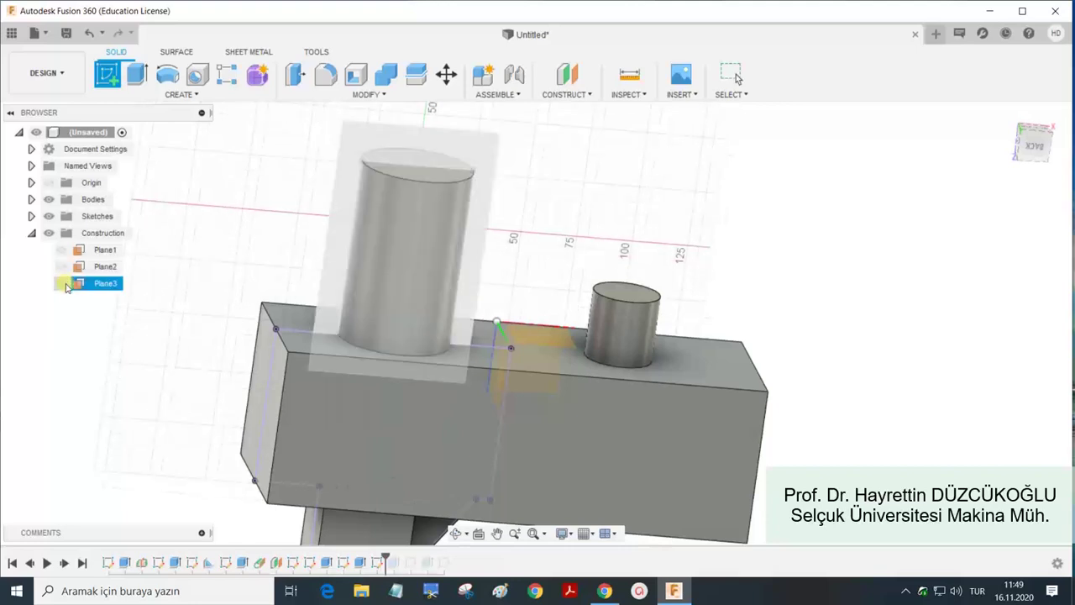
{"action": "mouse_move", "coordinate": [216, 277]}
{"action": "middle_mouse_down", "text": "shift"}
{"action": "mouse_move", "coordinate": [306, 261]}
{"action": "mouse_move", "coordinate": [295, 260]}
{"action": "middle_mouse_up", "text": "shift"}
{"action": "left_click", "coordinate": [341, 250]}
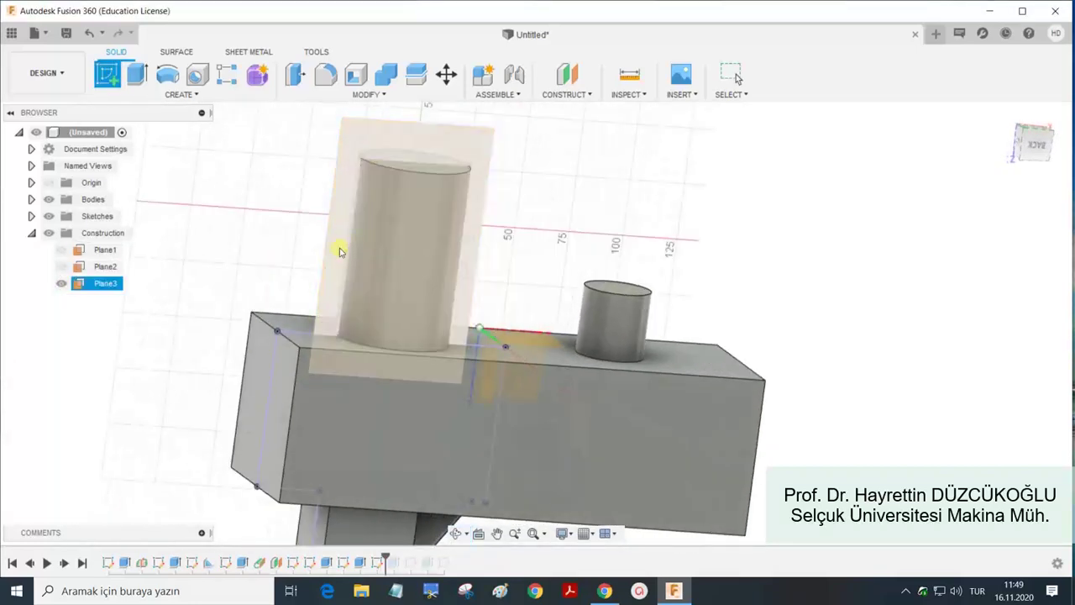
{"action": "left_click", "coordinate": [342, 237]}
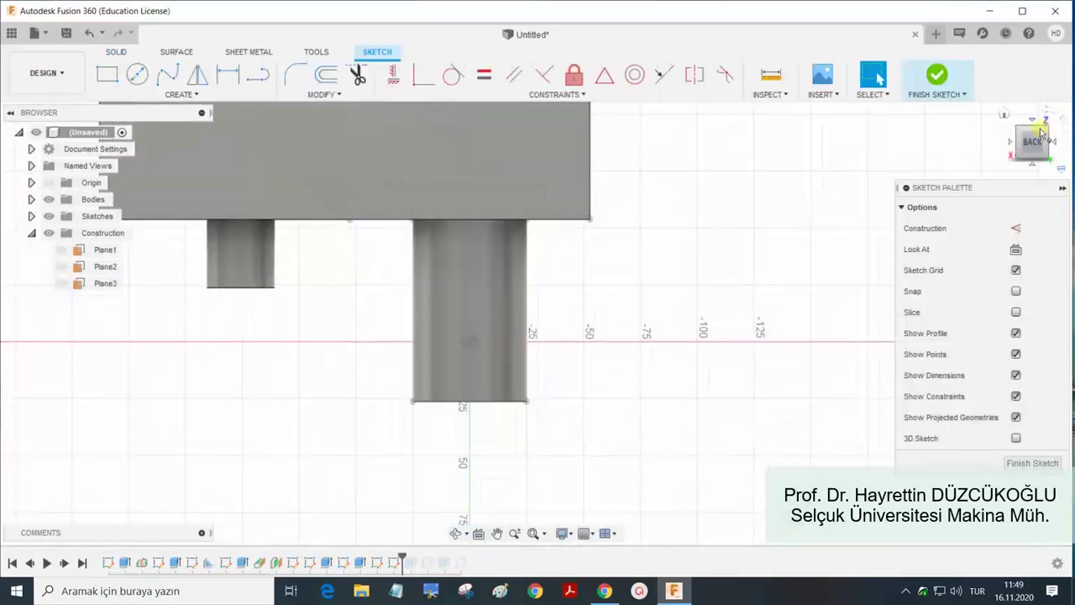
Rotate the sketch view and project the box body outline into the Plane3 sketch.
{"action": "left_click", "coordinate": [1065, 130]}
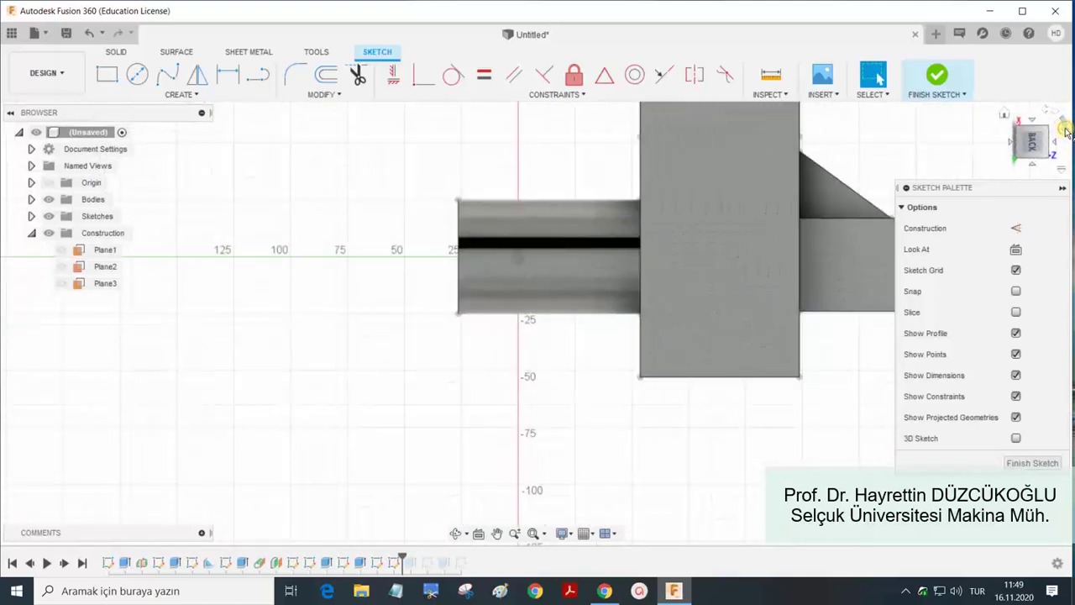
{"action": "left_click", "coordinate": [1065, 131]}
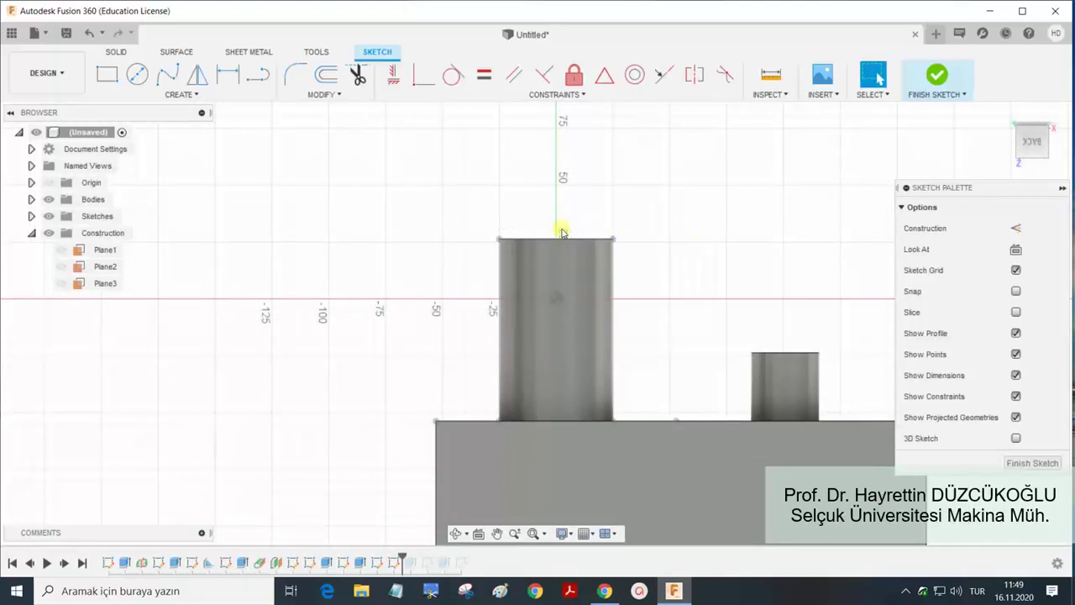
{"action": "middle_click_drag", "start_coordinate": [606, 233], "coordinate": [417, 181]}
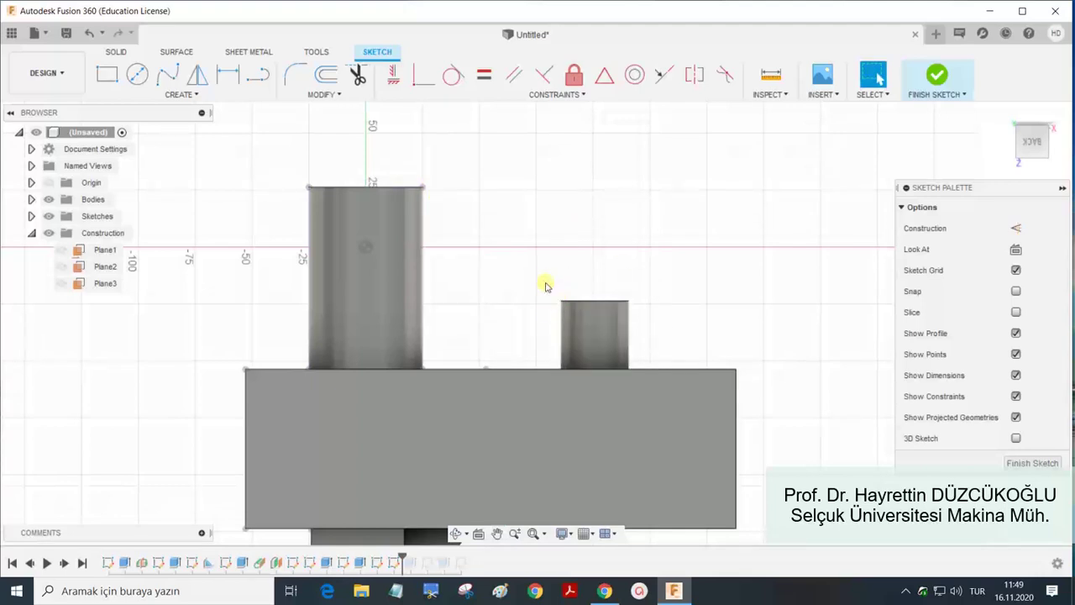
{"action": "key", "text": "p"}
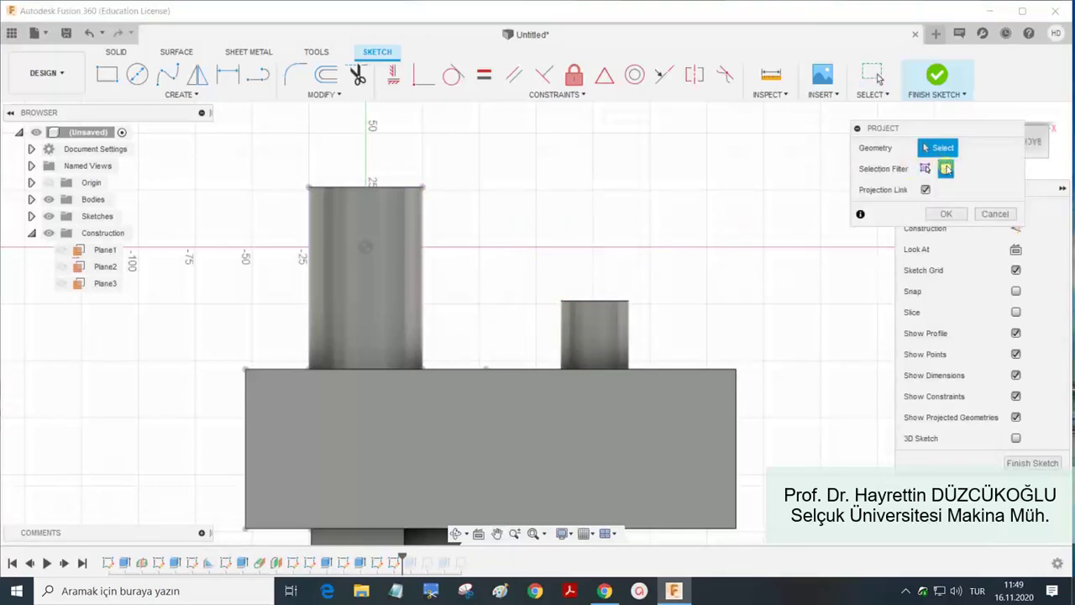
{"action": "left_click", "coordinate": [946, 168]}
{"action": "left_click", "coordinate": [583, 425]}
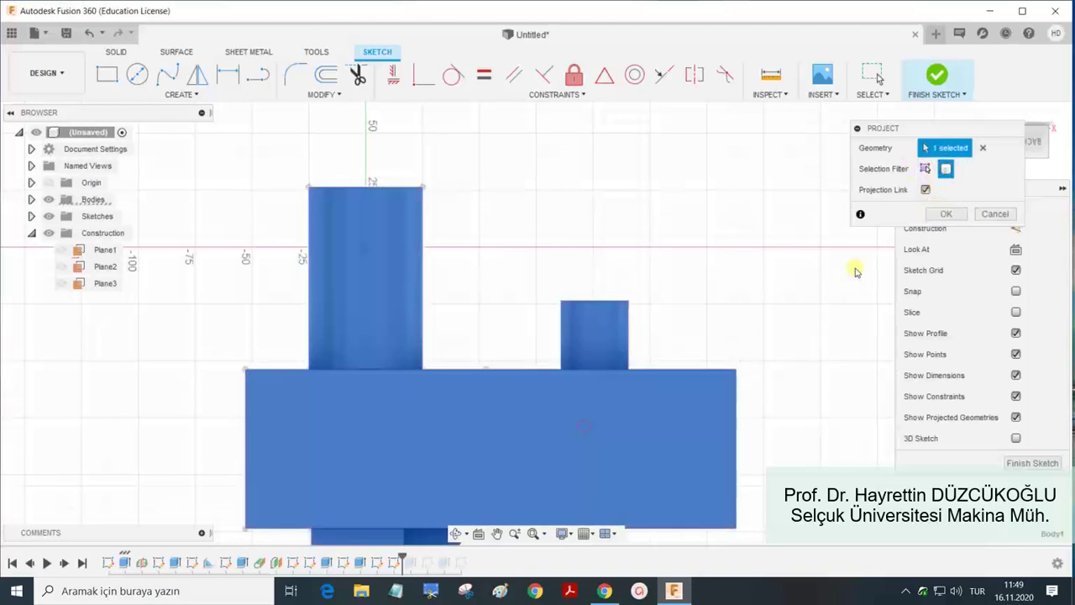
{"action": "left_click", "coordinate": [946, 213]}
{"action": "mouse_move", "coordinate": [747, 241]}
{"action": "middle_mouse_down", "text": "shift"}
{"action": "mouse_move", "coordinate": [740, 266]}
{"action": "mouse_move", "coordinate": [677, 163]}
{"action": "middle_mouse_up", "text": "shift"}
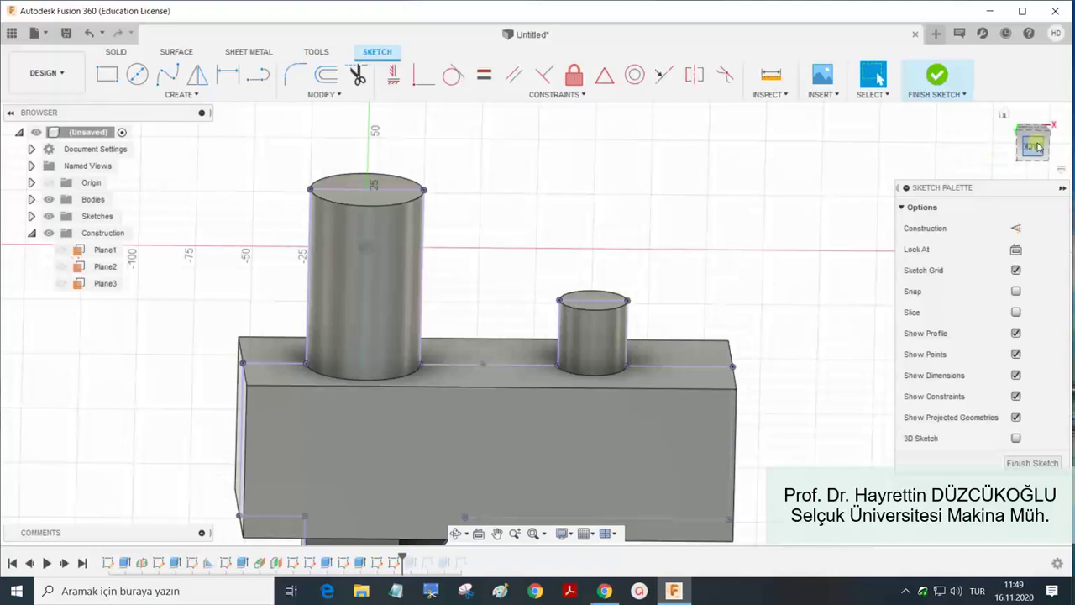
Draw a five-point fit spline from the tall cylinder's top corner to the short cylinder's.
{"action": "left_click", "coordinate": [167, 74]}
{"action": "left_click", "coordinate": [422, 196]}
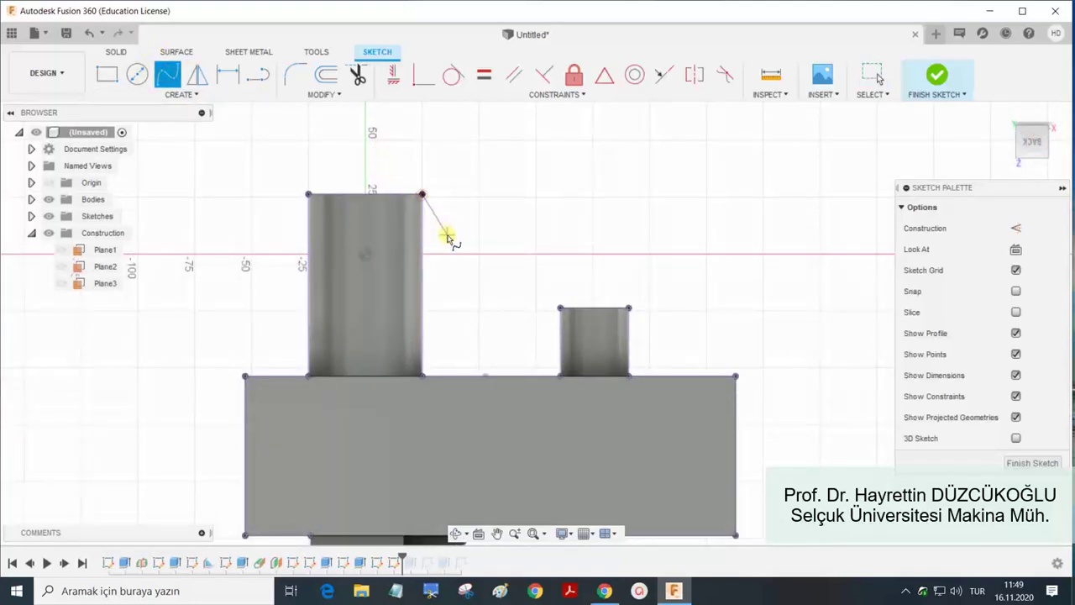
{"action": "left_click", "coordinate": [449, 240]}
{"action": "left_click", "coordinate": [488, 251]}
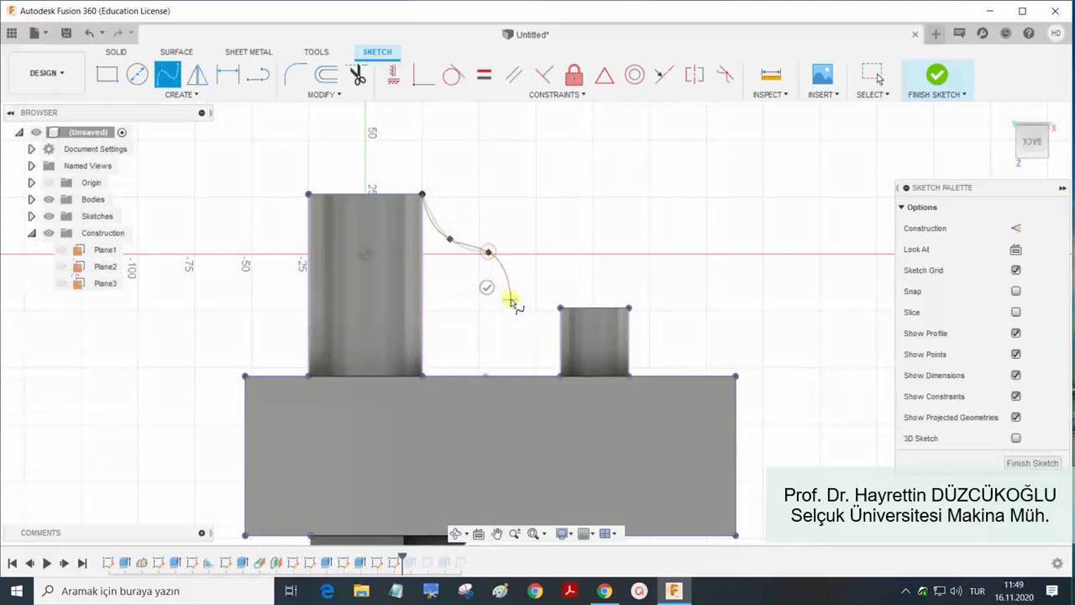
{"action": "left_click", "coordinate": [510, 300]}
{"action": "left_click", "coordinate": [560, 309]}
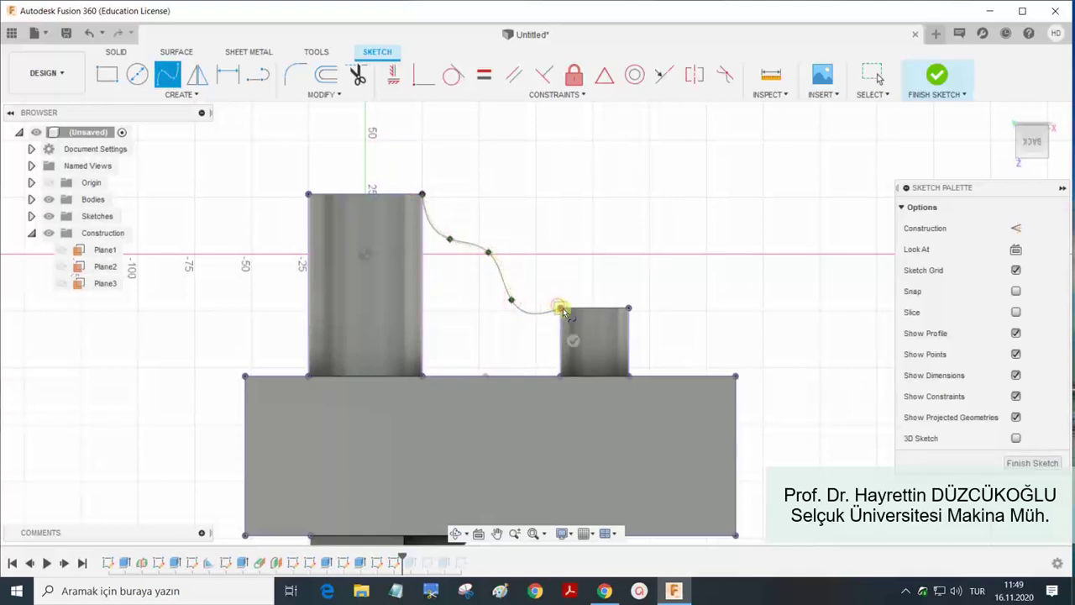
{"action": "key", "text": "Escape"}
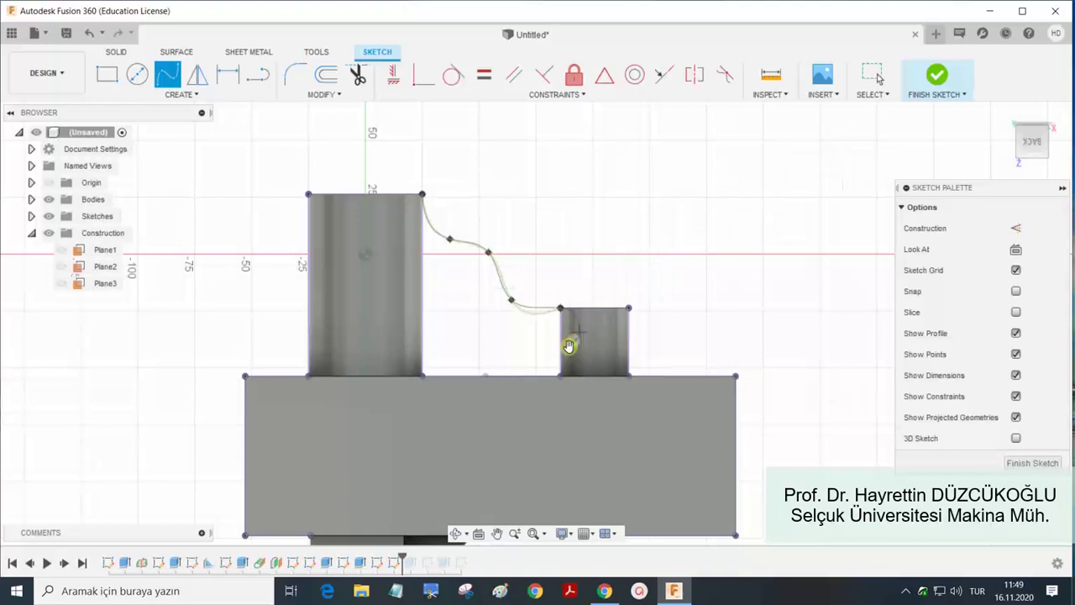
{"action": "middle_click_drag", "start_coordinate": [734, 231], "coordinate": [686, 255], "text": "shift"}
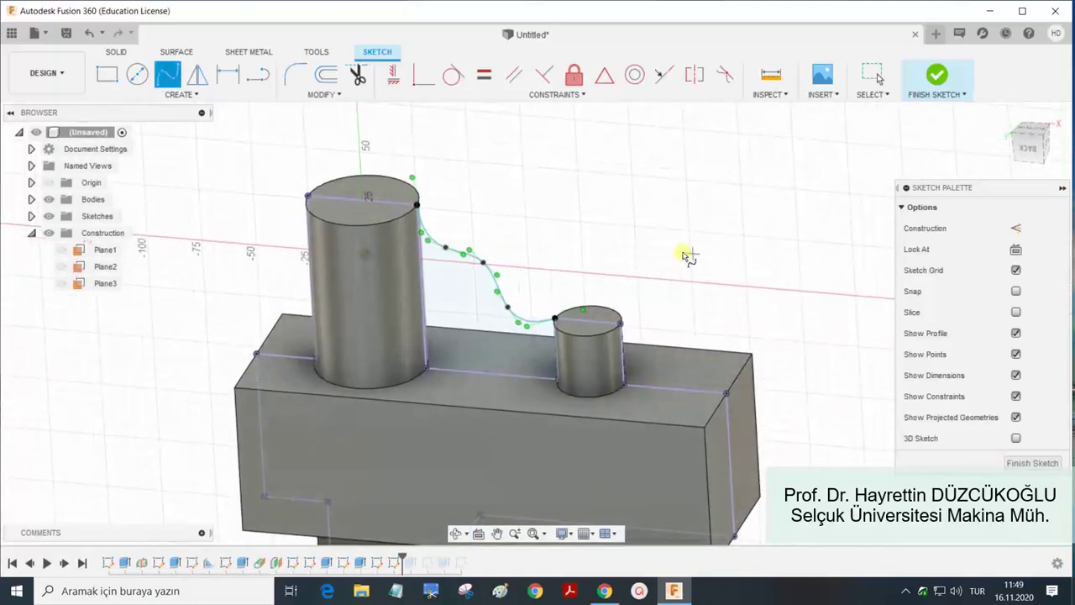
Finish the sketch and start a 15 mm thick rib along the spline, trying To Next depth.
{"action": "left_click", "coordinate": [937, 74]}
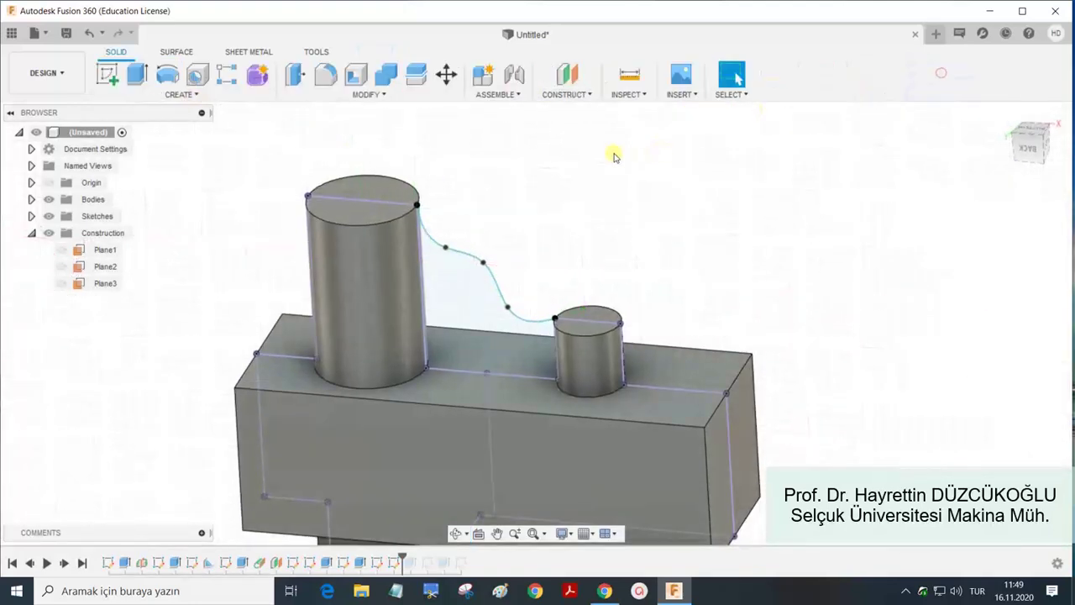
{"action": "left_click", "coordinate": [177, 95]}
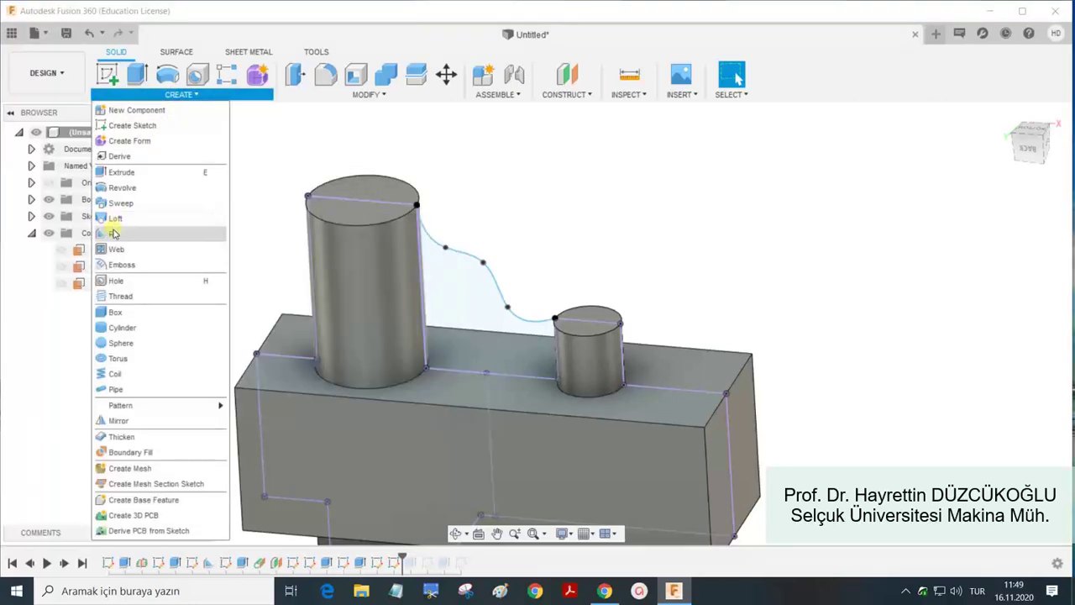
{"action": "left_click", "coordinate": [116, 234]}
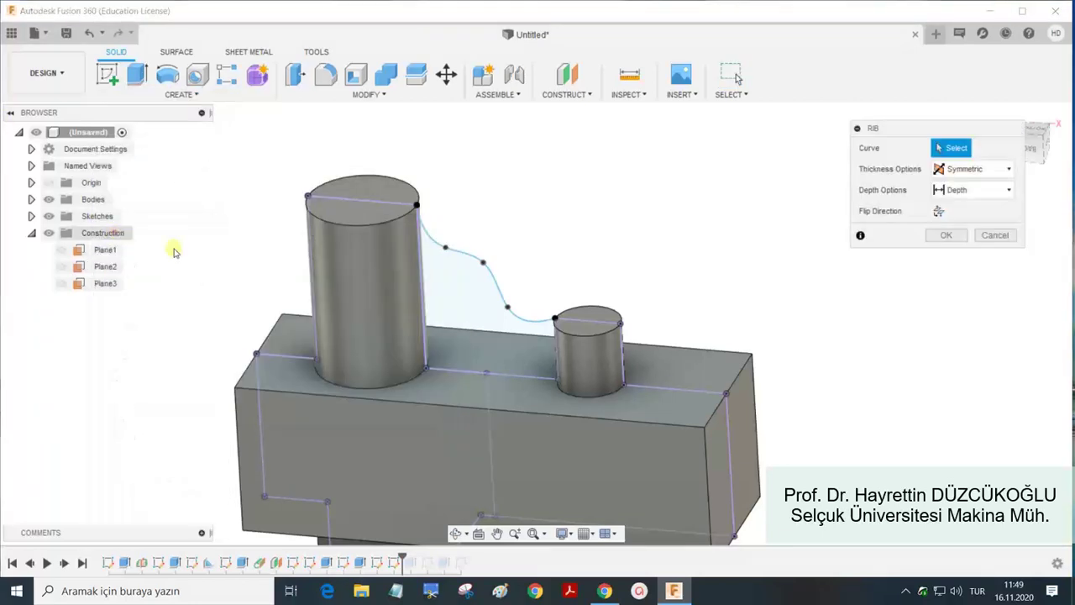
{"action": "left_click", "coordinate": [519, 294]}
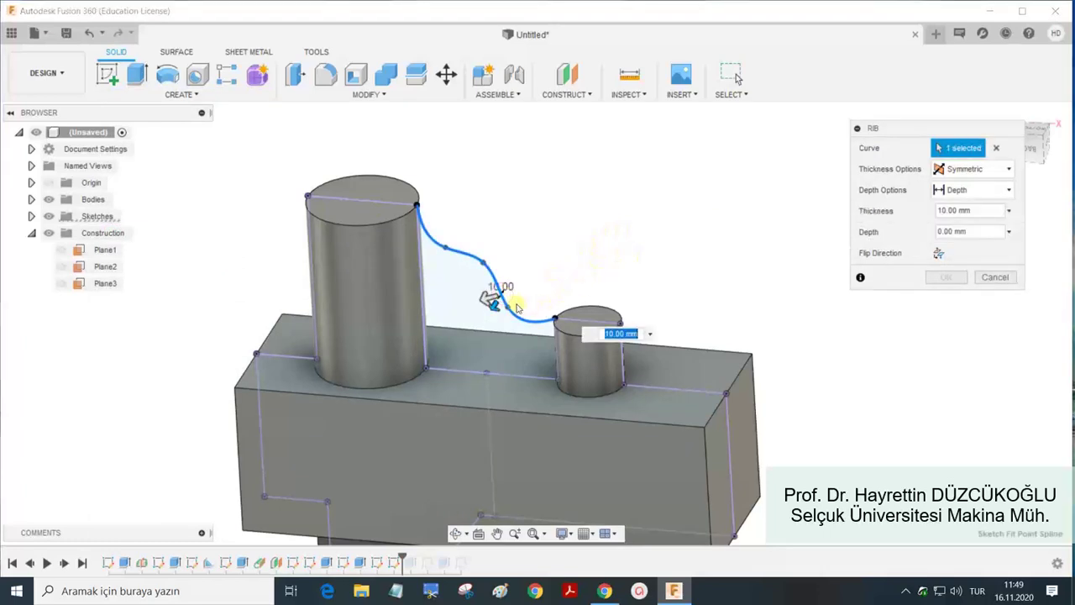
{"action": "type", "text": "15"}
{"action": "key", "text": "Return"}
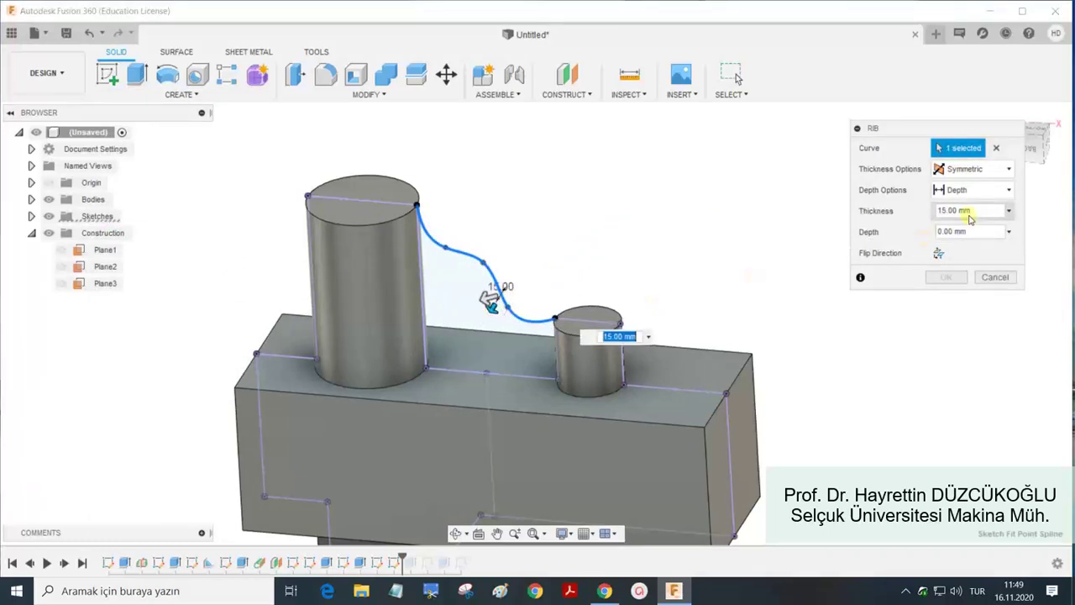
{"action": "left_click", "coordinate": [979, 191]}
{"action": "left_click", "coordinate": [962, 207]}
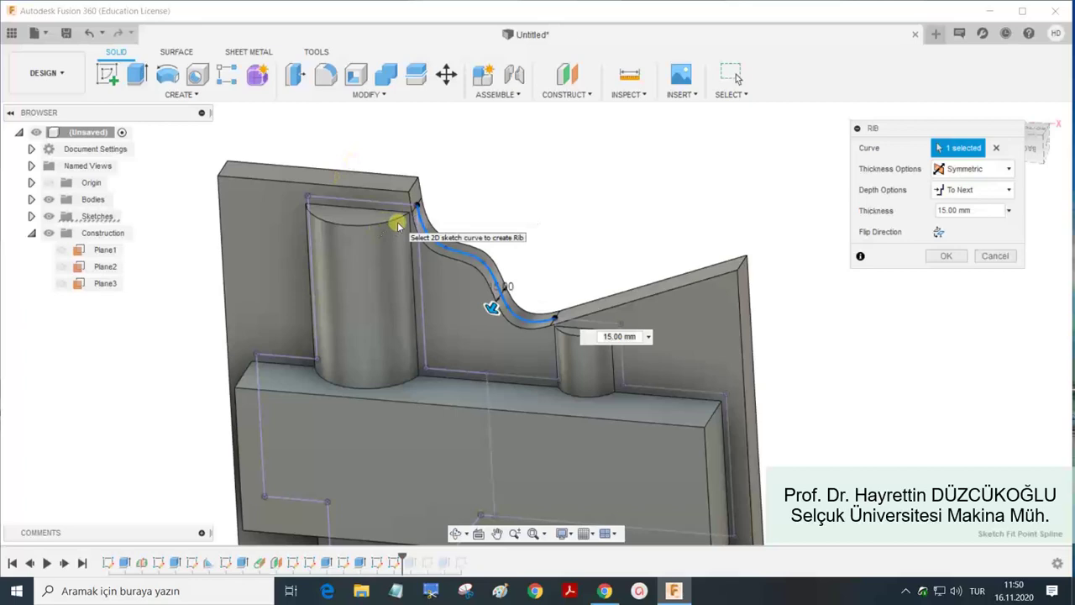
{"action": "left_click", "coordinate": [945, 190]}
{"action": "left_click", "coordinate": [947, 222]}
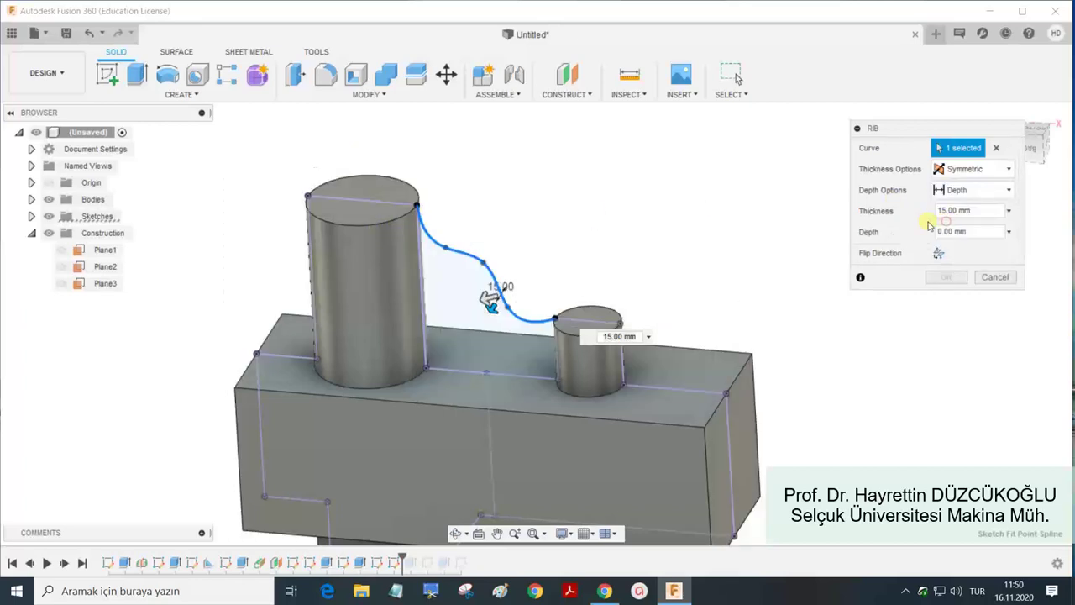
Drag out the rib depth, flip its direction and back, then cancel the rib.
{"action": "mouse_move", "coordinate": [574, 262]}
{"action": "middle_mouse_down", "text": "shift"}
{"action": "mouse_move", "coordinate": [588, 233]}
{"action": "mouse_move", "coordinate": [463, 317]}
{"action": "middle_mouse_up", "text": "shift"}
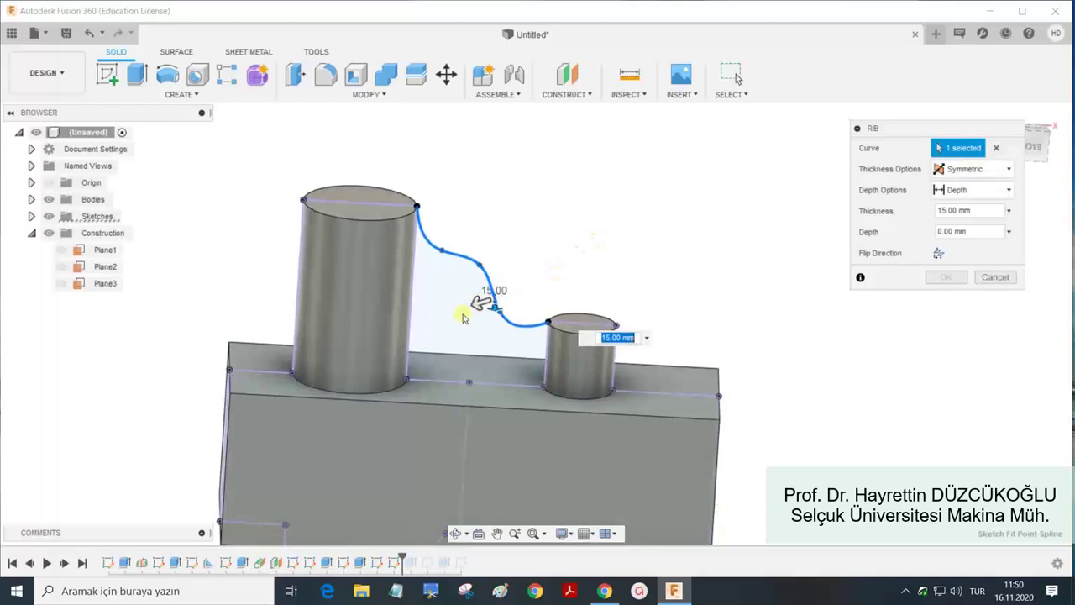
{"action": "left_click_drag", "start_coordinate": [474, 303], "coordinate": [367, 361]}
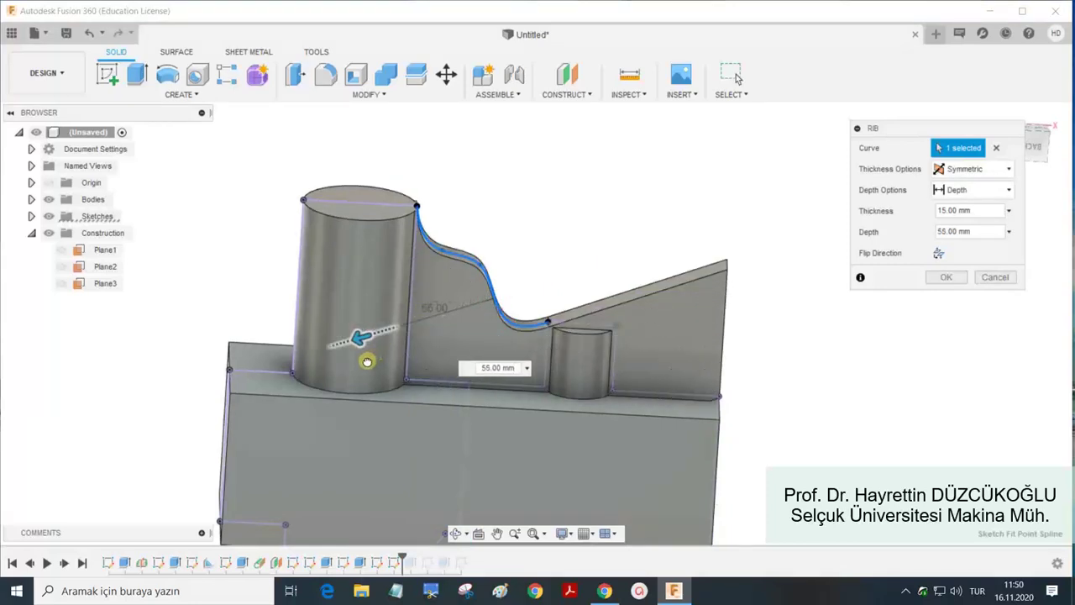
{"action": "mouse_move", "coordinate": [571, 336]}
{"action": "middle_mouse_down", "text": "shift"}
{"action": "mouse_move", "coordinate": [596, 277]}
{"action": "mouse_move", "coordinate": [571, 307]}
{"action": "middle_mouse_up", "text": "shift"}
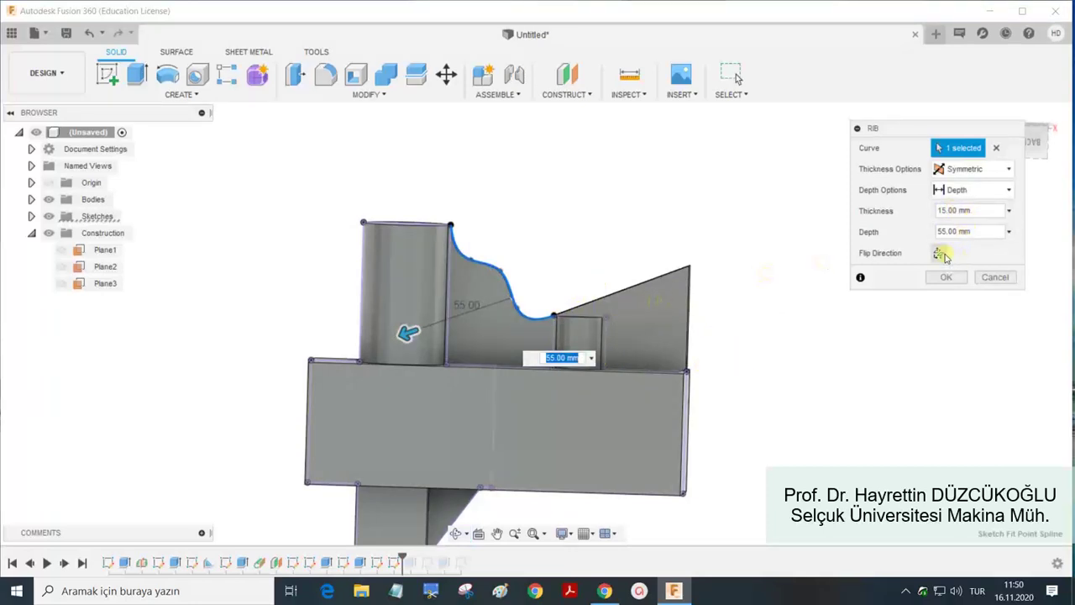
{"action": "left_click", "coordinate": [940, 254]}
{"action": "left_click", "coordinate": [939, 254]}
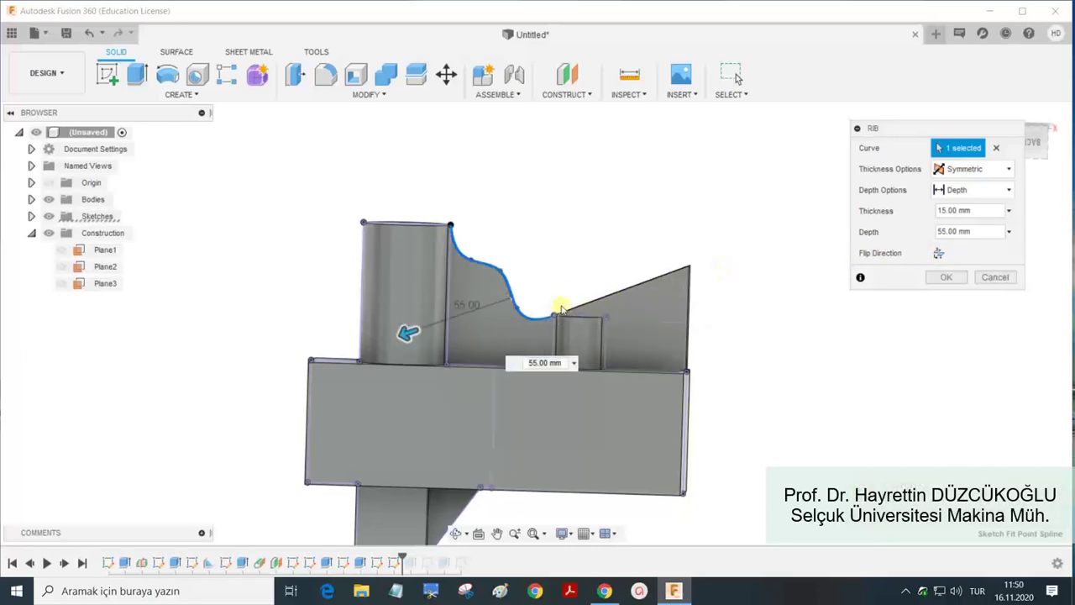
{"action": "middle_click_drag", "start_coordinate": [561, 309], "coordinate": [548, 329], "text": "shift"}
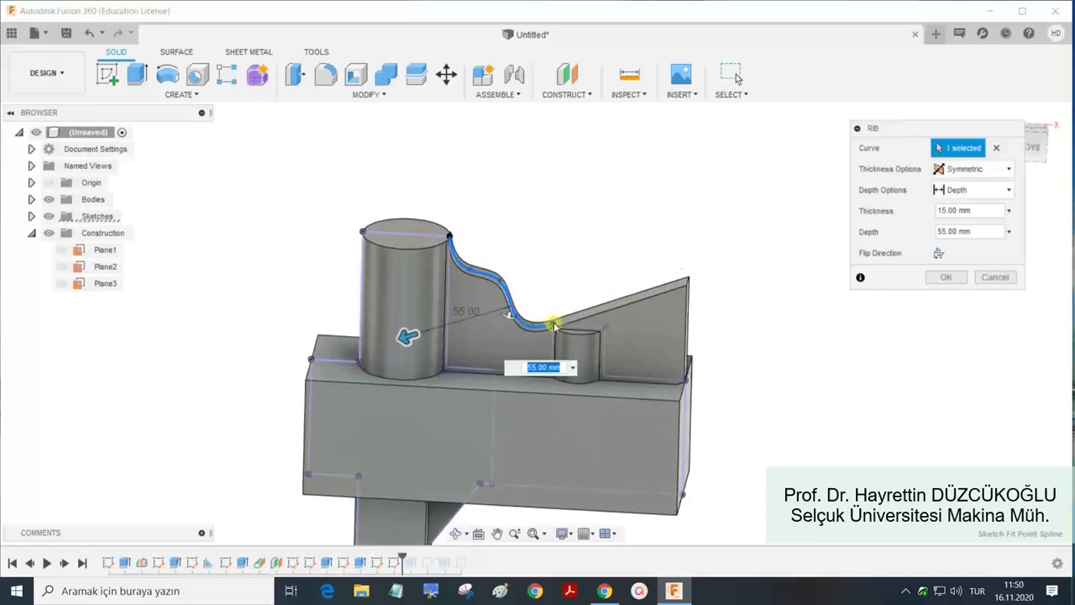
{"action": "left_click", "coordinate": [983, 278]}
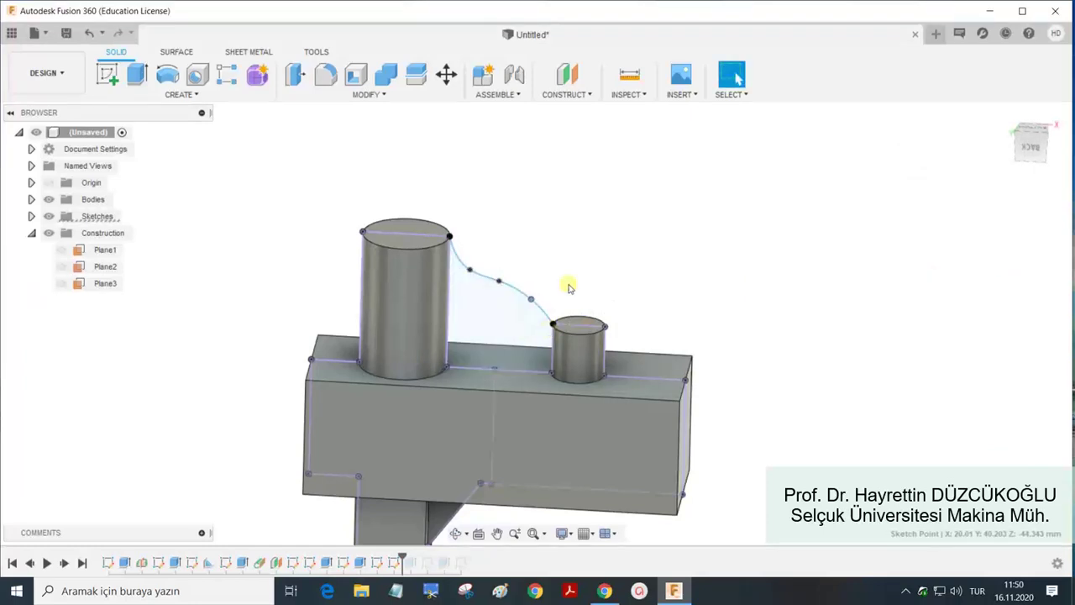
Start a new rib on the spline and set its depth to 50 mm.
{"action": "left_click", "coordinate": [180, 94]}
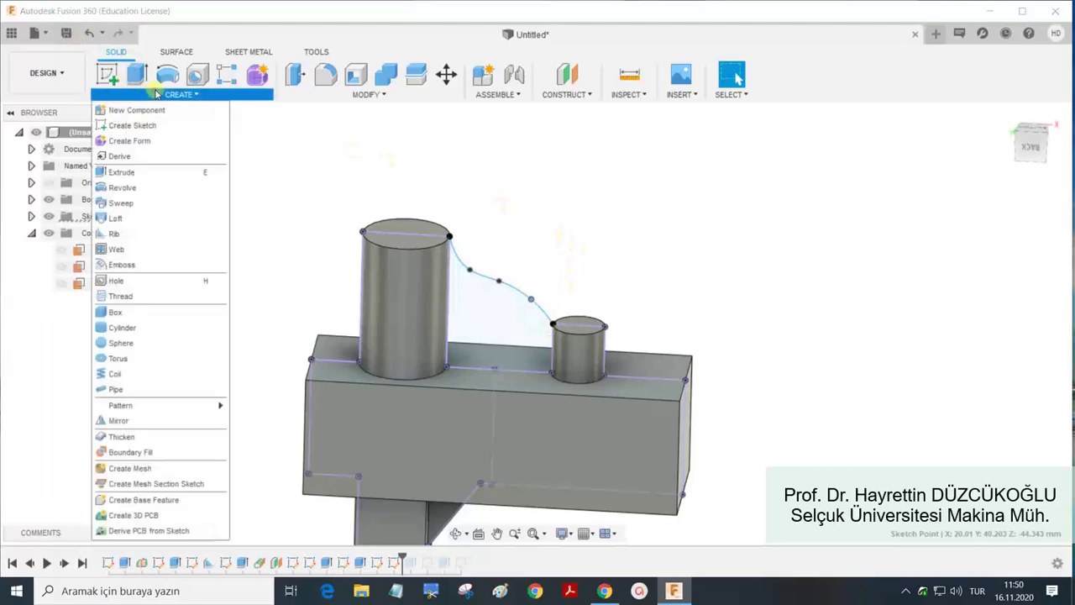
{"action": "left_click", "coordinate": [114, 233]}
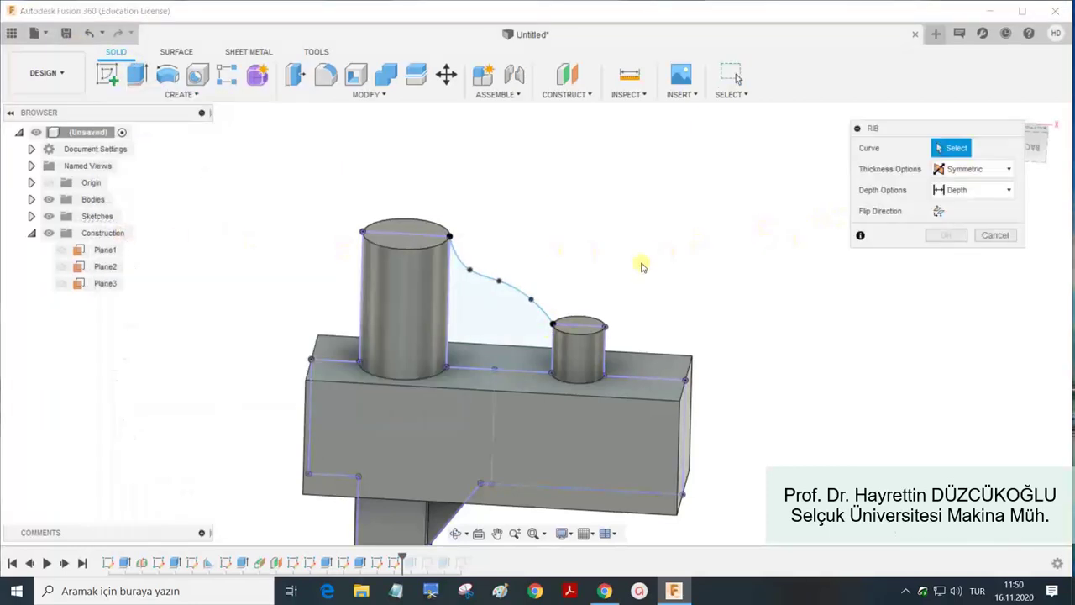
{"action": "left_click", "coordinate": [519, 292]}
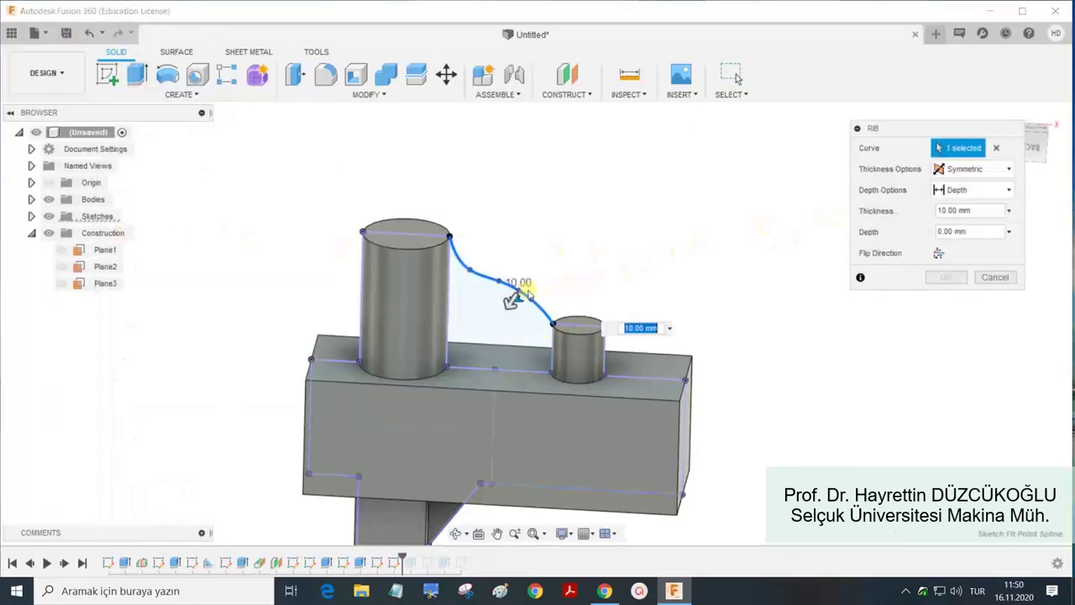
{"action": "left_click", "coordinate": [974, 191]}
{"action": "left_click", "coordinate": [959, 209]}
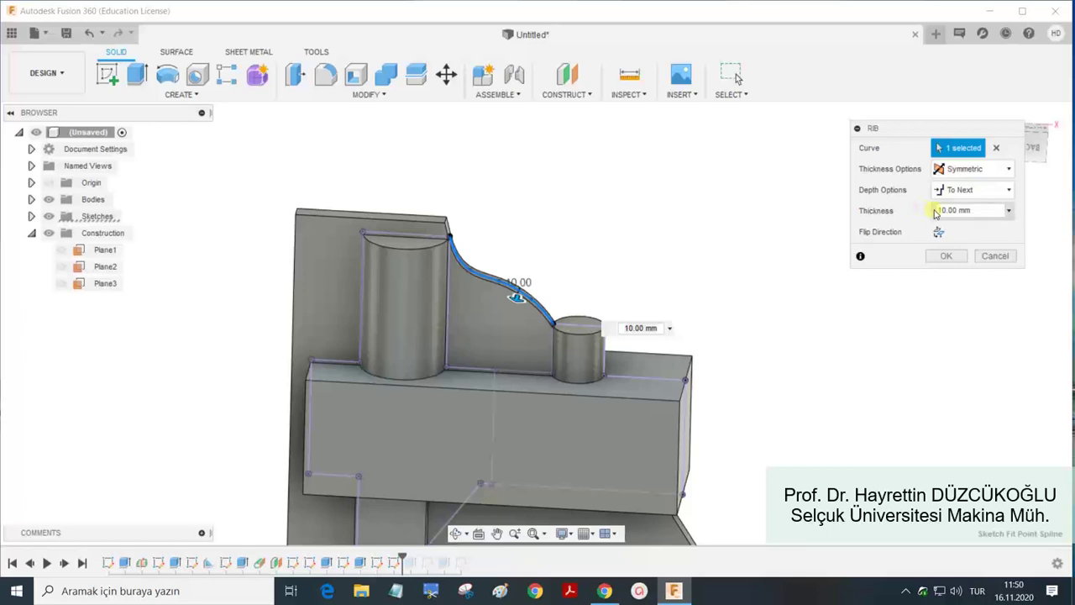
{"action": "left_click", "coordinate": [1009, 191]}
{"action": "left_click", "coordinate": [963, 225]}
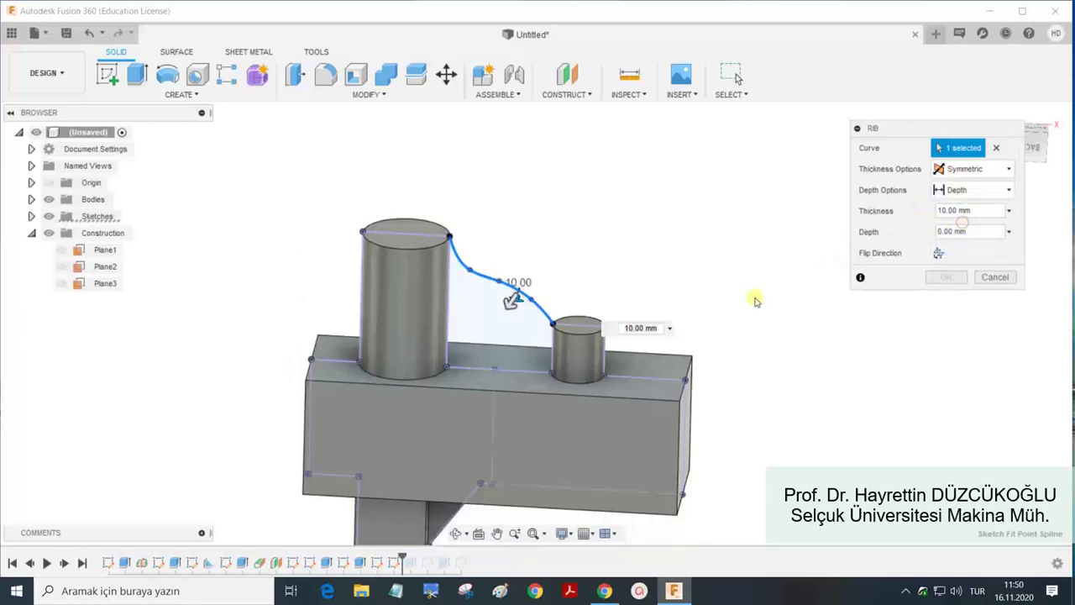
{"action": "middle_click_drag", "start_coordinate": [568, 261], "coordinate": [600, 241], "text": "shift"}
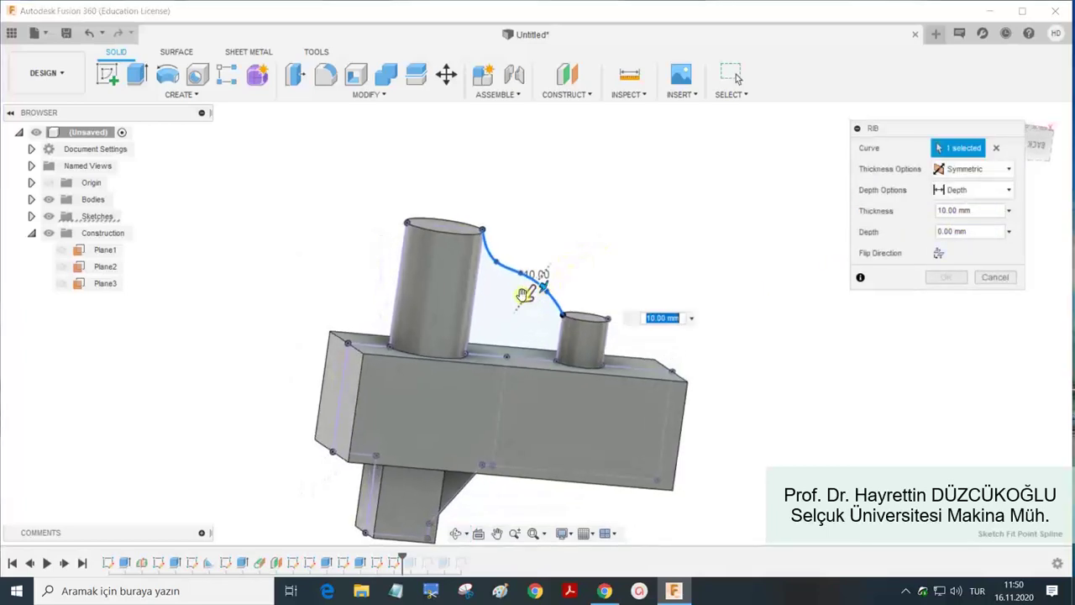
{"action": "left_click_drag", "start_coordinate": [511, 310], "coordinate": [466, 347]}
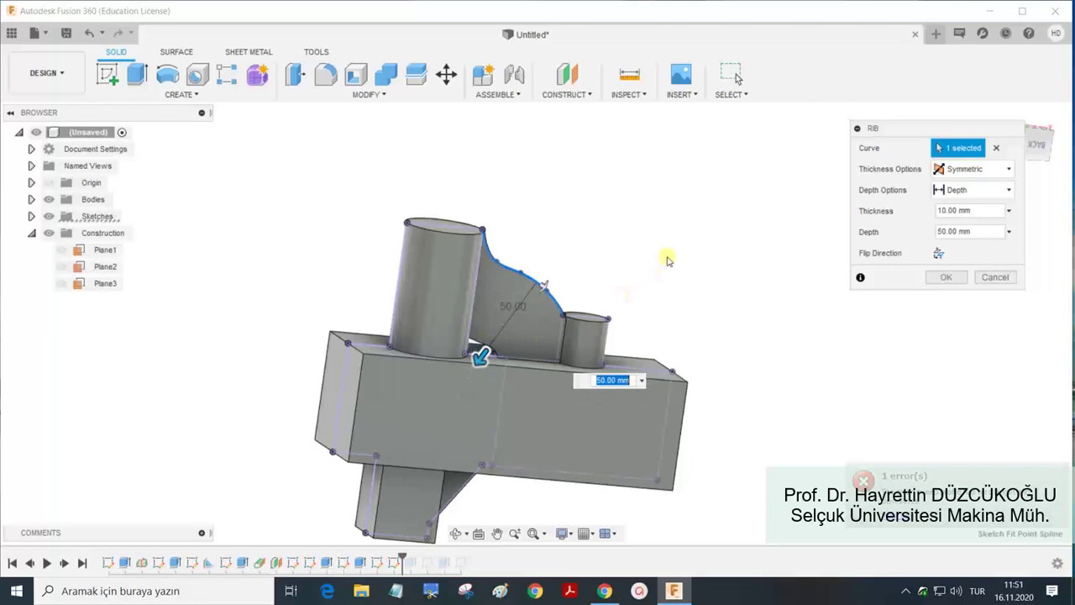
Zoom in on the rib preview from a side-on view and create the rib.
{"action": "middle_click_drag", "start_coordinate": [470, 354], "coordinate": [614, 257], "text": "shift"}
{"action": "scroll", "coordinate": [565, 316], "scroll_direction": "up", "scroll_amount": 2}
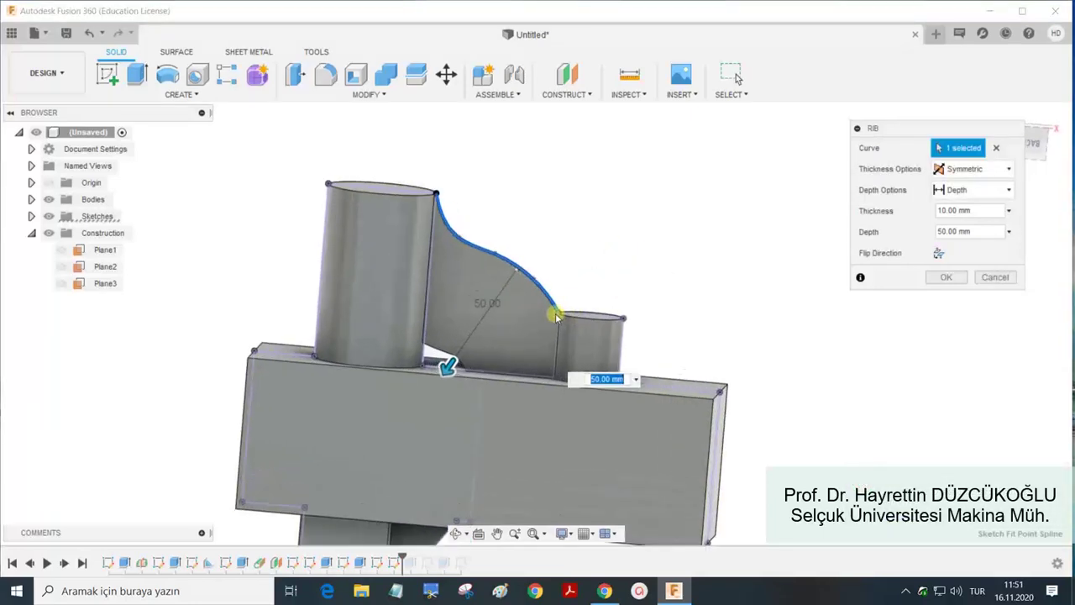
{"action": "scroll", "coordinate": [565, 316], "scroll_direction": "up", "scroll_amount": 1}
{"action": "scroll", "coordinate": [565, 317], "scroll_direction": "up", "scroll_amount": 3}
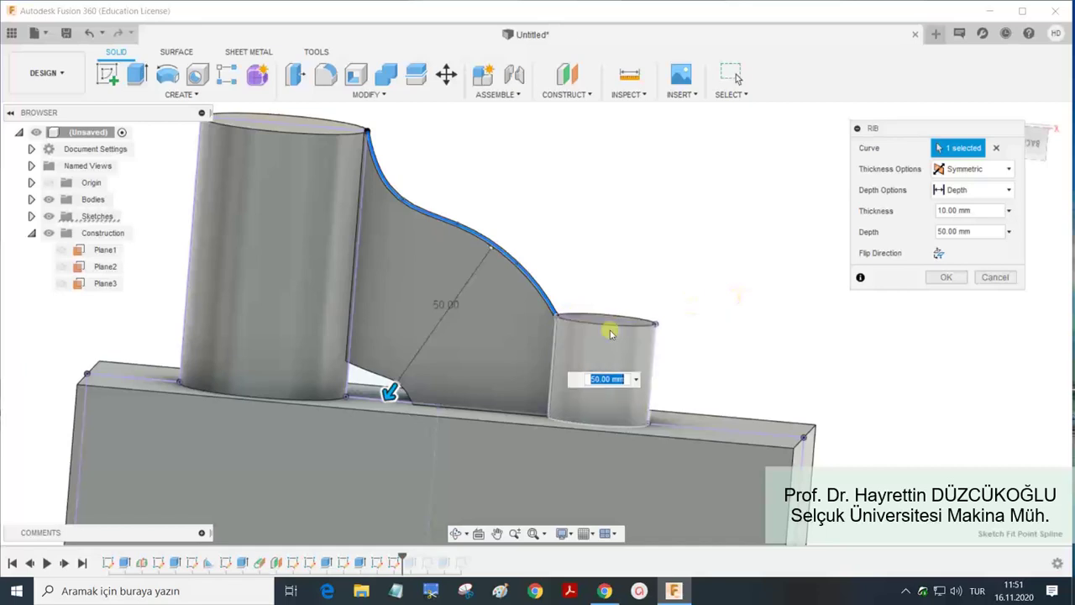
{"action": "scroll", "coordinate": [480, 400], "scroll_direction": "up", "scroll_amount": 2}
{"action": "scroll", "coordinate": [400, 394], "scroll_direction": "up", "scroll_amount": 2}
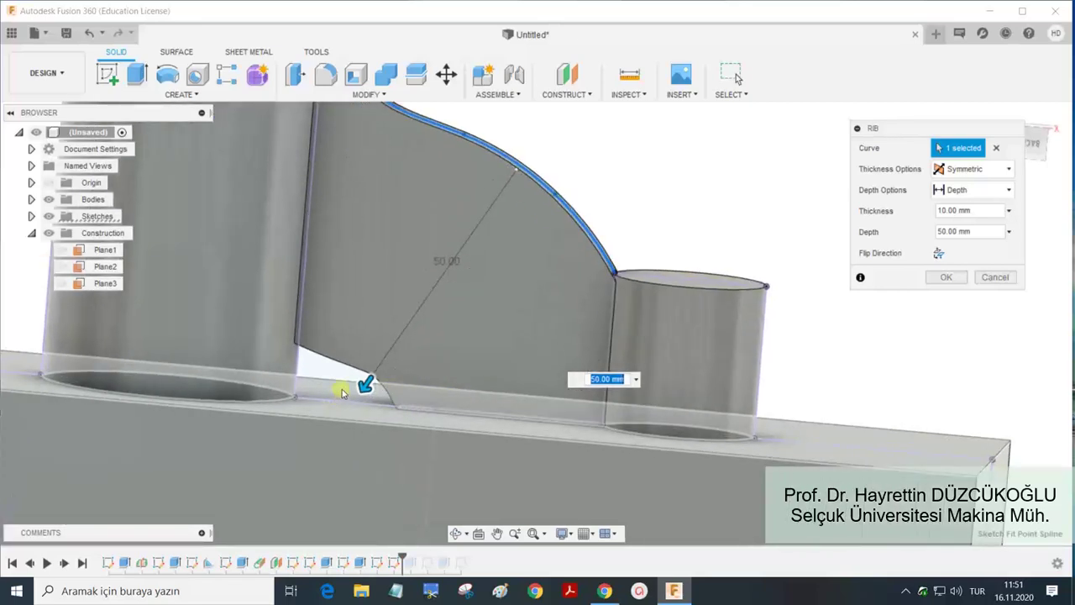
{"action": "mouse_move", "coordinate": [387, 405]}
{"action": "middle_mouse_down", "text": "shift"}
{"action": "mouse_move", "coordinate": [434, 377]}
{"action": "mouse_move", "coordinate": [384, 372]}
{"action": "mouse_move", "coordinate": [378, 403]}
{"action": "middle_mouse_up", "text": "shift"}
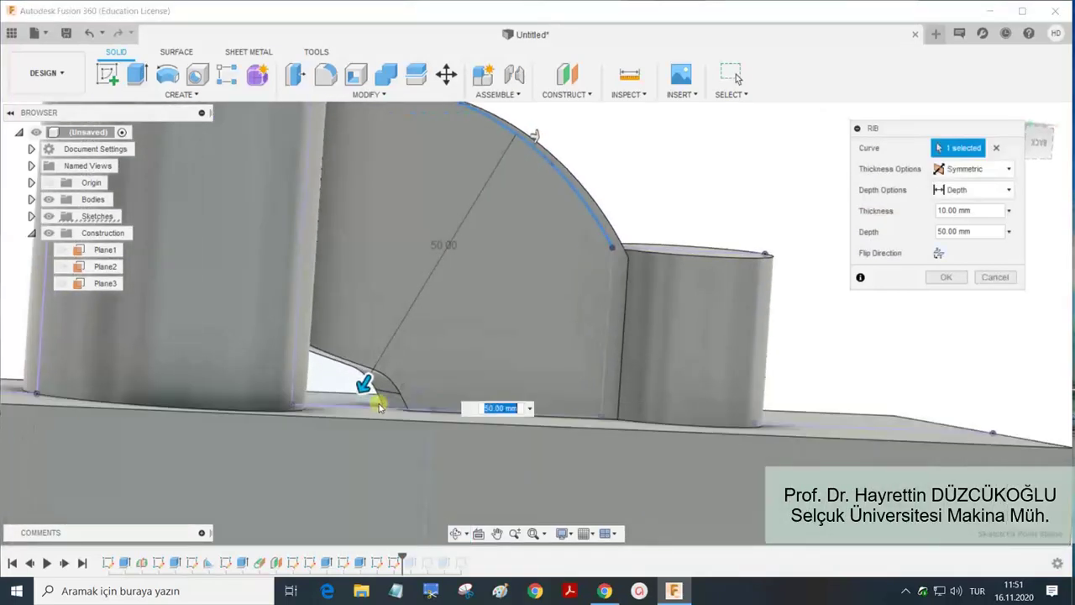
{"action": "left_click", "coordinate": [945, 278]}
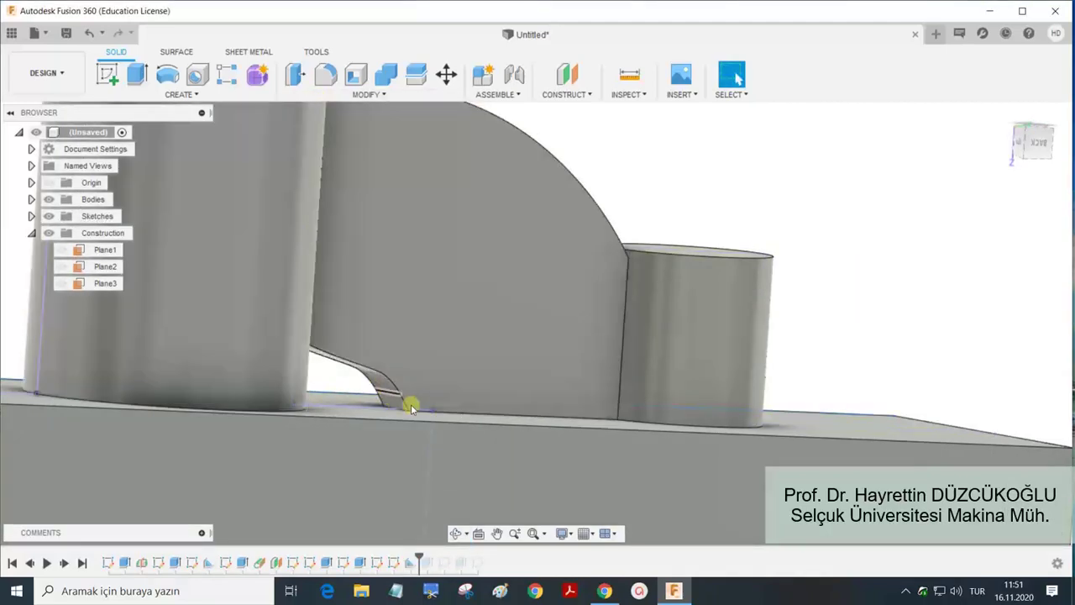
{"action": "left_click", "coordinate": [393, 403]}
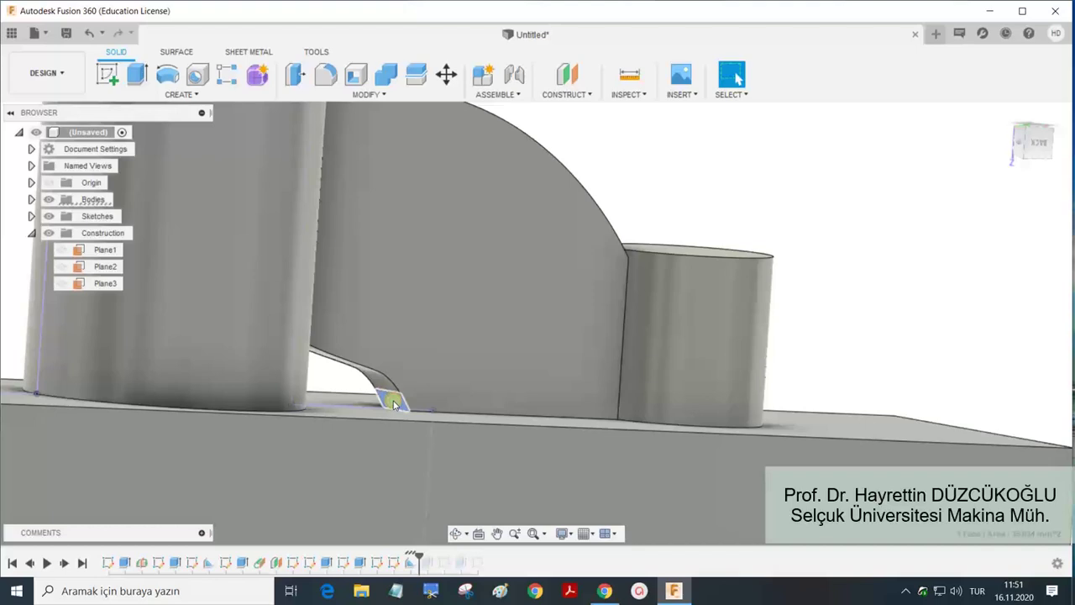
{"action": "key", "text": "e"}
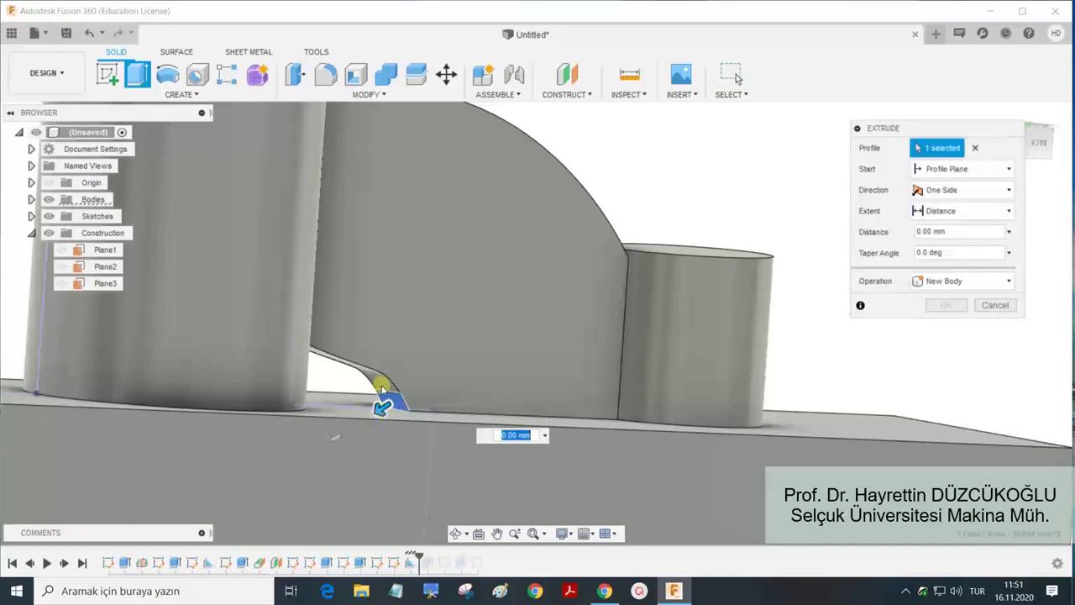
{"action": "key", "text": "Escape"}
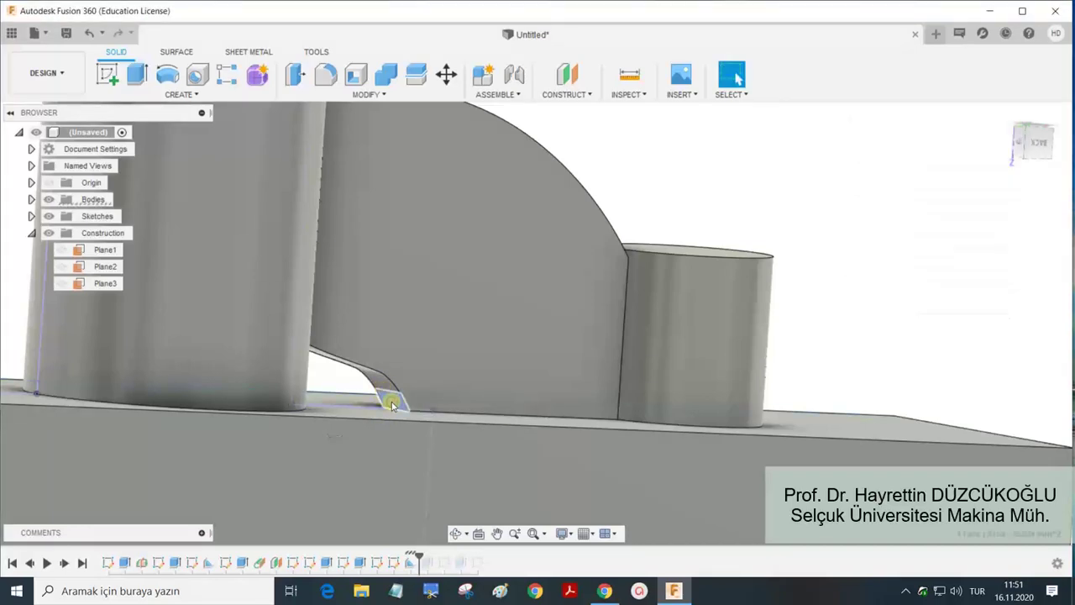
{"action": "left_click", "coordinate": [379, 387], "text": "shift"}
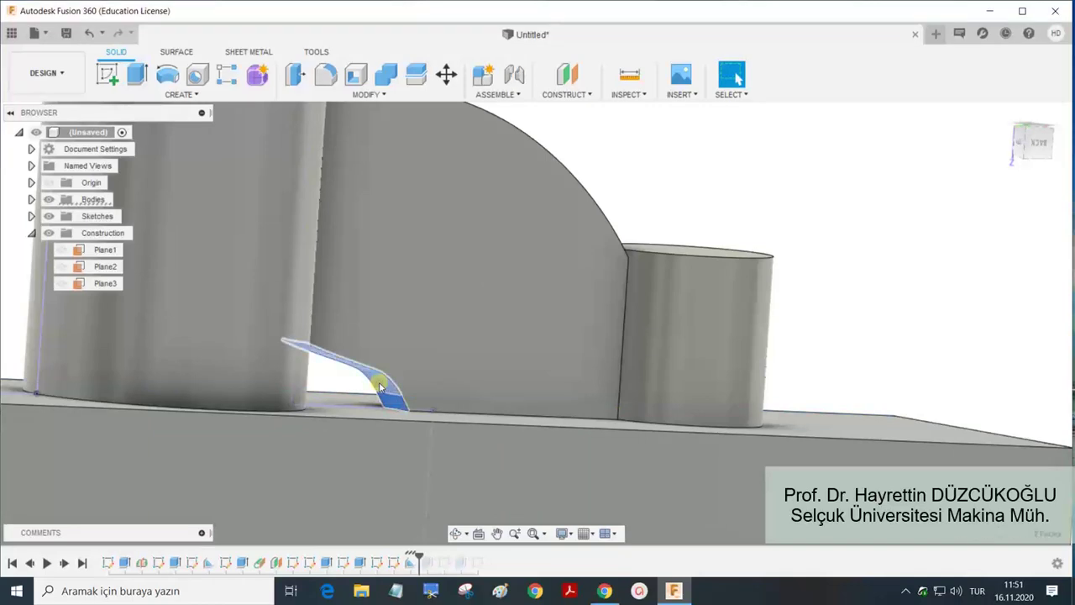
{"action": "key", "text": "e"}
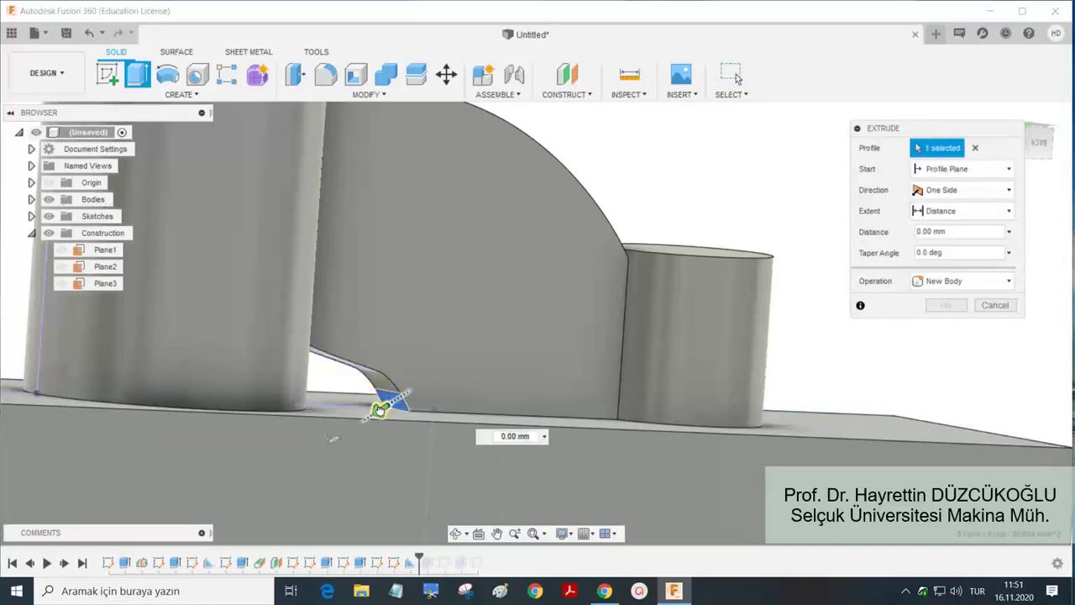
{"action": "left_click_drag", "start_coordinate": [380, 409], "coordinate": [349, 430]}
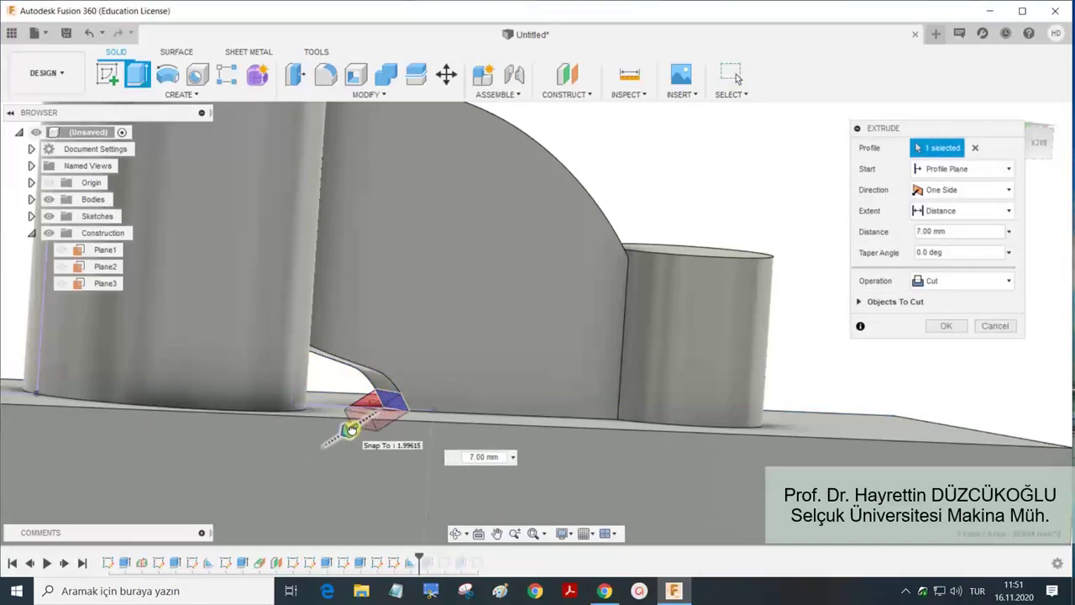
{"action": "left_click", "coordinate": [983, 280]}
{"action": "left_click", "coordinate": [928, 291]}
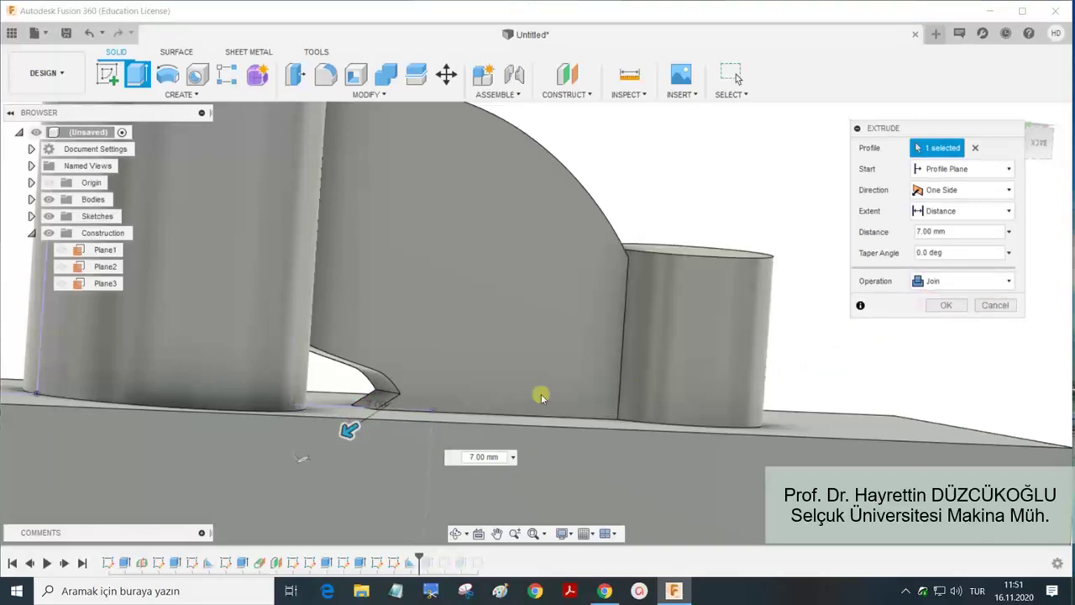
{"action": "left_click", "coordinate": [381, 386]}
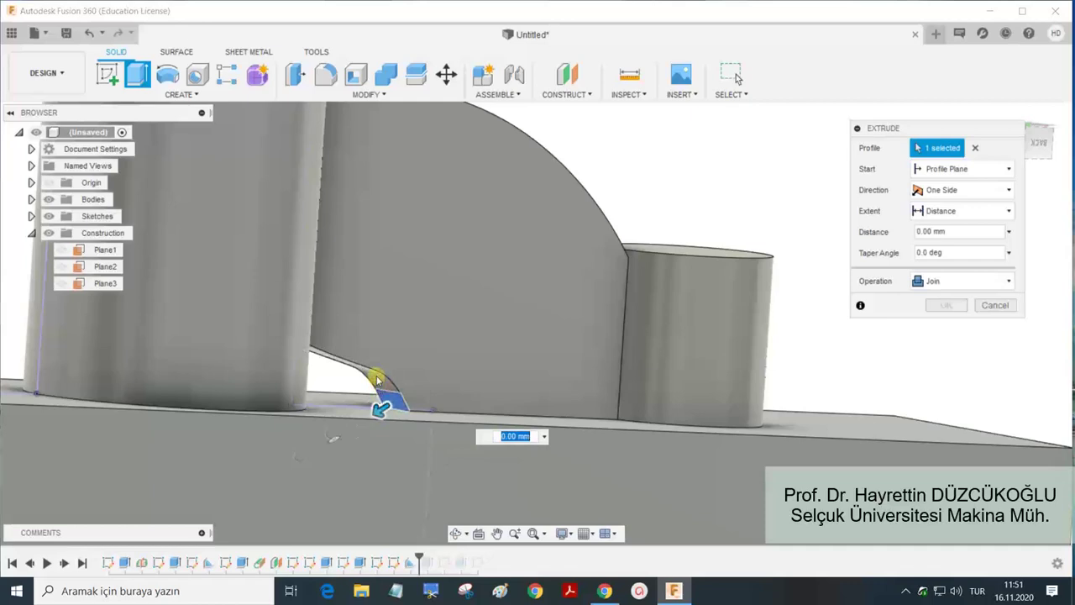
{"action": "mouse_move", "coordinate": [387, 369]}
{"action": "middle_mouse_down", "text": "shift"}
{"action": "mouse_move", "coordinate": [395, 331]}
{"action": "mouse_move", "coordinate": [372, 343]}
{"action": "mouse_move", "coordinate": [361, 383]}
{"action": "middle_mouse_up", "text": "shift"}
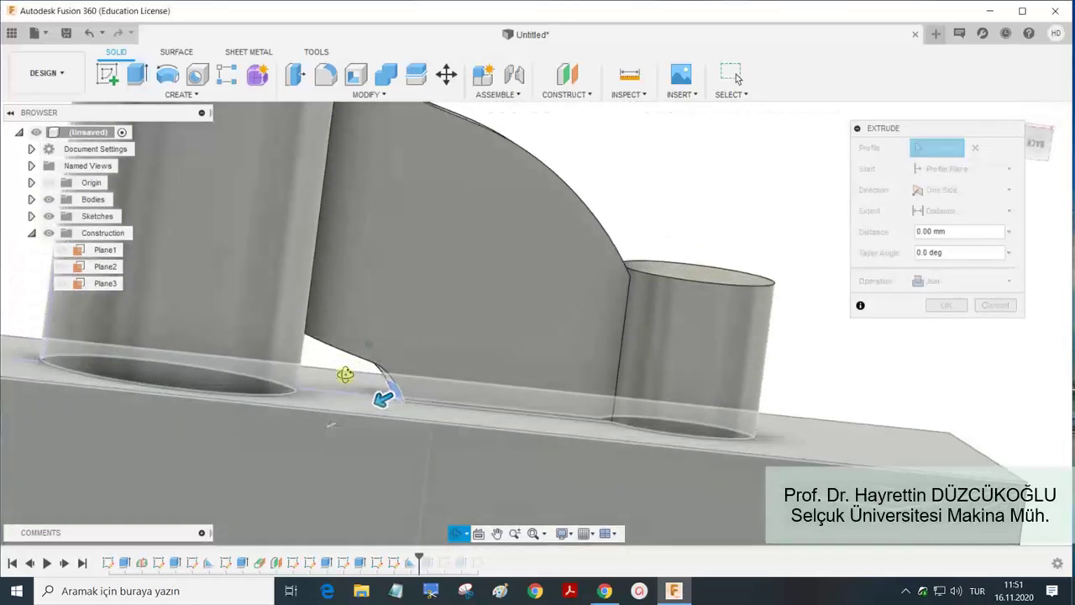
{"action": "key", "text": "Escape"}
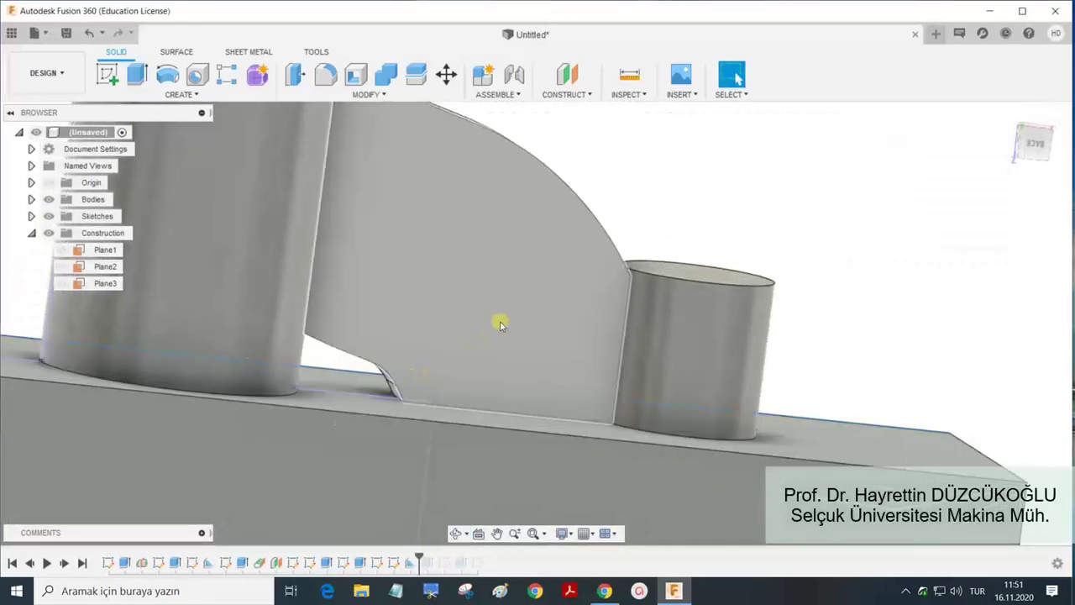
{"action": "mouse_move", "coordinate": [499, 321]}
{"action": "middle_mouse_down", "text": "shift"}
{"action": "mouse_move", "coordinate": [547, 331]}
{"action": "mouse_move", "coordinate": [525, 336]}
{"action": "middle_mouse_up", "text": "shift"}
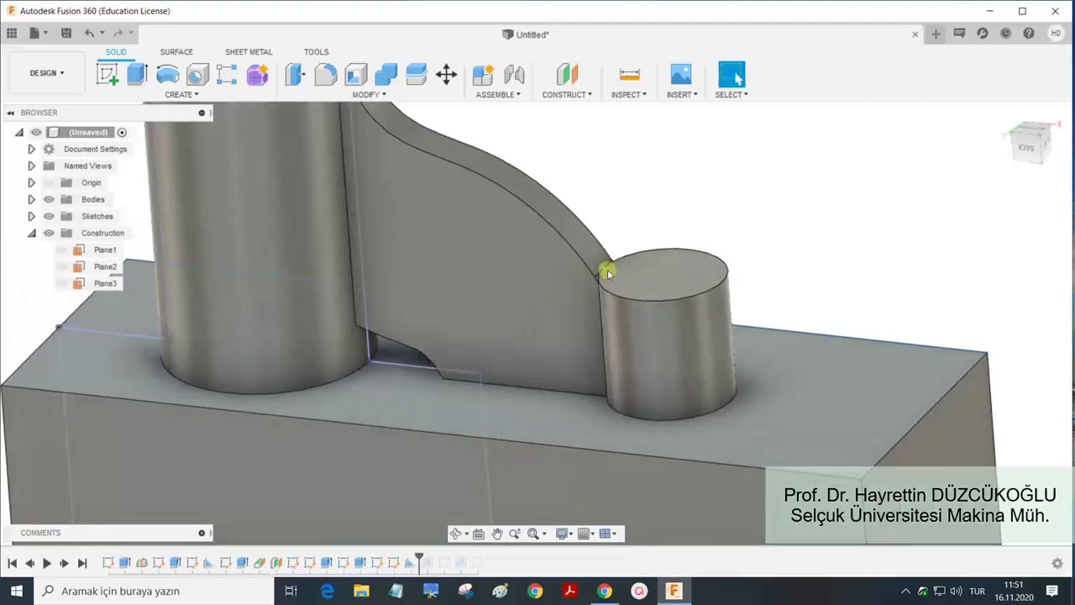
{"action": "scroll", "coordinate": [614, 273], "scroll_direction": "up", "scroll_amount": 3}
{"action": "scroll", "coordinate": [614, 273], "scroll_direction": "down", "scroll_amount": 2}
{"action": "scroll", "coordinate": [619, 282], "scroll_direction": "down", "scroll_amount": 3}
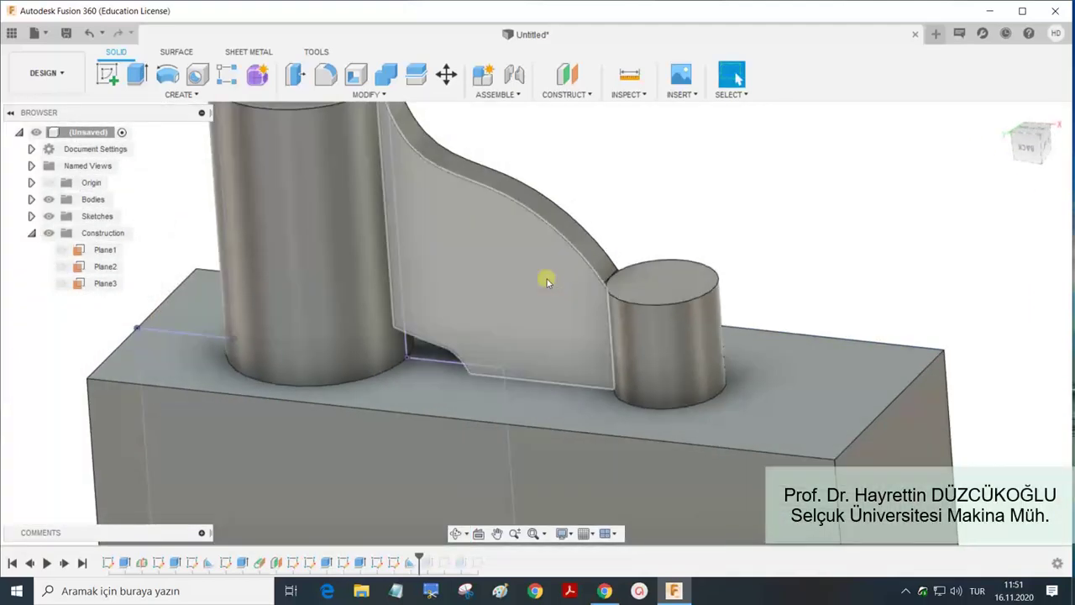
{"action": "scroll", "coordinate": [527, 269], "scroll_direction": "down", "scroll_amount": 2}
{"action": "mouse_move", "coordinate": [542, 284]}
{"action": "middle_mouse_down", "text": "shift"}
{"action": "mouse_move", "coordinate": [510, 211]}
{"action": "mouse_move", "coordinate": [533, 232]}
{"action": "middle_mouse_up", "text": "shift"}
{"action": "scroll", "coordinate": [509, 214], "scroll_direction": "down", "scroll_amount": 1}
{"action": "left_click_drag", "start_coordinate": [563, 217], "coordinate": [521, 223]}
{"action": "key", "text": "Escape"}
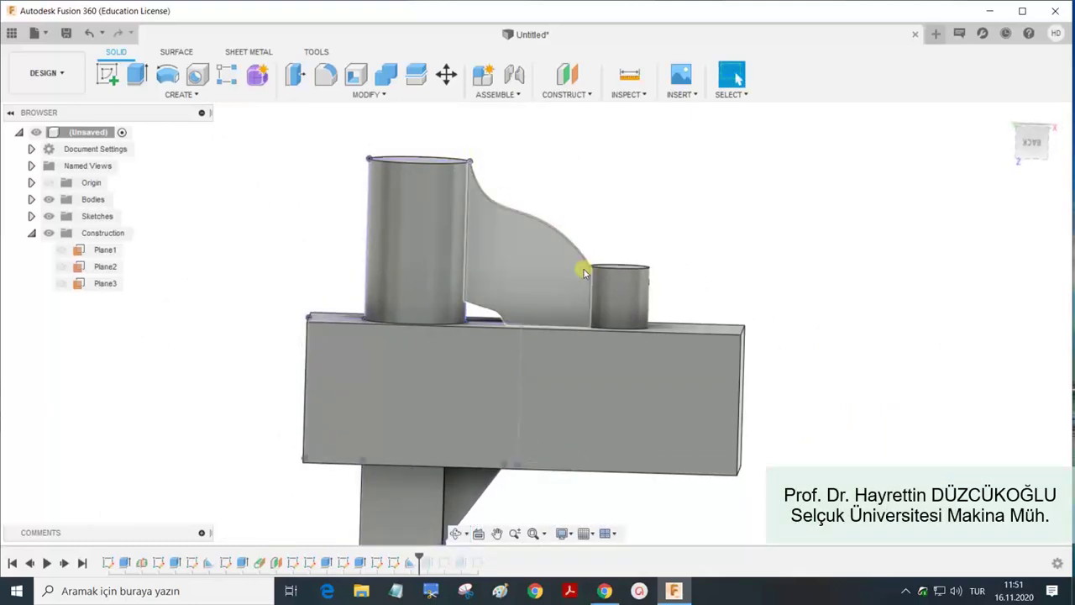
Orbit the part, select then deselect the curved rib, and open the Create features list.
{"action": "middle_click_drag", "start_coordinate": [576, 254], "coordinate": [484, 299], "text": "shift"}
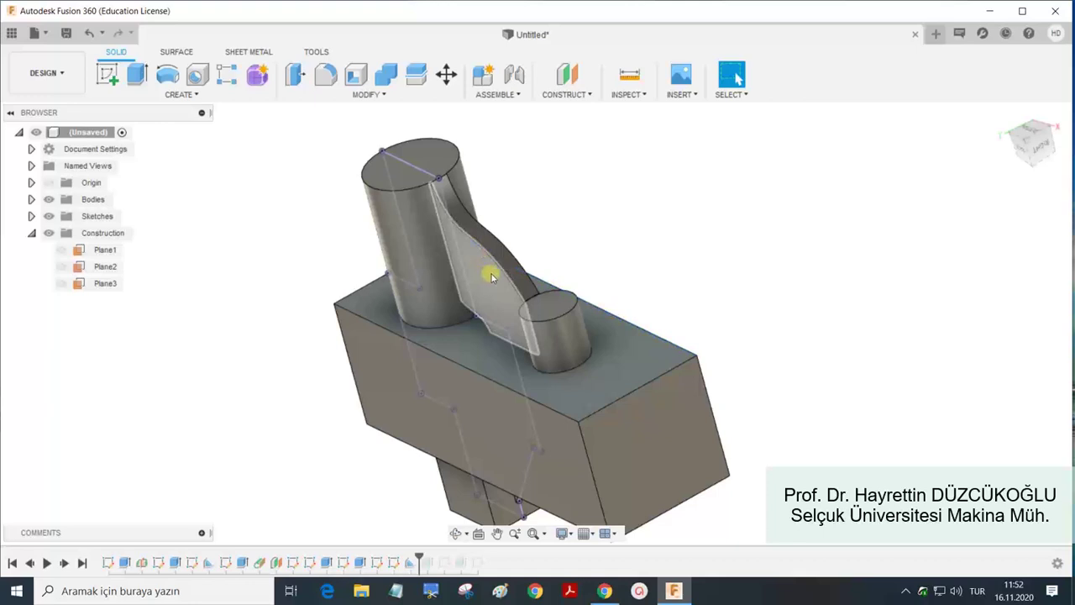
{"action": "left_click", "coordinate": [411, 562]}
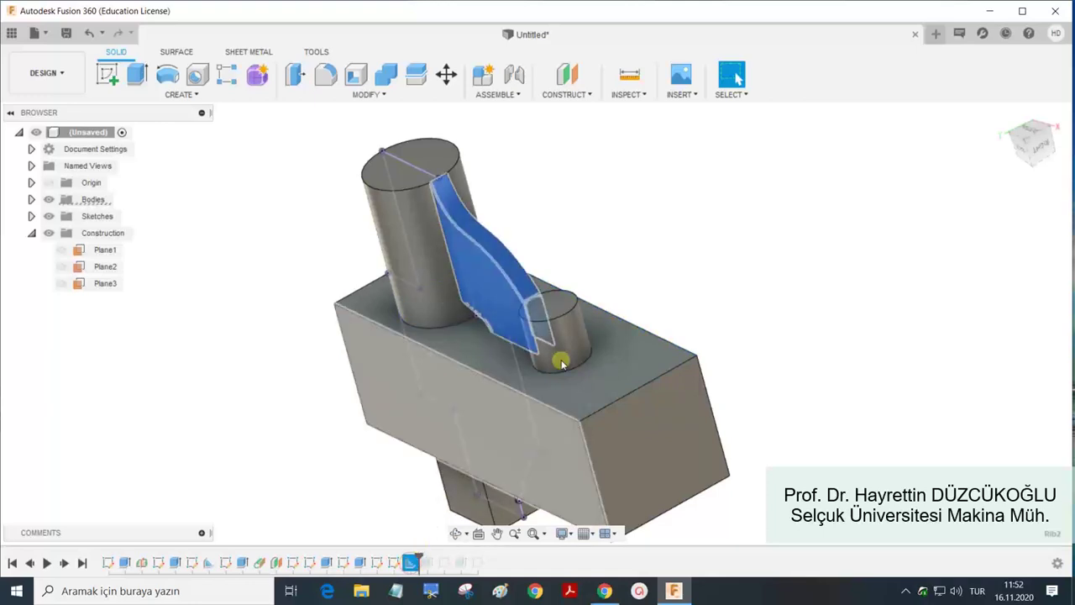
{"action": "left_click", "coordinate": [657, 254]}
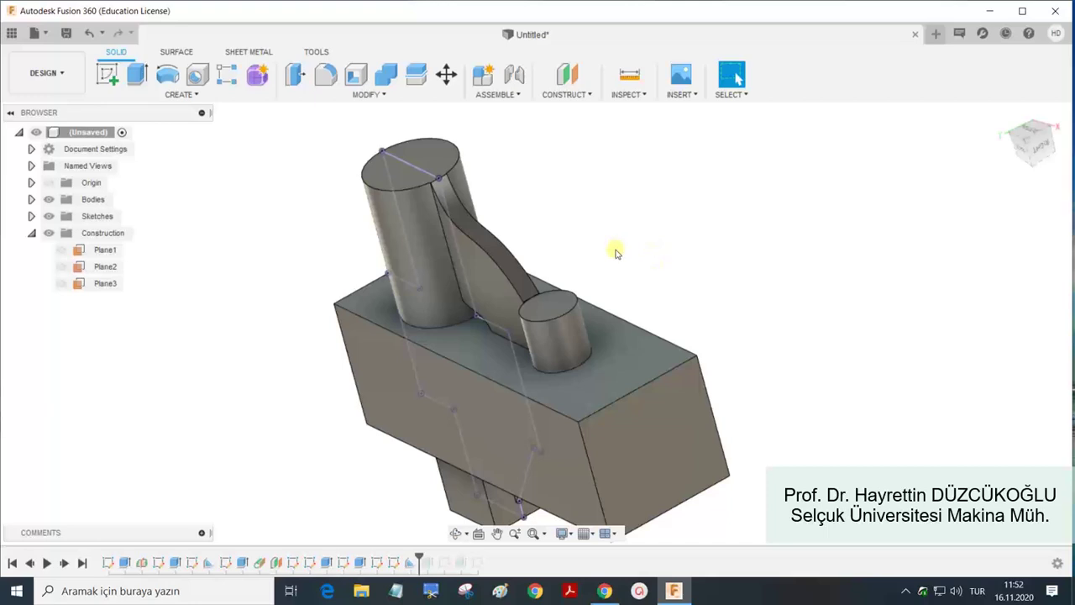
{"action": "middle_click_drag", "start_coordinate": [617, 249], "coordinate": [628, 240], "text": "shift"}
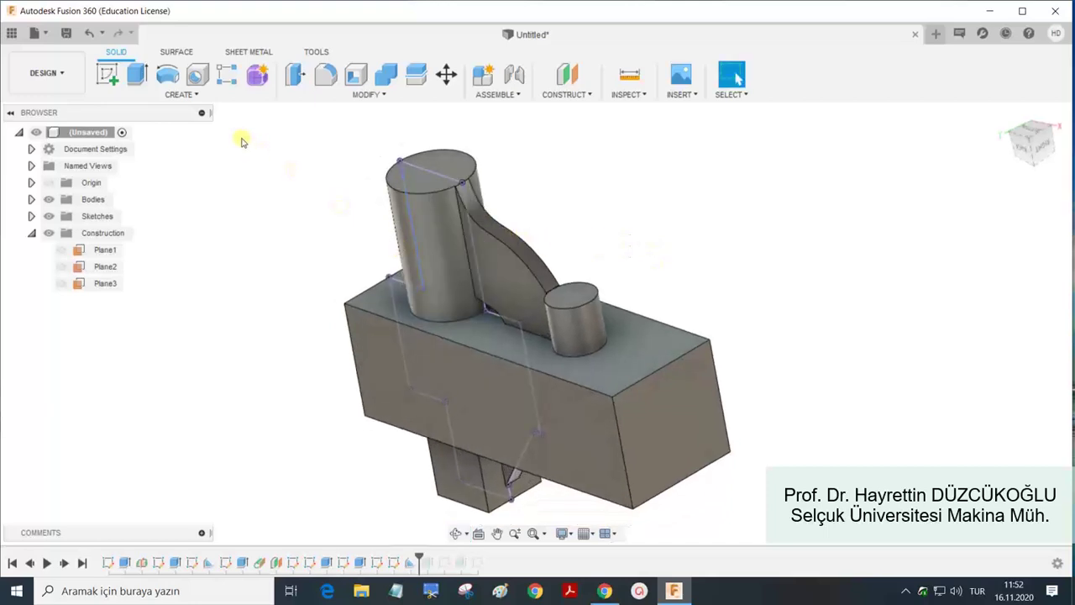
{"action": "left_click", "coordinate": [202, 98]}
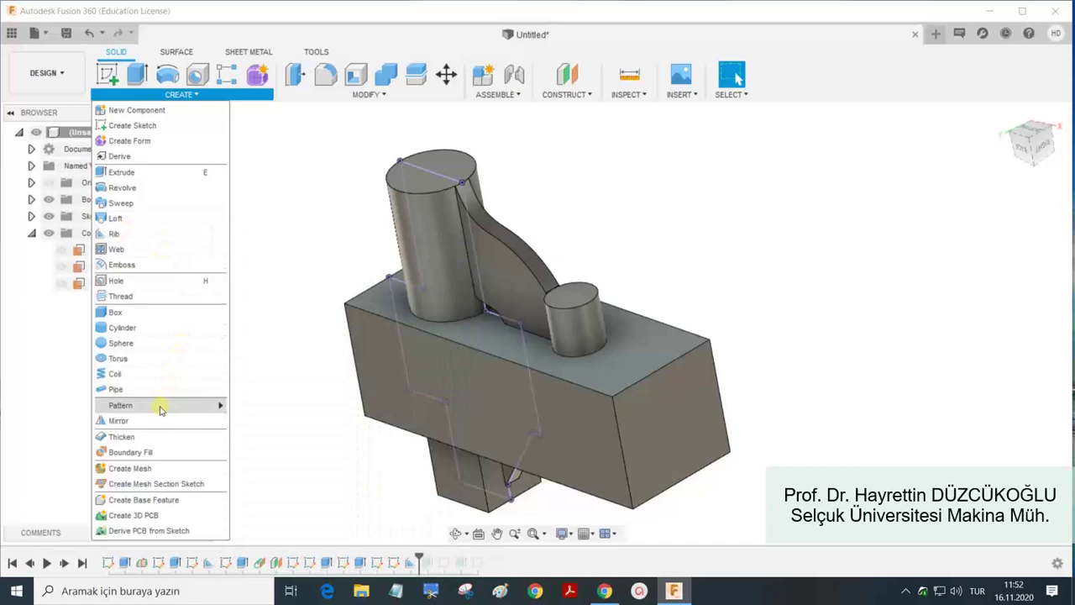
{"action": "mouse_move", "coordinate": [120, 404]}
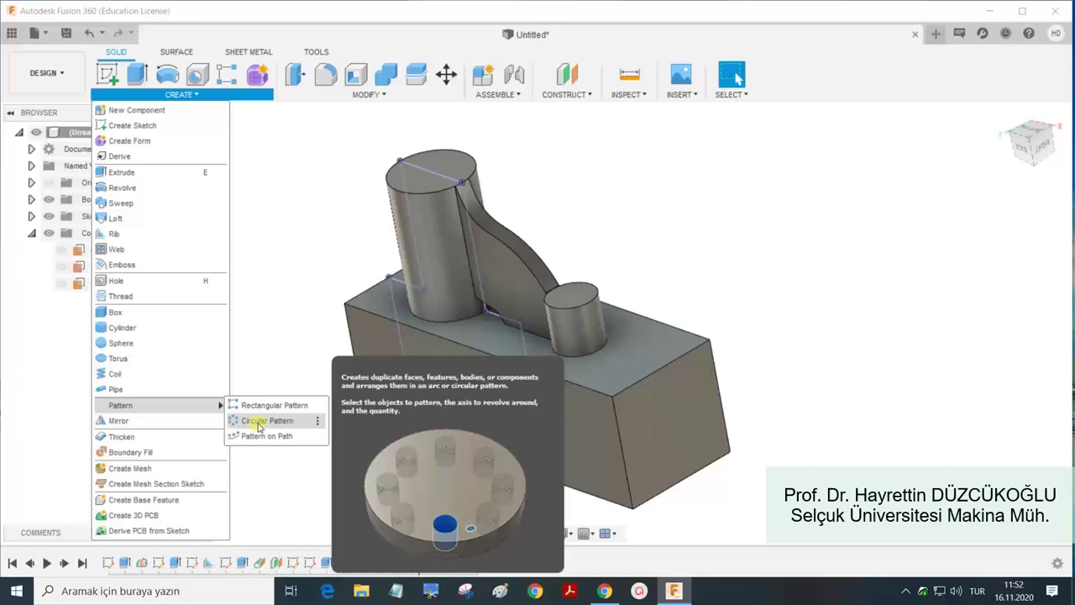
Start a Features-type circular pattern with the curved rib as its object.
{"action": "left_click", "coordinate": [258, 426]}
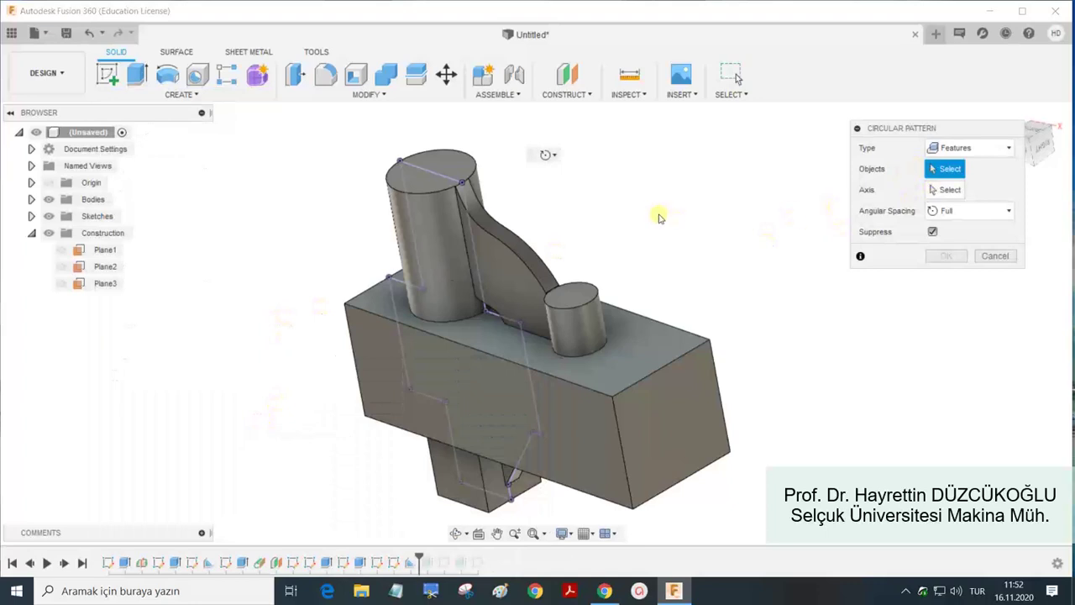
{"action": "left_click", "coordinate": [999, 150]}
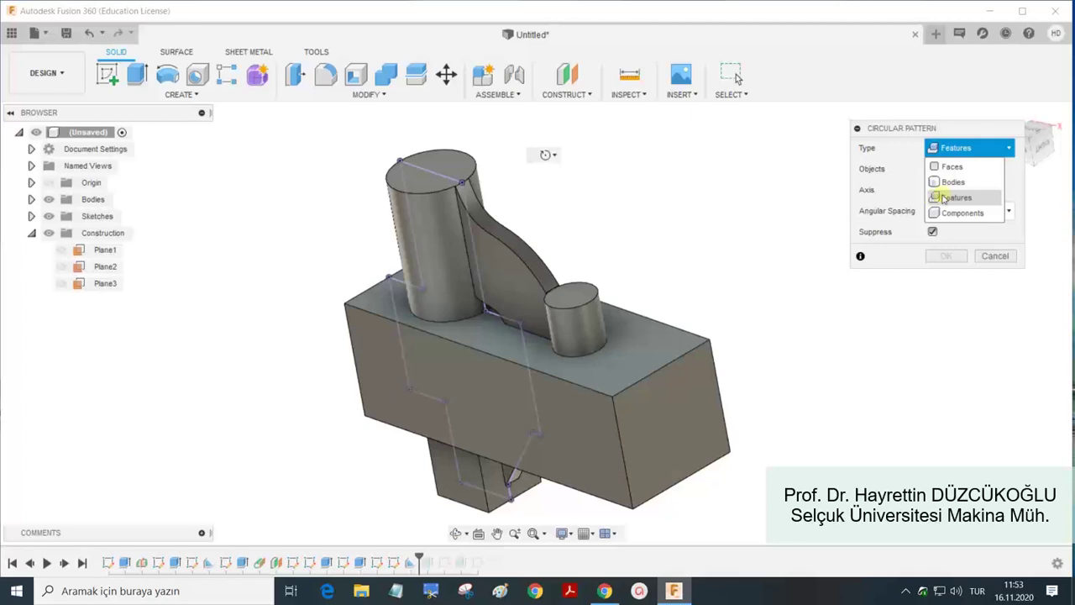
{"action": "left_click", "coordinate": [942, 197]}
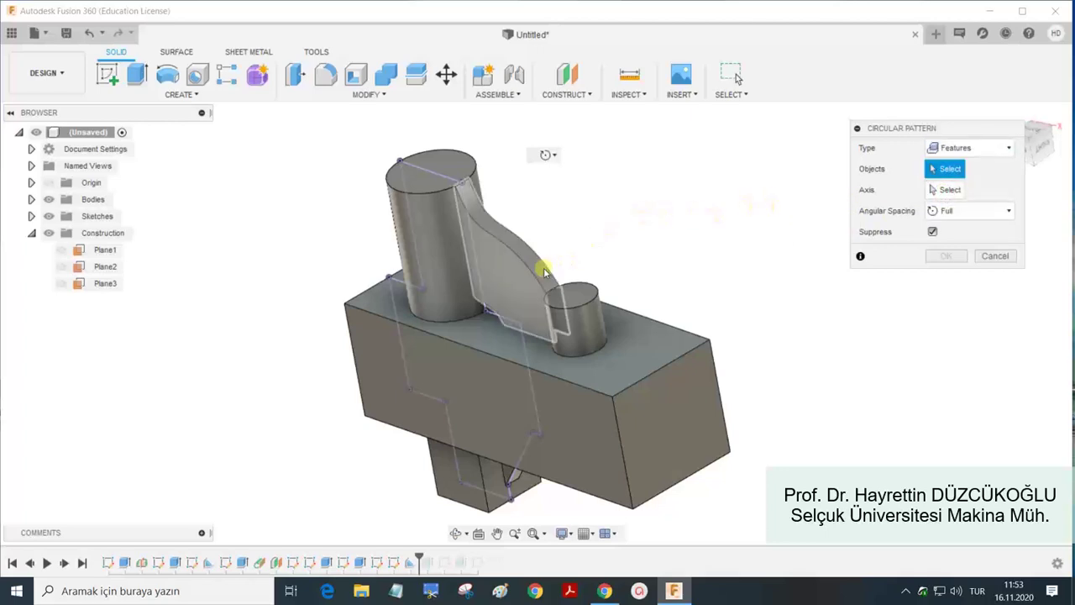
{"action": "left_click", "coordinate": [511, 267]}
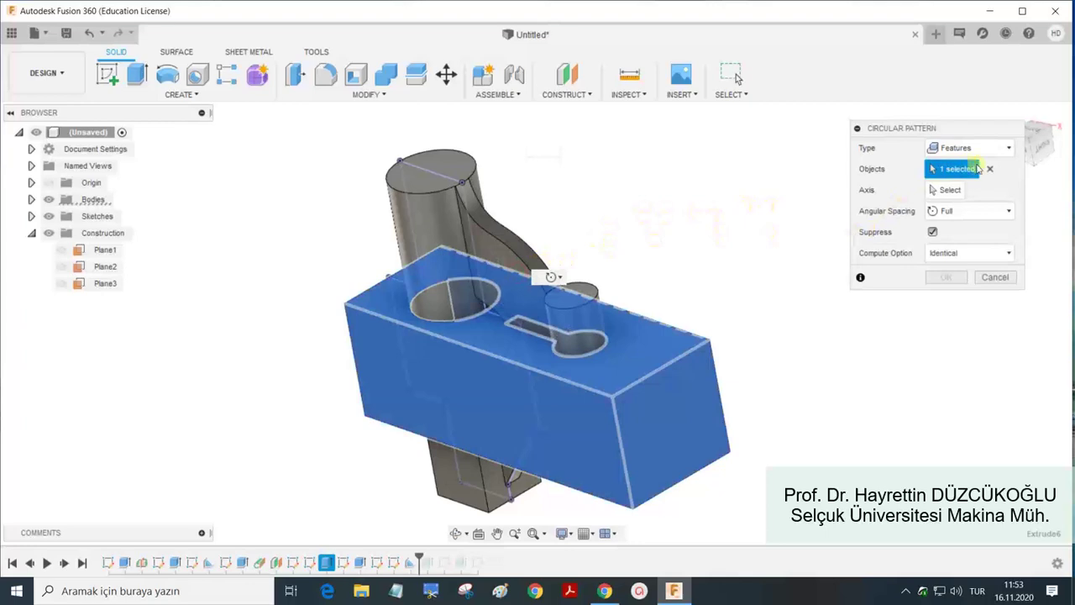
{"action": "left_click", "coordinate": [989, 169]}
{"action": "left_click", "coordinate": [509, 256]}
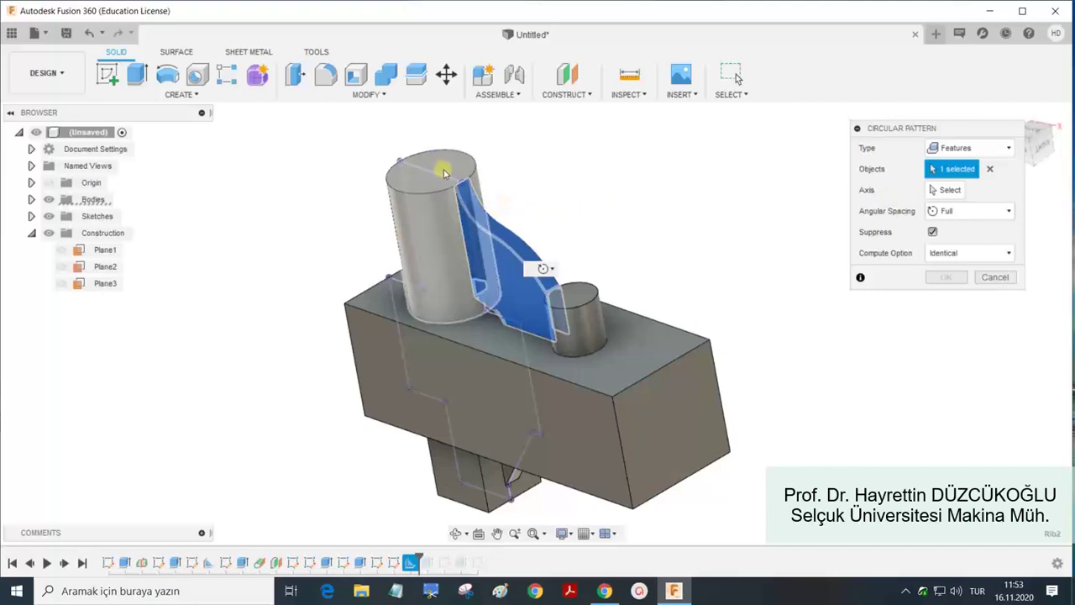
{"action": "left_click", "coordinate": [587, 96]}
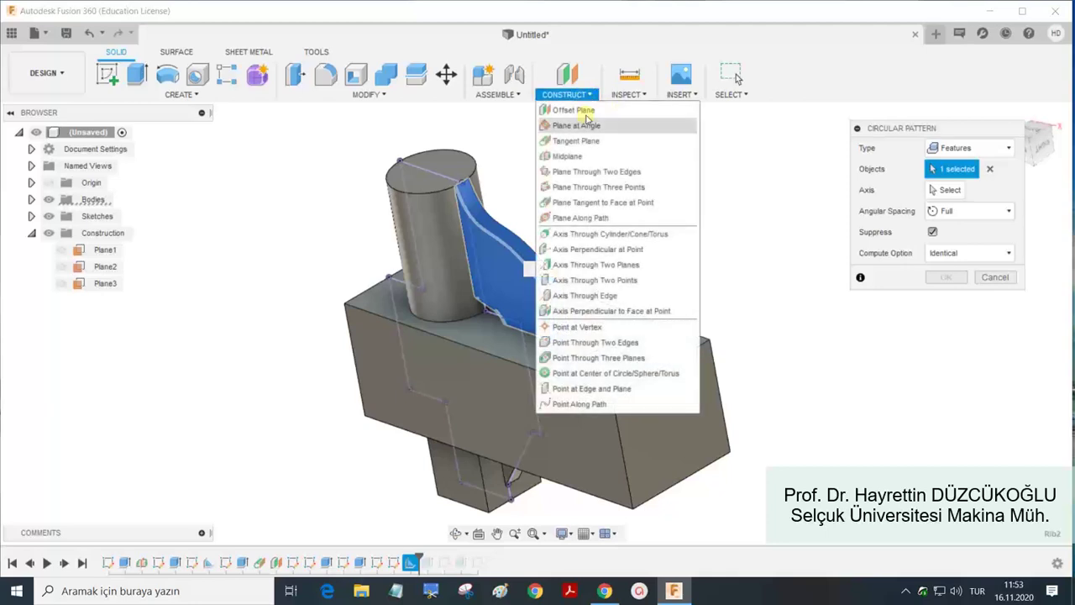
Create construction Axis1 through the tall cylinder's centre.
{"action": "left_click", "coordinate": [602, 235]}
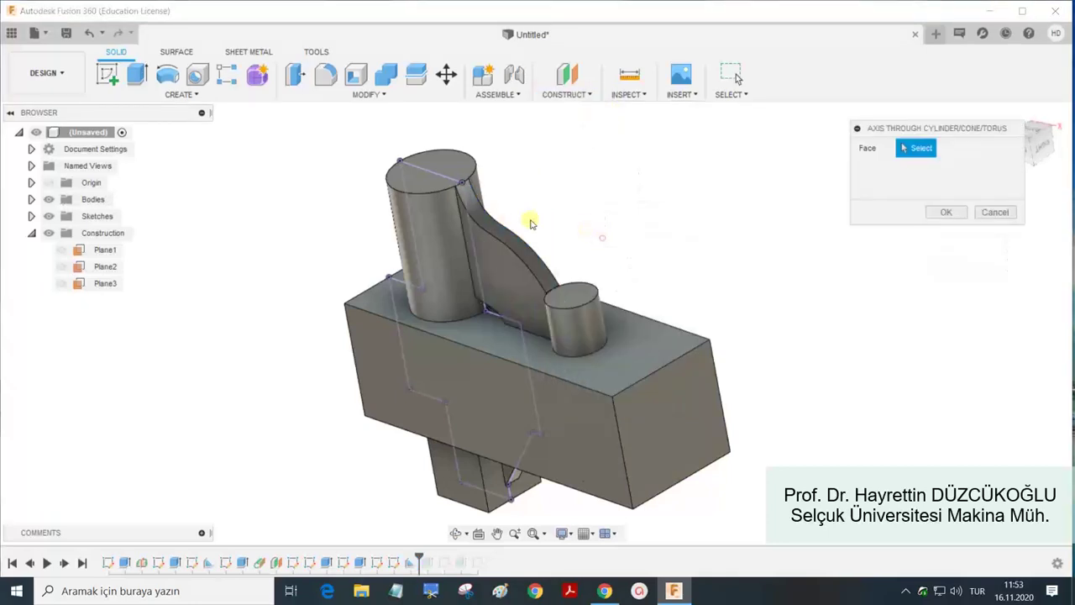
{"action": "left_click", "coordinate": [438, 210]}
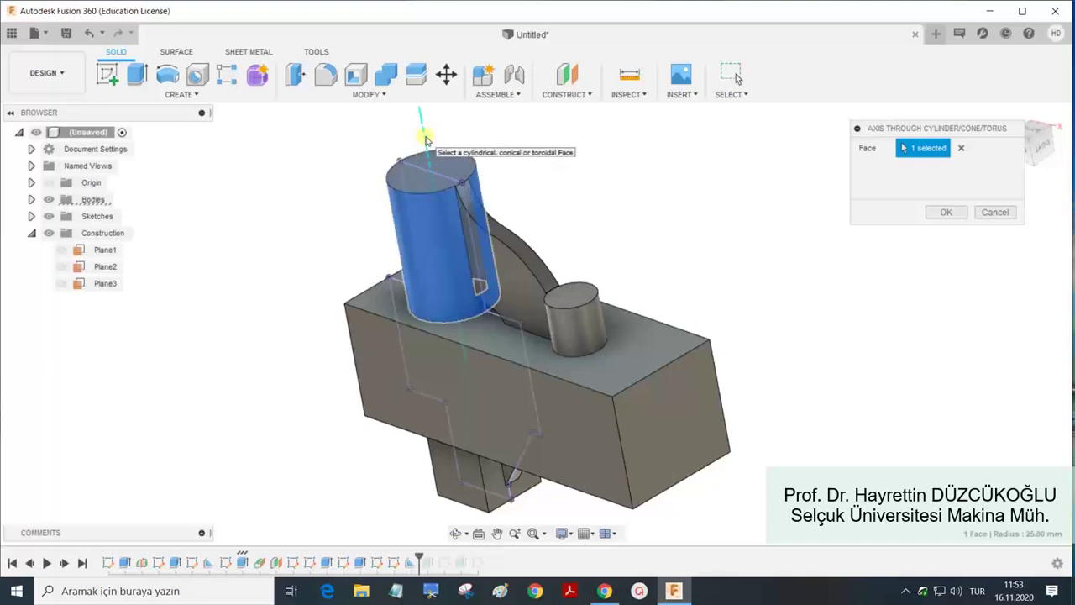
{"action": "left_click", "coordinate": [583, 94]}
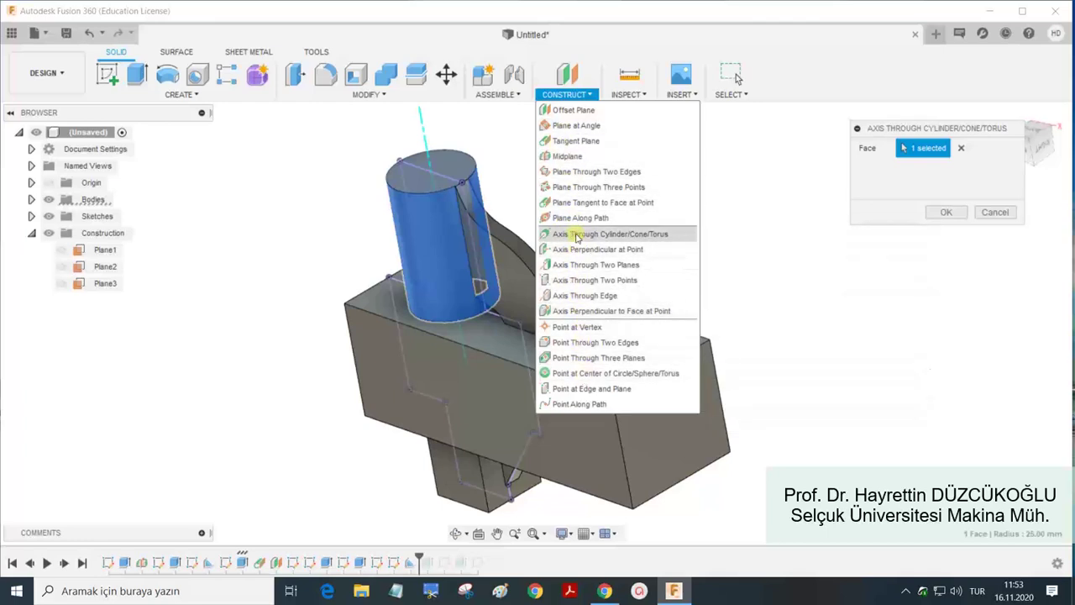
{"action": "left_click", "coordinate": [955, 215]}
{"action": "left_click", "coordinate": [955, 212]}
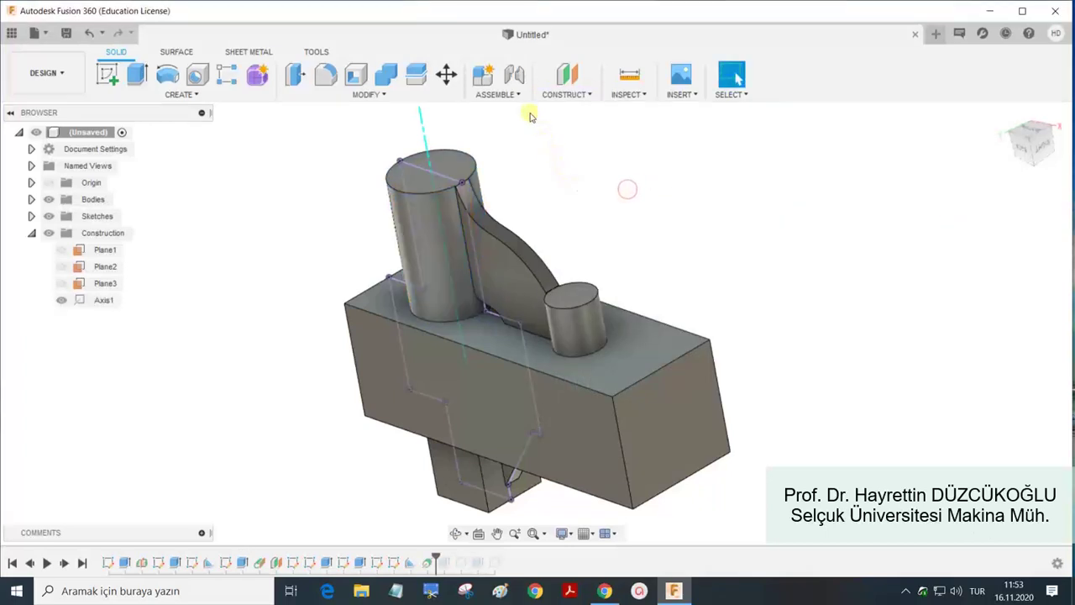
{"action": "left_click", "coordinate": [179, 93]}
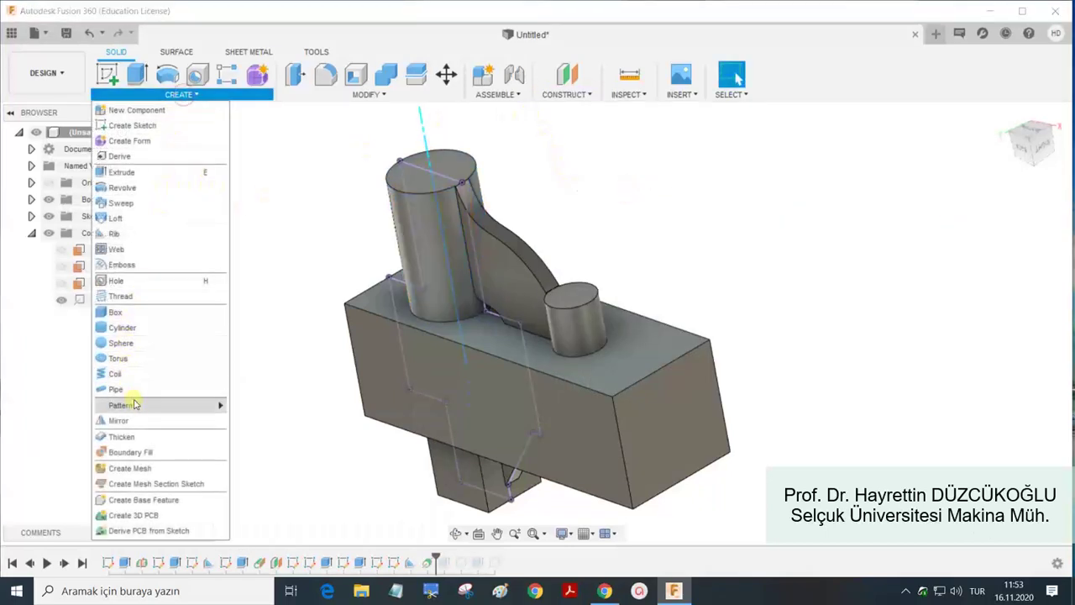
Start a circular pattern of the curved rib around Axis1.
{"action": "mouse_move", "coordinate": [122, 405]}
{"action": "left_click", "coordinate": [258, 421]}
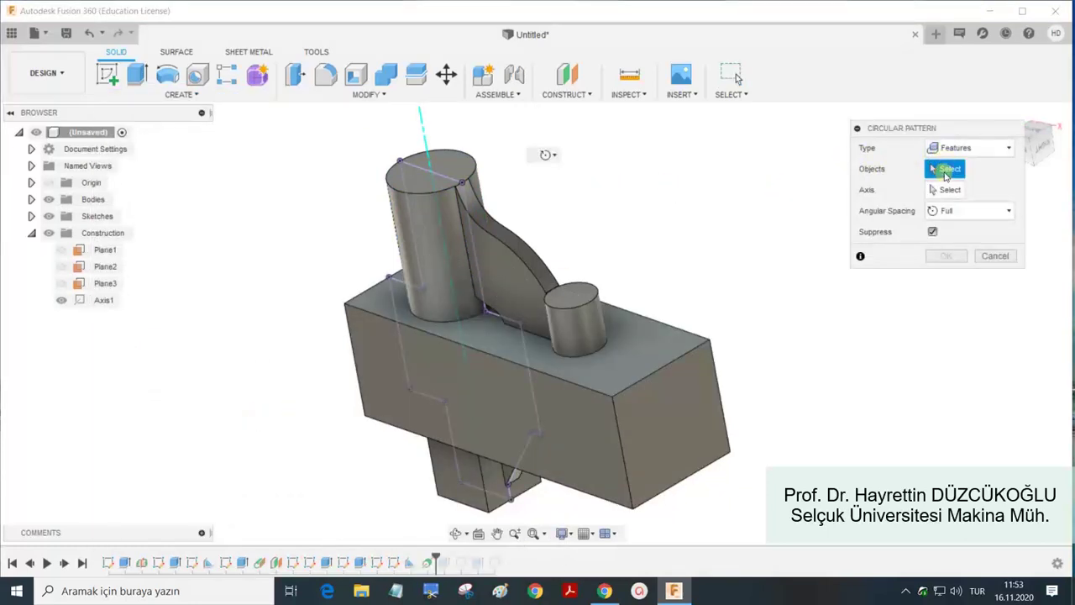
{"action": "left_click", "coordinate": [512, 266]}
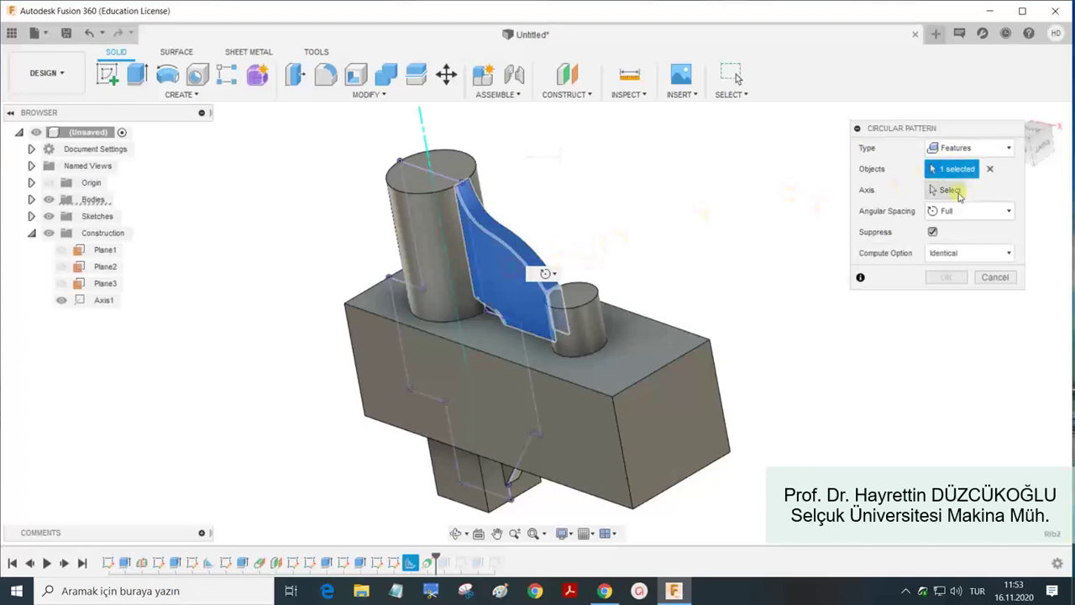
{"action": "left_click", "coordinate": [945, 190]}
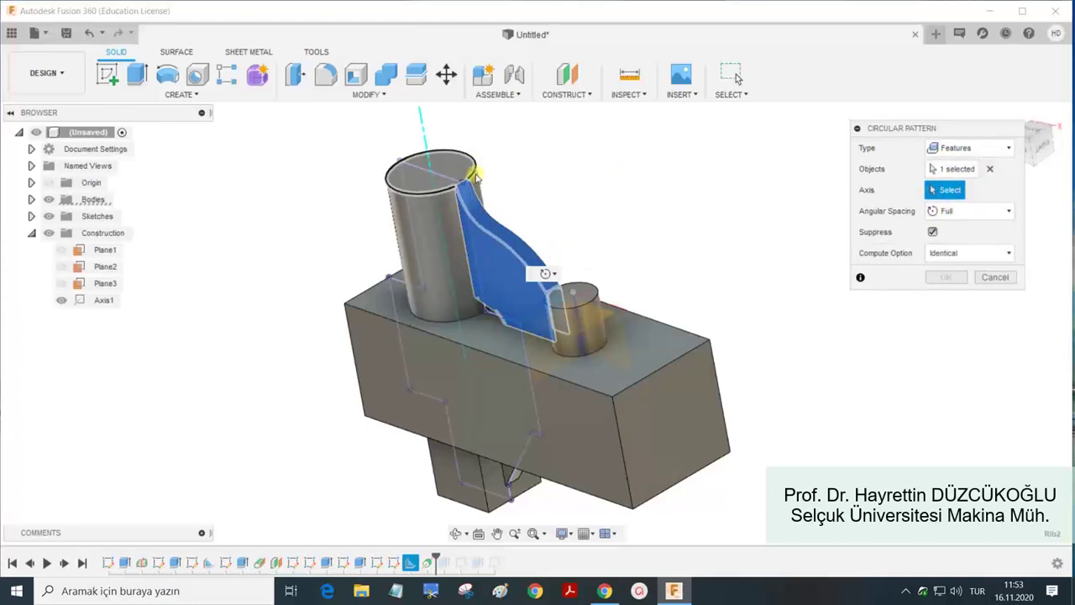
{"action": "left_click", "coordinate": [423, 144]}
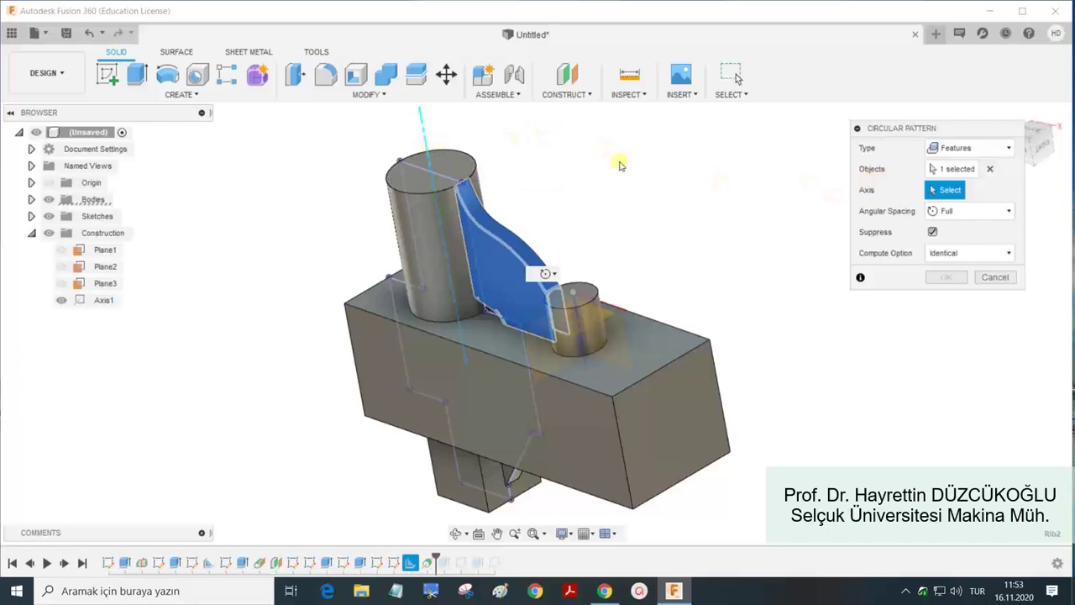
{"action": "left_click", "coordinate": [425, 131]}
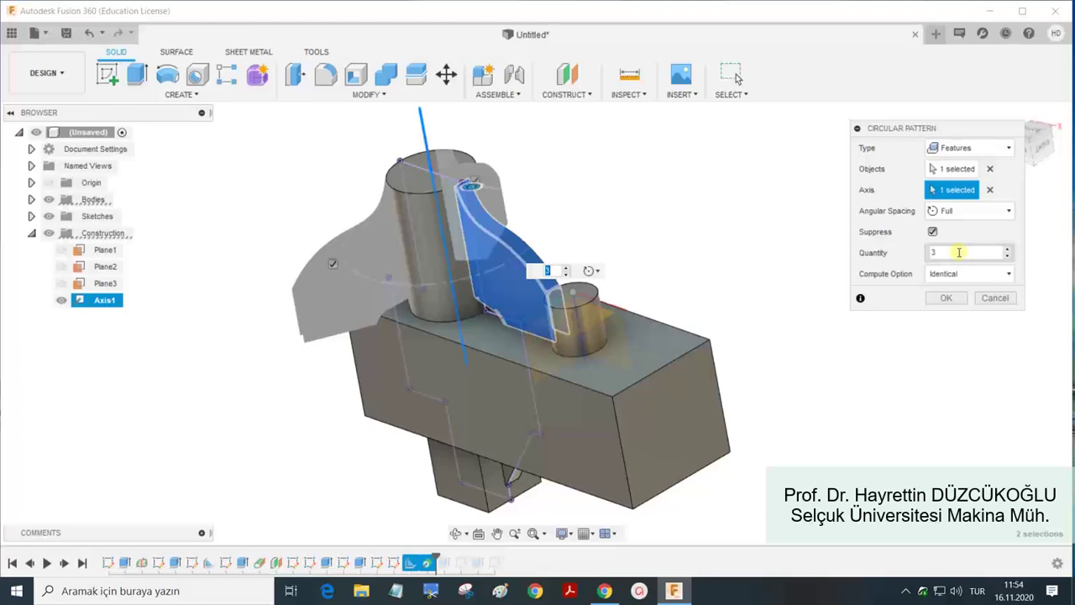
{"action": "middle_click_drag", "start_coordinate": [689, 269], "coordinate": [588, 303], "text": "shift"}
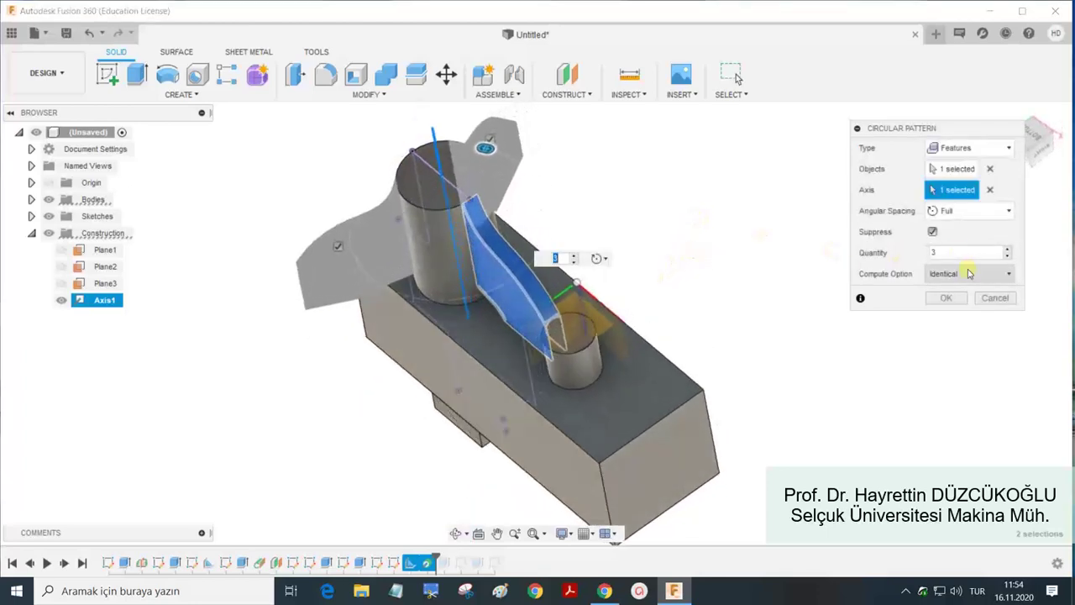
Set the pattern to 4 copies spread over a 270° angle.
{"action": "left_click", "coordinate": [931, 251]}
{"action": "type", "text": "4"}
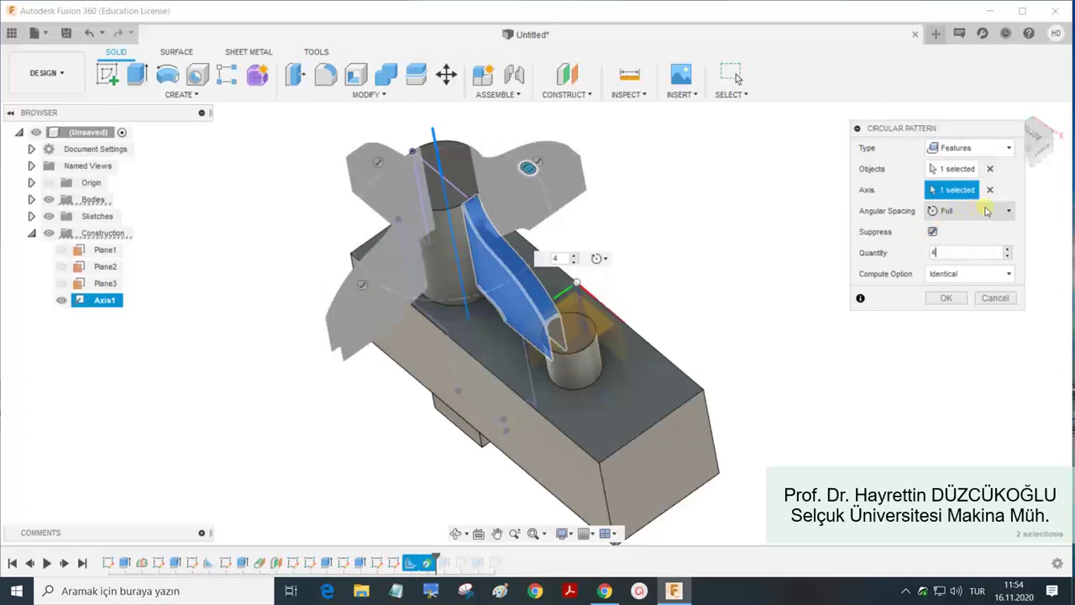
{"action": "left_click", "coordinate": [989, 212]}
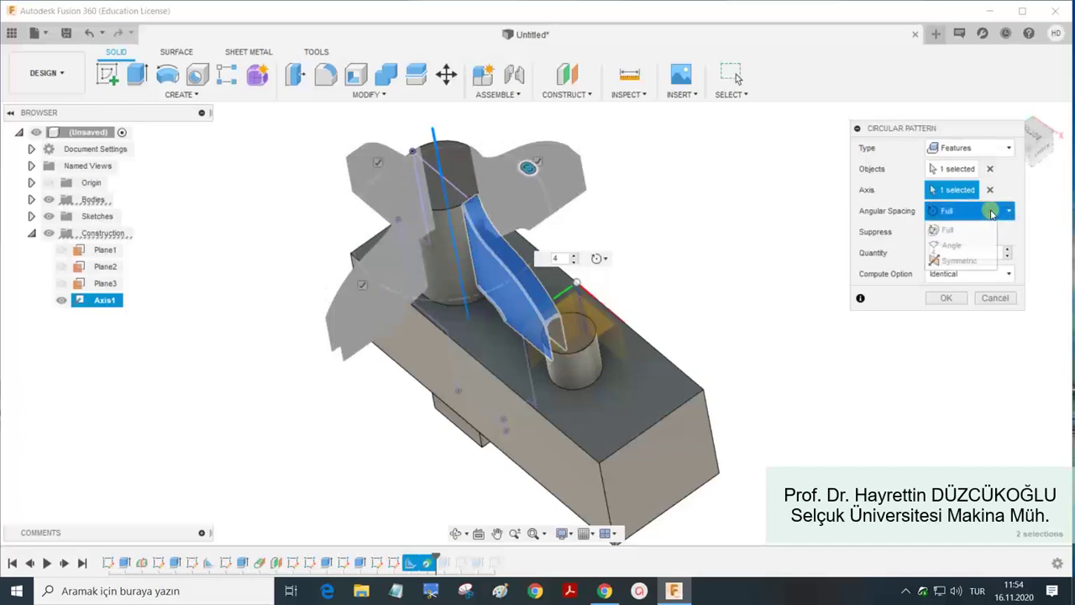
{"action": "left_click", "coordinate": [953, 245]}
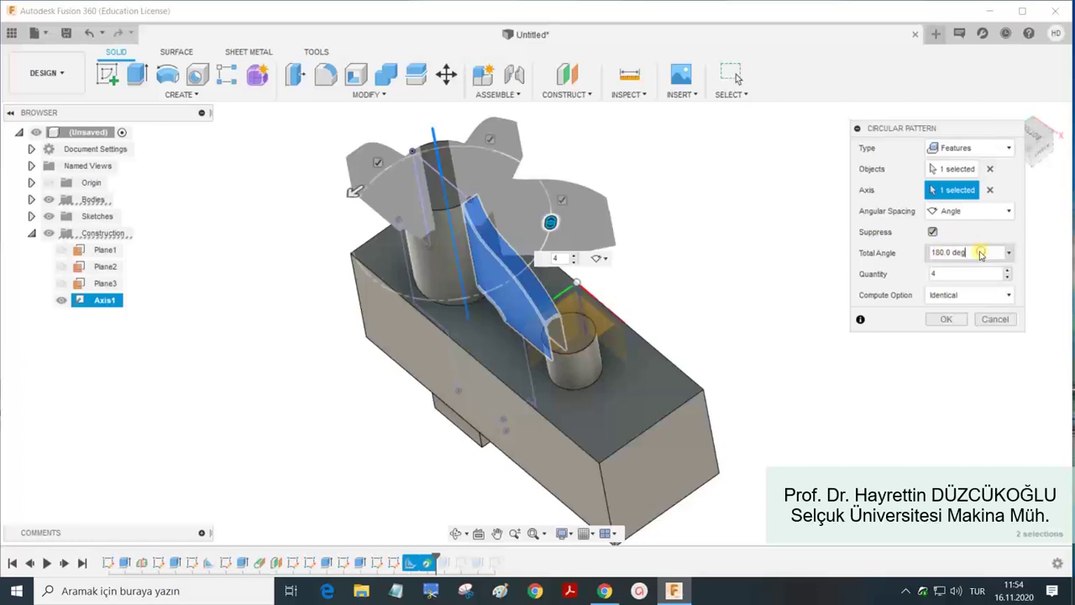
{"action": "left_click_drag", "start_coordinate": [980, 254], "coordinate": [927, 254]}
{"action": "type", "text": "2"}
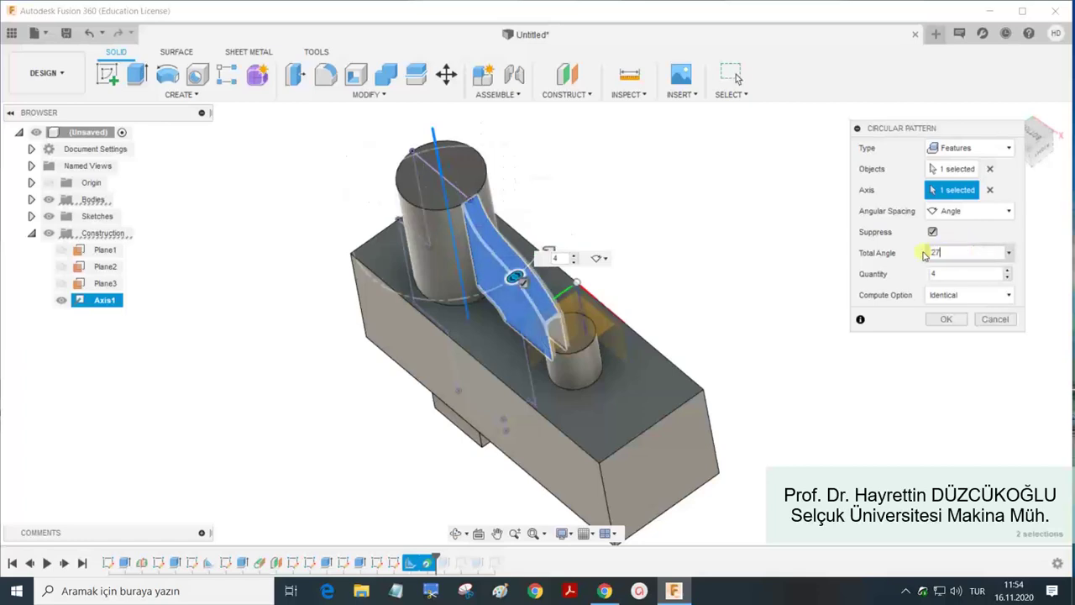
{"action": "type", "text": "70"}
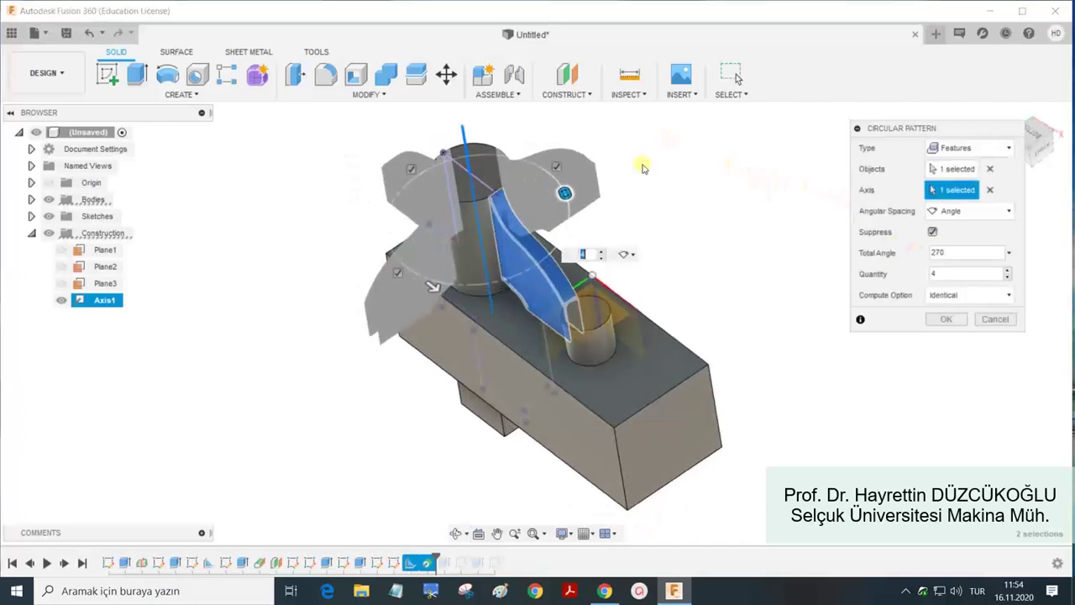
{"action": "mouse_move", "coordinate": [643, 163]}
{"action": "middle_mouse_down", "text": "shift"}
{"action": "mouse_move", "coordinate": [629, 267]}
{"action": "mouse_move", "coordinate": [636, 262]}
{"action": "middle_mouse_up", "text": "shift"}
Switch the pattern to Full spacing, Adjust compute option, and suppress off.
{"action": "left_click", "coordinate": [954, 211]}
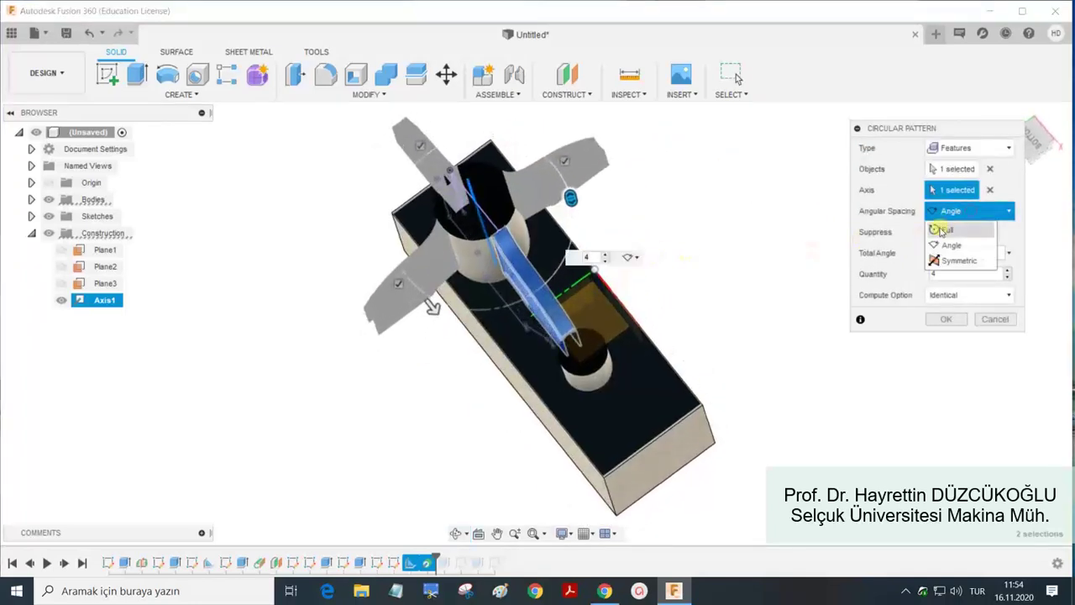
{"action": "left_click", "coordinate": [939, 226]}
{"action": "left_click", "coordinate": [957, 273]}
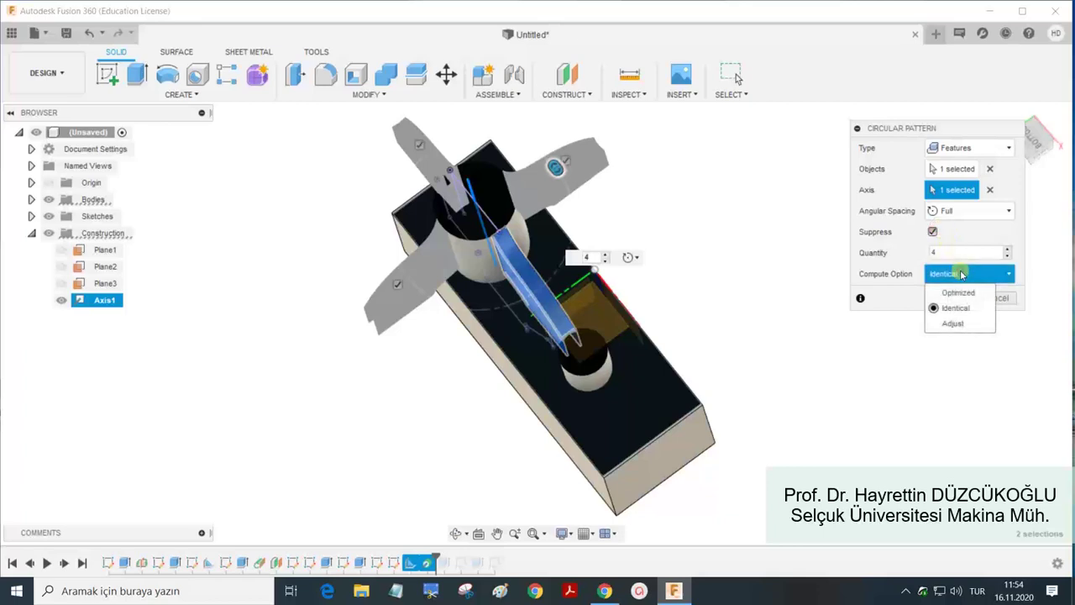
{"action": "left_click", "coordinate": [948, 253]}
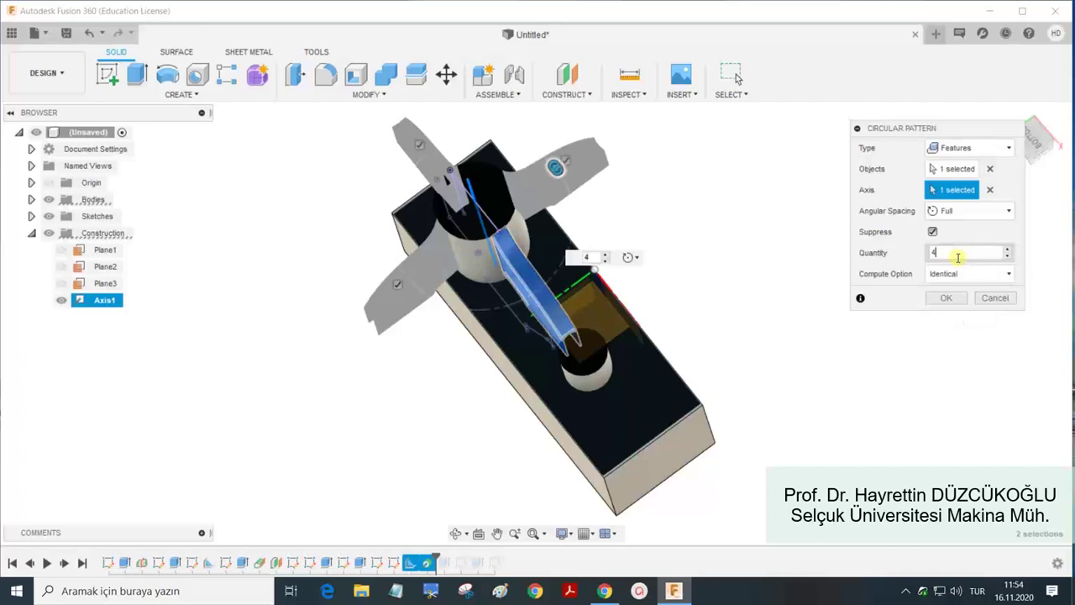
{"action": "left_click", "coordinate": [953, 274]}
{"action": "left_click", "coordinate": [951, 321]}
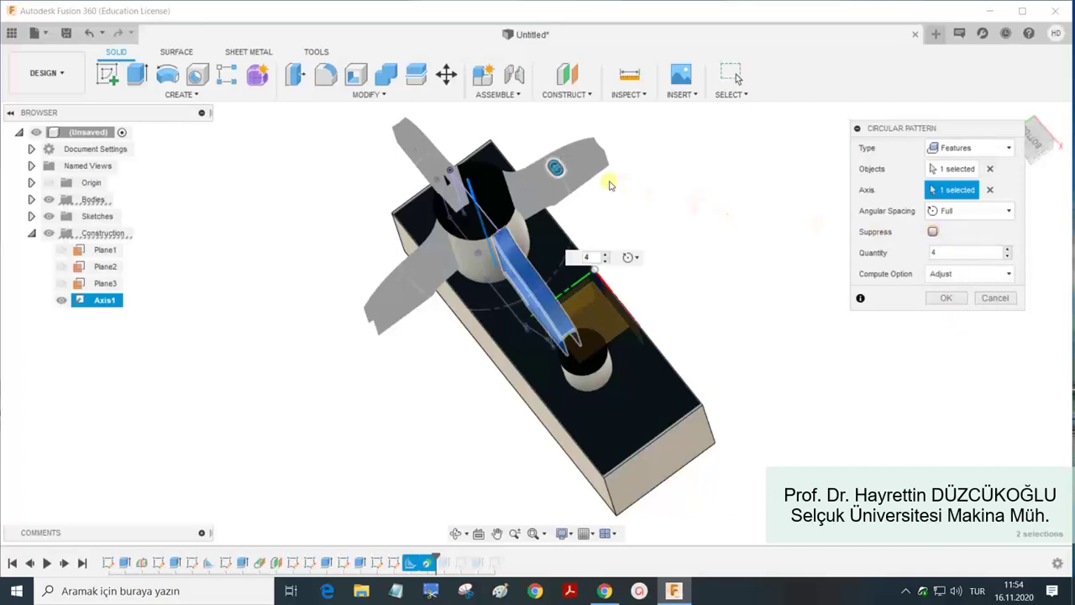
{"action": "left_click", "coordinate": [932, 232]}
Discard the circular pattern and extrude the block's front face outward as a join.
{"action": "left_click", "coordinate": [946, 297]}
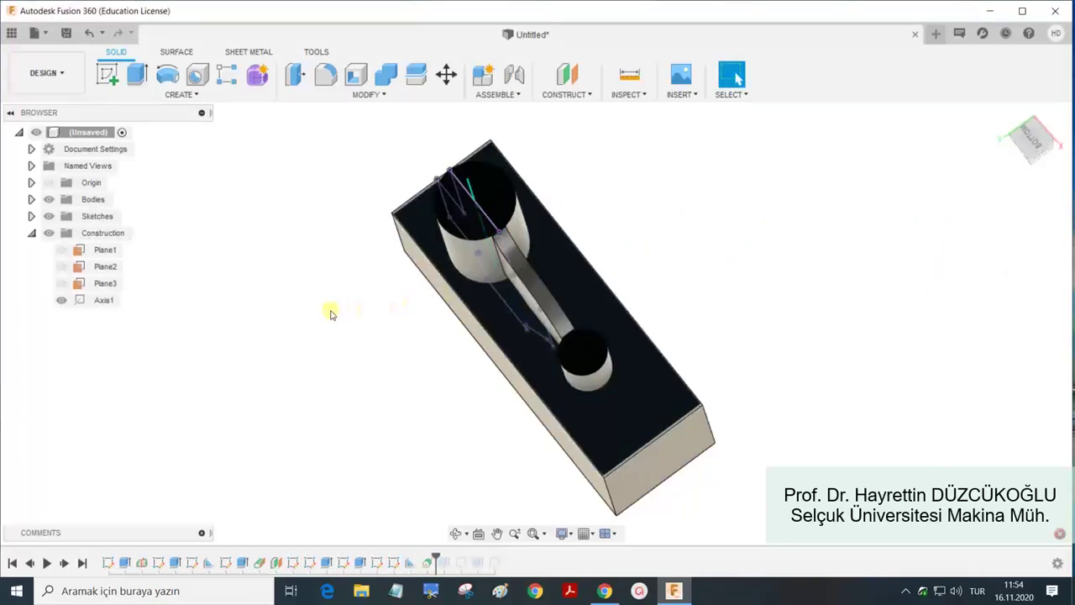
{"action": "middle_click_drag", "start_coordinate": [317, 286], "coordinate": [341, 231], "text": "shift"}
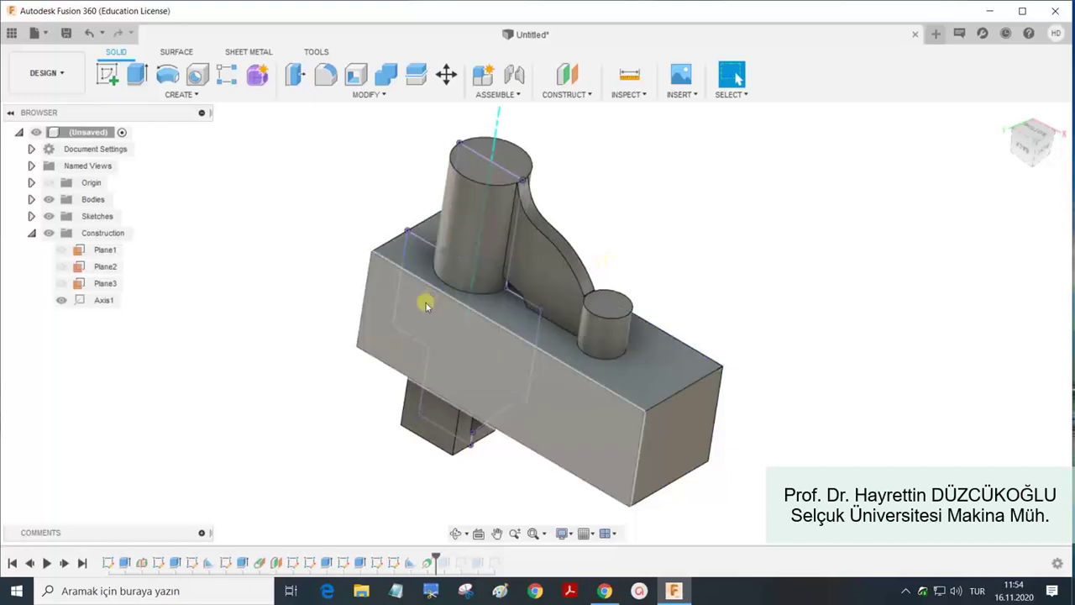
{"action": "key", "text": "e"}
{"action": "left_click", "coordinate": [524, 378]}
{"action": "left_click_drag", "start_coordinate": [550, 387], "coordinate": [361, 451]}
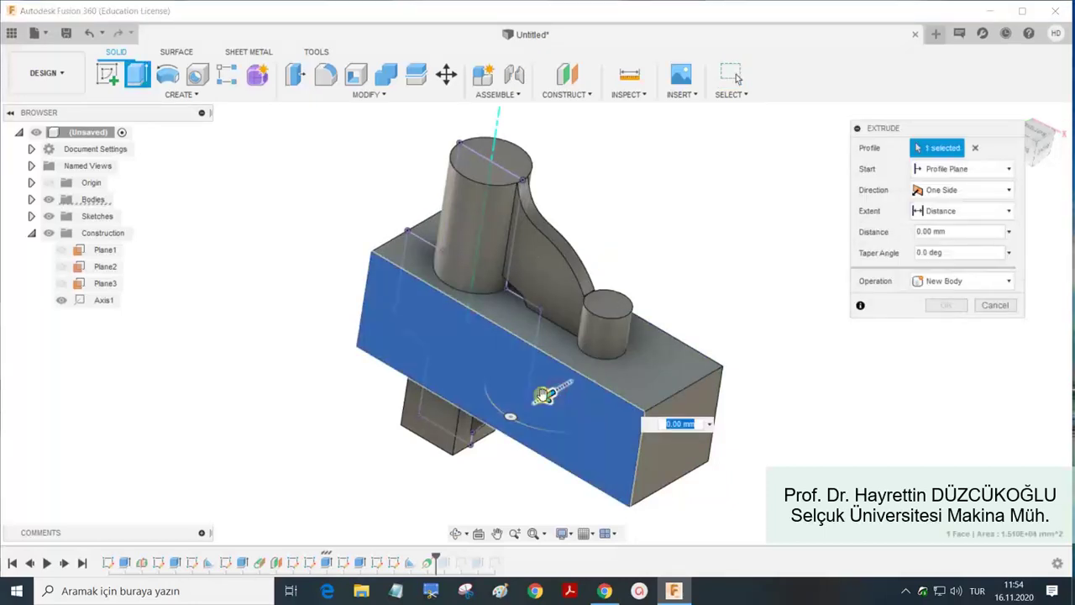
{"action": "left_click", "coordinate": [946, 305]}
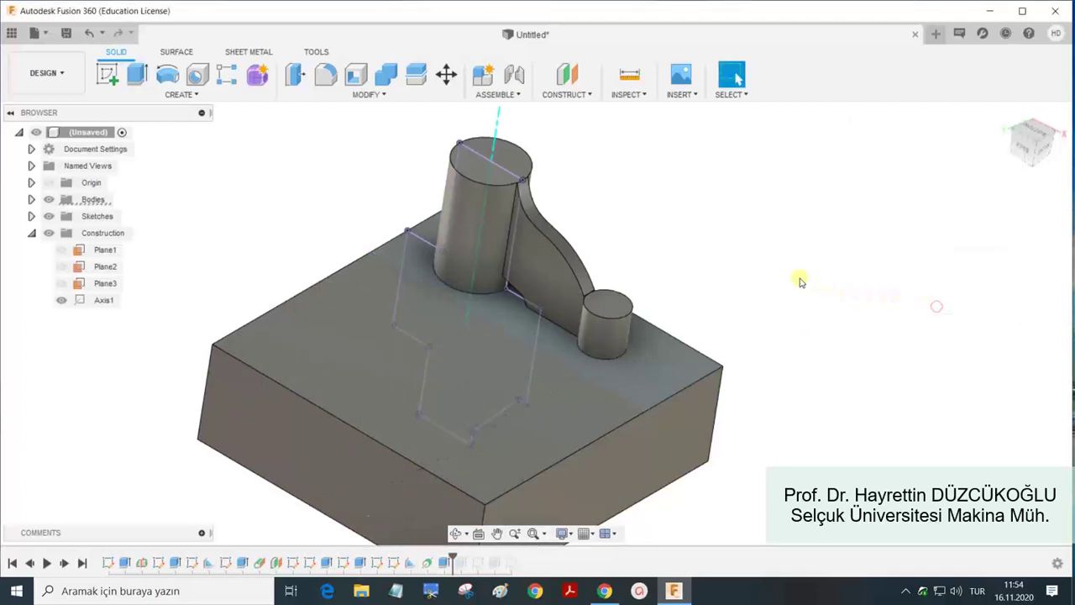
Extrude the block's side face out 80 mm.
{"action": "mouse_move", "coordinate": [936, 307]}
{"action": "middle_mouse_down", "text": "shift"}
{"action": "mouse_move", "coordinate": [867, 244]}
{"action": "mouse_move", "coordinate": [549, 376]}
{"action": "middle_mouse_up", "text": "shift"}
{"action": "key", "text": "e"}
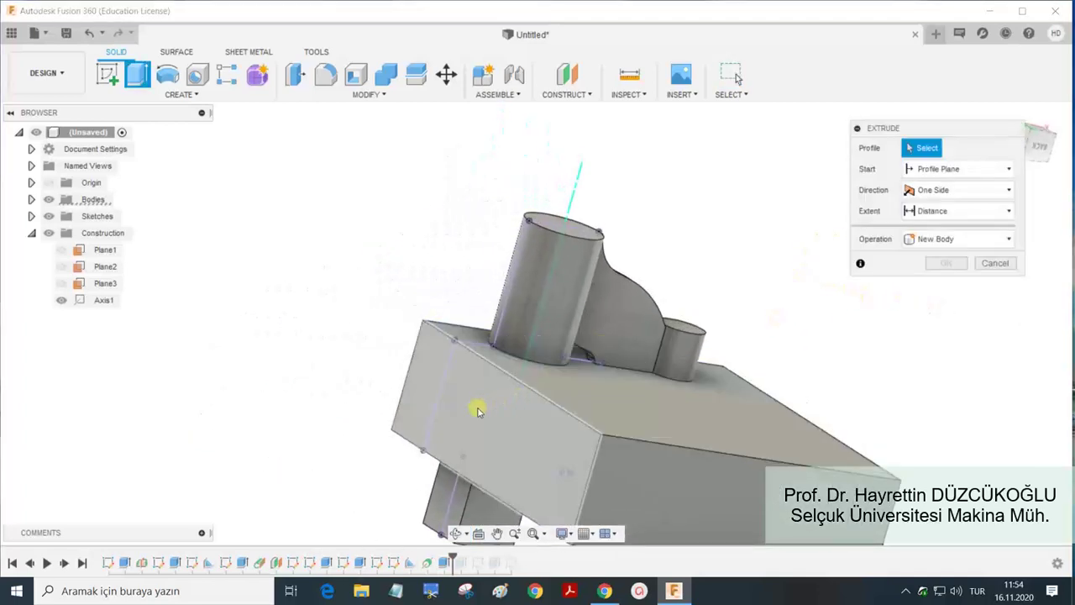
{"action": "left_click", "coordinate": [474, 407]}
{"action": "left_click_drag", "start_coordinate": [470, 408], "coordinate": [394, 396]}
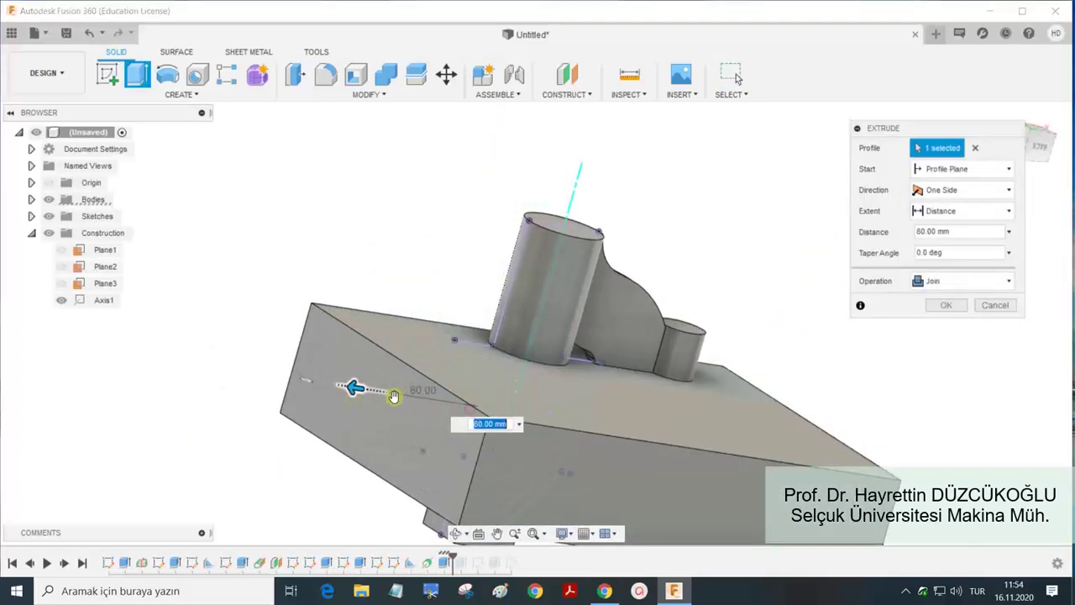
{"action": "left_click", "coordinate": [946, 305]}
Extrude the block's opposite side face out 70 mm.
{"action": "middle_click_drag", "start_coordinate": [828, 307], "coordinate": [902, 351], "text": "shift"}
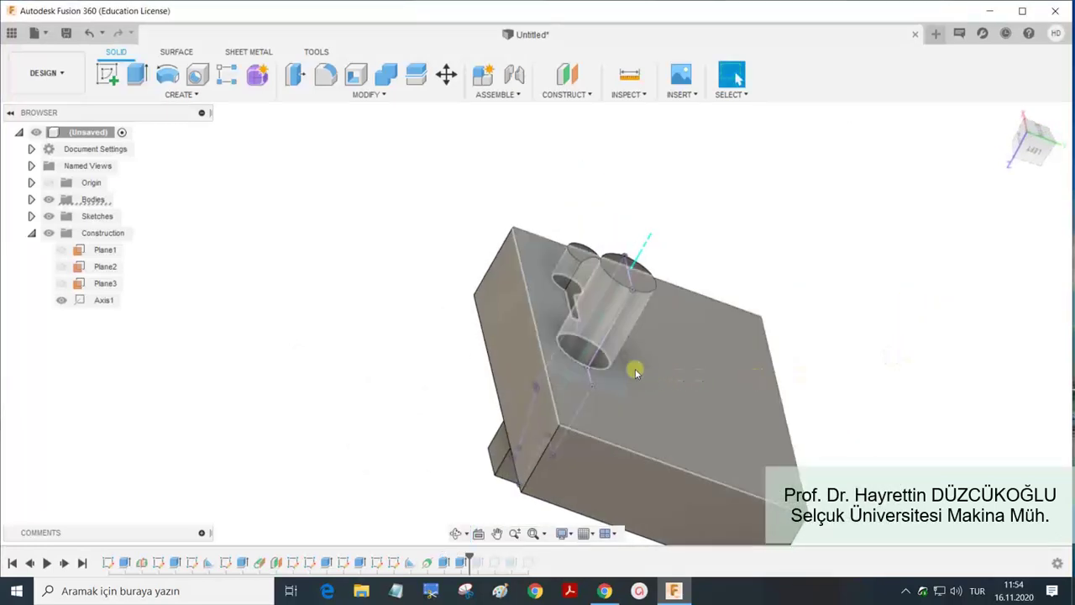
{"action": "left_click", "coordinate": [507, 345]}
{"action": "key", "text": "e"}
{"action": "left_click_drag", "start_coordinate": [496, 340], "coordinate": [391, 300]}
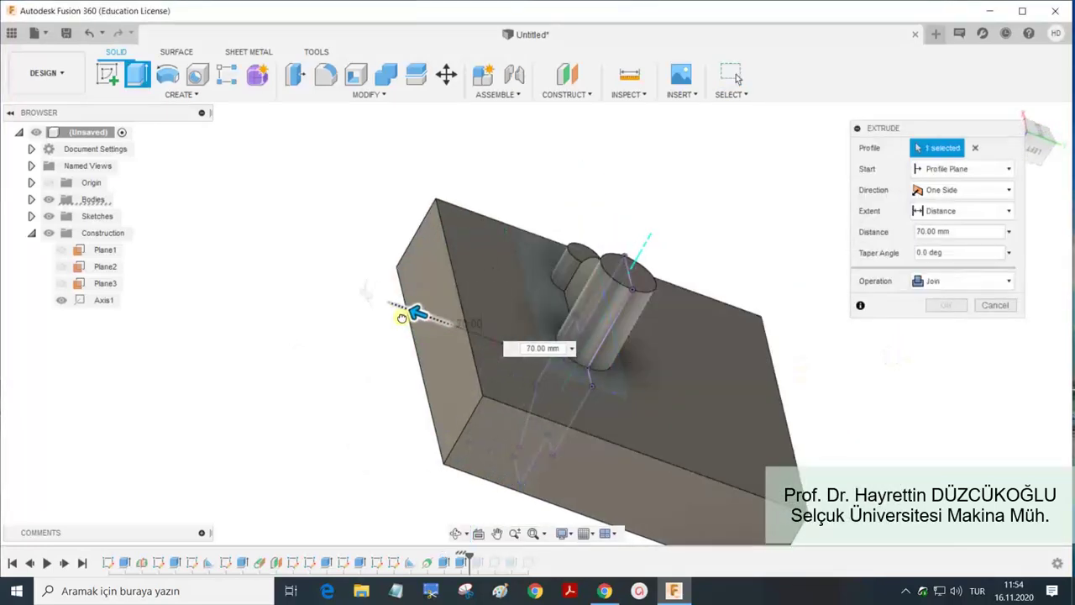
{"action": "left_click", "coordinate": [946, 305]}
{"action": "middle_click_drag", "start_coordinate": [835, 294], "coordinate": [538, 202], "text": "shift"}
{"action": "left_click", "coordinate": [179, 94]}
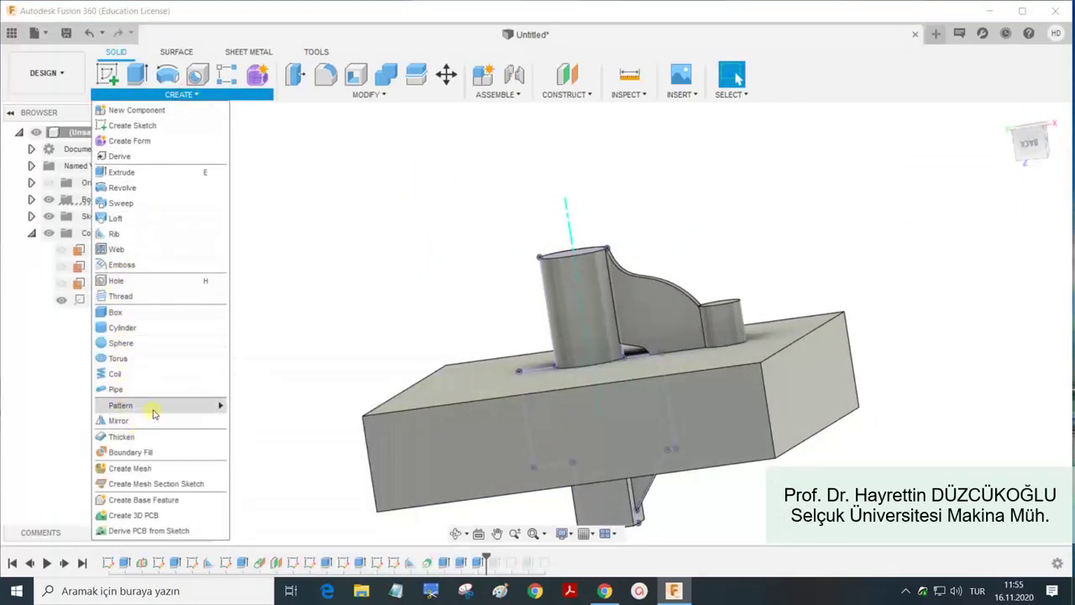
Pattern the curved rib circularly around Axis1 with a quantity of 4.
{"action": "mouse_move", "coordinate": [120, 405]}
{"action": "left_click", "coordinate": [261, 417]}
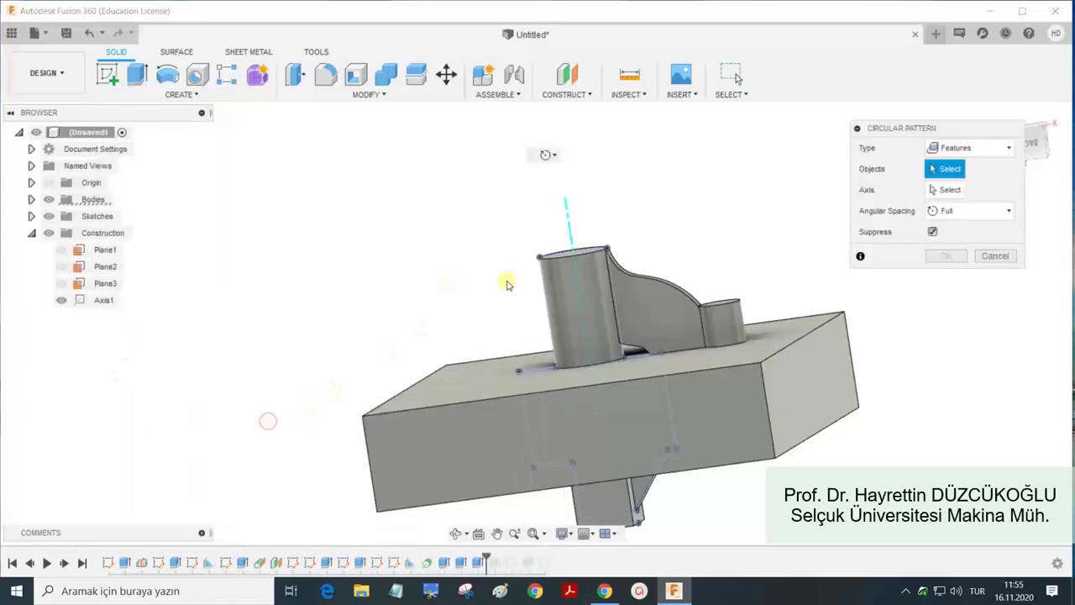
{"action": "left_click", "coordinate": [660, 299]}
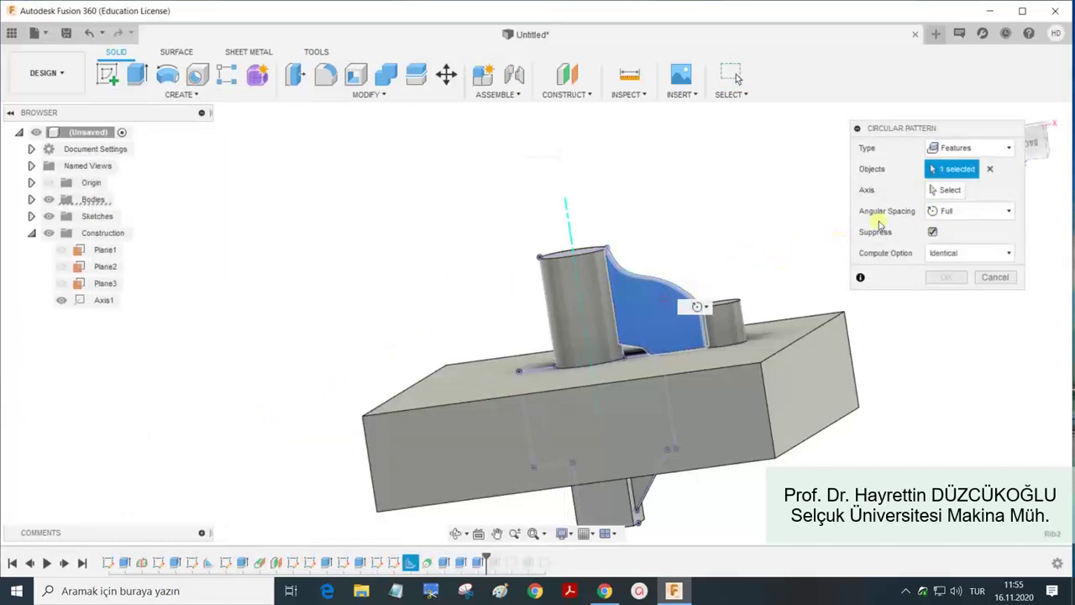
{"action": "left_click", "coordinate": [570, 217]}
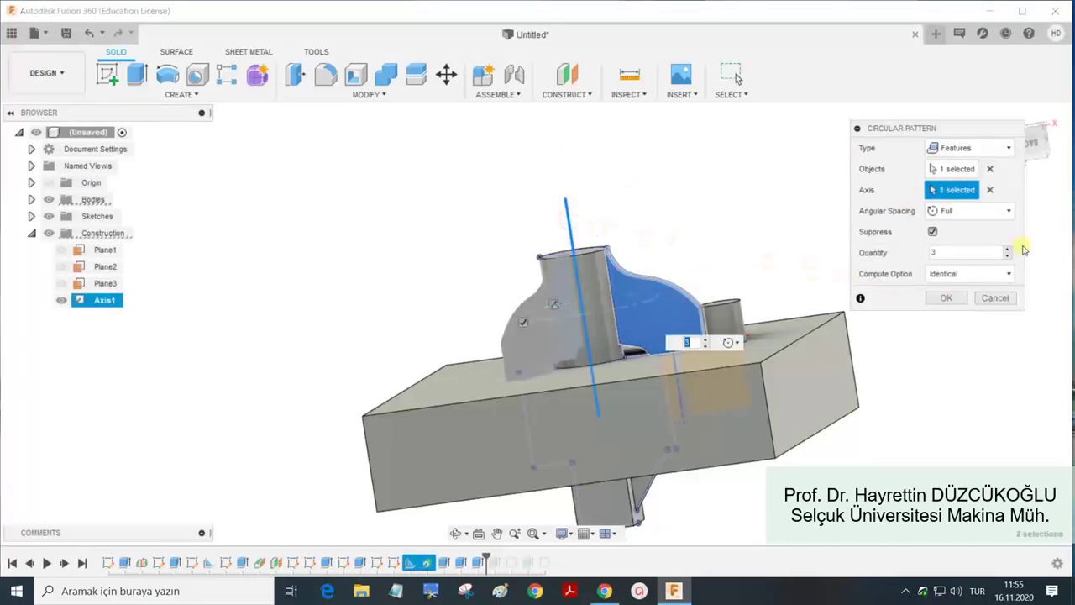
{"action": "type", "text": "4"}
{"action": "left_click", "coordinate": [946, 298]}
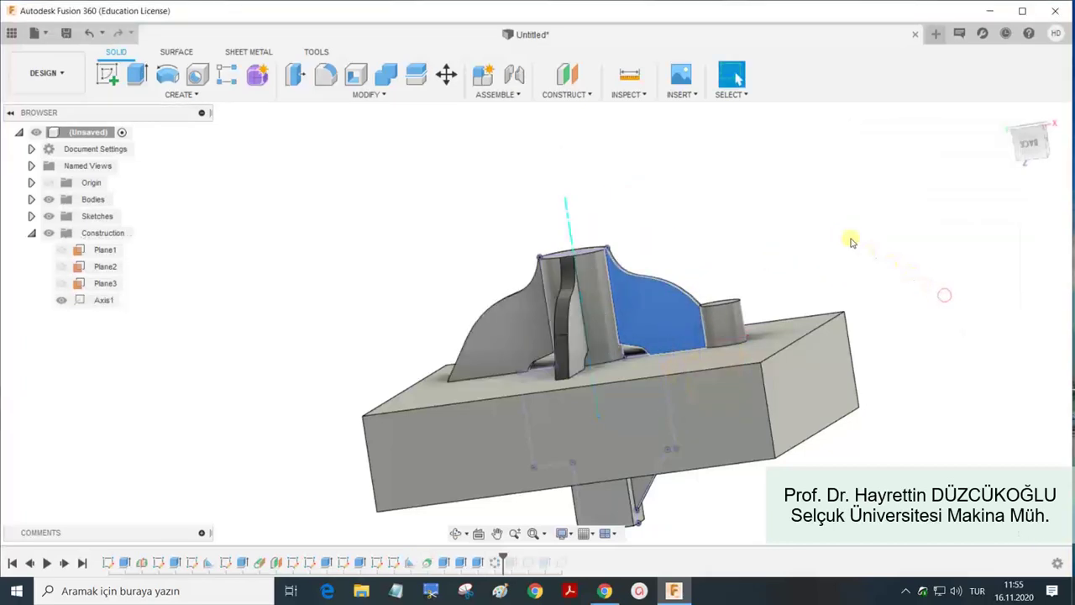
{"action": "mouse_move", "coordinate": [851, 240]}
{"action": "middle_mouse_down", "text": "shift"}
{"action": "mouse_move", "coordinate": [838, 263]}
{"action": "mouse_move", "coordinate": [770, 295]}
{"action": "mouse_move", "coordinate": [816, 255]}
{"action": "mouse_move", "coordinate": [812, 225]}
{"action": "mouse_move", "coordinate": [750, 249]}
{"action": "mouse_move", "coordinate": [752, 263]}
{"action": "middle_mouse_up", "text": "shift"}
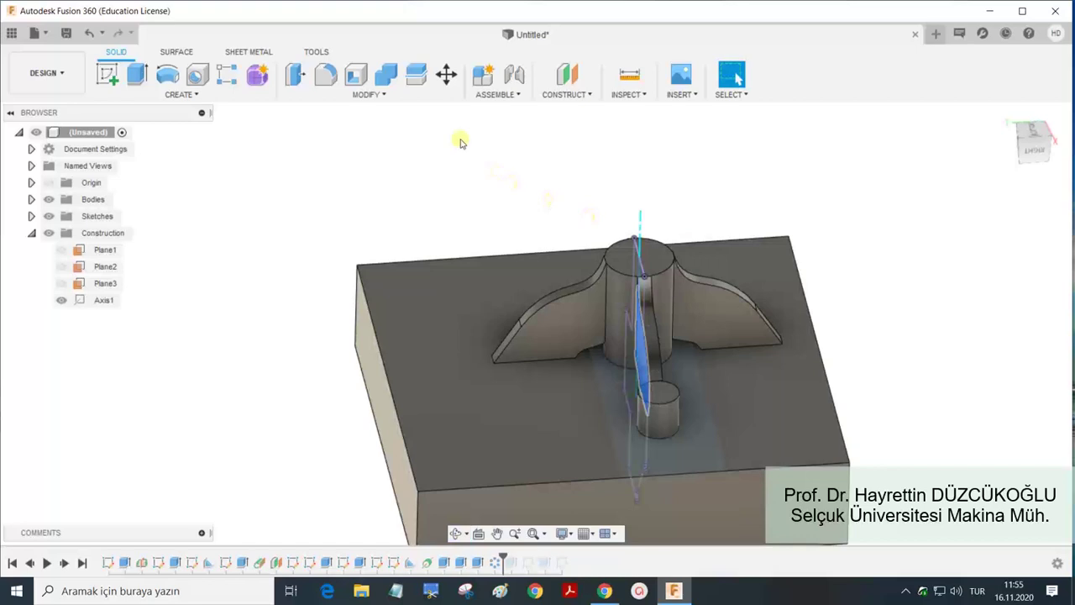
Shell the part, removing the tall cylinder's top face, then close the Untitled document.
{"action": "left_click", "coordinate": [355, 74]}
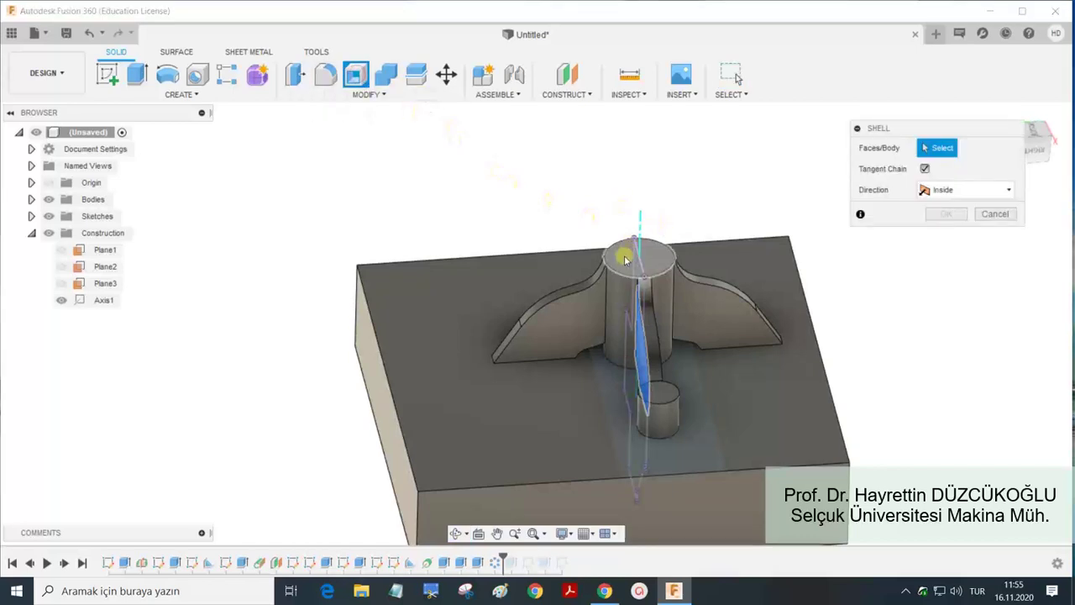
{"action": "left_click", "coordinate": [628, 254]}
{"action": "type", "text": "1"}
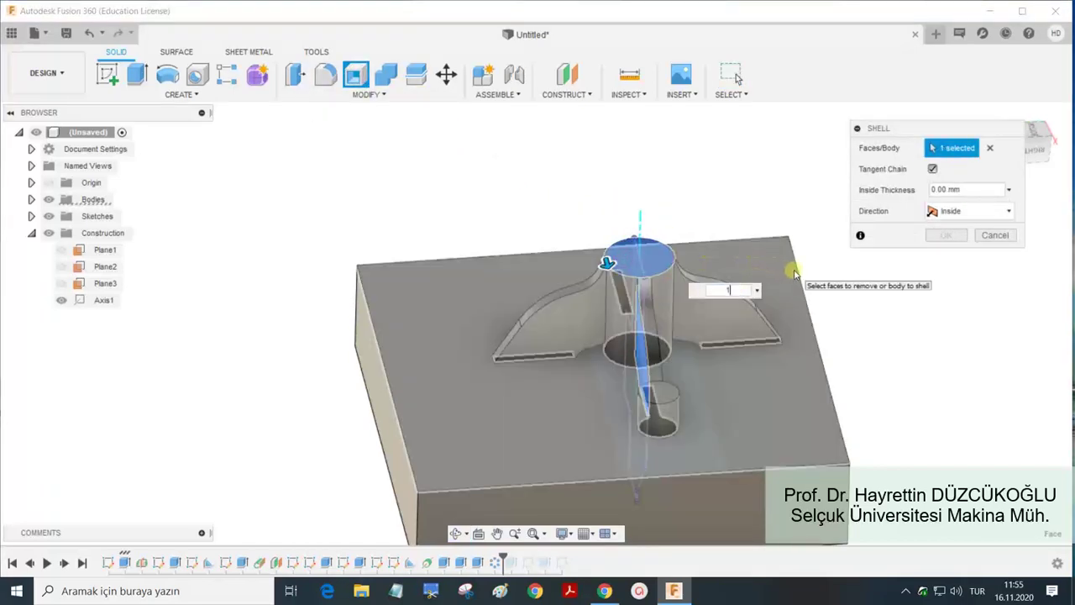
{"action": "key", "text": "Return"}
{"action": "mouse_move", "coordinate": [846, 242]}
{"action": "middle_mouse_down", "text": "shift"}
{"action": "mouse_move", "coordinate": [843, 195]}
{"action": "mouse_move", "coordinate": [826, 206]}
{"action": "mouse_move", "coordinate": [830, 180]}
{"action": "mouse_move", "coordinate": [814, 265]}
{"action": "mouse_move", "coordinate": [711, 339]}
{"action": "mouse_move", "coordinate": [737, 364]}
{"action": "mouse_move", "coordinate": [727, 352]}
{"action": "mouse_move", "coordinate": [736, 326]}
{"action": "mouse_move", "coordinate": [753, 339]}
{"action": "mouse_move", "coordinate": [782, 305]}
{"action": "mouse_move", "coordinate": [753, 312]}
{"action": "middle_mouse_up", "text": "shift"}
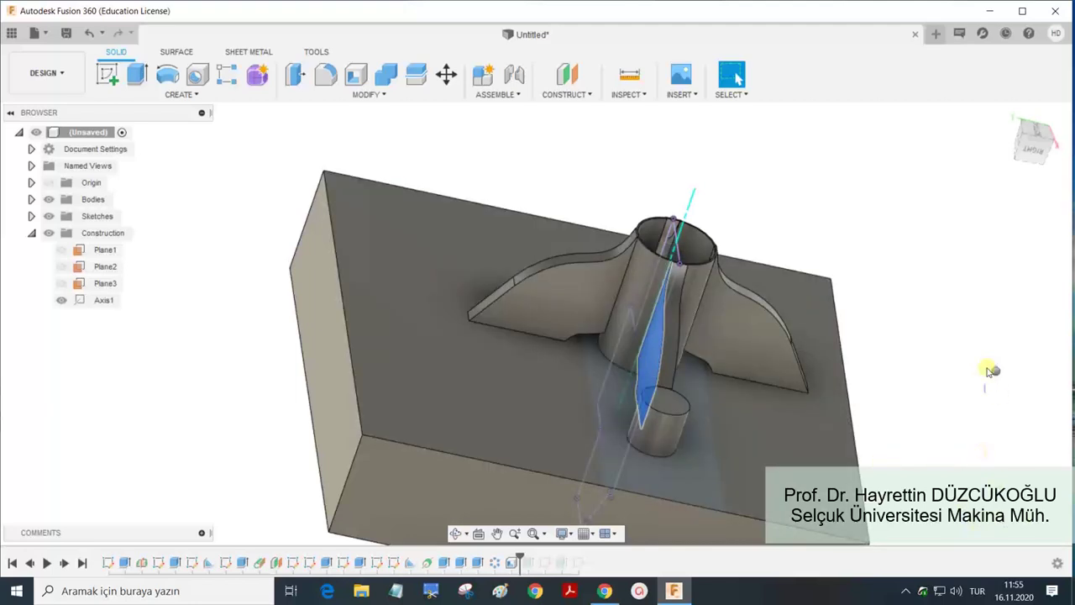
{"action": "left_click", "coordinate": [956, 421]}
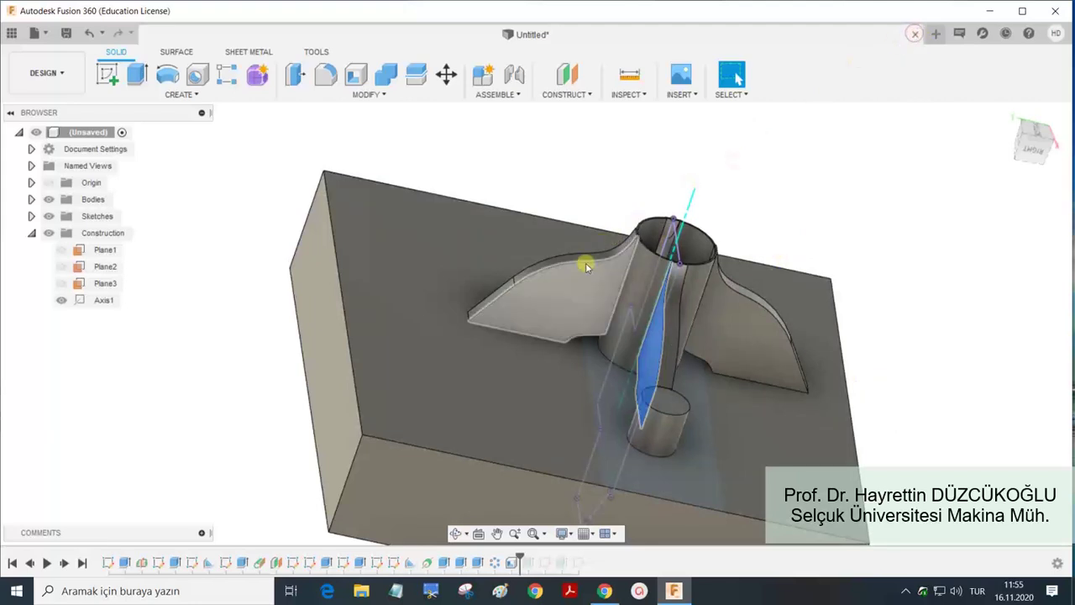
Discard the old design unsaved and start a new sketch on the XY plane.
{"action": "left_click", "coordinate": [915, 34]}
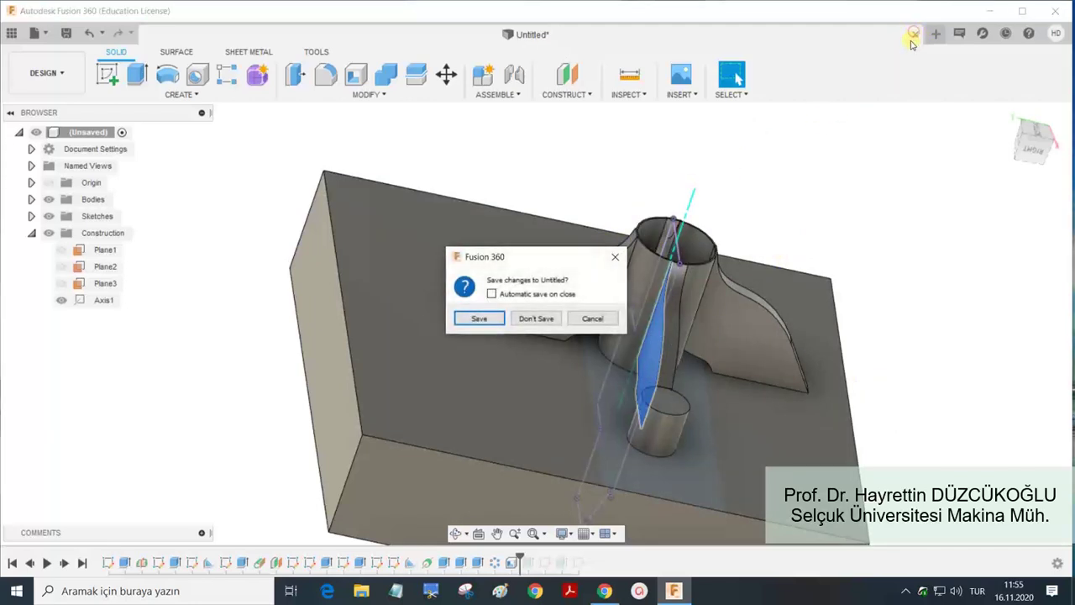
{"action": "left_click", "coordinate": [528, 320]}
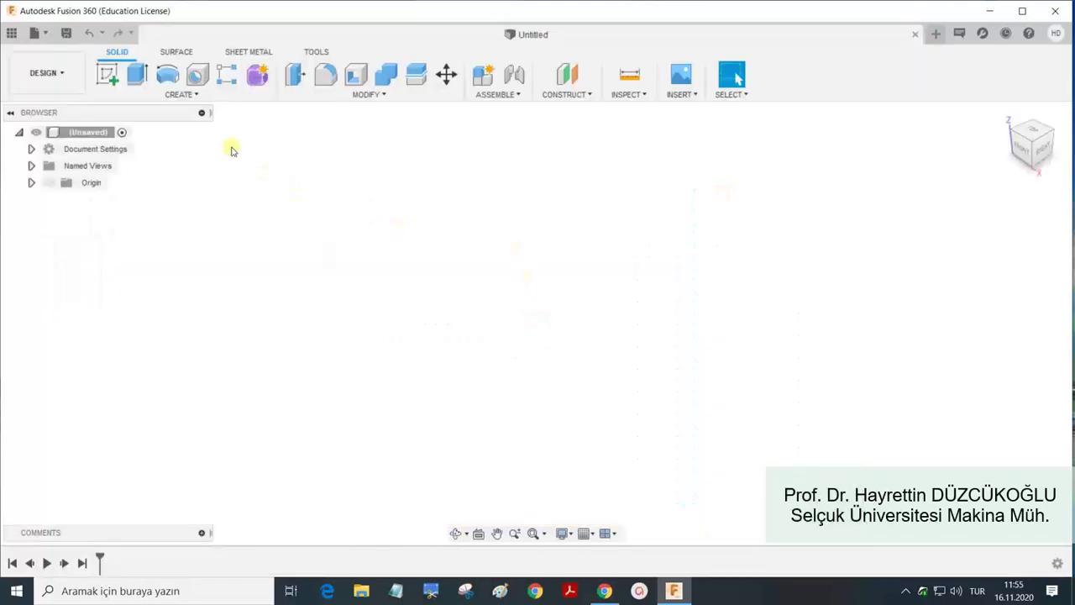
{"action": "left_click", "coordinate": [108, 74]}
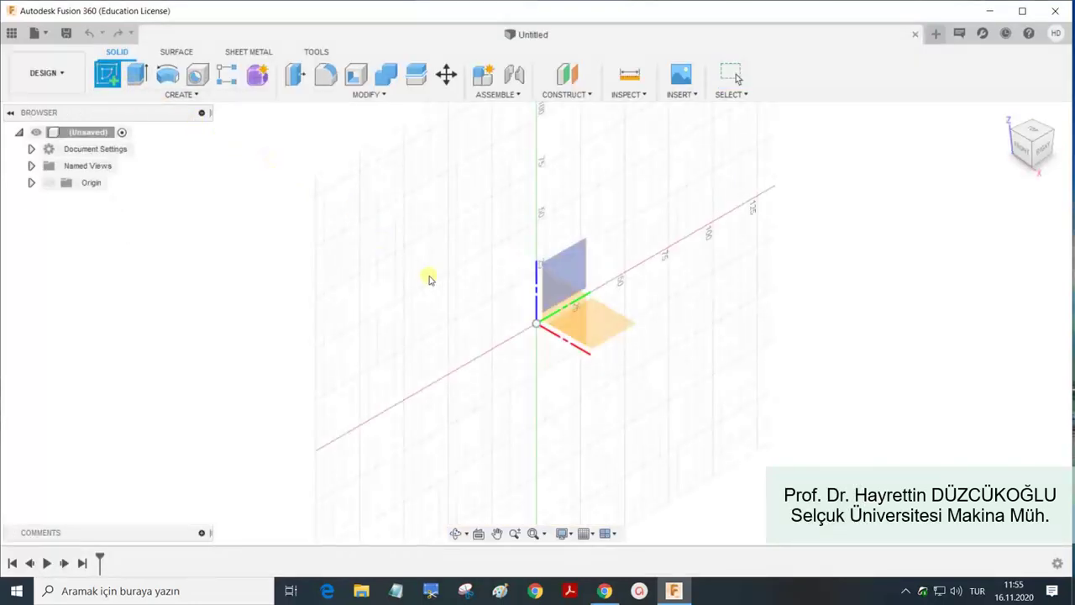
{"action": "left_click", "coordinate": [613, 322]}
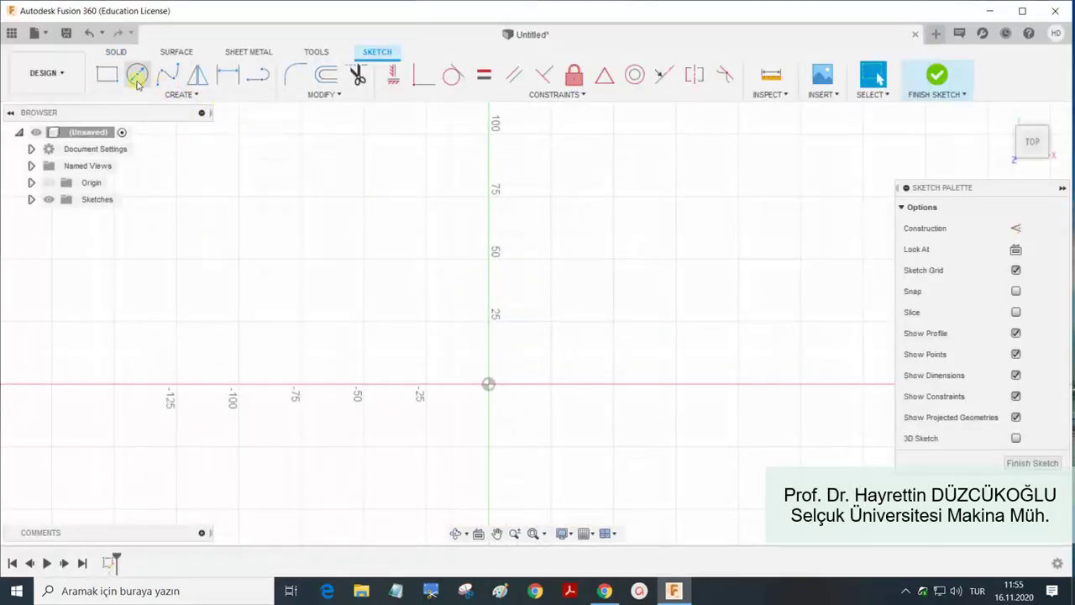
Draw a corner rectangle from the origin and extrude it 140 mm into a box.
{"action": "left_click", "coordinate": [109, 76]}
{"action": "left_click", "coordinate": [489, 385]}
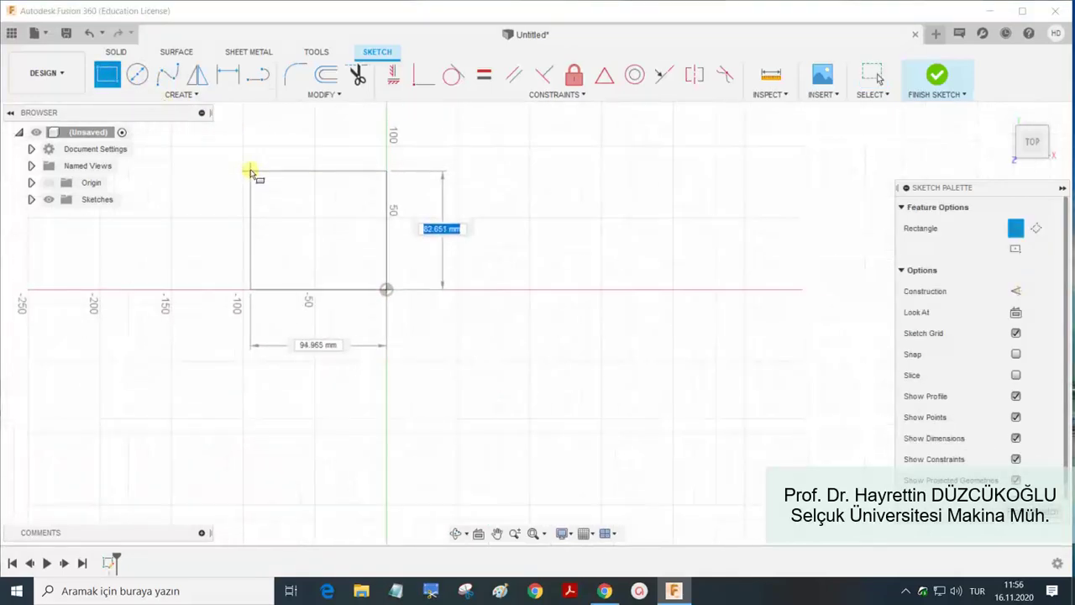
{"action": "scroll", "coordinate": [249, 164], "scroll_direction": "down", "scroll_amount": 3}
{"action": "left_click", "coordinate": [691, 469]}
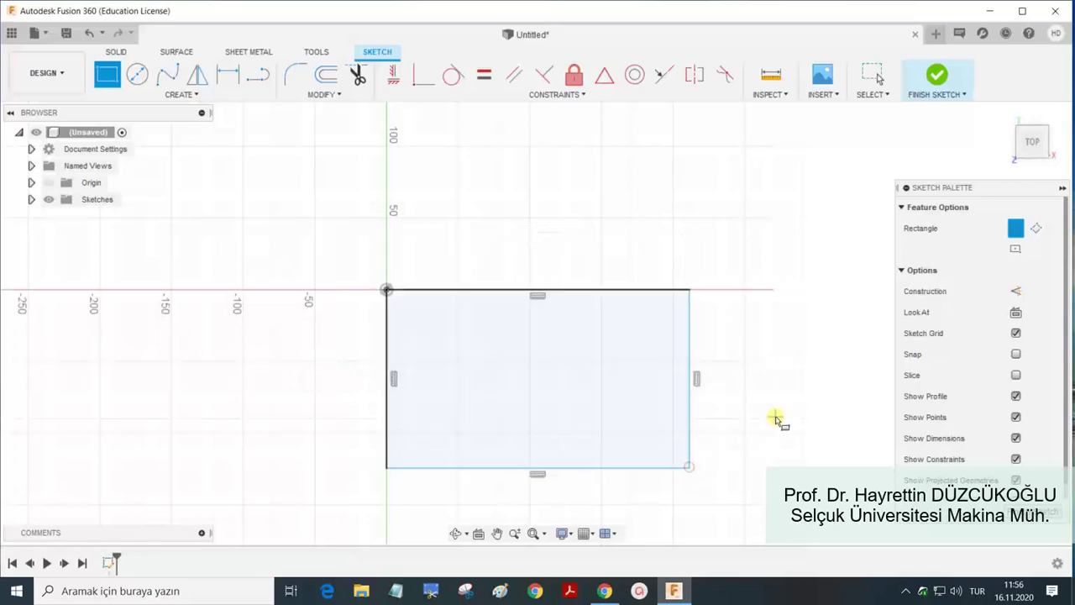
{"action": "key", "text": "e"}
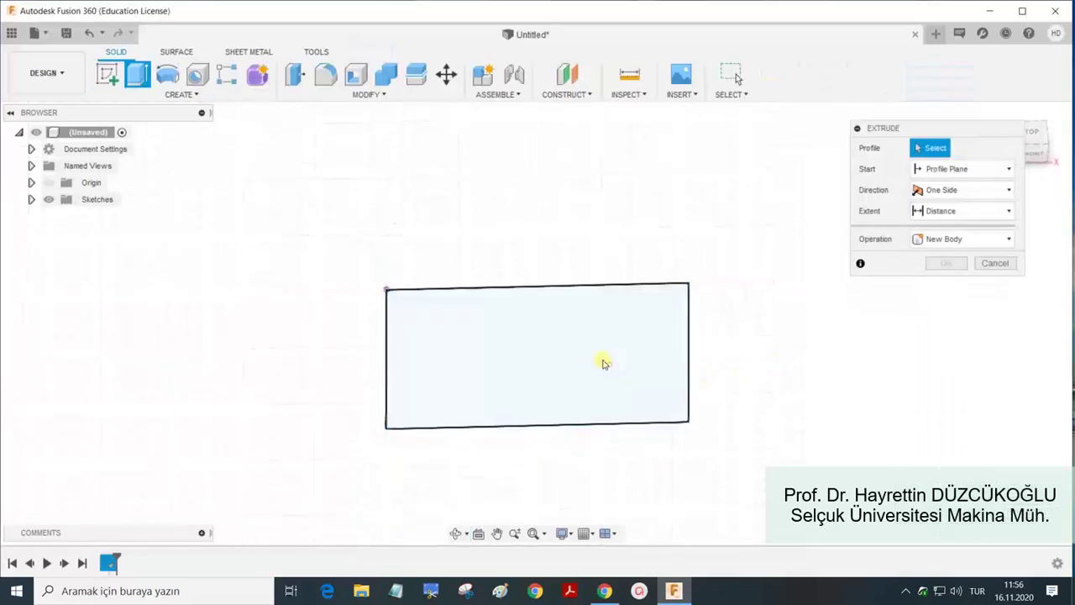
{"action": "left_click", "coordinate": [609, 365]}
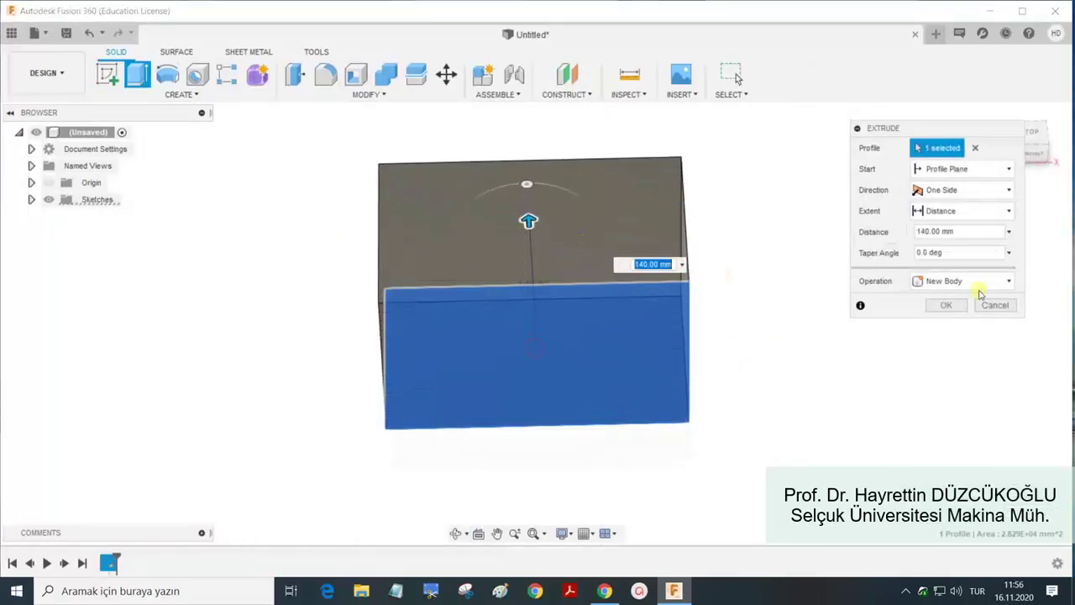
{"action": "left_click", "coordinate": [945, 305]}
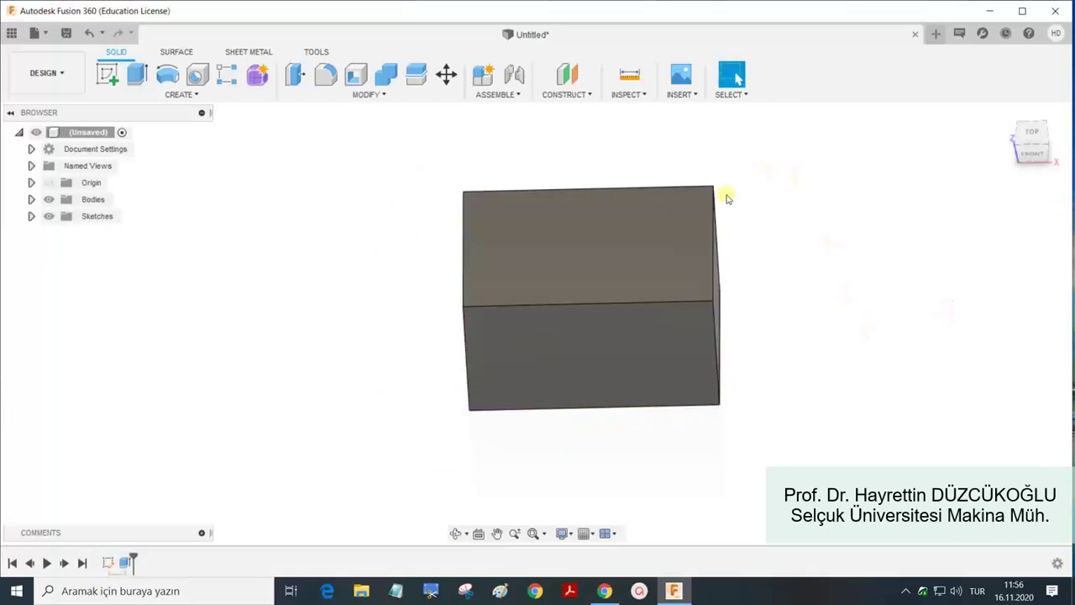
{"action": "left_click", "coordinate": [379, 92]}
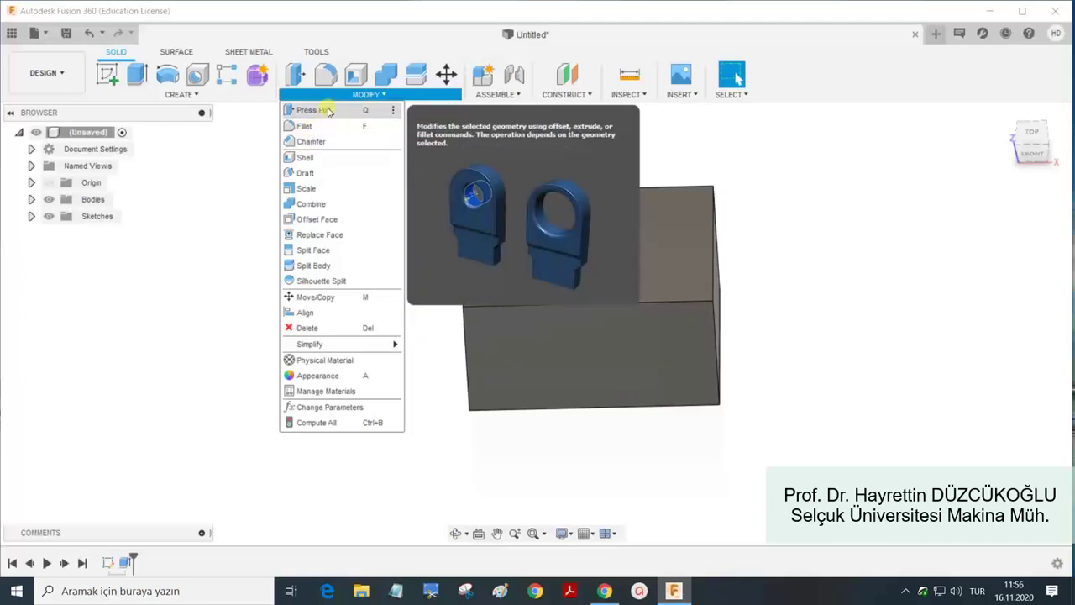
Offset the box's front face outward with Press Pull.
{"action": "left_click", "coordinate": [328, 112]}
{"action": "left_click", "coordinate": [576, 340]}
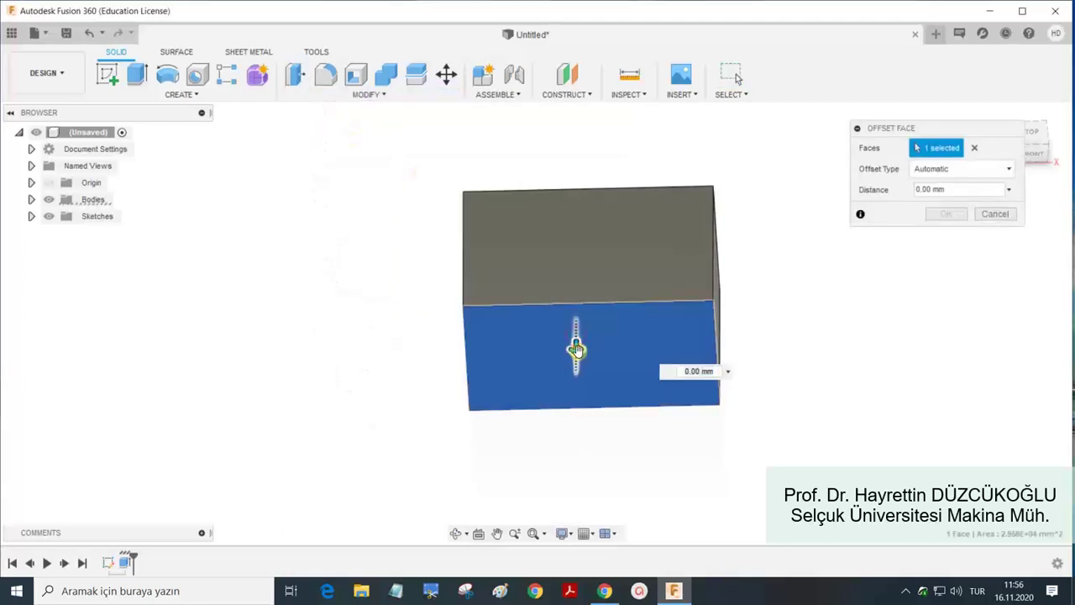
{"action": "left_click_drag", "start_coordinate": [576, 348], "coordinate": [576, 367]}
{"action": "left_click", "coordinate": [946, 214]}
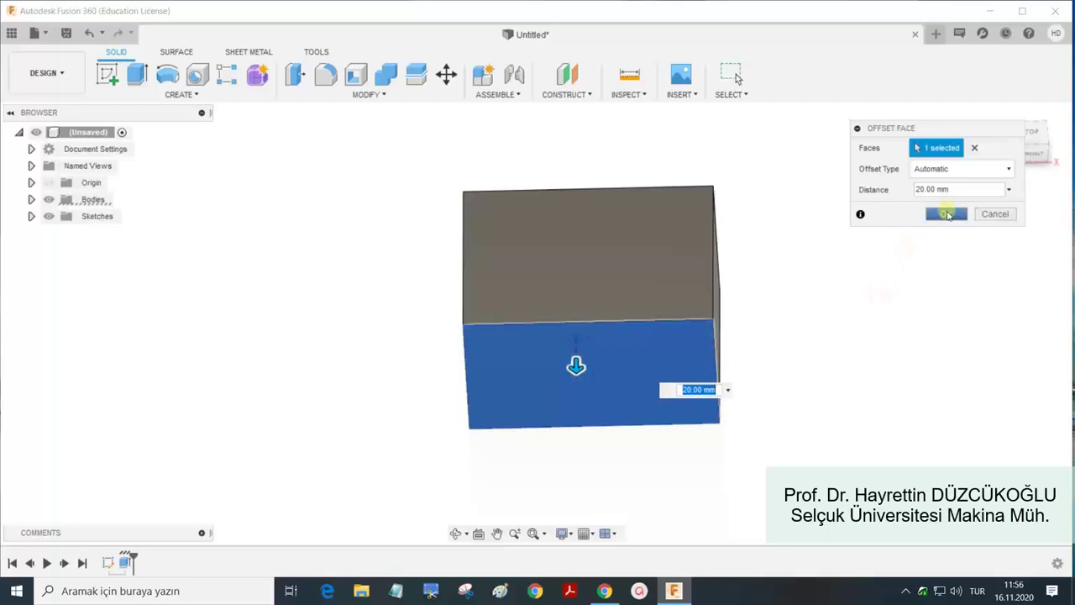
Chamfer the horizontal front edge, trying 50 mm, then two distances at 20.
{"action": "left_click", "coordinate": [385, 95]}
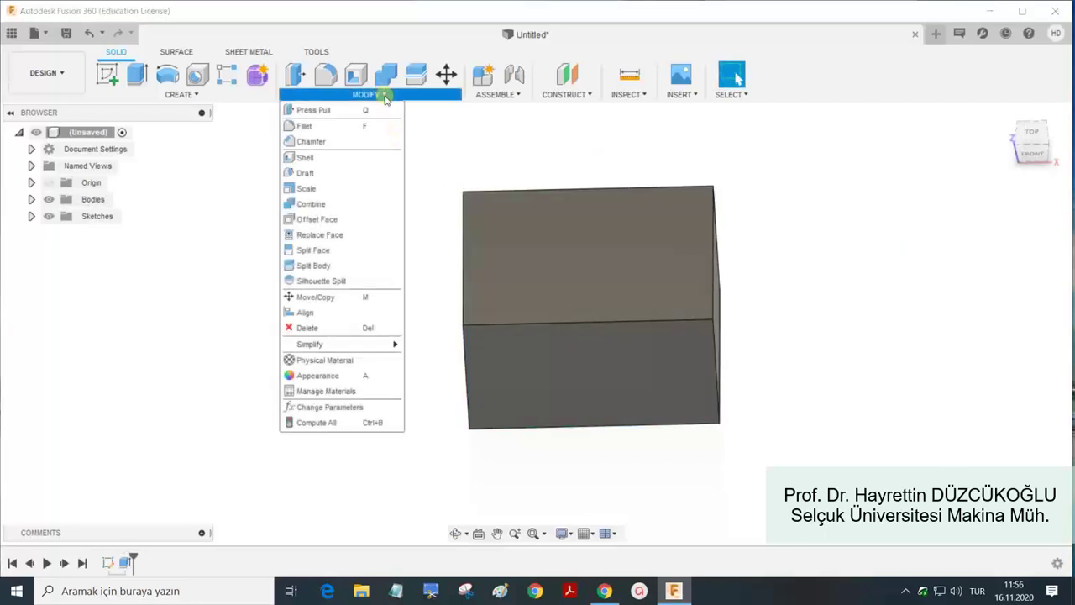
{"action": "left_click", "coordinate": [342, 143]}
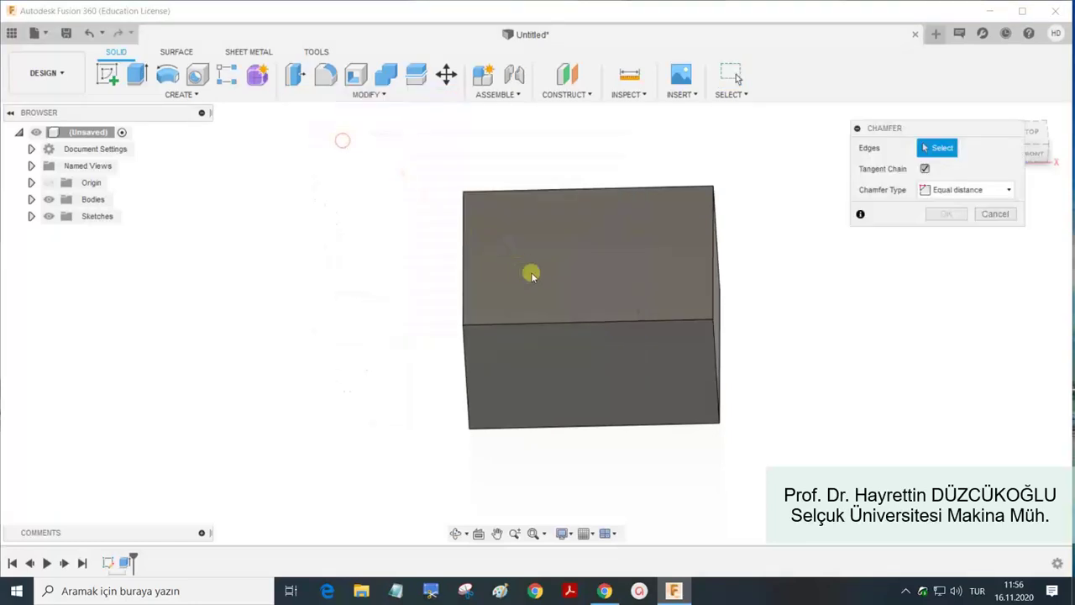
{"action": "left_click", "coordinate": [559, 326]}
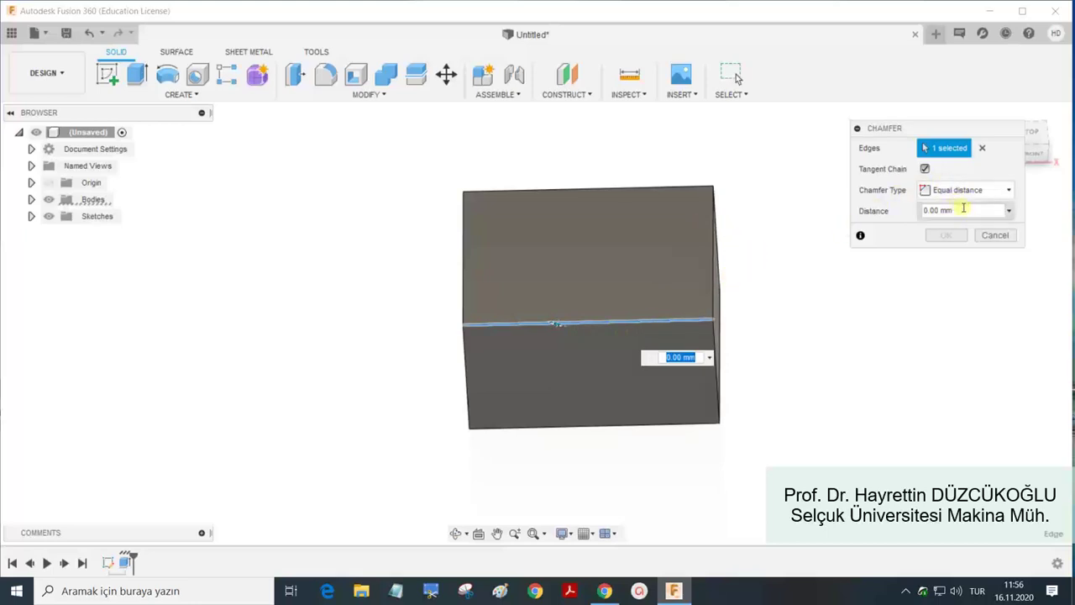
{"action": "left_click", "coordinate": [934, 213]}
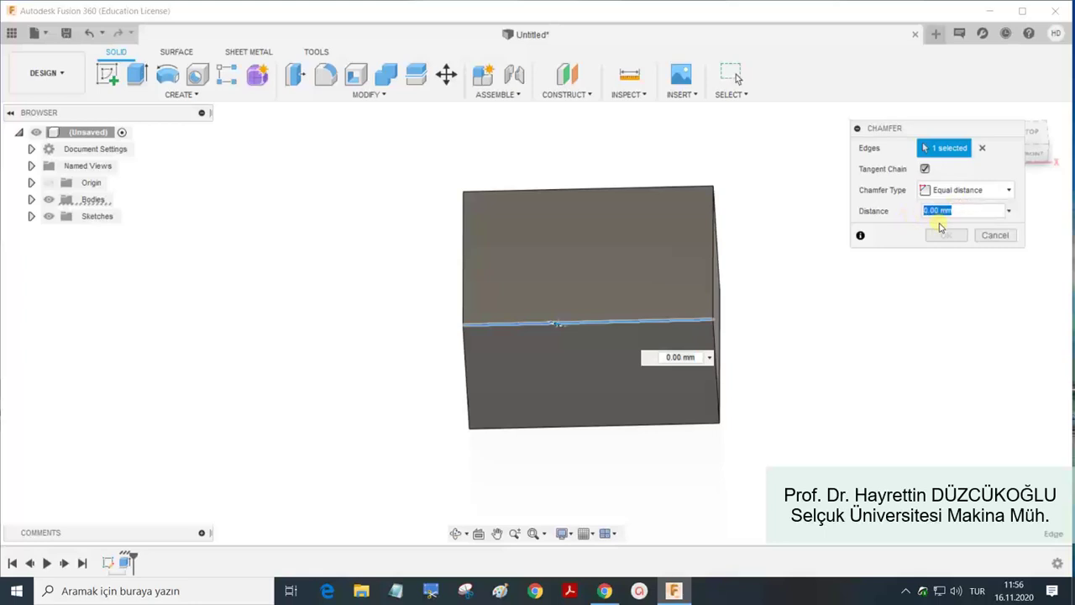
{"action": "type", "text": "5"}
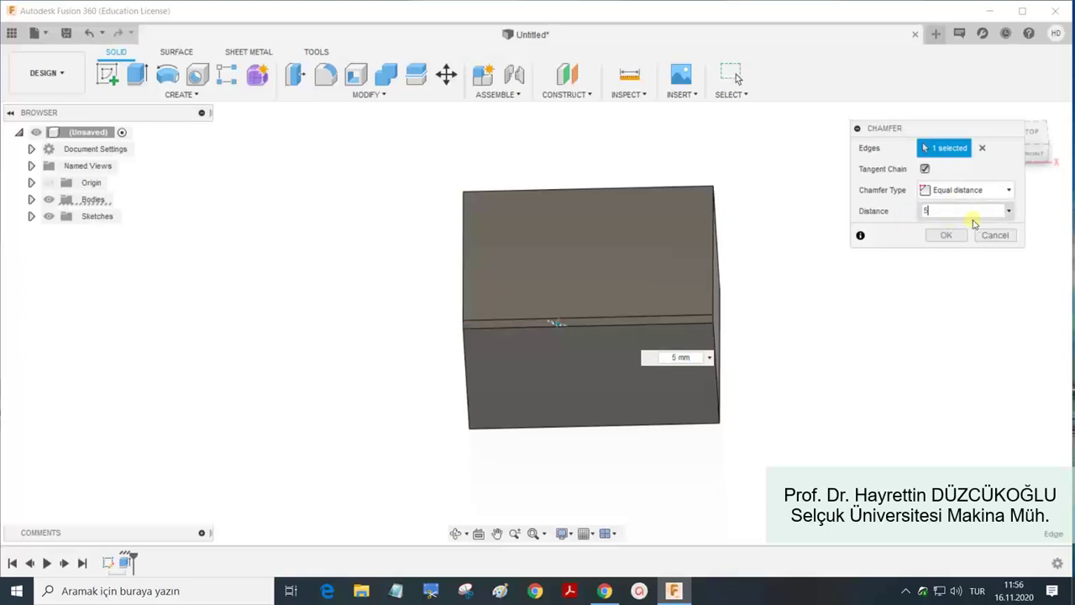
{"action": "type", "text": "0"}
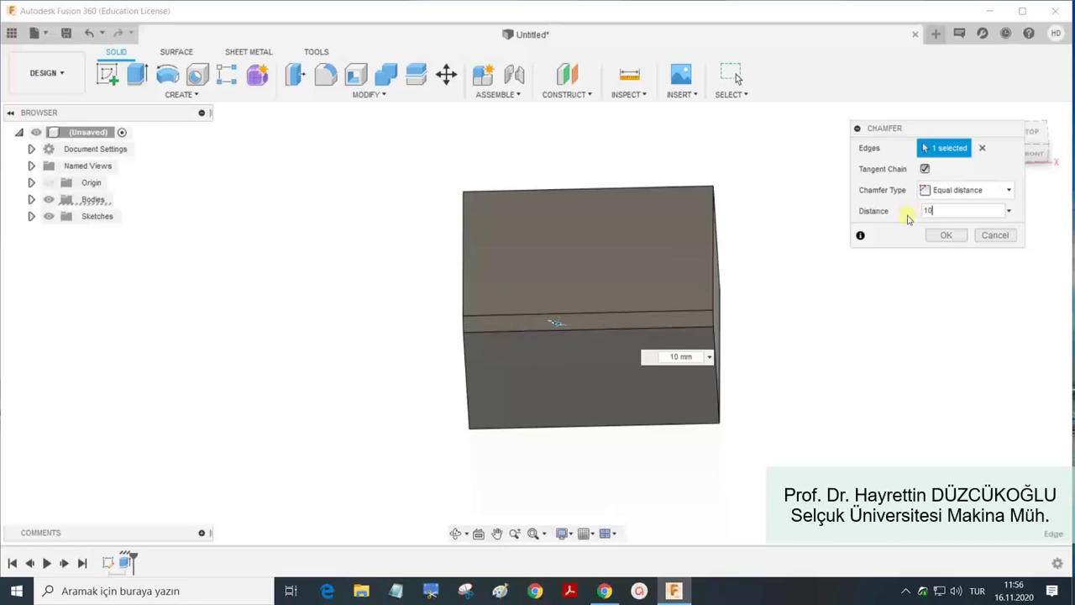
{"action": "left_click", "coordinate": [1004, 191]}
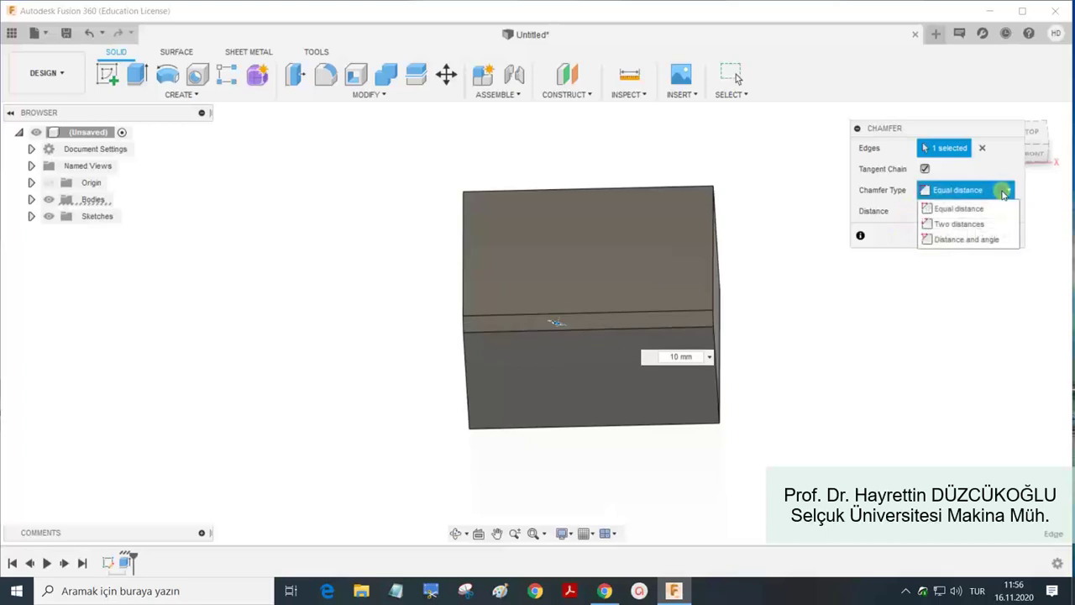
{"action": "left_click", "coordinate": [972, 225]}
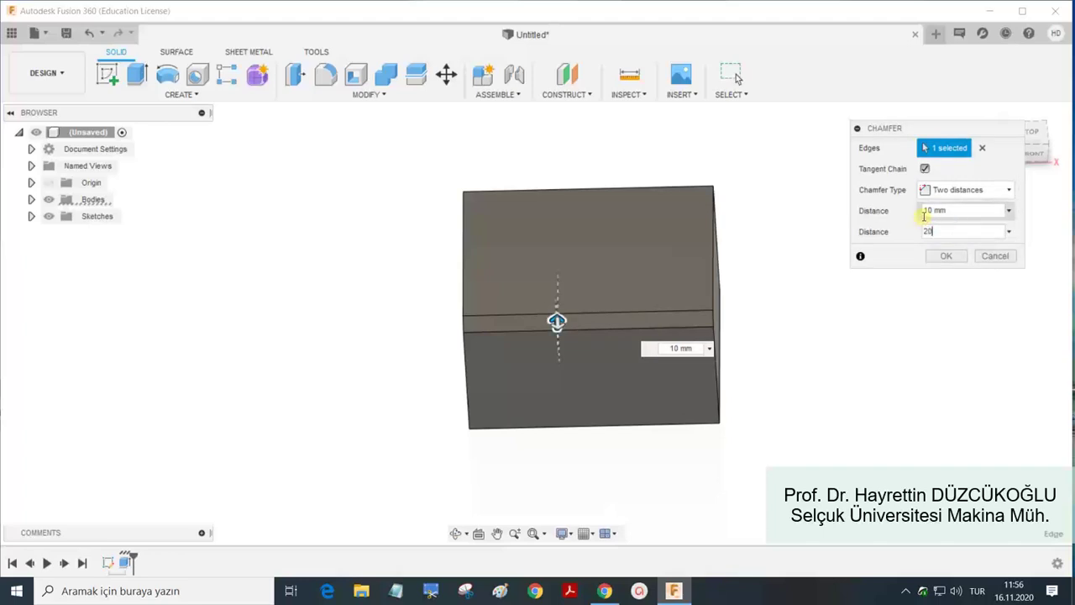
{"action": "type", "text": "20"}
{"action": "middle_click_drag", "start_coordinate": [758, 281], "coordinate": [661, 243], "text": "shift"}
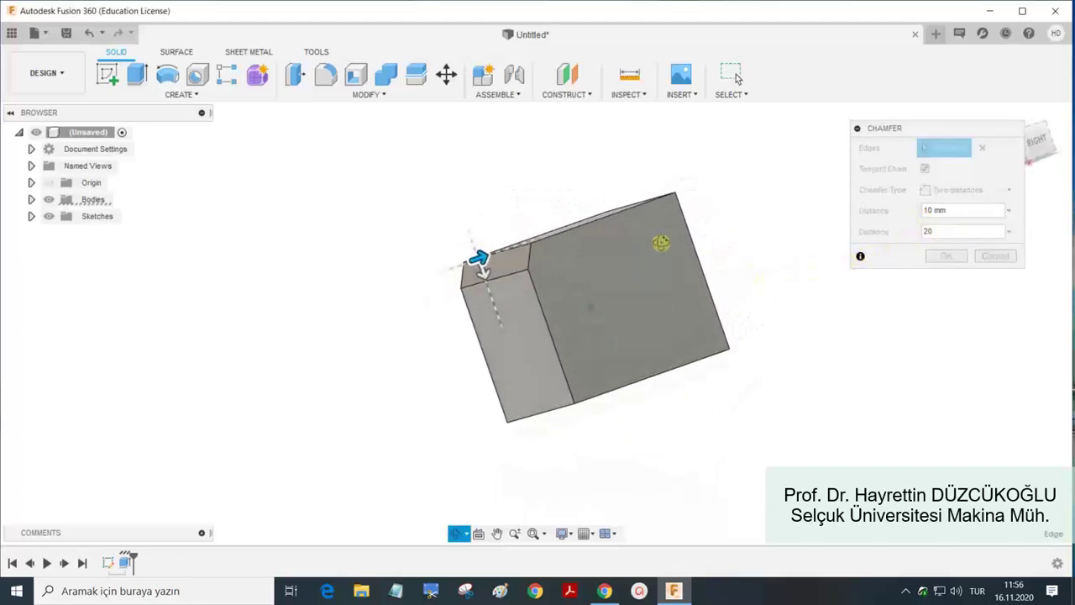
Switch the chamfer to distance and angle type at 20 mm and 20 deg.
{"action": "left_click", "coordinate": [967, 195]}
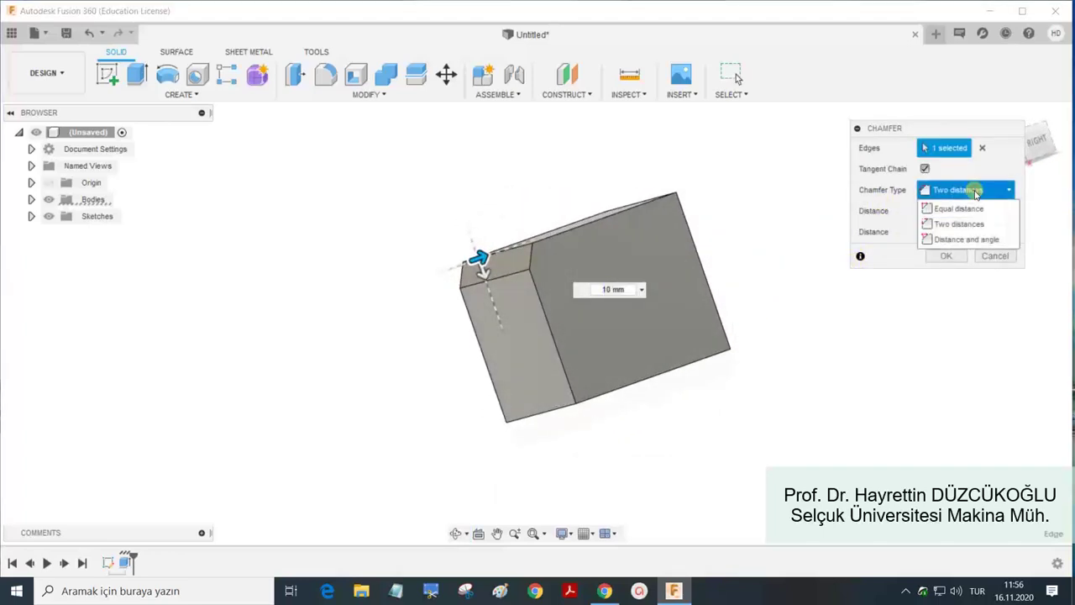
{"action": "left_click", "coordinate": [949, 238]}
{"action": "type", "text": "10"}
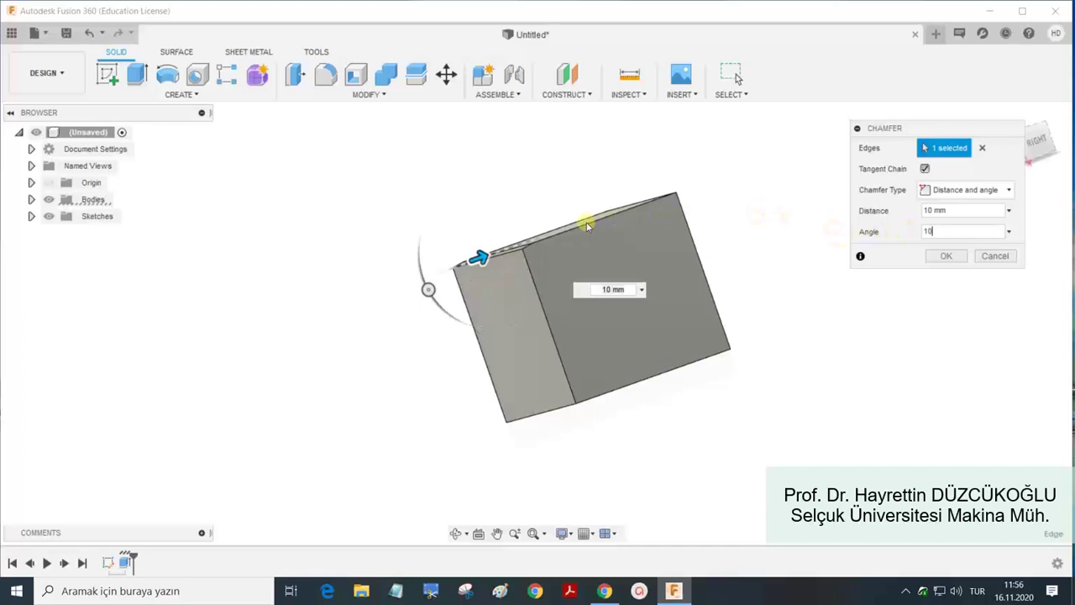
{"action": "scroll", "coordinate": [588, 225], "scroll_direction": "up", "scroll_amount": 2}
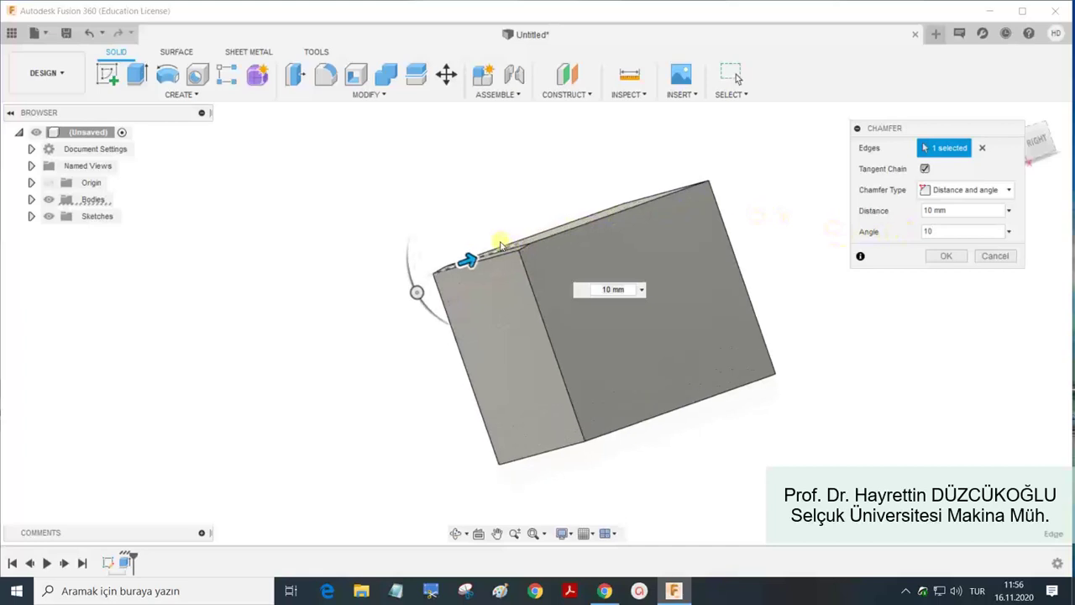
{"action": "scroll", "coordinate": [499, 240], "scroll_direction": "up", "scroll_amount": 2}
{"action": "scroll", "coordinate": [509, 242], "scroll_direction": "up", "scroll_amount": 2}
{"action": "scroll", "coordinate": [528, 247], "scroll_direction": "up", "scroll_amount": 2}
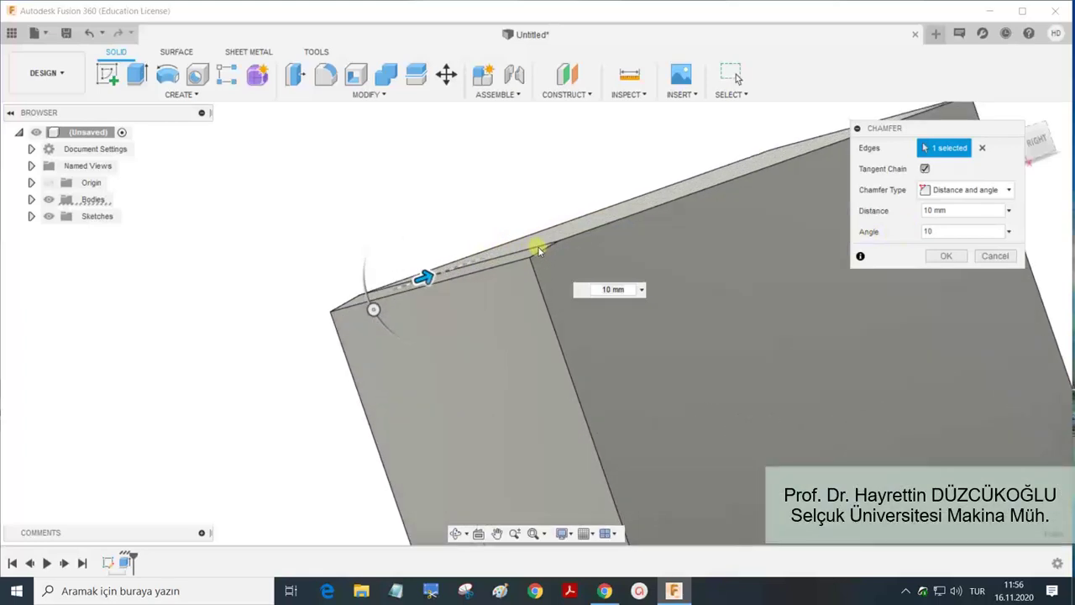
{"action": "double_click", "coordinate": [927, 232]}
{"action": "type", "text": "0"}
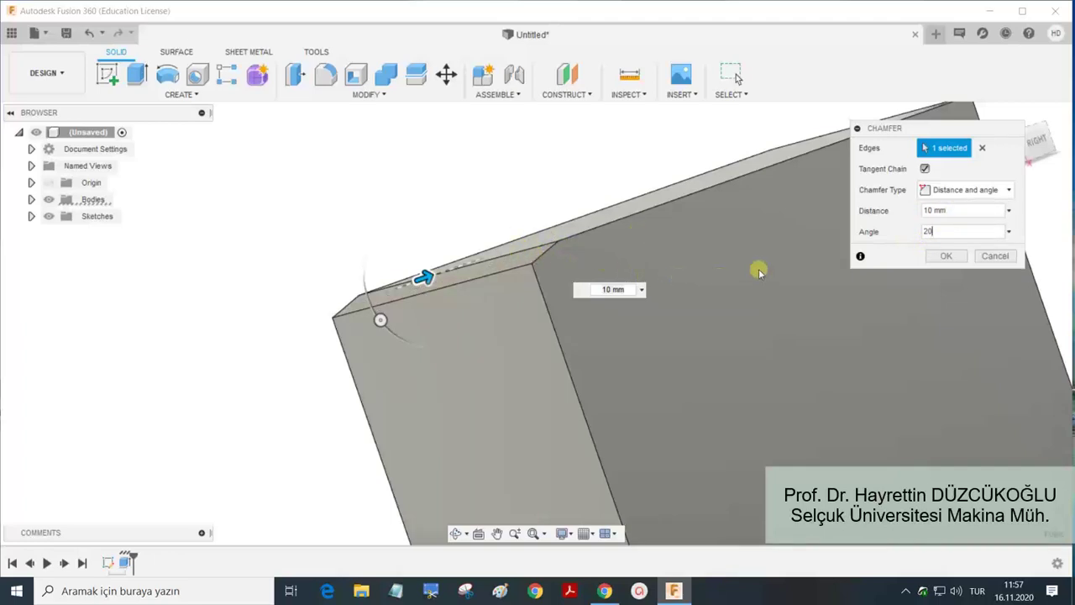
{"action": "double_click", "coordinate": [955, 210]}
{"action": "type", "text": "20"}
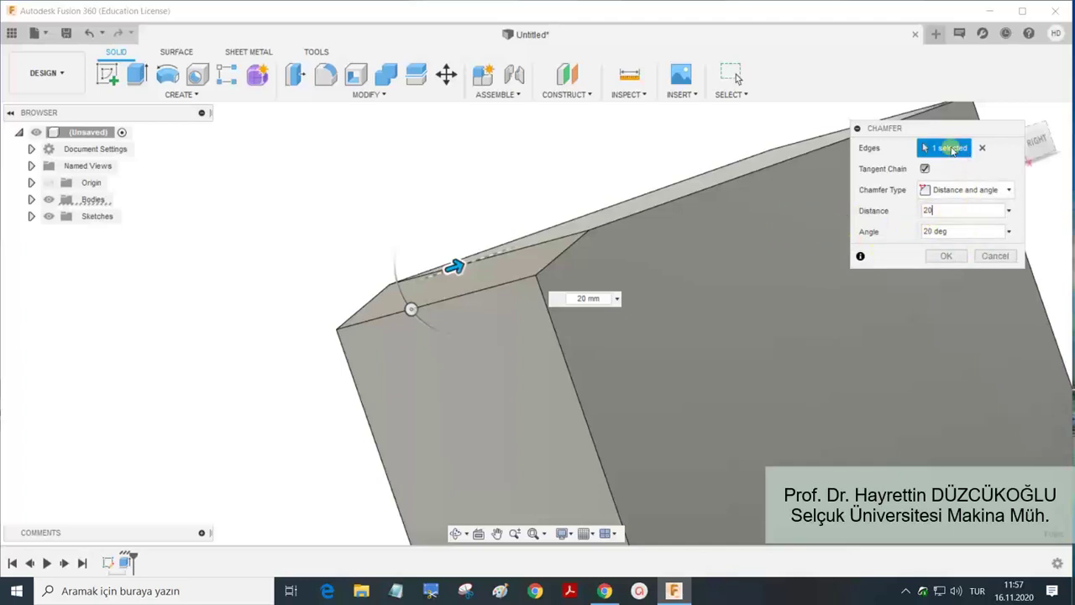
{"action": "left_click", "coordinate": [997, 256]}
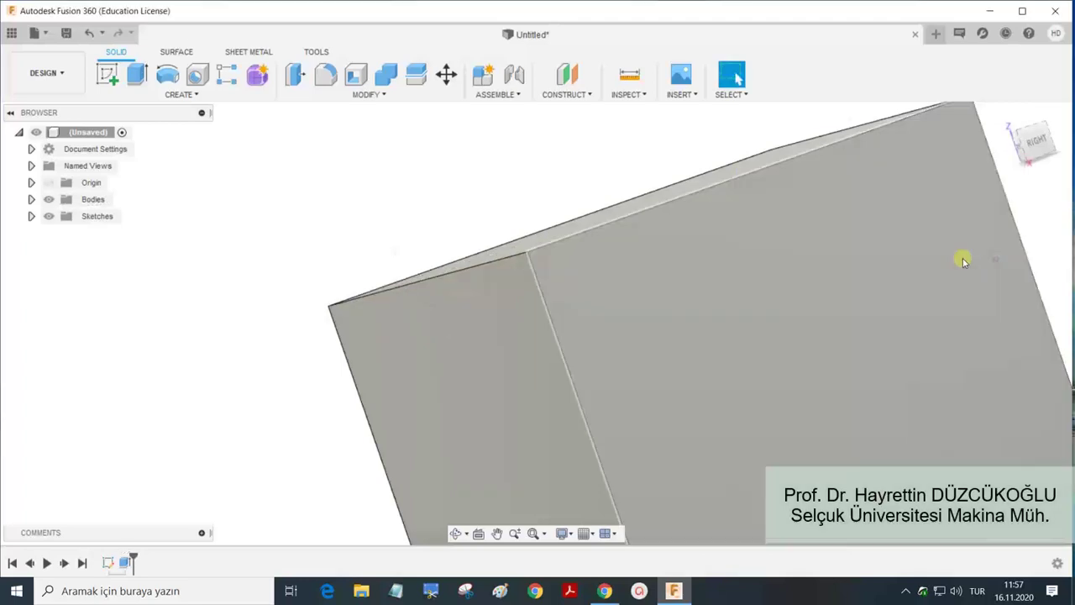
{"action": "scroll", "coordinate": [857, 243], "scroll_direction": "down", "scroll_amount": 2}
{"action": "middle_click_drag", "start_coordinate": [800, 231], "coordinate": [796, 305], "text": "shift"}
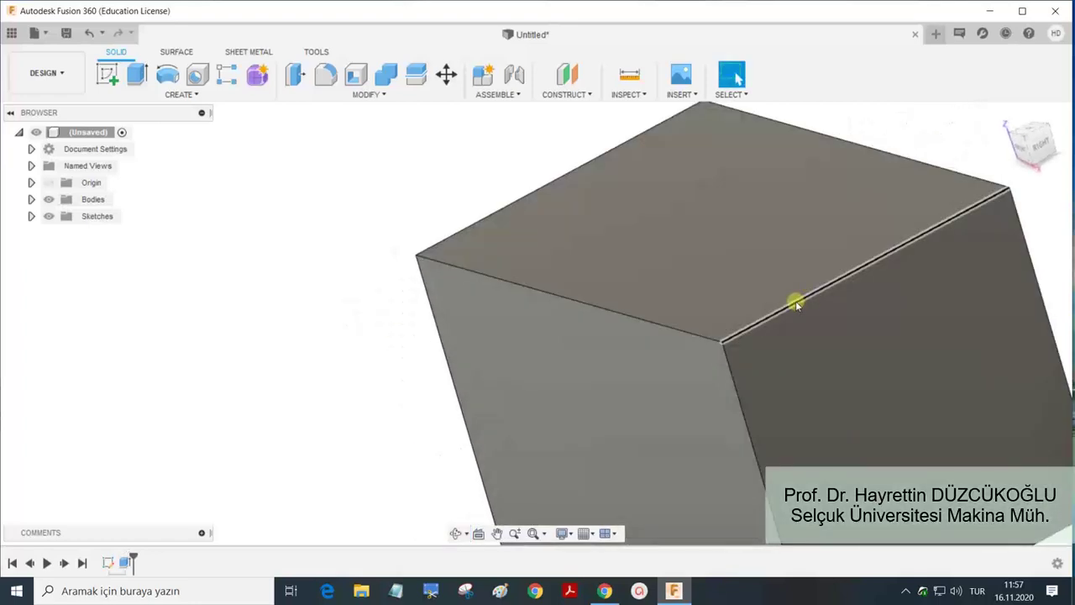
{"action": "left_click", "coordinate": [794, 301]}
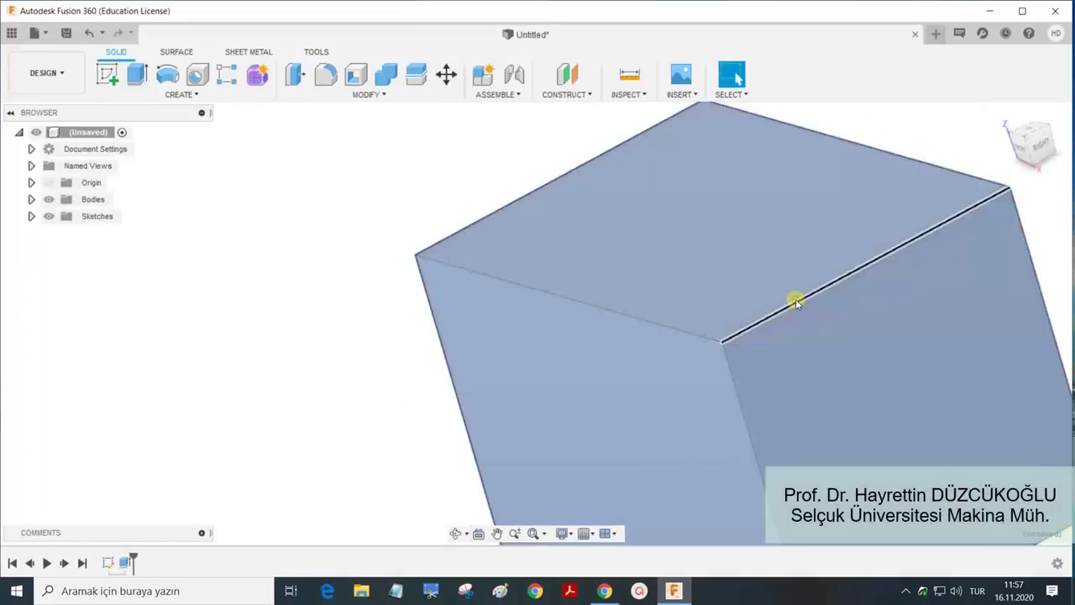
{"action": "left_click", "coordinate": [386, 247]}
{"action": "left_click", "coordinate": [369, 94]}
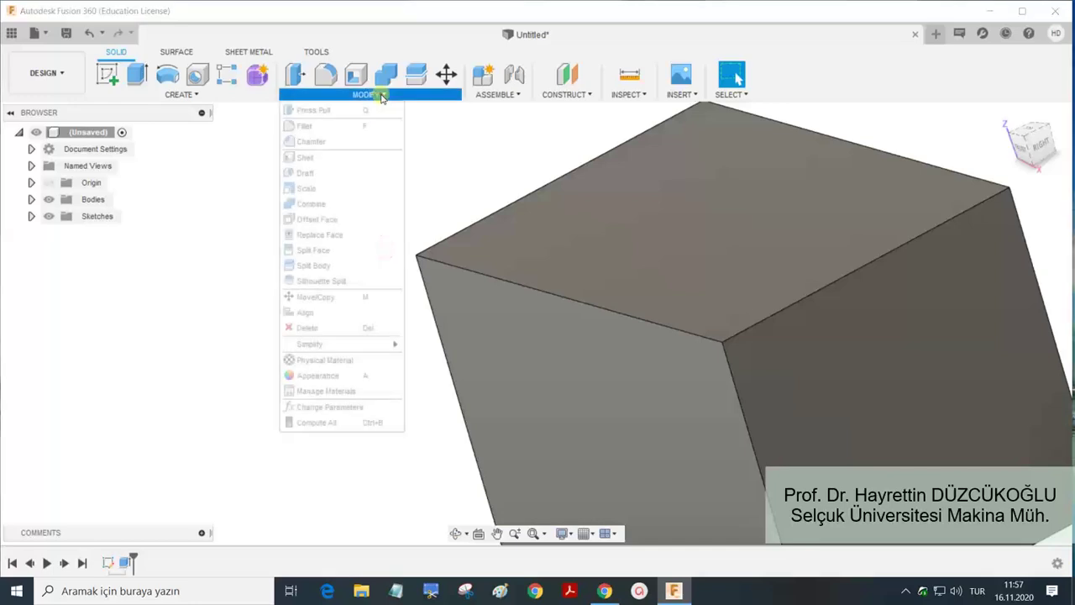
{"action": "left_click", "coordinate": [321, 144]}
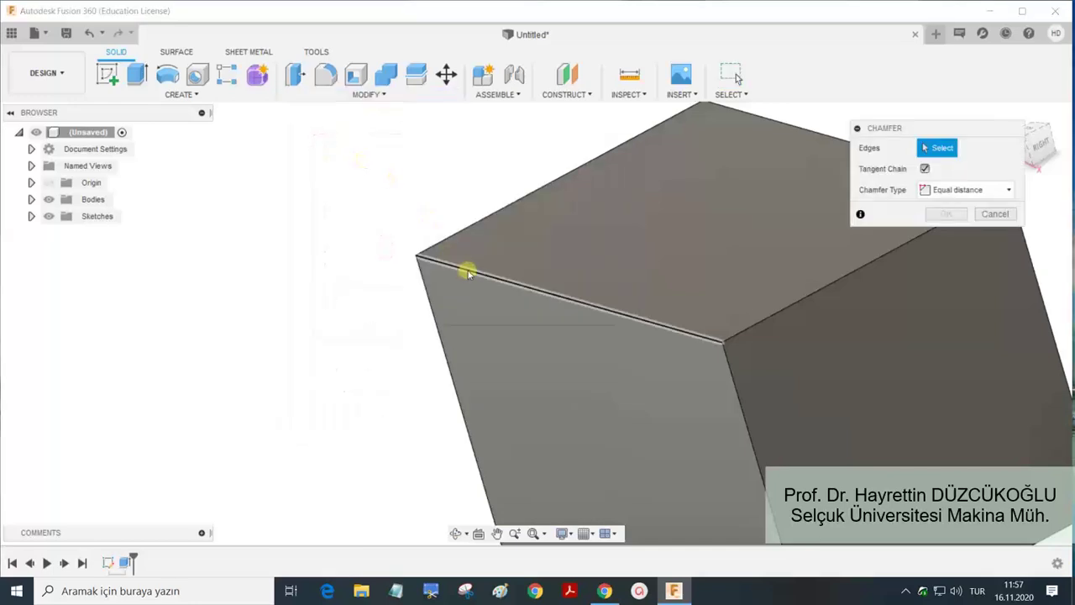
{"action": "left_click", "coordinate": [468, 273]}
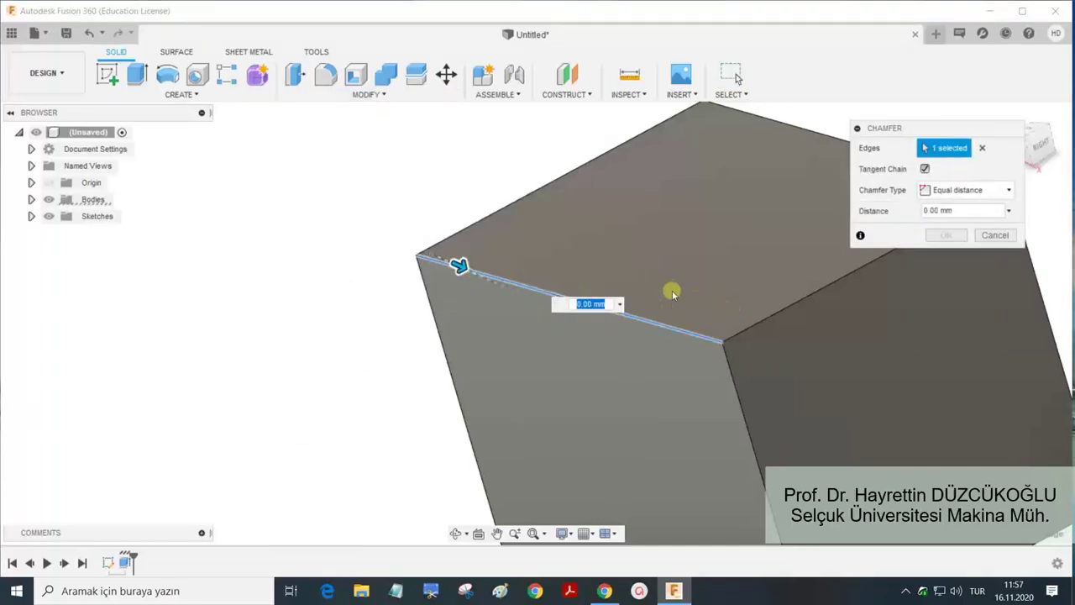
{"action": "left_click", "coordinate": [757, 321]}
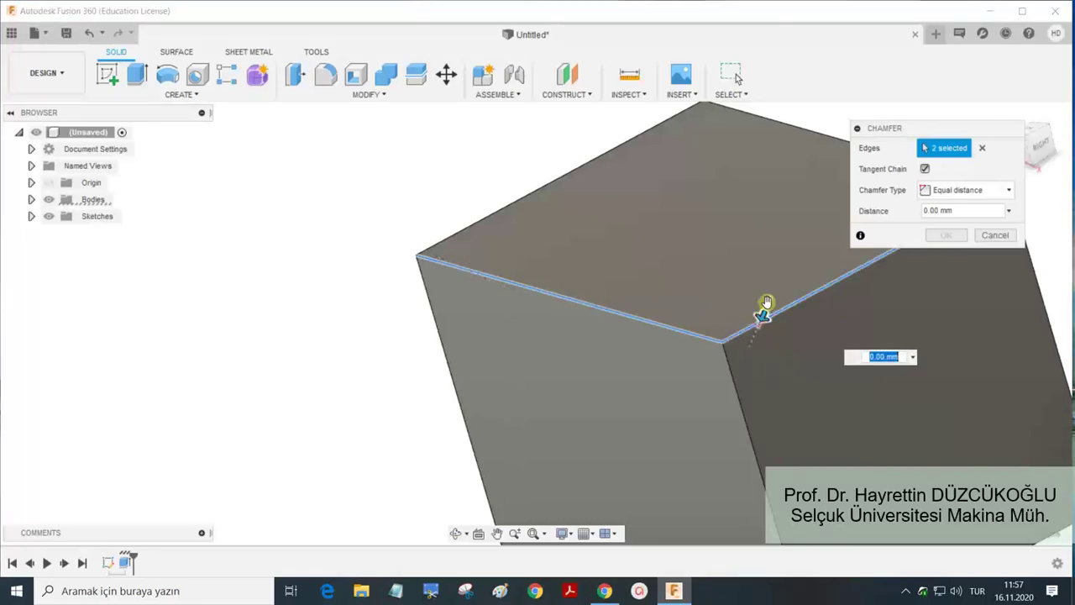
{"action": "left_click", "coordinate": [829, 134]}
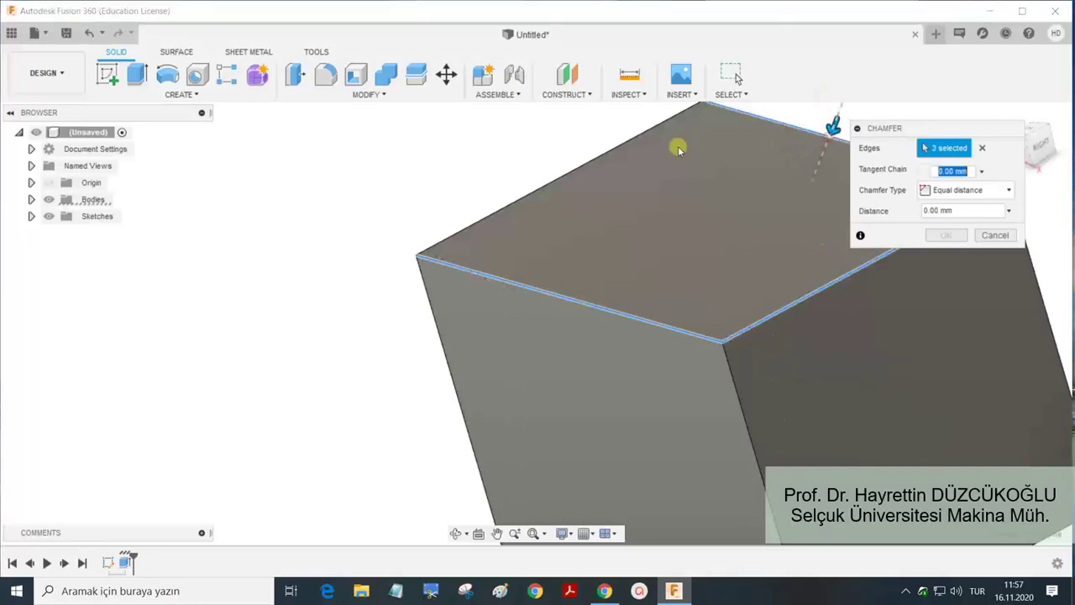
{"action": "left_click", "coordinate": [611, 152]}
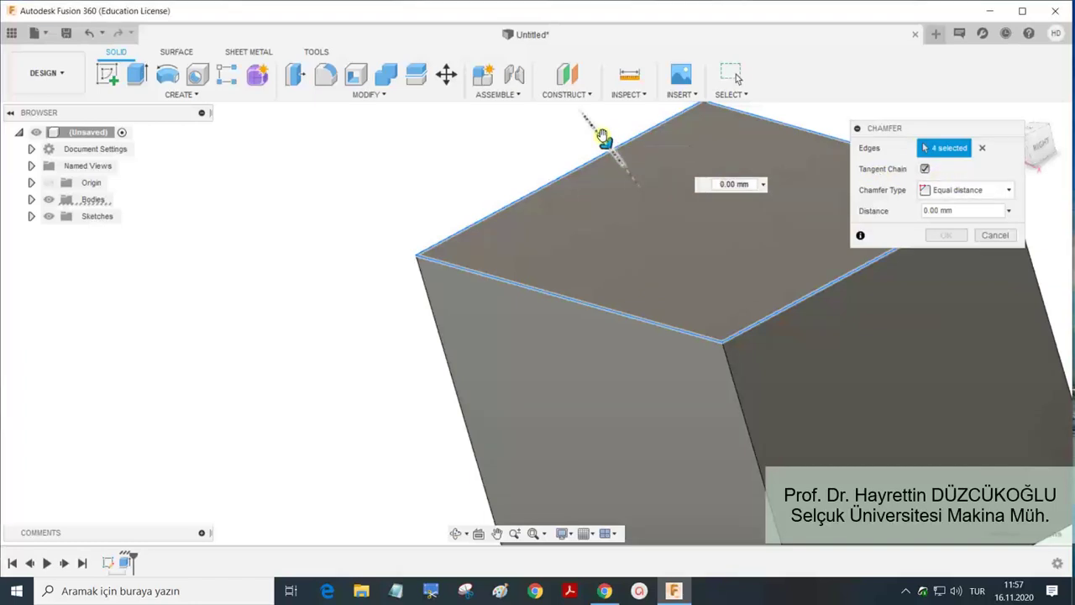
{"action": "left_click_drag", "start_coordinate": [603, 136], "coordinate": [629, 159]}
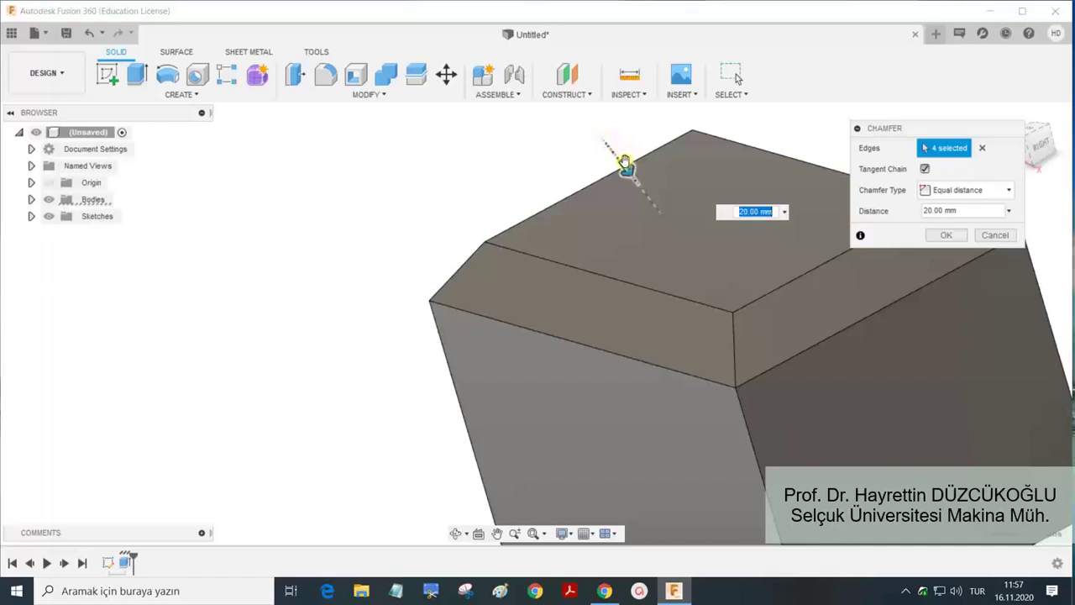
{"action": "left_click_drag", "start_coordinate": [626, 168], "coordinate": [615, 153]}
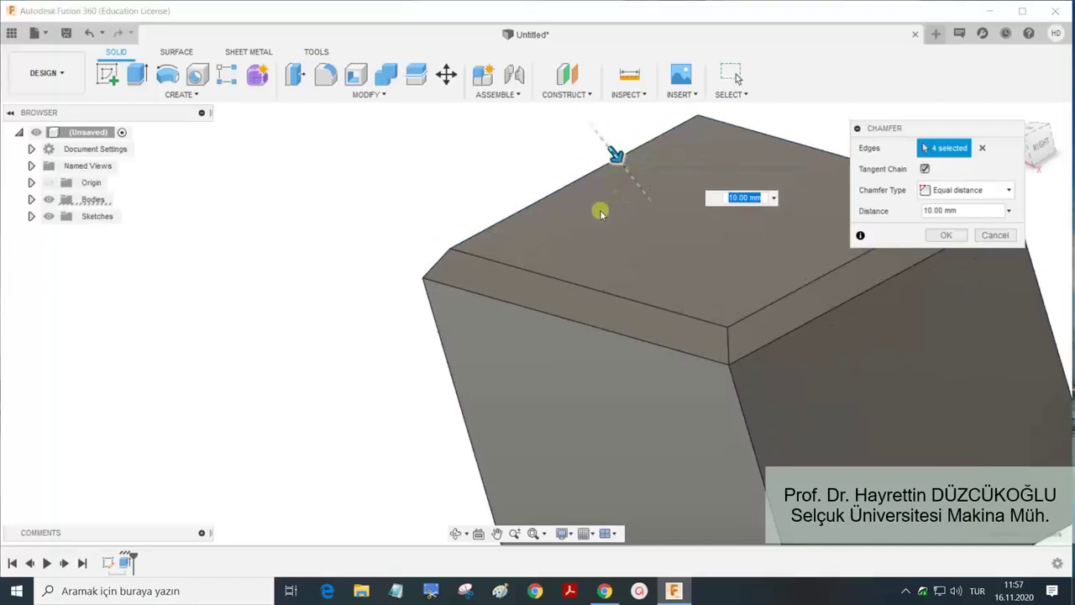
{"action": "middle_click_drag", "start_coordinate": [602, 212], "coordinate": [470, 216]}
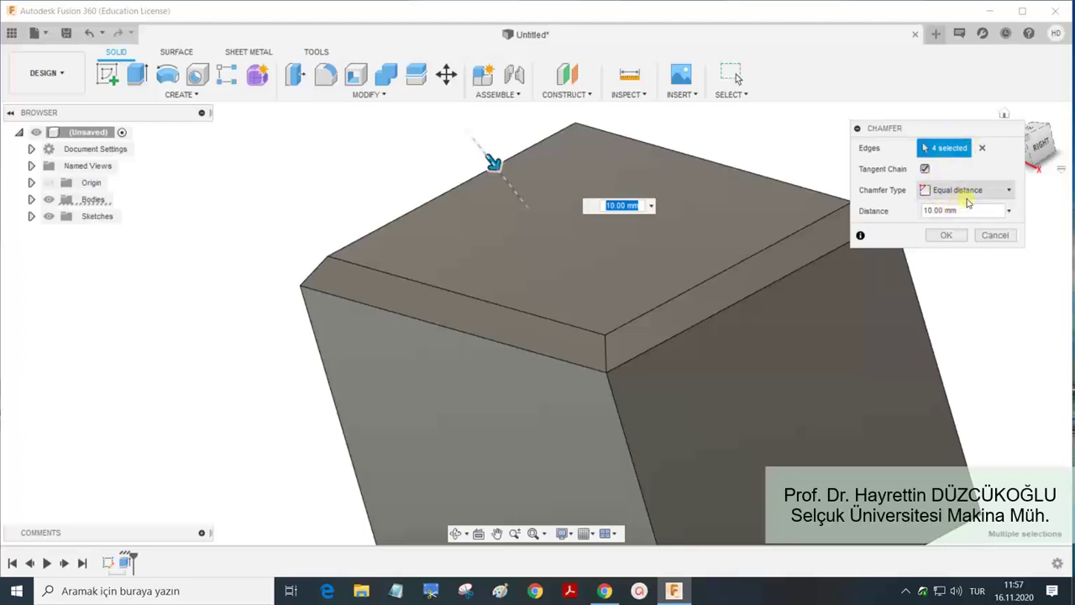
{"action": "left_click", "coordinate": [933, 230]}
{"action": "middle_click_drag", "start_coordinate": [941, 226], "coordinate": [740, 316], "text": "shift"}
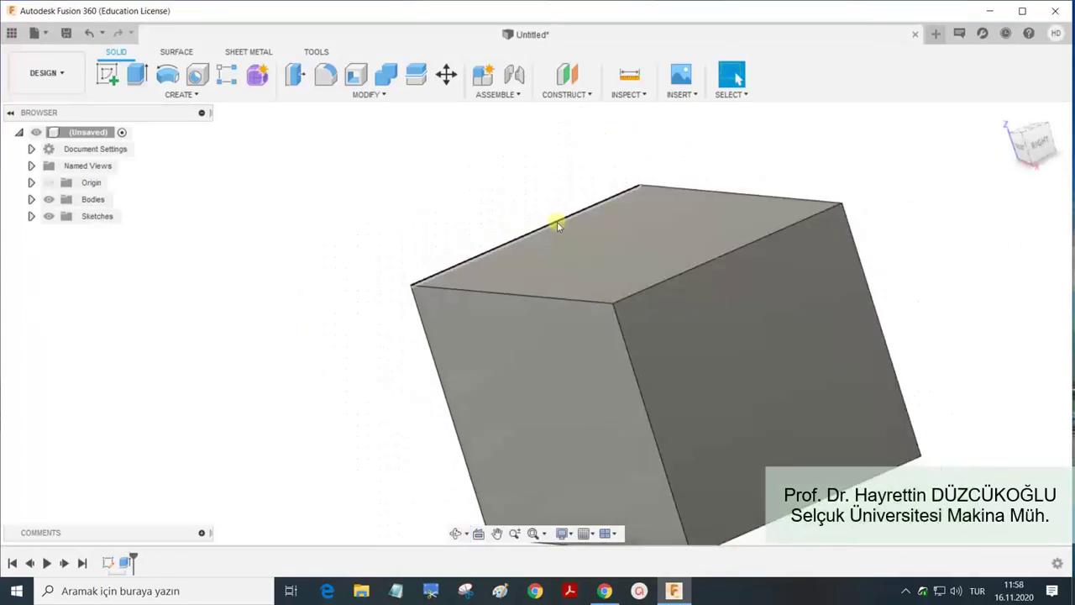
Create a construction midplane between the box's top and bottom faces.
{"action": "left_click", "coordinate": [564, 96]}
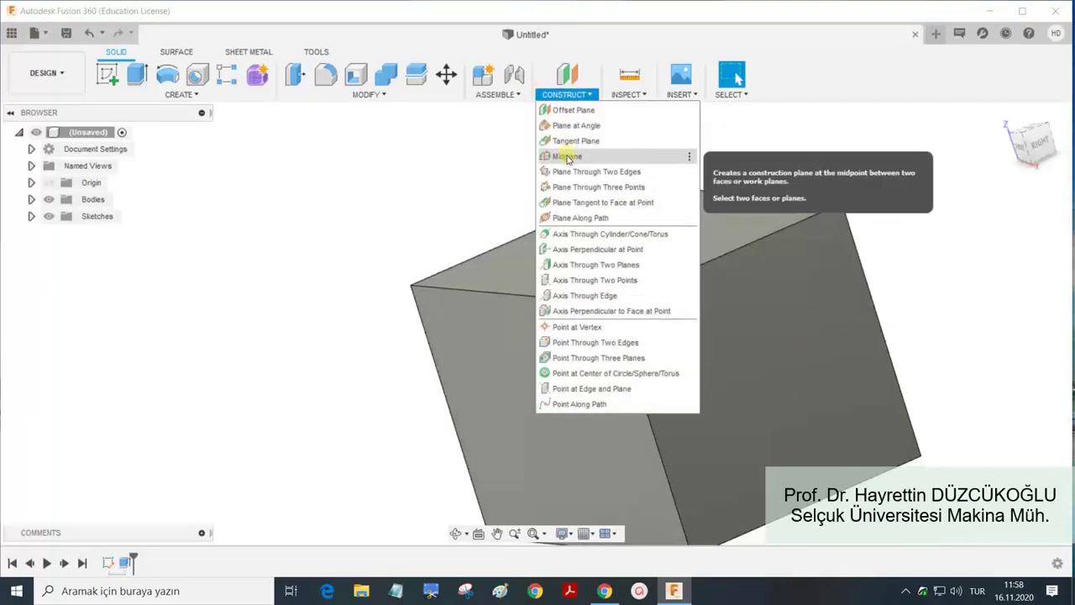
{"action": "left_click", "coordinate": [568, 157]}
{"action": "left_click", "coordinate": [618, 244]}
{"action": "mouse_move", "coordinate": [651, 293]}
{"action": "middle_mouse_down", "text": "shift"}
{"action": "mouse_move", "coordinate": [675, 278]}
{"action": "mouse_move", "coordinate": [680, 383]}
{"action": "middle_mouse_up", "text": "shift"}
{"action": "left_click", "coordinate": [710, 415]}
{"action": "left_click", "coordinate": [937, 214]}
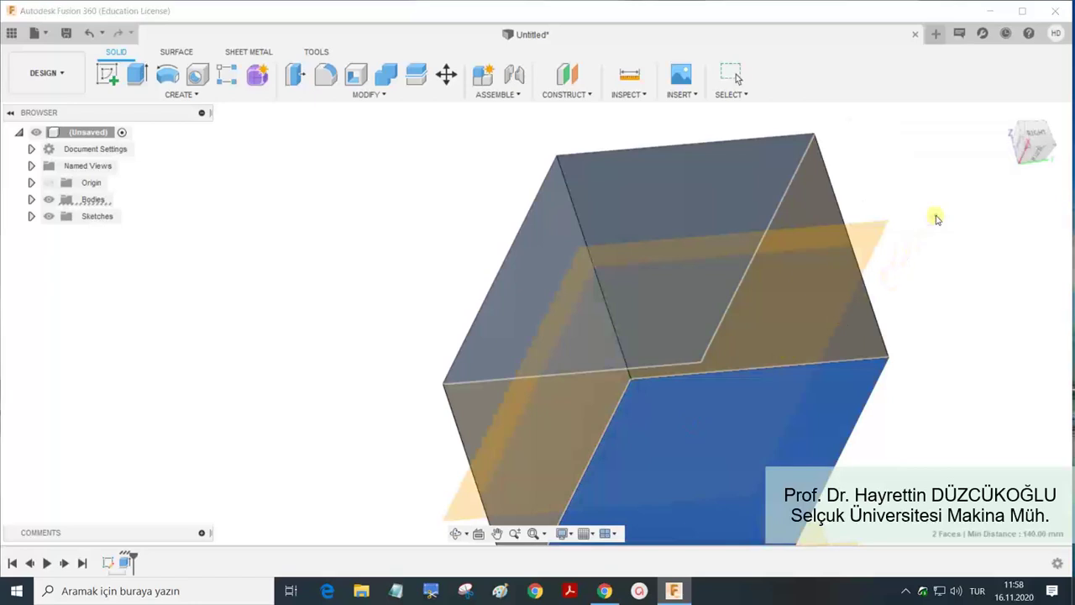
{"action": "middle_click_drag", "start_coordinate": [888, 223], "coordinate": [907, 255], "text": "shift"}
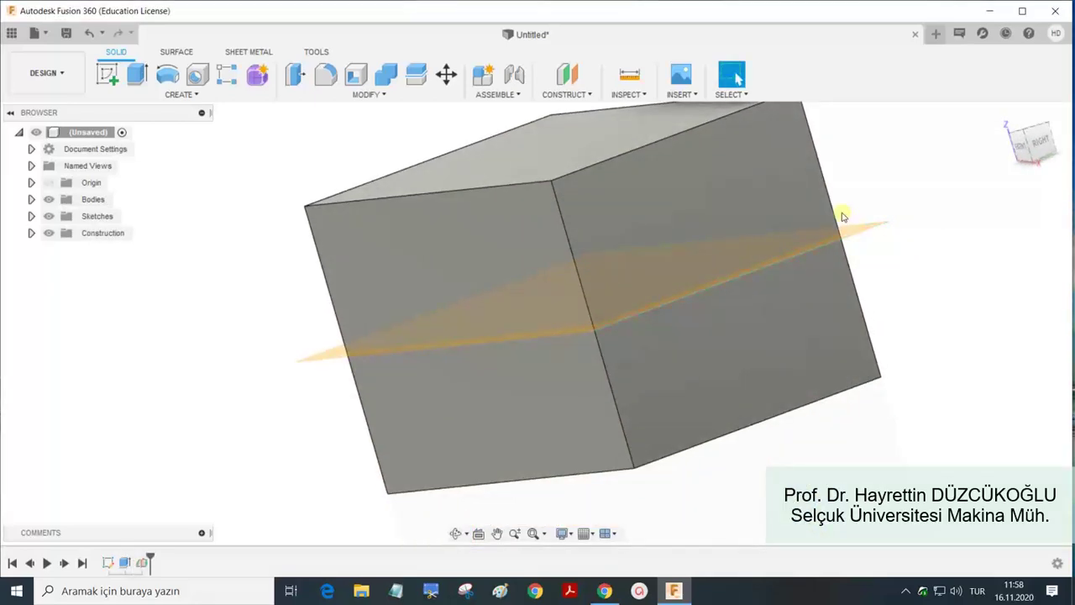
{"action": "mouse_move", "coordinate": [842, 216]}
{"action": "middle_mouse_down", "text": "shift"}
{"action": "mouse_move", "coordinate": [758, 274]}
{"action": "mouse_move", "coordinate": [784, 240]}
{"action": "mouse_move", "coordinate": [727, 269]}
{"action": "mouse_move", "coordinate": [660, 257]}
{"action": "mouse_move", "coordinate": [643, 308]}
{"action": "mouse_move", "coordinate": [629, 304]}
{"action": "mouse_move", "coordinate": [638, 259]}
{"action": "mouse_move", "coordinate": [610, 255]}
{"action": "mouse_move", "coordinate": [677, 244]}
{"action": "mouse_move", "coordinate": [641, 257]}
{"action": "middle_mouse_up", "text": "shift"}
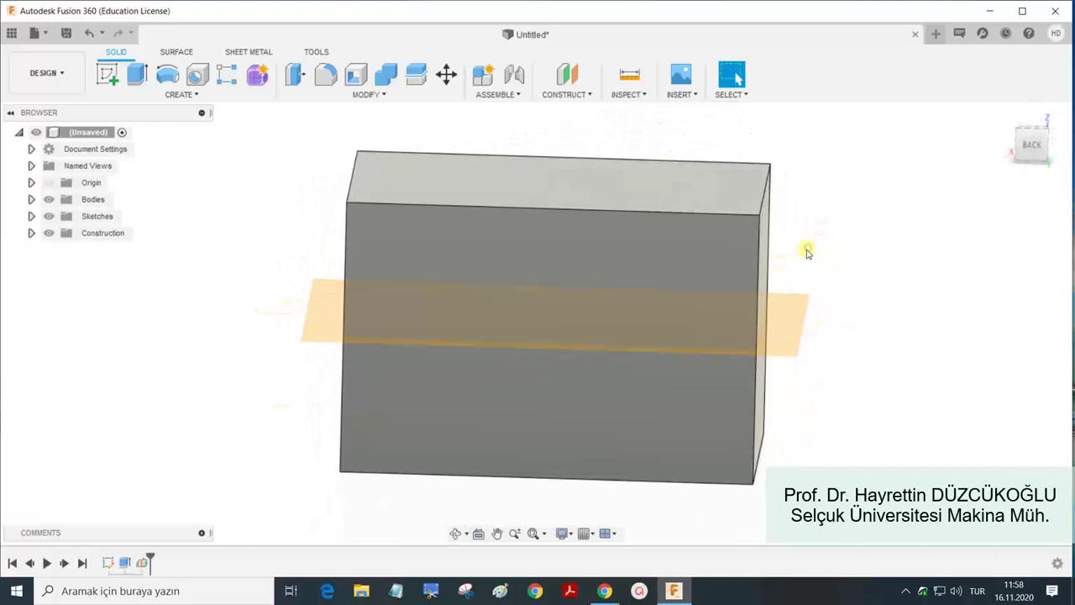
{"action": "left_click", "coordinate": [392, 99]}
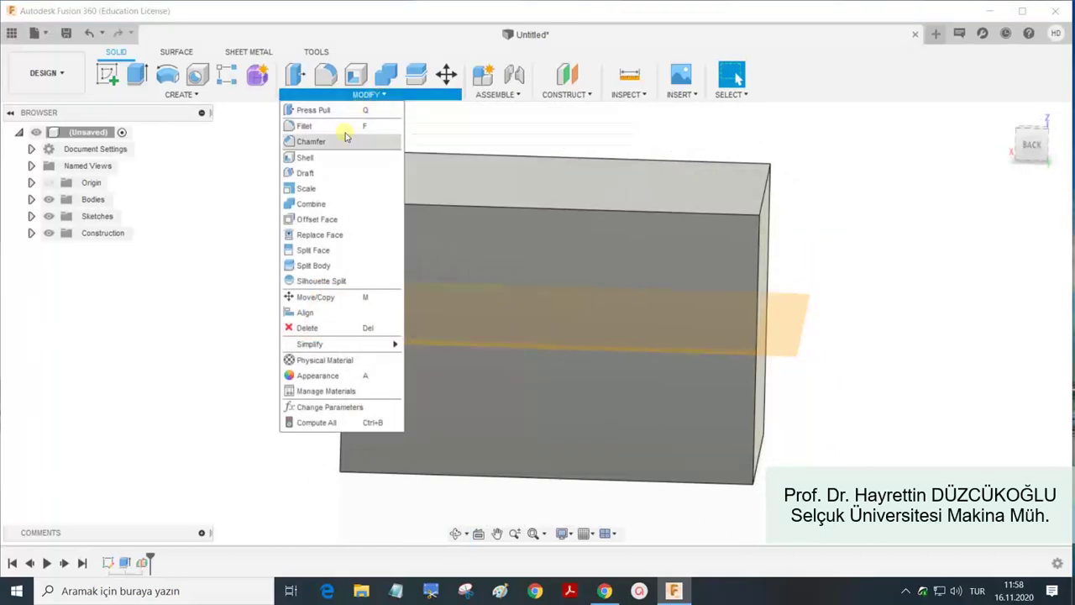
Preview a 10 deg draft on two side faces, pulled from the midplane.
{"action": "left_click", "coordinate": [307, 173]}
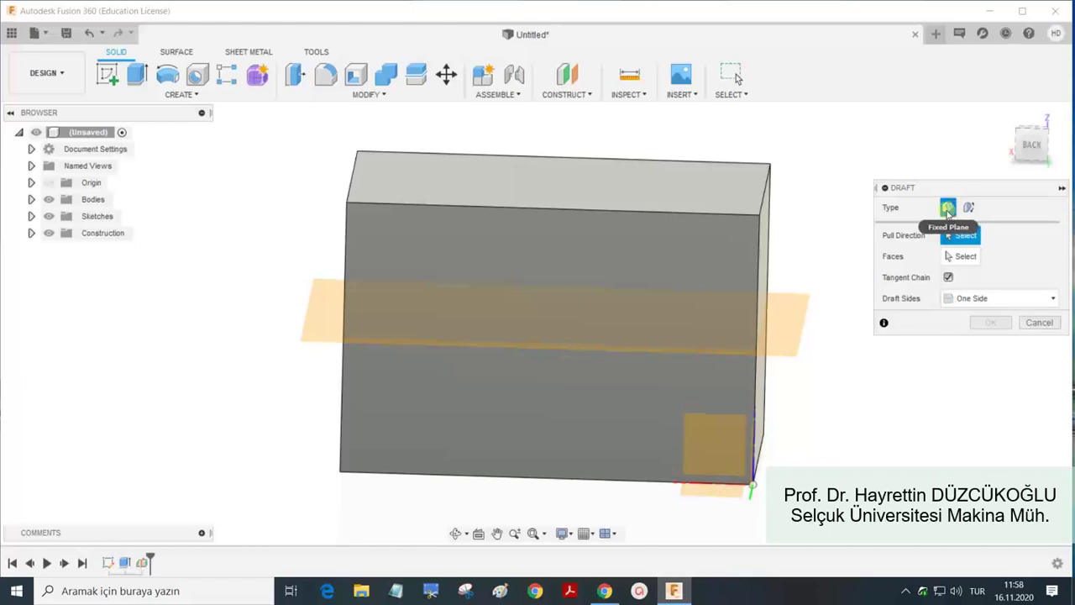
{"action": "left_click", "coordinate": [788, 323]}
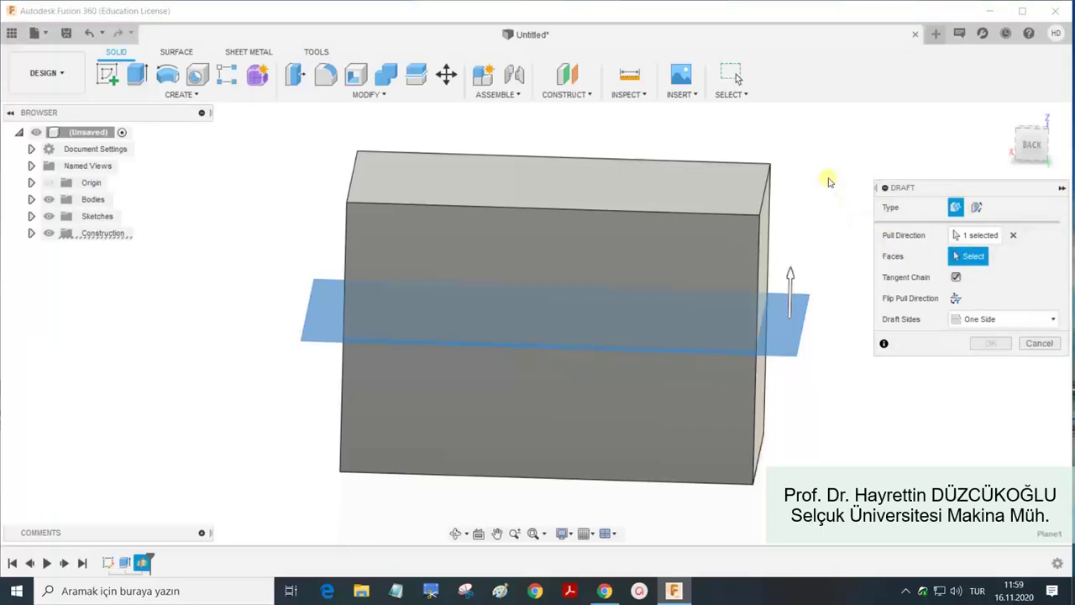
{"action": "middle_click_drag", "start_coordinate": [820, 176], "coordinate": [715, 249], "text": "shift"}
{"action": "left_click", "coordinate": [574, 288]}
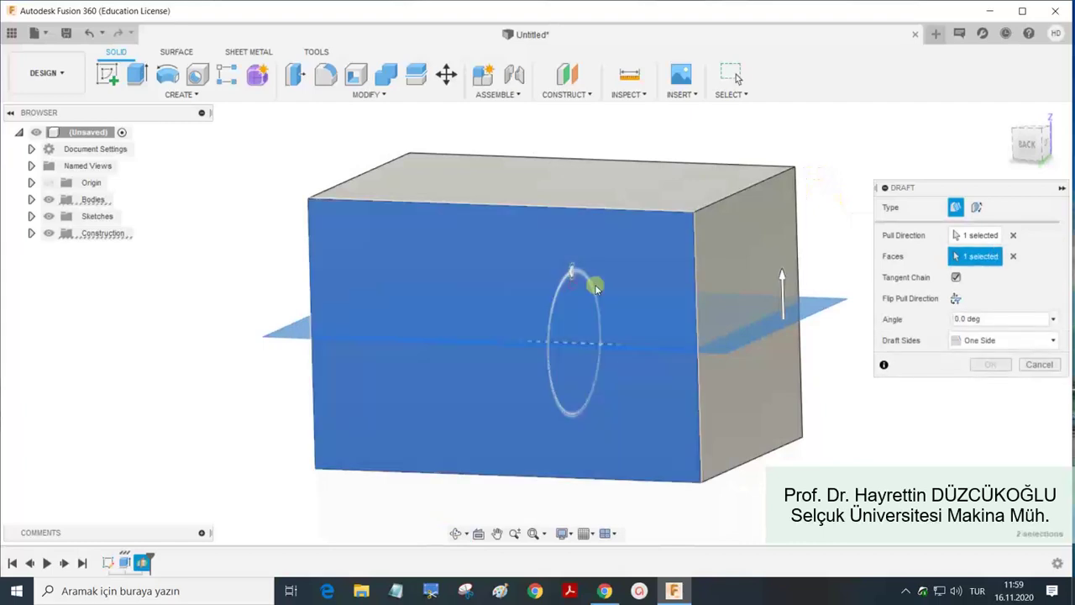
{"action": "mouse_move", "coordinate": [785, 211]}
{"action": "middle_mouse_down", "text": "shift"}
{"action": "mouse_move", "coordinate": [680, 231]}
{"action": "mouse_move", "coordinate": [759, 182]}
{"action": "mouse_move", "coordinate": [811, 166]}
{"action": "middle_mouse_up", "text": "shift"}
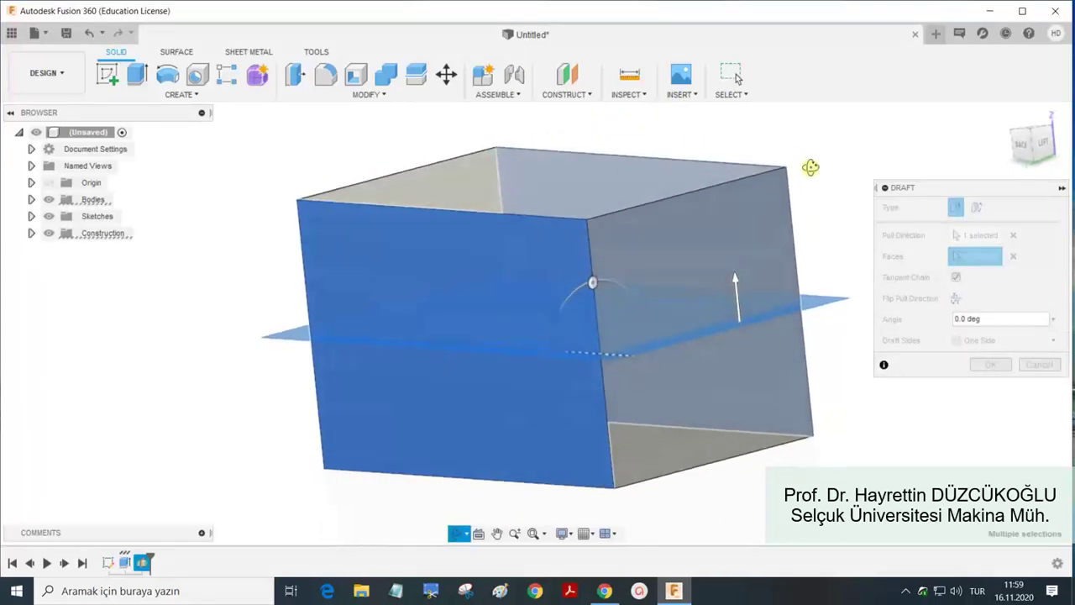
{"action": "left_click", "coordinate": [956, 319]}
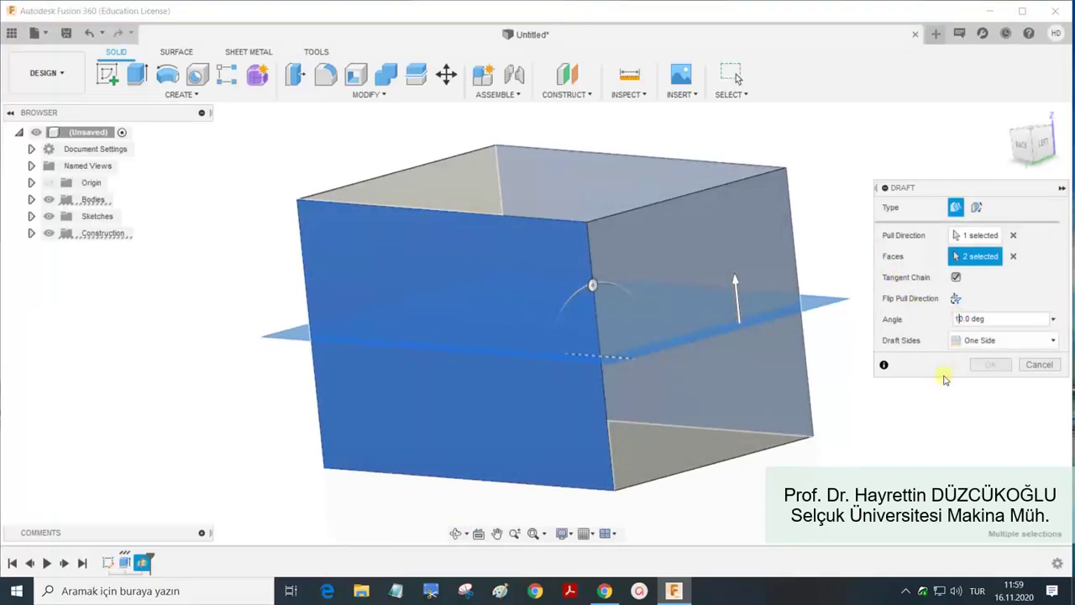
{"action": "mouse_move", "coordinate": [823, 252]}
{"action": "middle_mouse_down", "text": "shift"}
{"action": "mouse_move", "coordinate": [808, 260]}
{"action": "mouse_move", "coordinate": [775, 232]}
{"action": "middle_mouse_up", "text": "shift"}
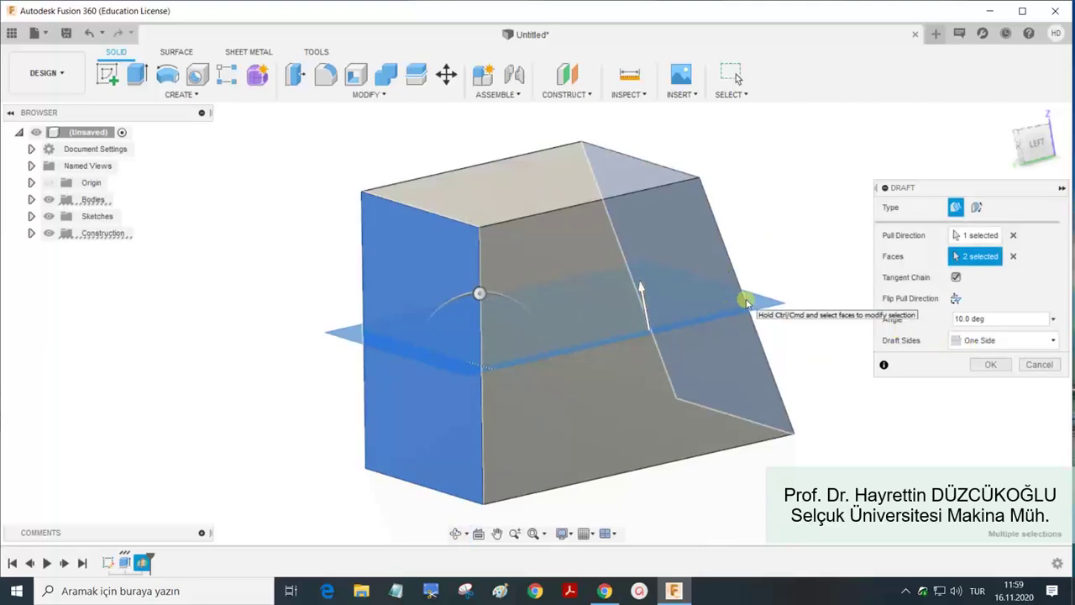
Cycle the Draft Sides setting through Two Side, Symmetric and One Side.
{"action": "left_click", "coordinate": [1002, 344]}
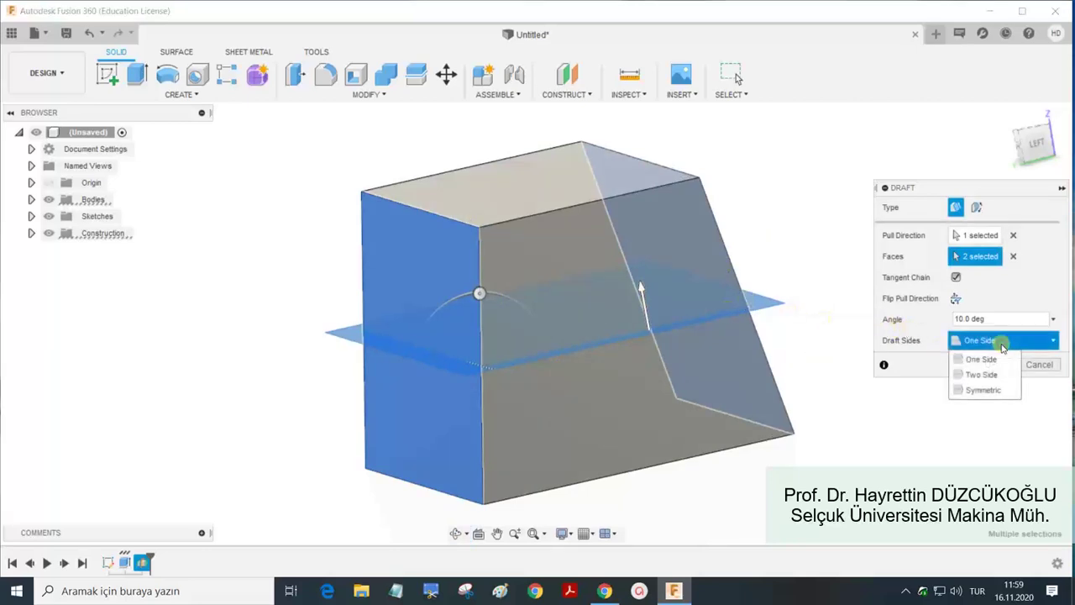
{"action": "left_click", "coordinate": [993, 375]}
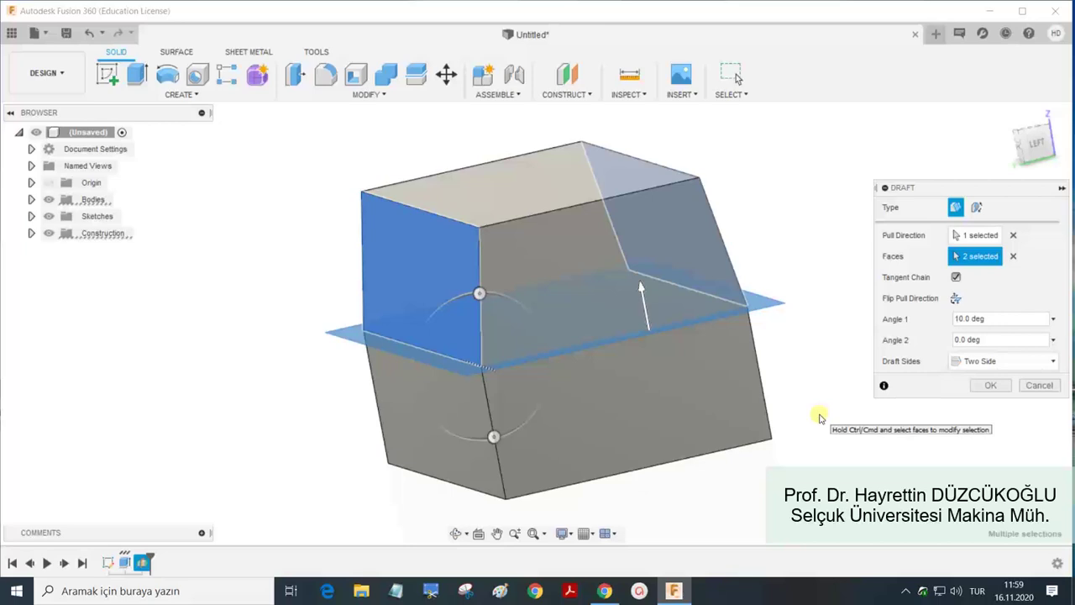
{"action": "middle_click_drag", "start_coordinate": [809, 279], "coordinate": [724, 363], "text": "shift"}
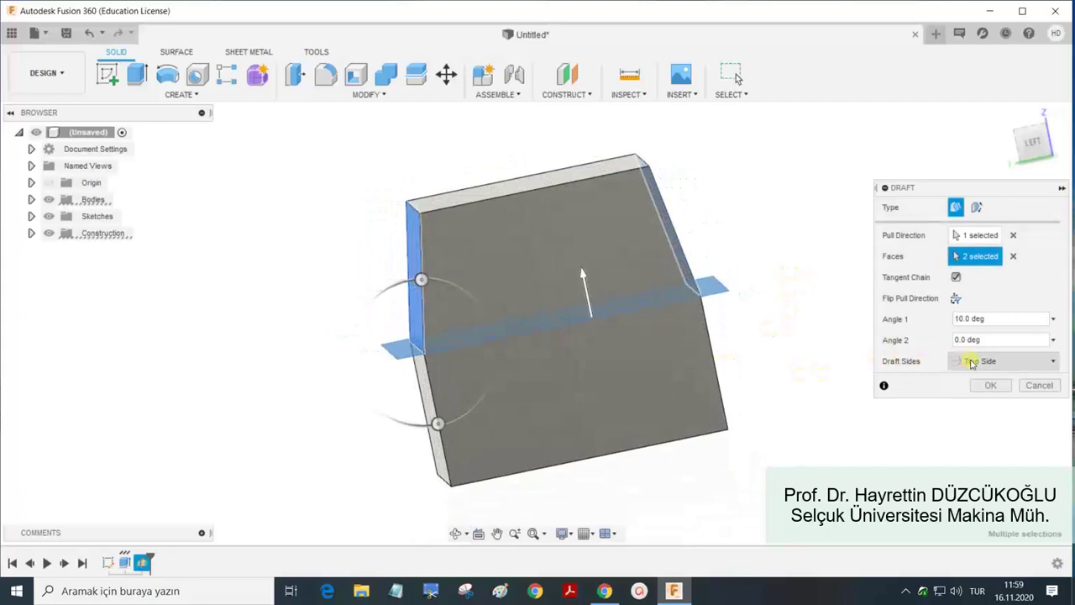
{"action": "left_click", "coordinate": [988, 363]}
{"action": "left_click", "coordinate": [975, 409]}
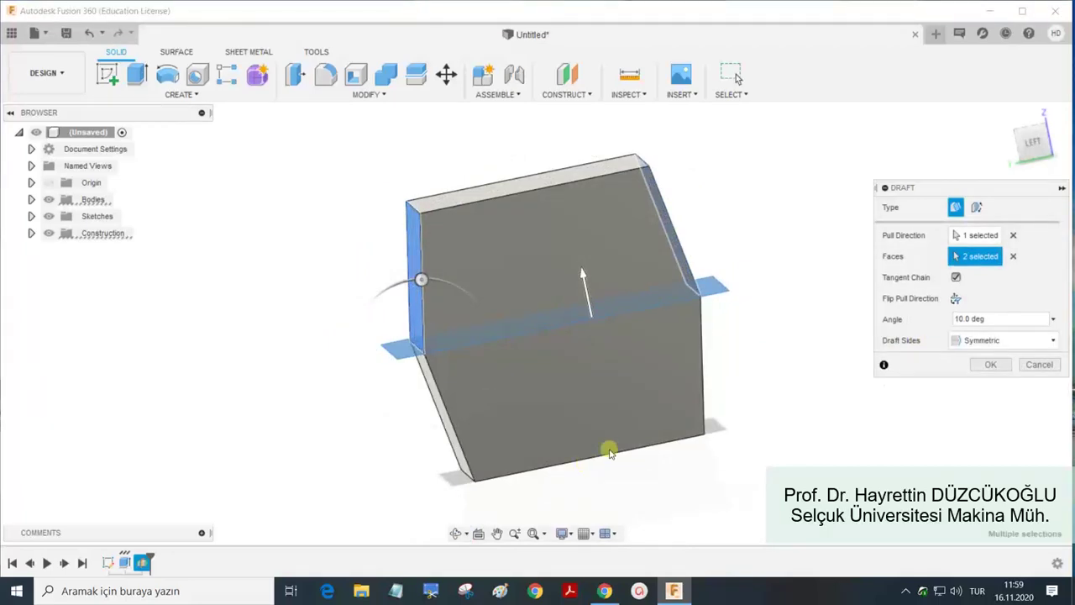
{"action": "left_click", "coordinate": [979, 344]}
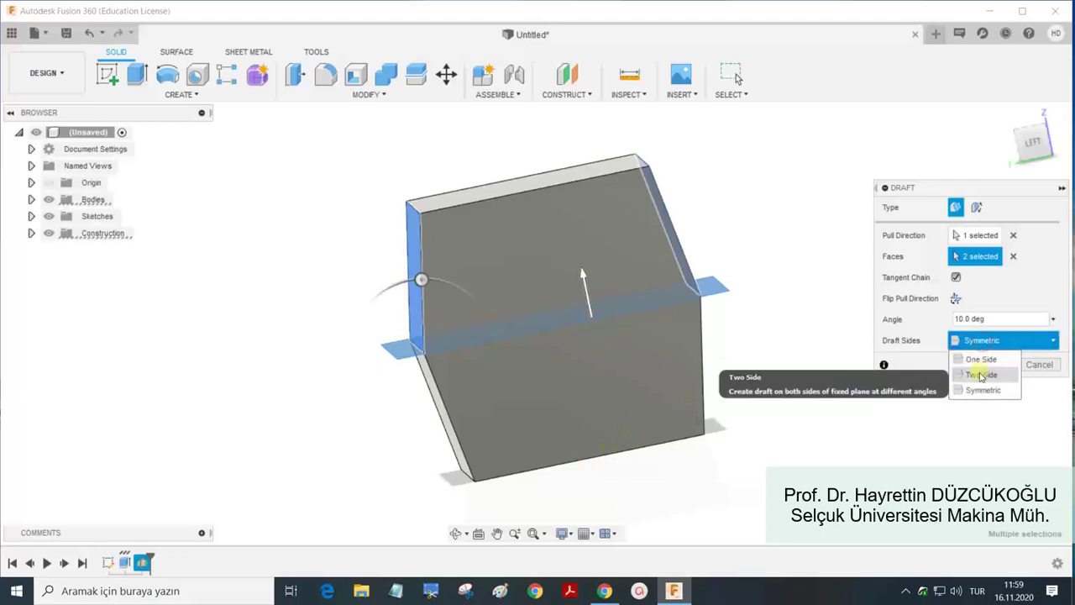
{"action": "left_click", "coordinate": [979, 375]}
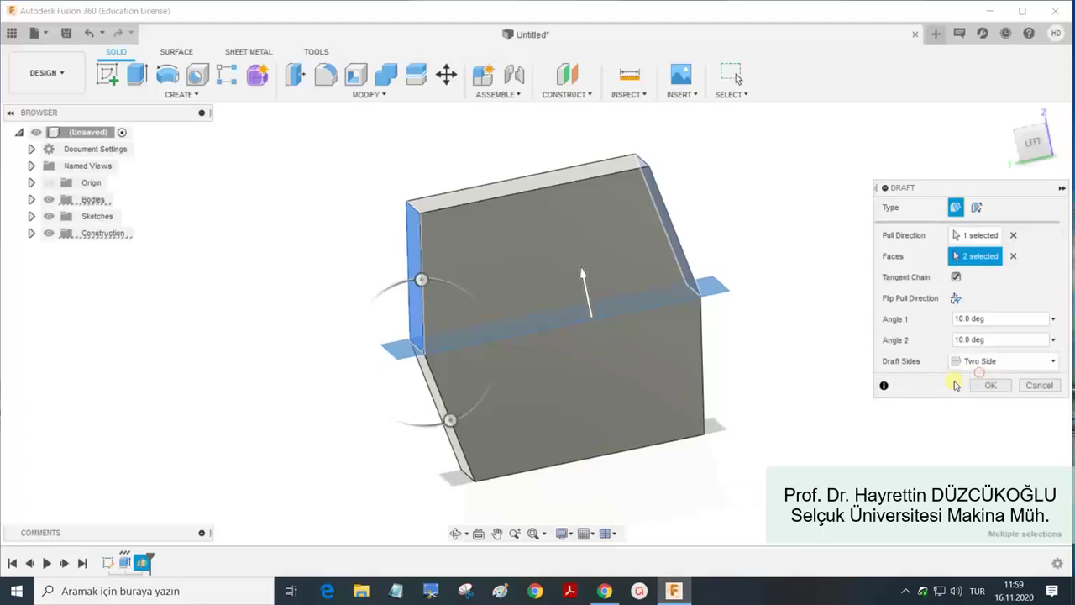
{"action": "left_click", "coordinate": [1005, 361]}
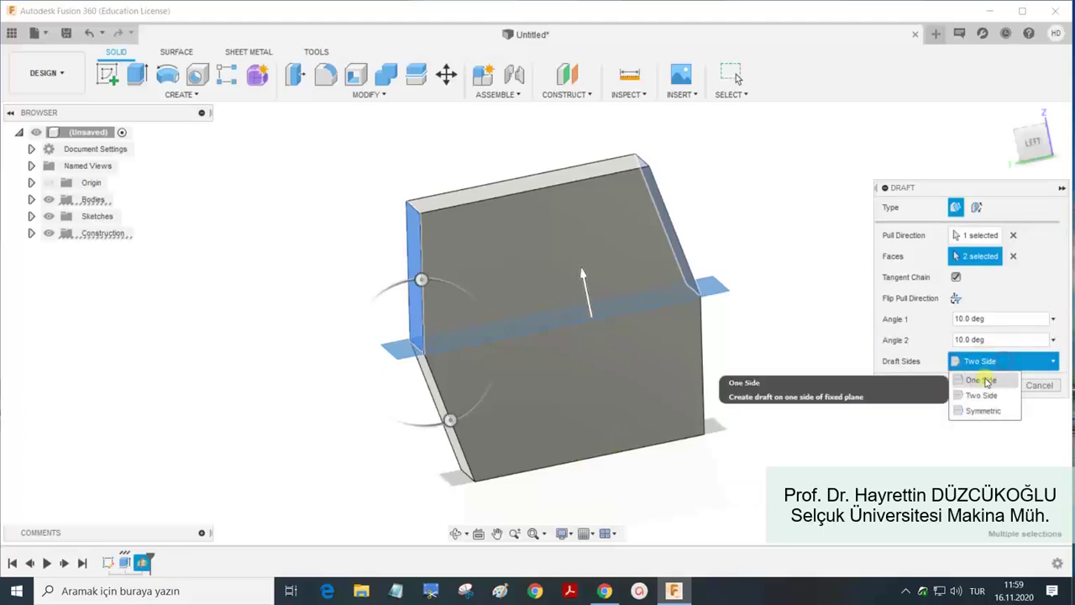
{"action": "left_click", "coordinate": [984, 377]}
Set Draft Sides to Two Side with Angle 2 at 0 and apply the draft.
{"action": "left_click", "coordinate": [1007, 341]}
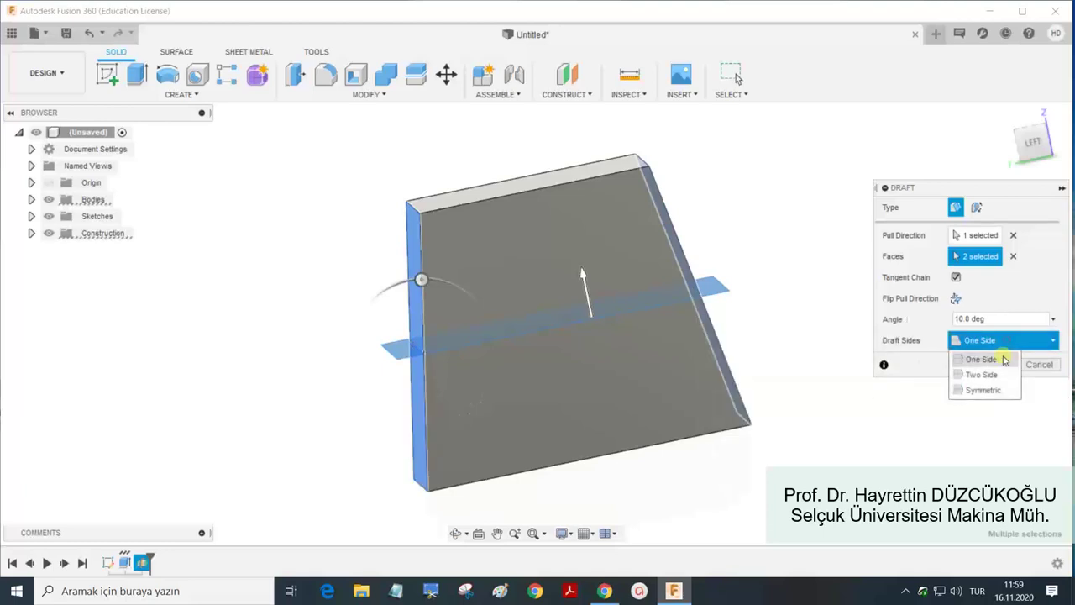
{"action": "left_click", "coordinate": [983, 375]}
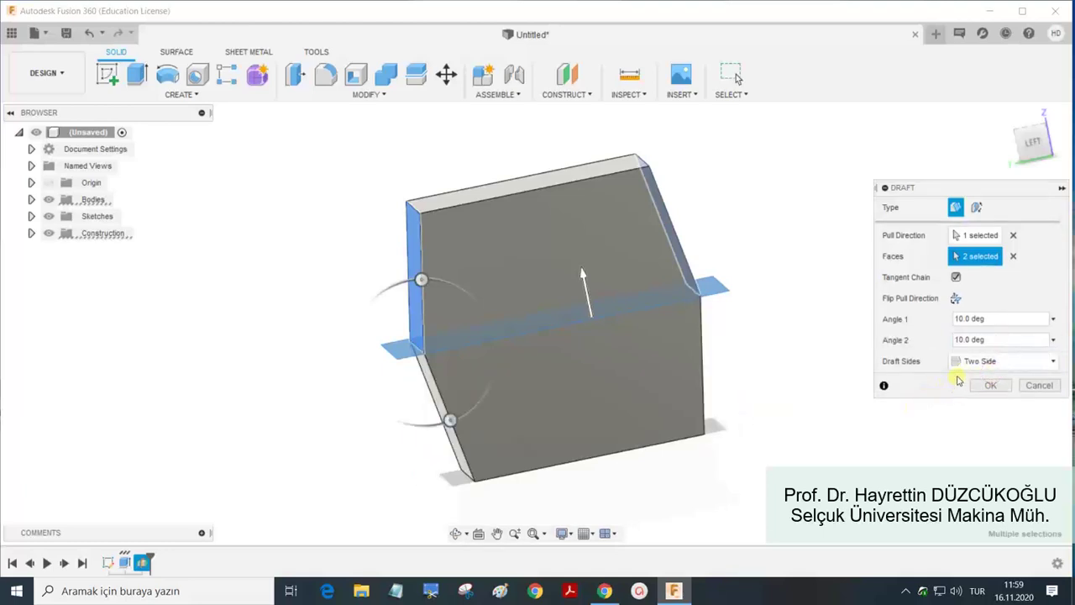
{"action": "left_click", "coordinate": [1002, 339]}
{"action": "type", "text": "0"}
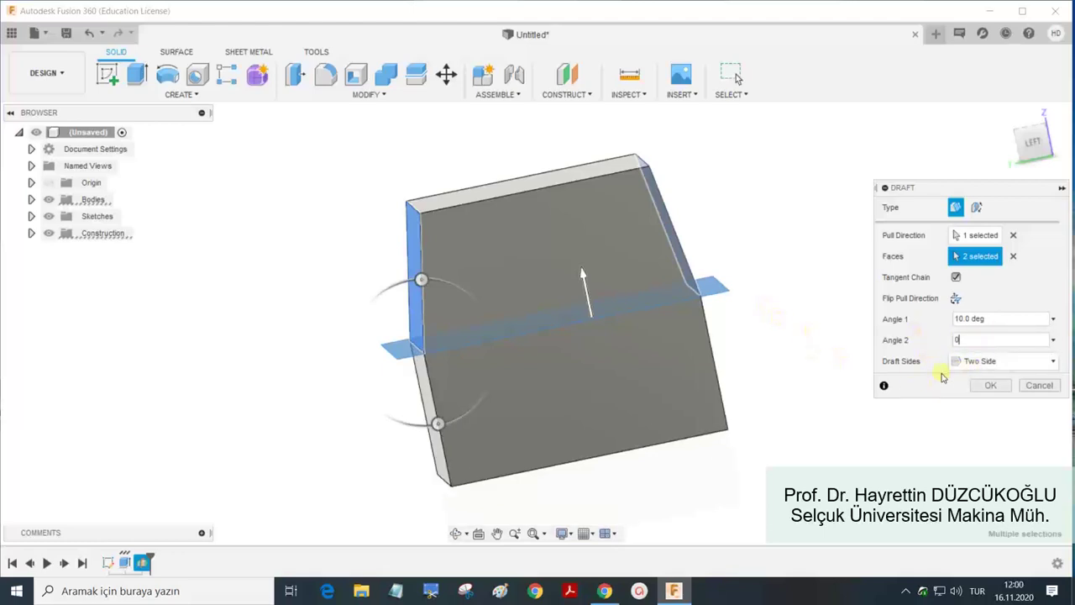
{"action": "left_click", "coordinate": [984, 383]}
{"action": "mouse_move", "coordinate": [880, 357]}
{"action": "middle_mouse_down", "text": "shift"}
{"action": "mouse_move", "coordinate": [835, 331]}
{"action": "mouse_move", "coordinate": [861, 338]}
{"action": "middle_mouse_up", "text": "shift"}
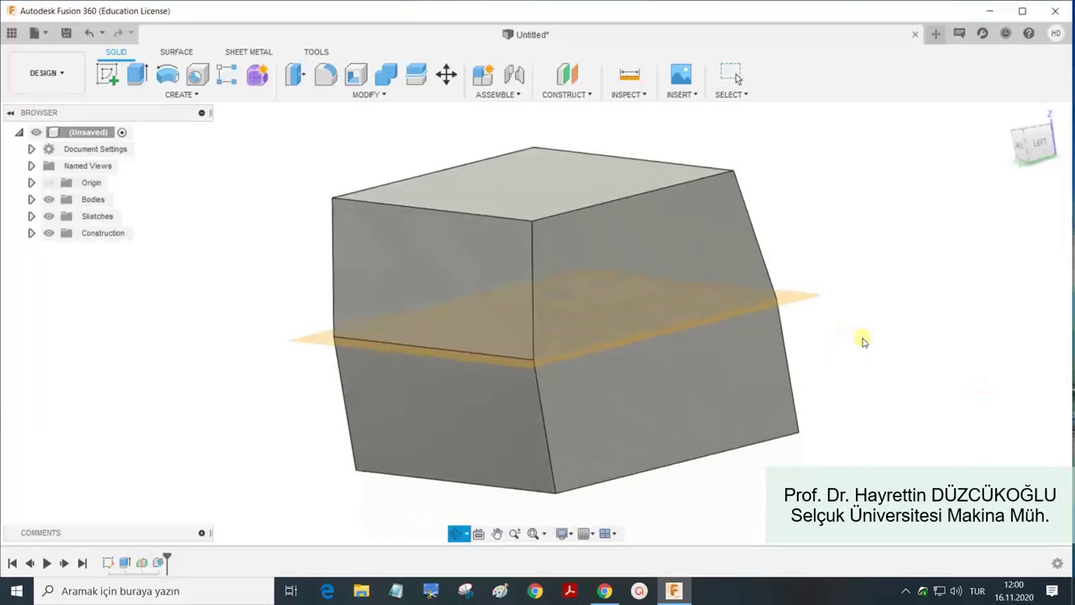
Start a draft pulled from the construction plane on the right and left side faces.
{"action": "left_click", "coordinate": [383, 95]}
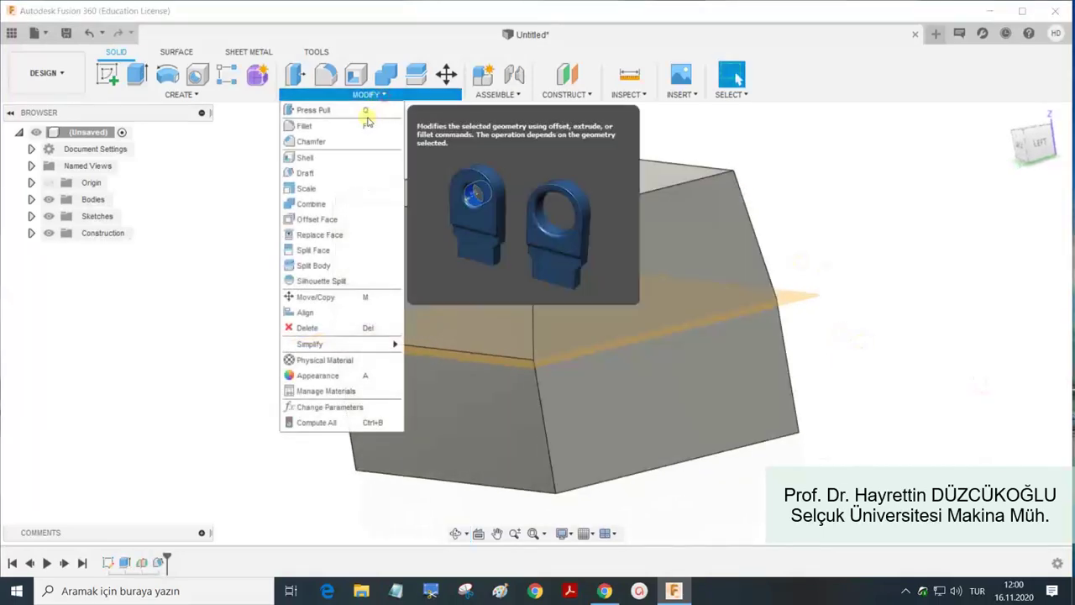
{"action": "left_click", "coordinate": [305, 174]}
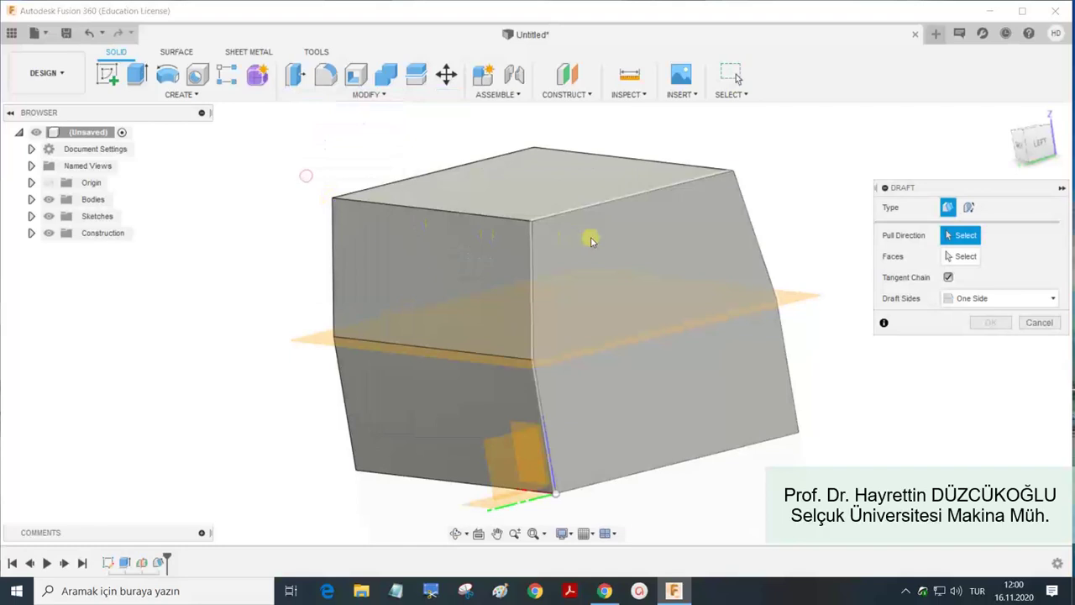
{"action": "middle_click_drag", "start_coordinate": [644, 280], "coordinate": [668, 288], "text": "shift"}
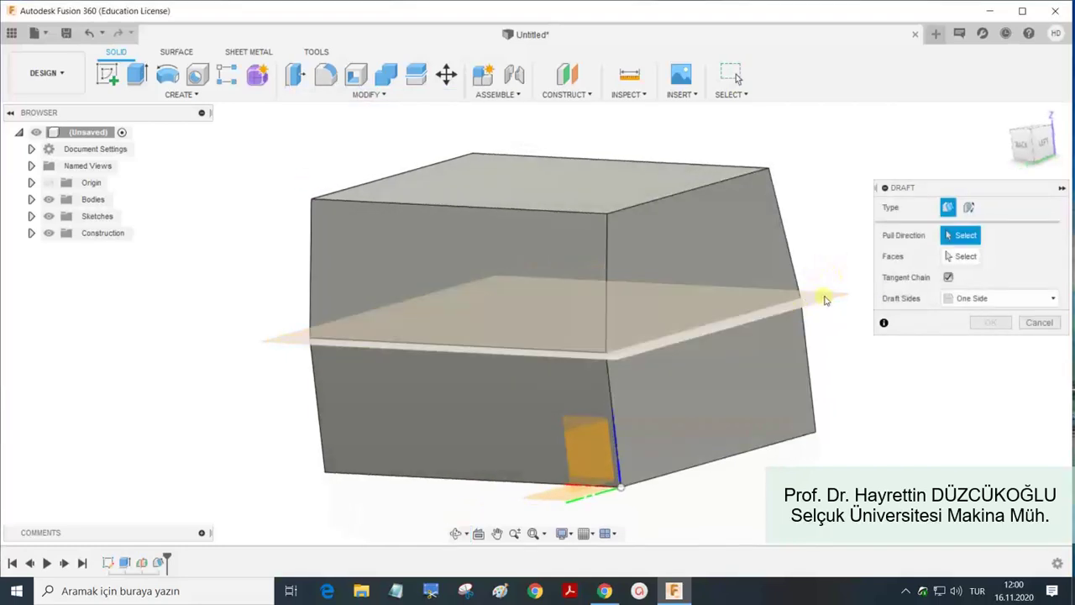
{"action": "left_click", "coordinate": [825, 302]}
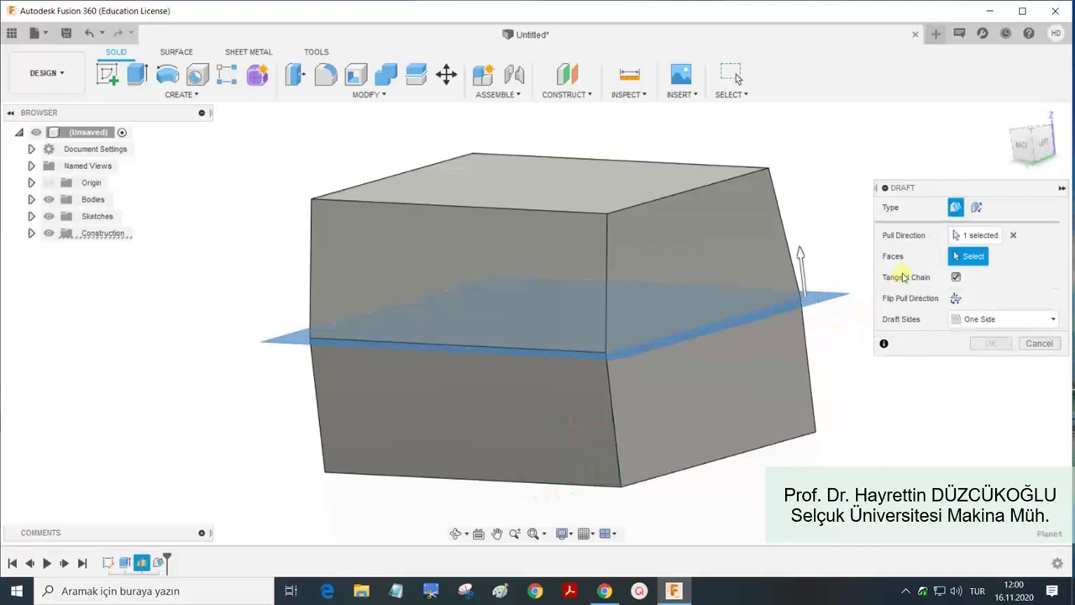
{"action": "left_click", "coordinate": [728, 254]}
{"action": "mouse_move", "coordinate": [766, 241]}
{"action": "middle_mouse_down", "text": "shift"}
{"action": "mouse_move", "coordinate": [751, 240]}
{"action": "mouse_move", "coordinate": [829, 238]}
{"action": "mouse_move", "coordinate": [551, 255]}
{"action": "middle_mouse_up", "text": "shift"}
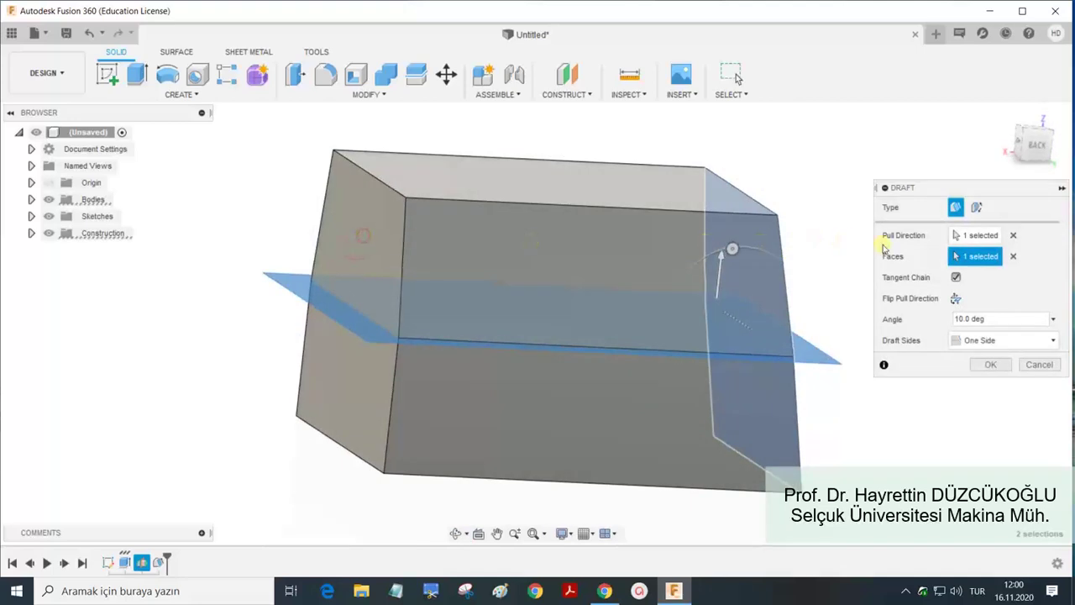
{"action": "left_click", "coordinate": [366, 244]}
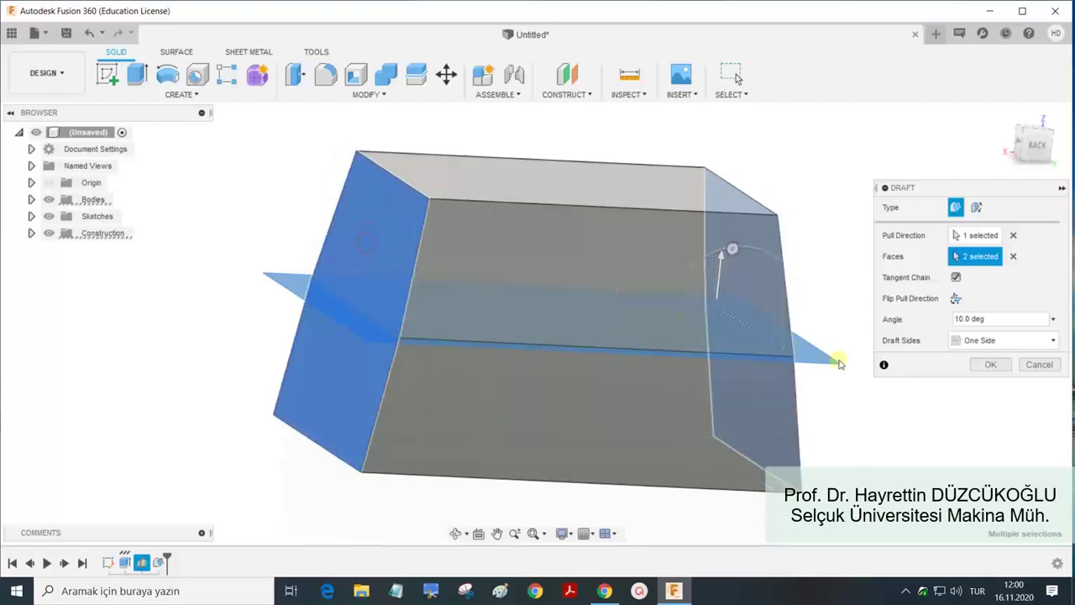
Set the draft to Two Side with Angle 1 45 deg, Angle 2 0, and apply.
{"action": "left_click", "coordinate": [997, 340]}
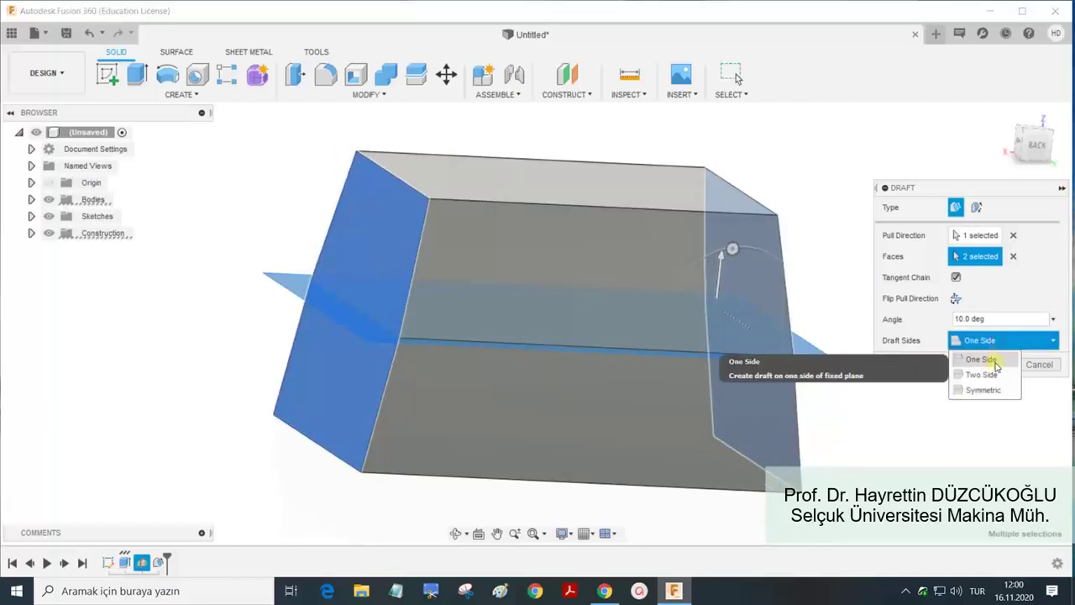
{"action": "left_click", "coordinate": [992, 378]}
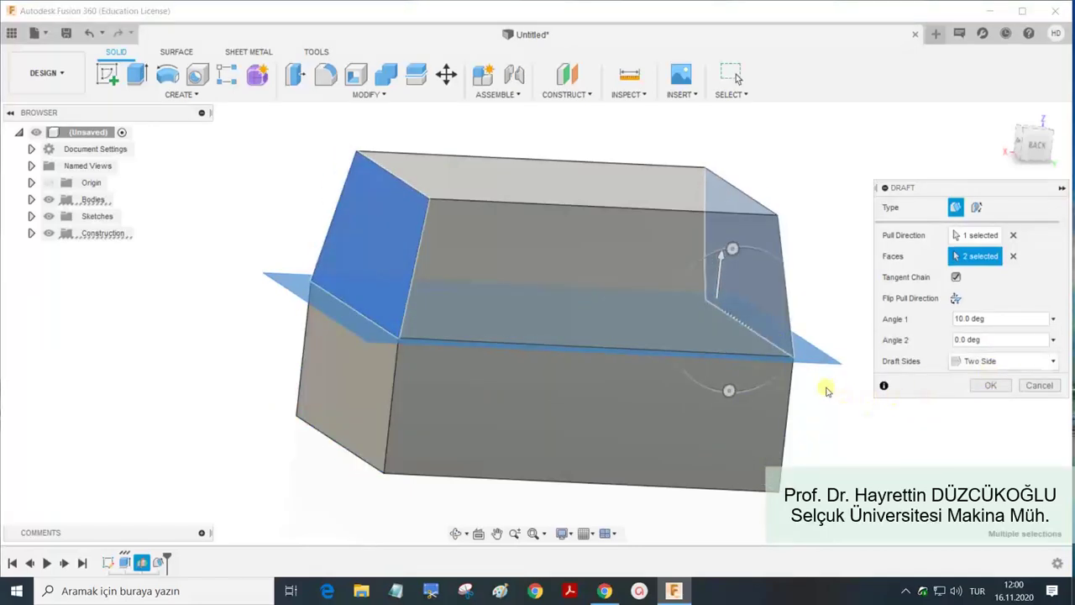
{"action": "mouse_move", "coordinate": [823, 384]}
{"action": "middle_mouse_down", "text": "shift"}
{"action": "mouse_move", "coordinate": [788, 397]}
{"action": "mouse_move", "coordinate": [720, 377]}
{"action": "middle_mouse_up", "text": "shift"}
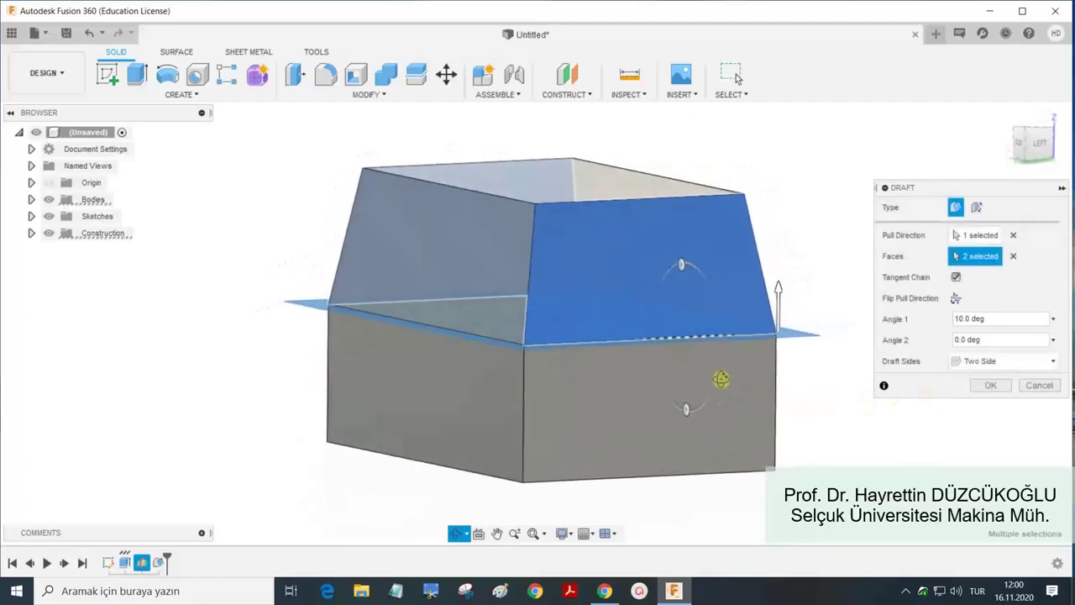
{"action": "double_click", "coordinate": [994, 320]}
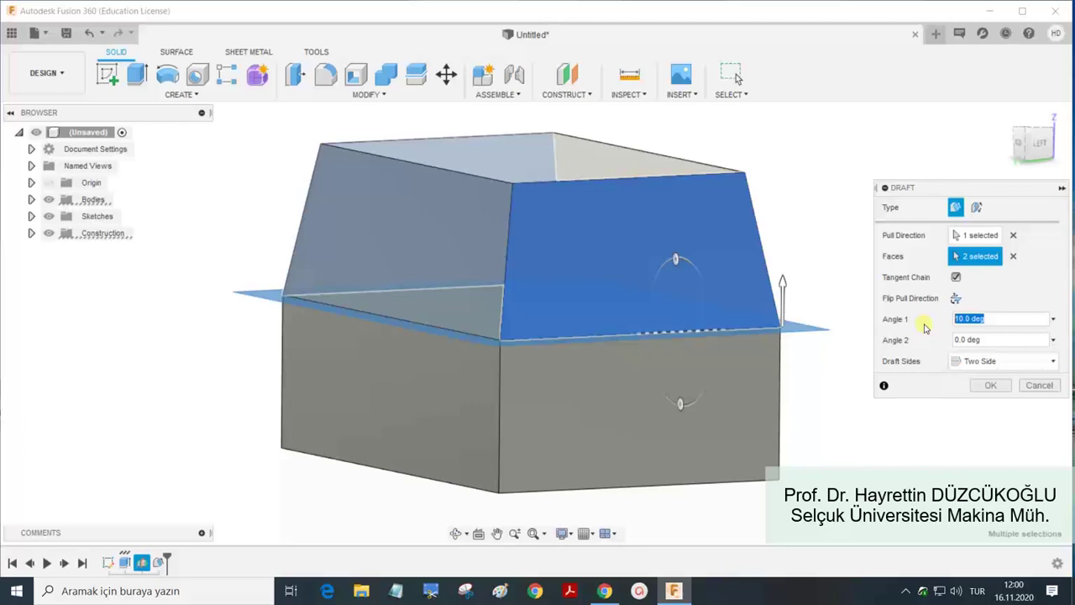
{"action": "type", "text": "45"}
{"action": "mouse_move", "coordinate": [756, 249]}
{"action": "middle_mouse_down", "text": "shift"}
{"action": "mouse_move", "coordinate": [710, 241]}
{"action": "mouse_move", "coordinate": [768, 247]}
{"action": "mouse_move", "coordinate": [772, 291]}
{"action": "mouse_move", "coordinate": [826, 304]}
{"action": "middle_mouse_up", "text": "shift"}
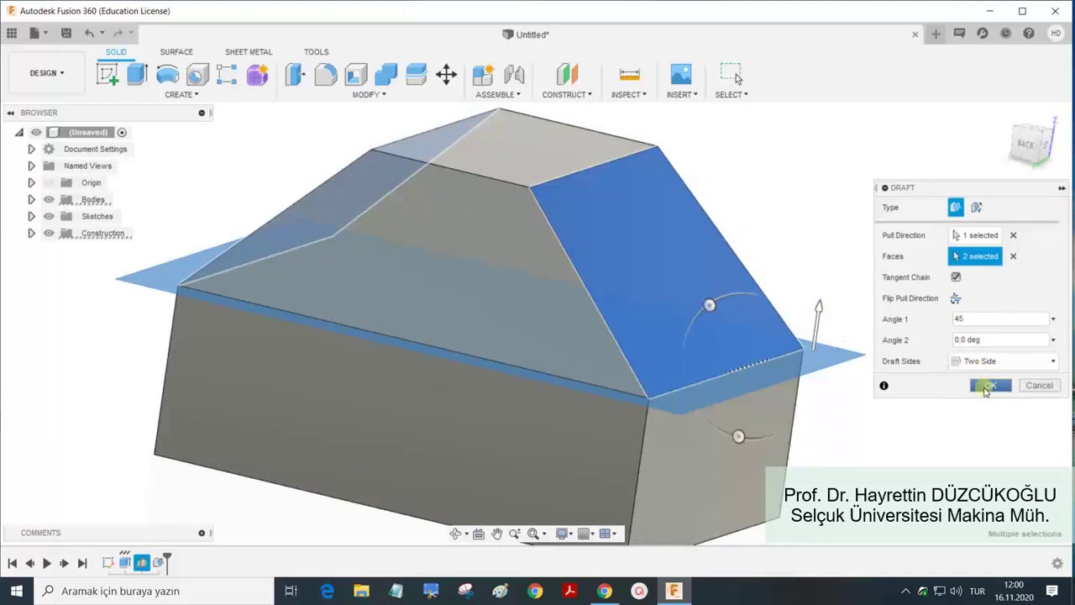
{"action": "left_click", "coordinate": [986, 388]}
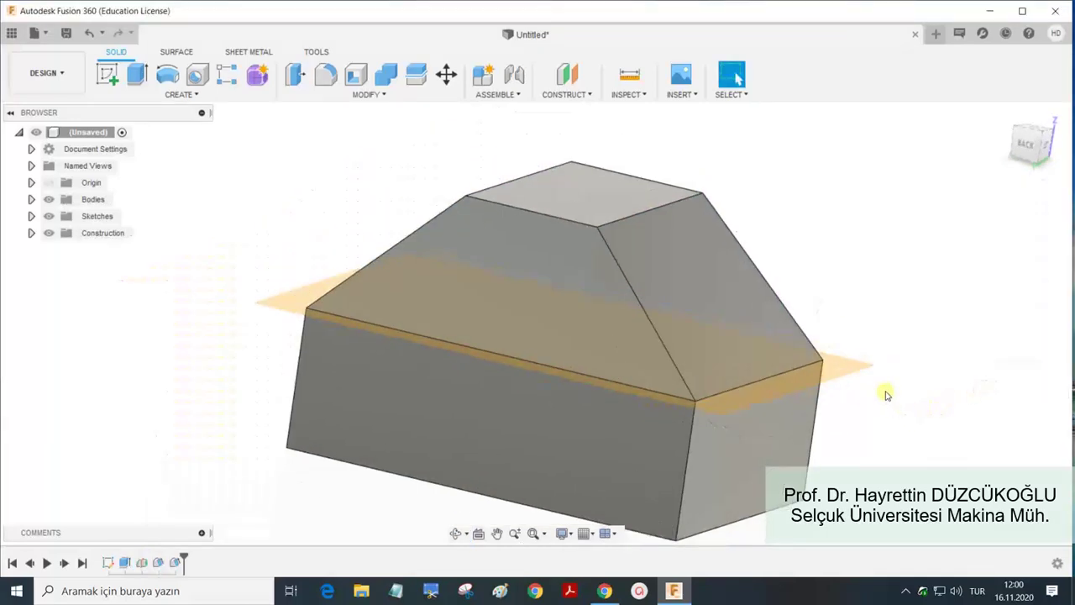
Undo both drafts and hide the construction plane.
{"action": "key", "text": "ctrl+z"}
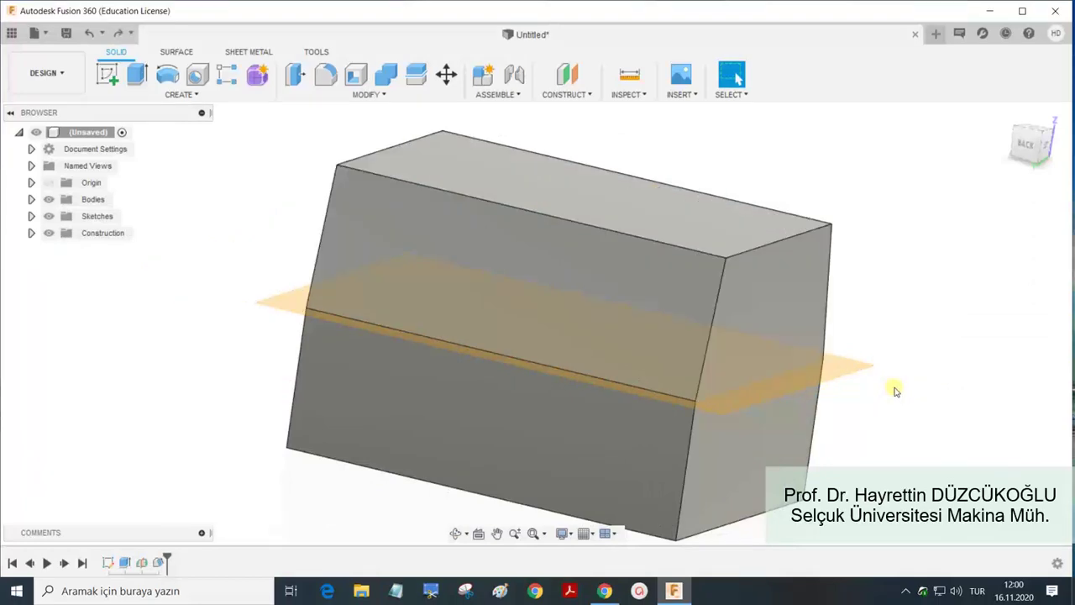
{"action": "key", "text": "ctrl+z"}
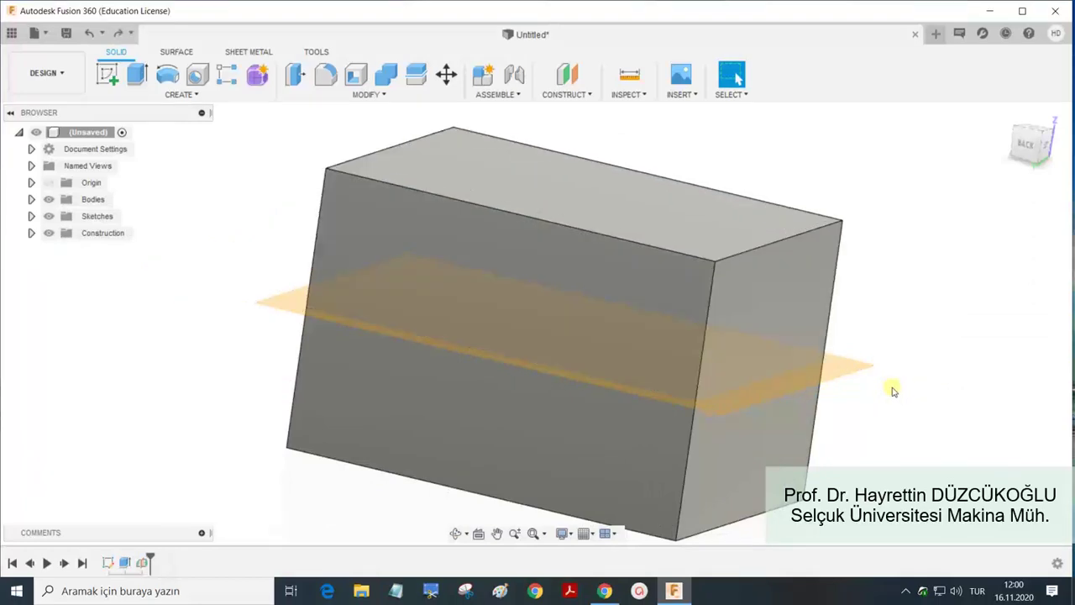
{"action": "left_click", "coordinate": [850, 373]}
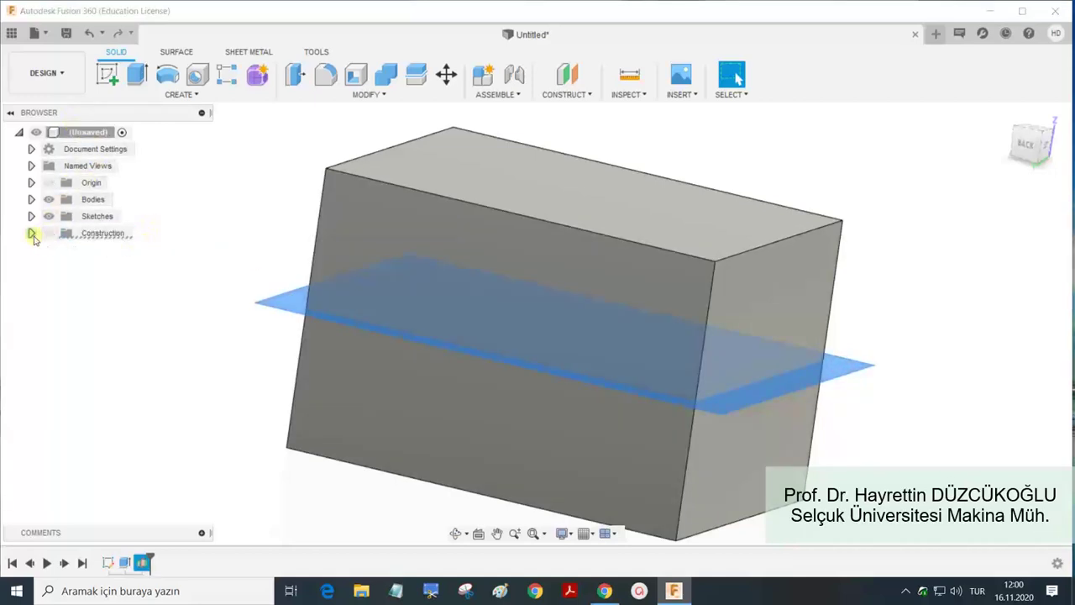
{"action": "key", "text": "Escape"}
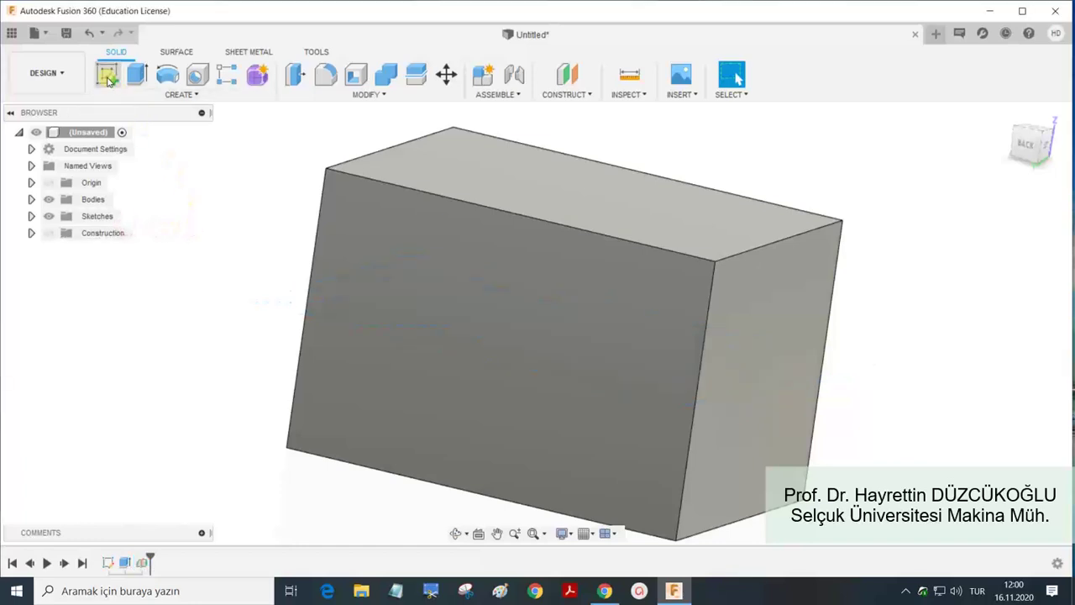
Sketch a wavy fit-point spline across the box's front face and finish the sketch.
{"action": "left_click", "coordinate": [107, 77]}
{"action": "left_click", "coordinate": [518, 294]}
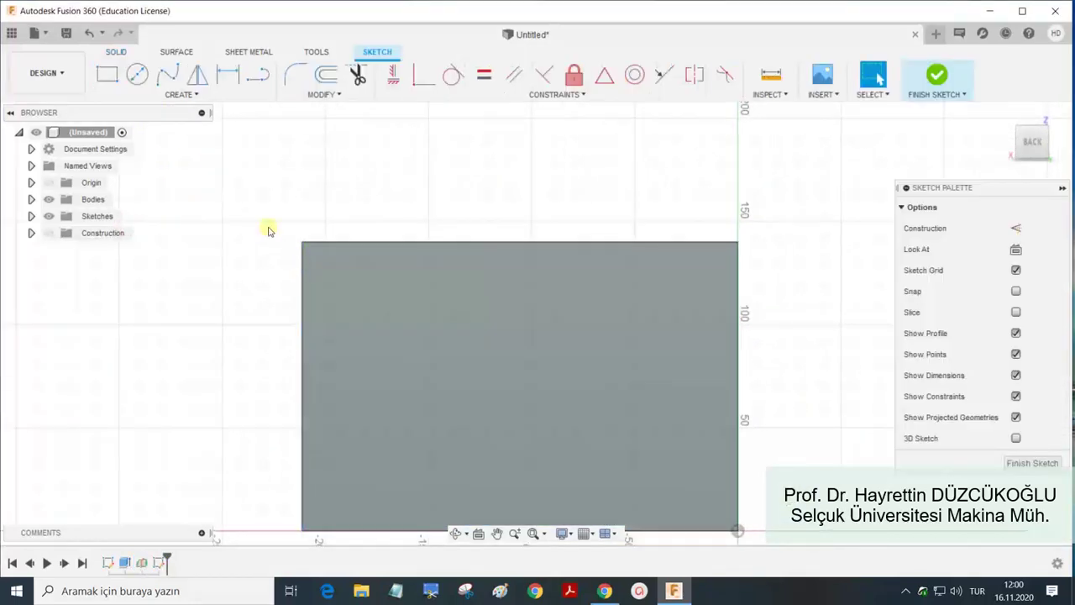
{"action": "left_click", "coordinate": [167, 74]}
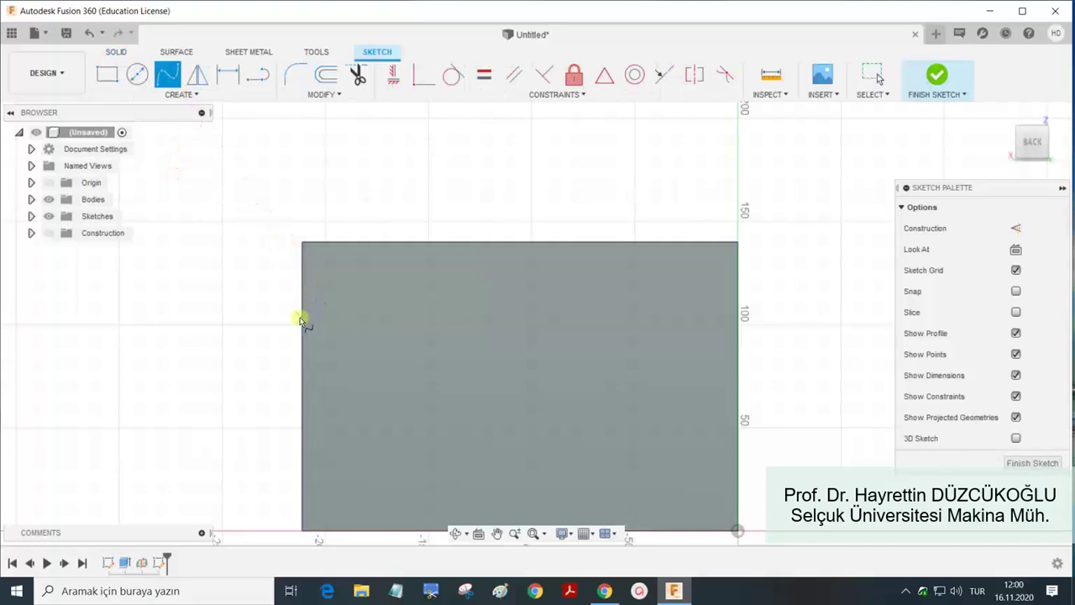
{"action": "left_click", "coordinate": [364, 370]}
{"action": "left_click", "coordinate": [489, 378]}
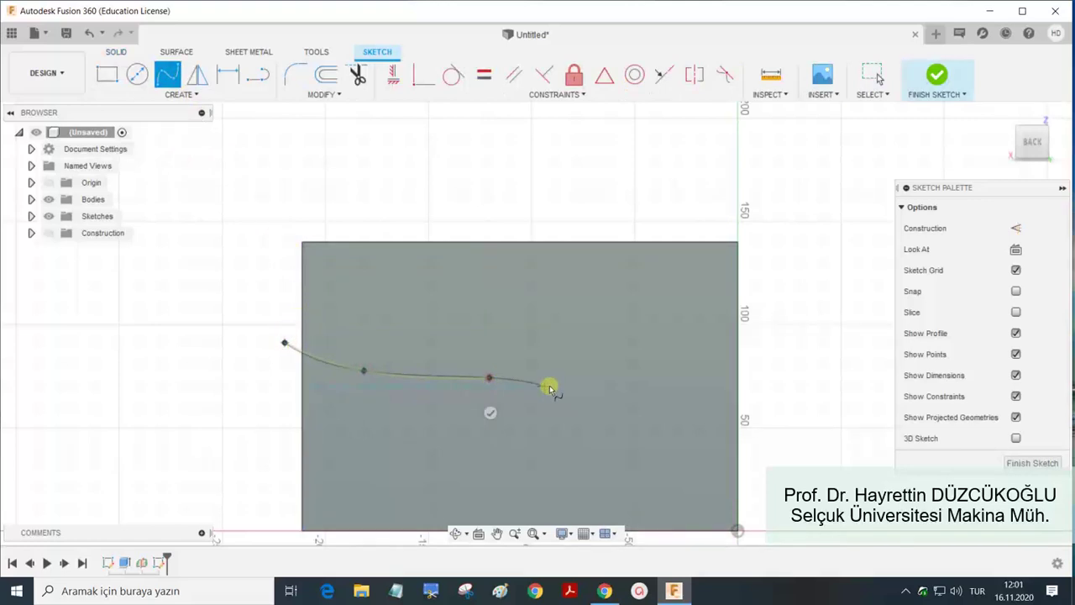
{"action": "left_click", "coordinate": [623, 395]}
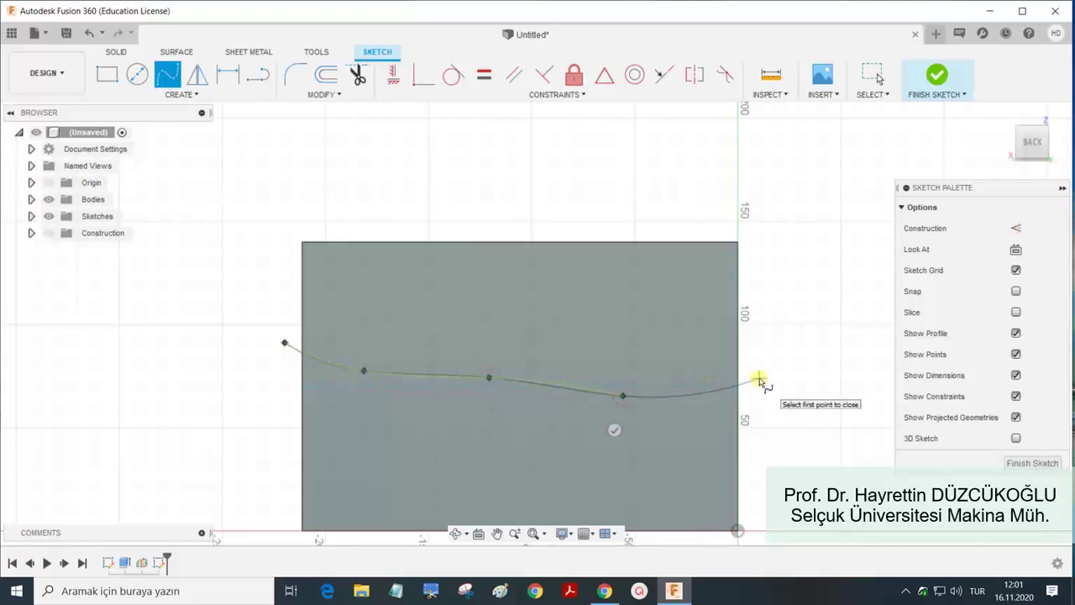
{"action": "double_click", "coordinate": [758, 378]}
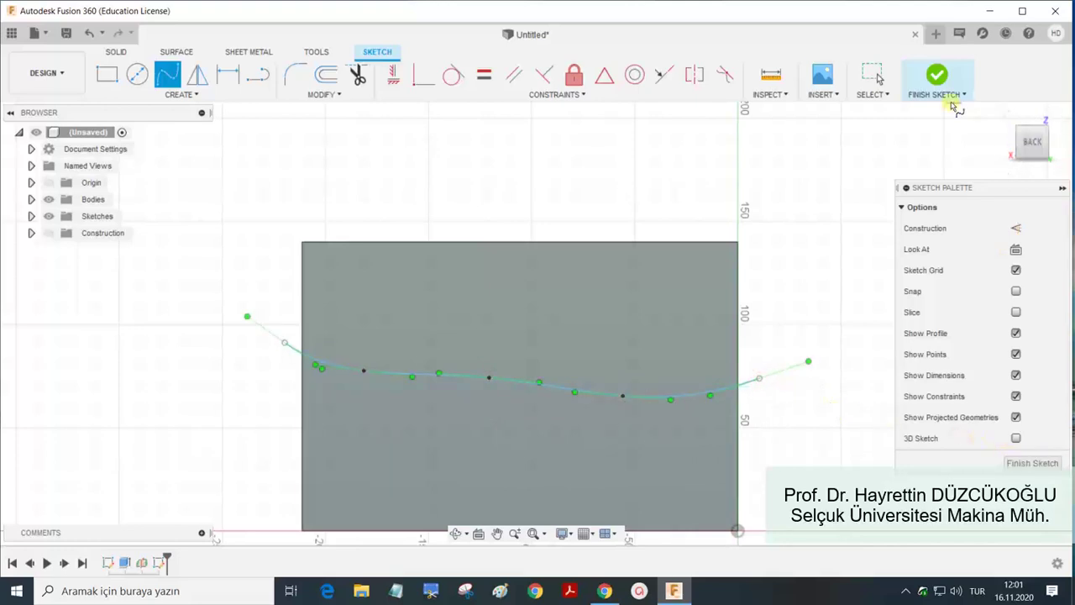
{"action": "left_click", "coordinate": [936, 76]}
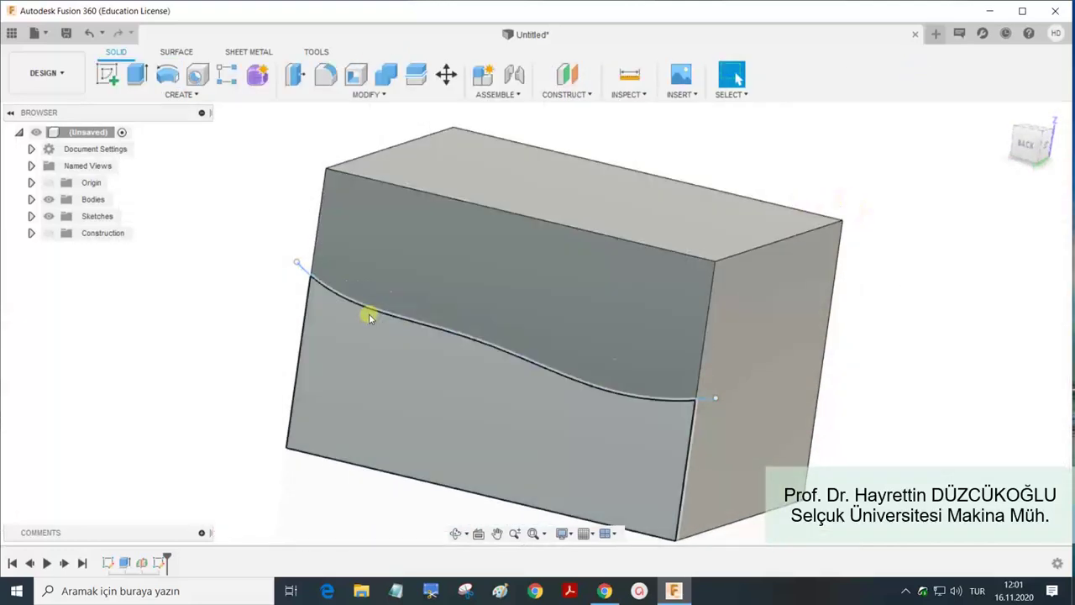
Start a parting-line draft: top face as pull direction, spline as parting tool, front face drafted.
{"action": "left_click", "coordinate": [364, 94]}
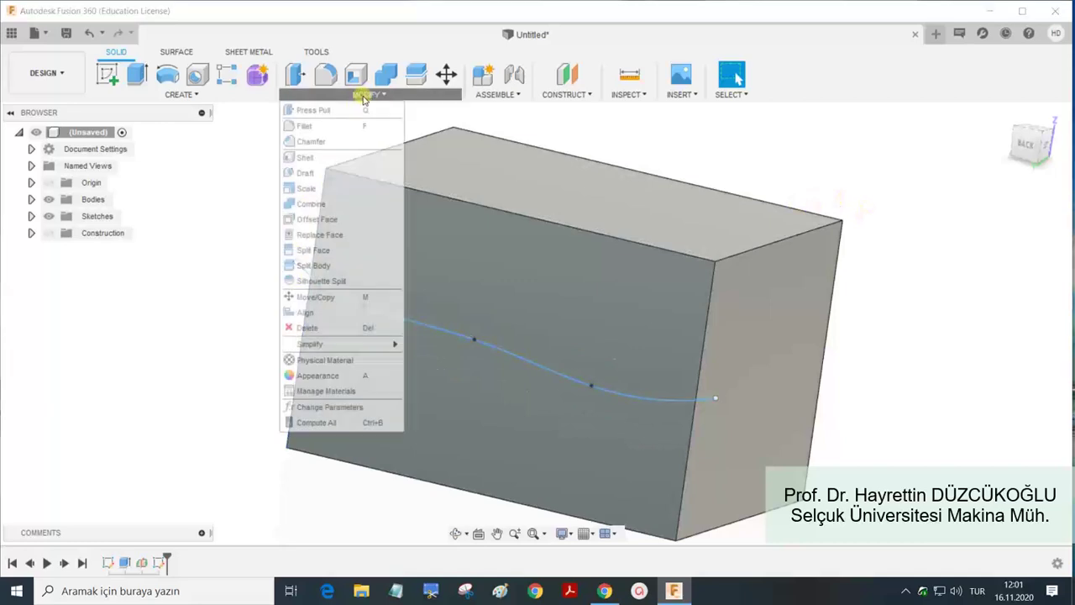
{"action": "left_click", "coordinate": [304, 173]}
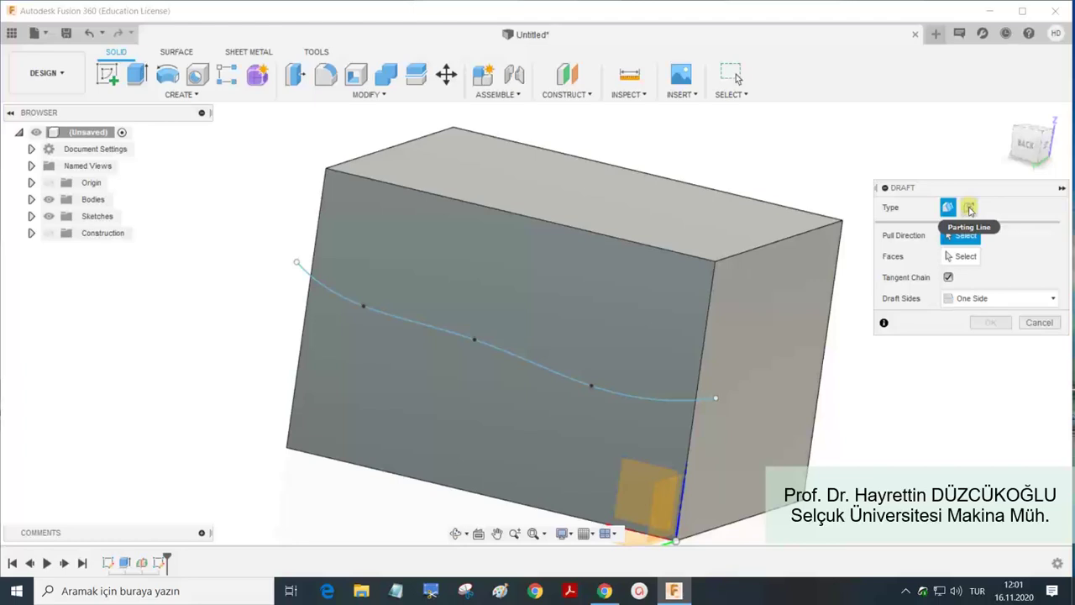
{"action": "left_click", "coordinate": [970, 208]}
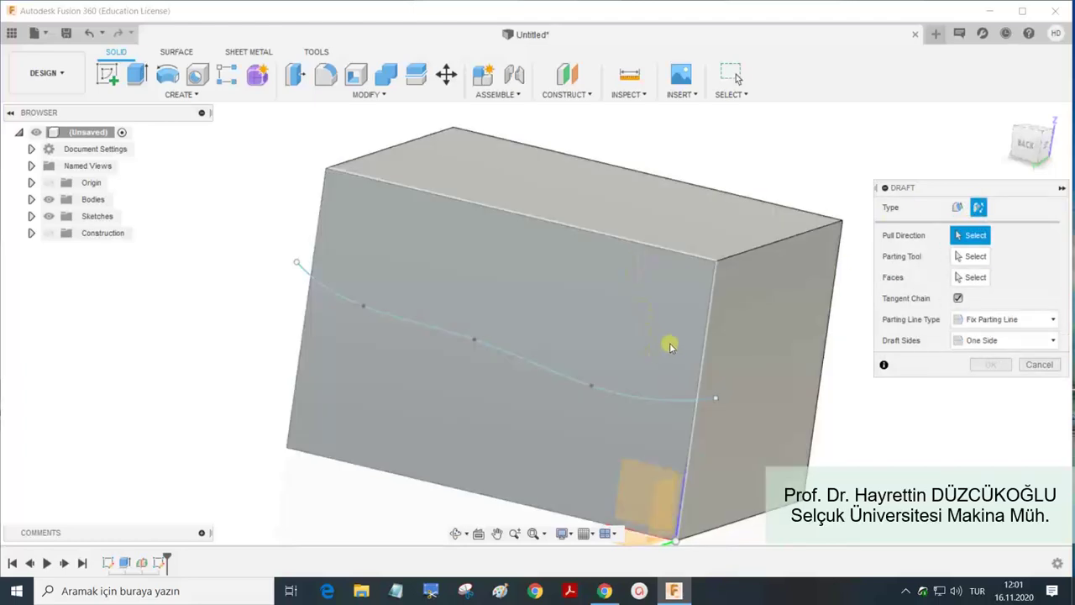
{"action": "left_click", "coordinate": [645, 209]}
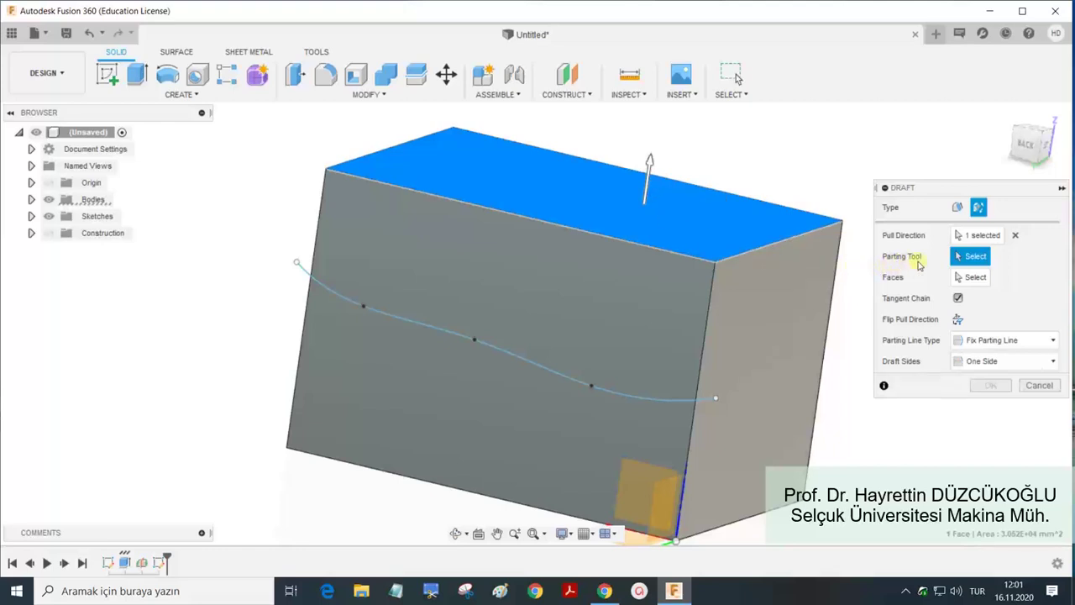
{"action": "left_click", "coordinate": [657, 399]}
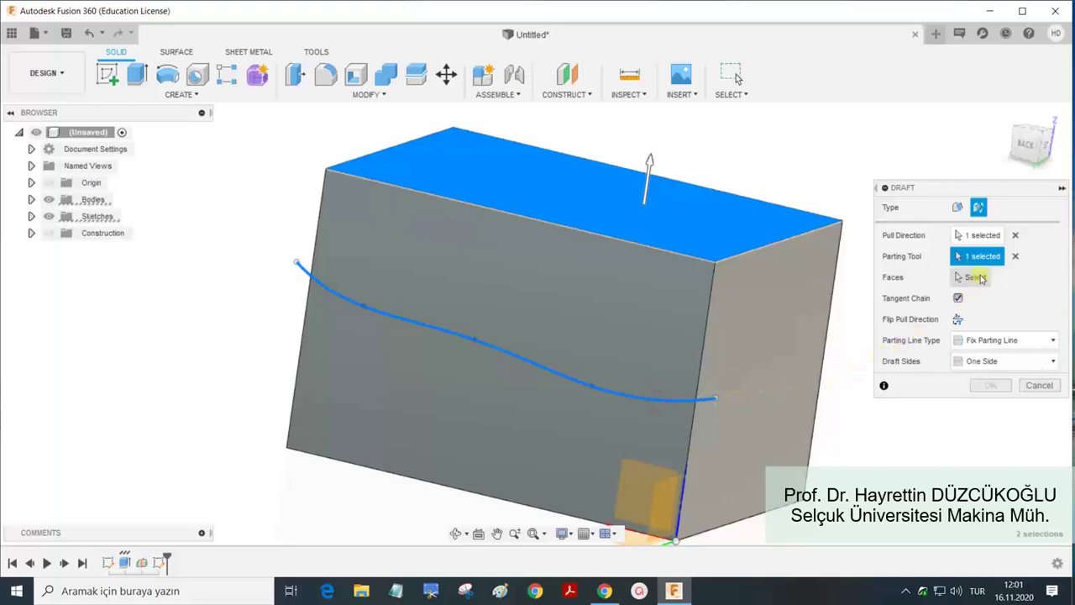
{"action": "left_click", "coordinate": [973, 279]}
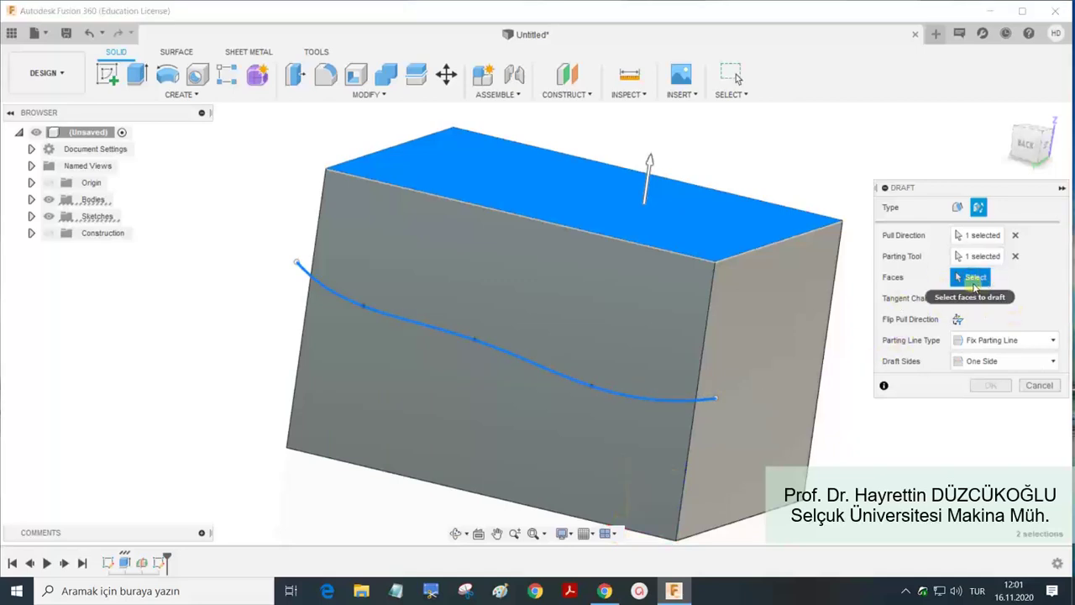
{"action": "left_click", "coordinate": [634, 328]}
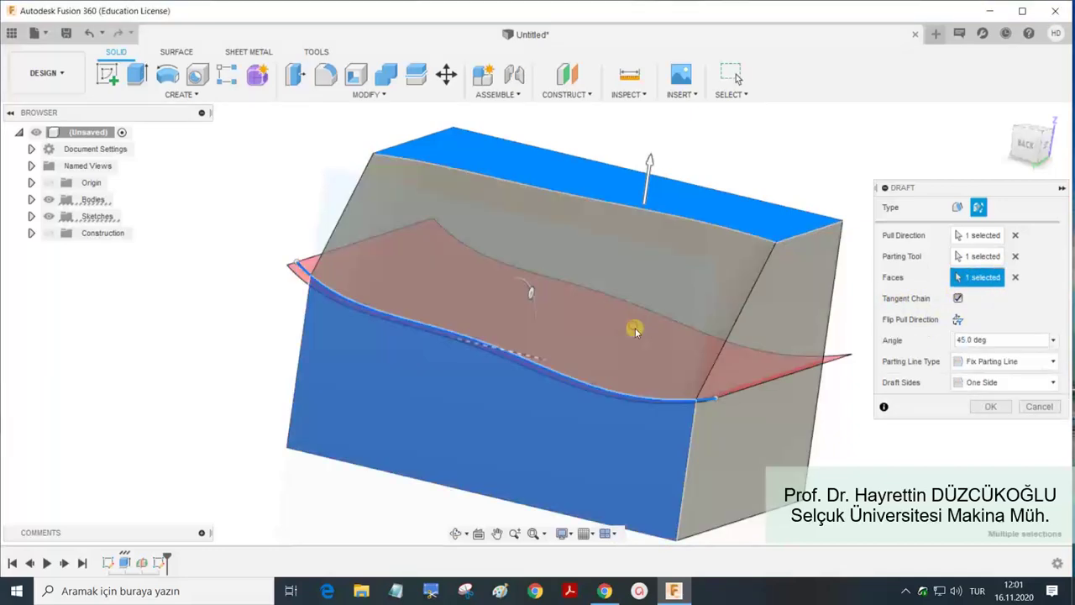
Inspect the 45 deg draft preview and set Parting Line Type to Move Parting Line.
{"action": "mouse_move", "coordinate": [779, 377]}
{"action": "middle_mouse_down", "text": "shift"}
{"action": "mouse_move", "coordinate": [743, 352]}
{"action": "mouse_move", "coordinate": [708, 346]}
{"action": "middle_mouse_up", "text": "shift"}
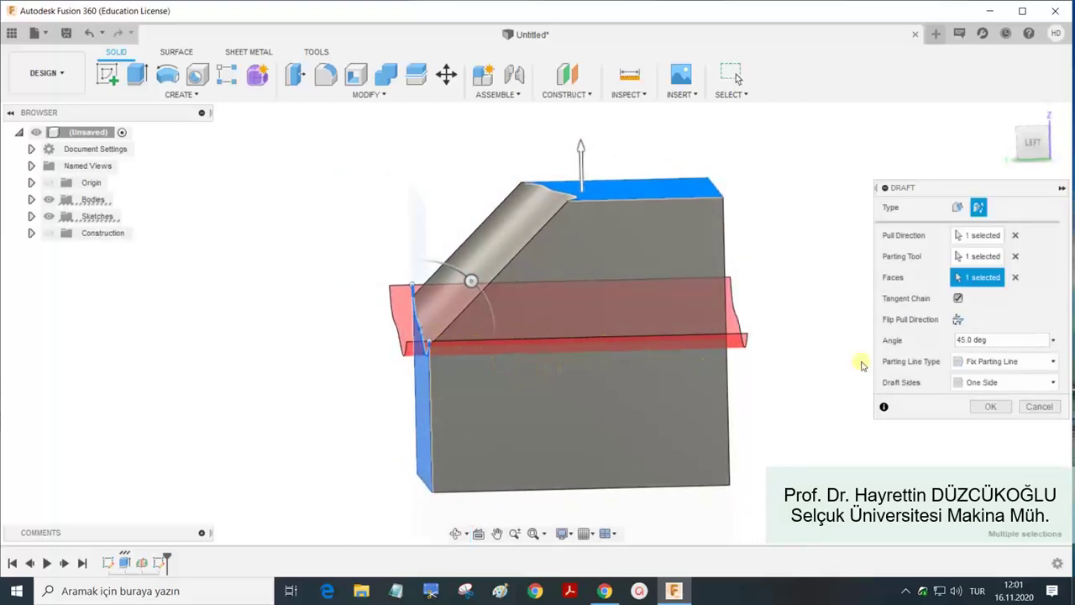
{"action": "left_click", "coordinate": [993, 361]}
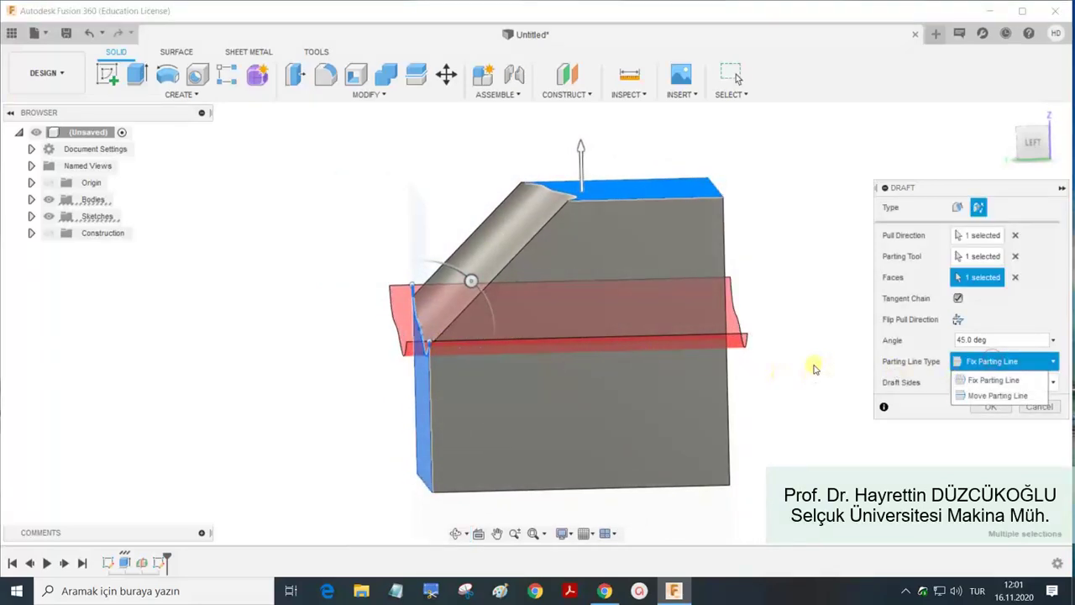
{"action": "mouse_move", "coordinate": [780, 350]}
{"action": "middle_mouse_down", "text": "shift"}
{"action": "mouse_move", "coordinate": [821, 343]}
{"action": "mouse_move", "coordinate": [780, 351]}
{"action": "mouse_move", "coordinate": [758, 409]}
{"action": "middle_mouse_up", "text": "shift"}
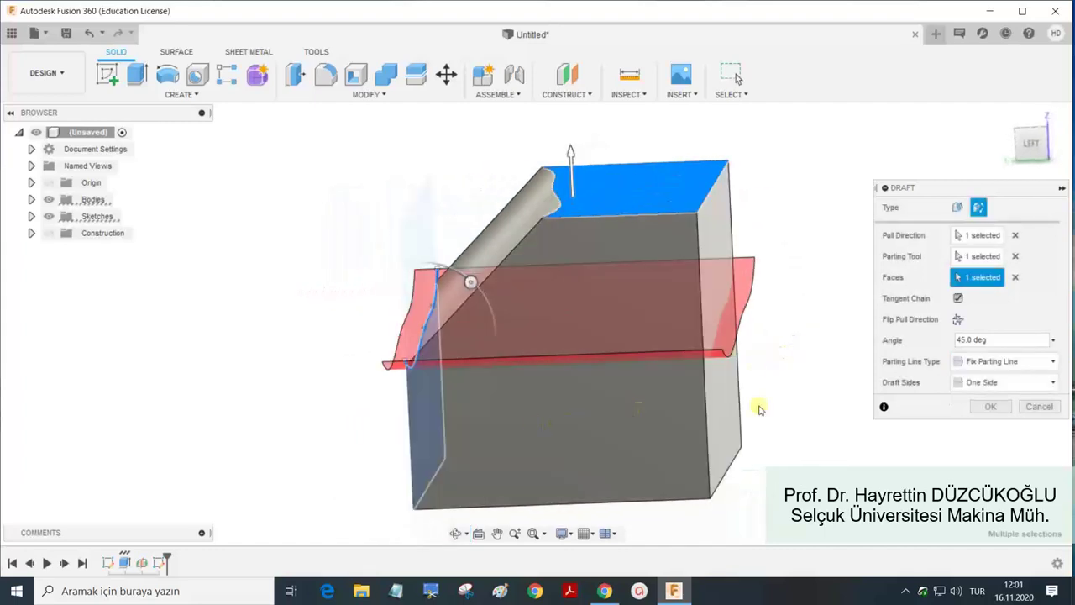
{"action": "left_click", "coordinate": [998, 367]}
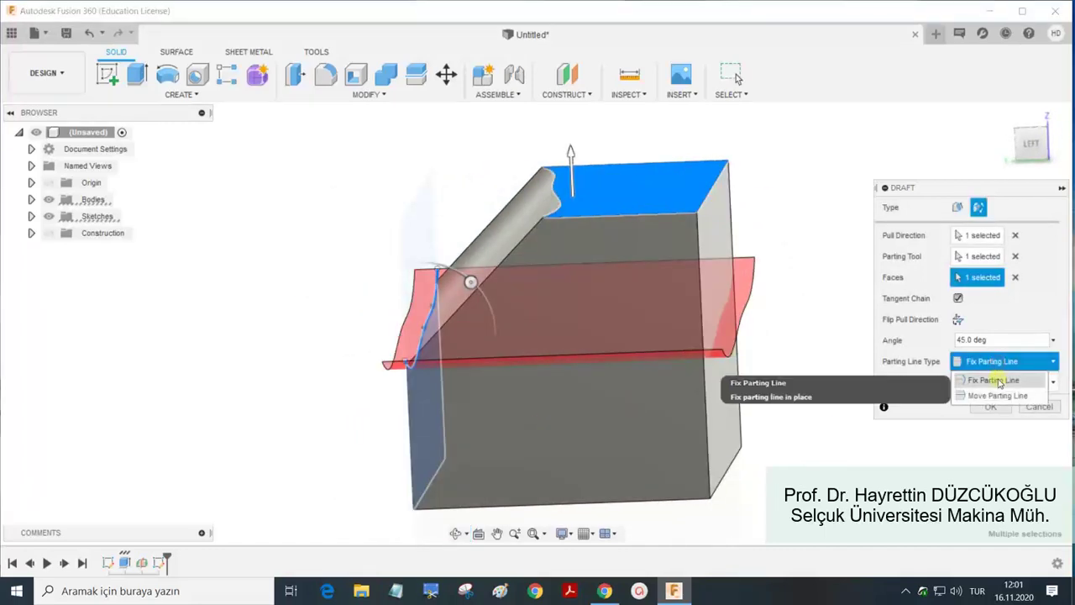
{"action": "left_click", "coordinate": [995, 395]}
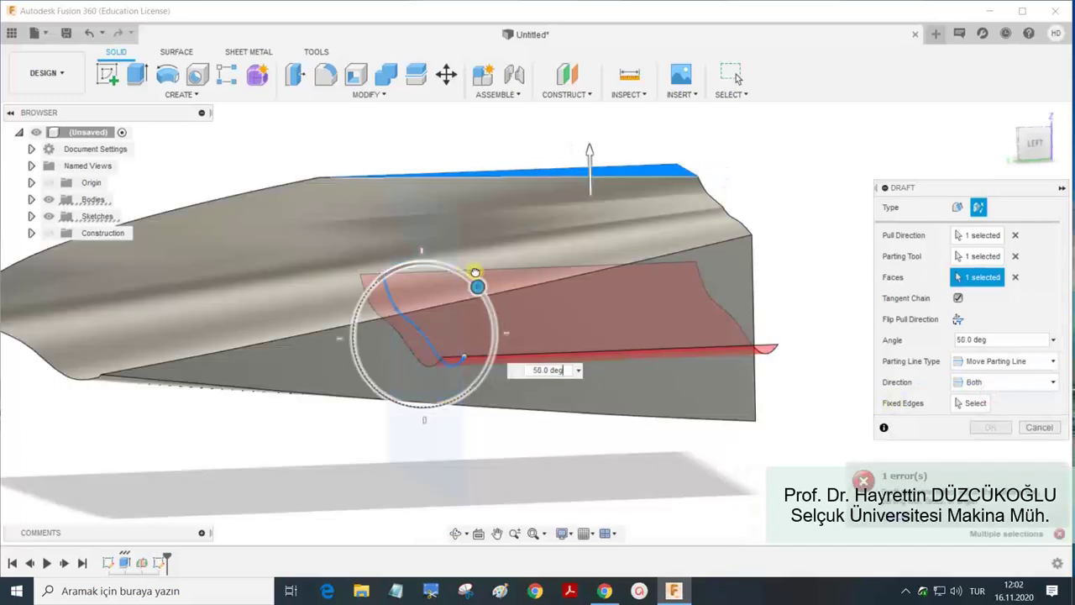
Preview the draft at 20°, 15° and 25° angles.
{"action": "left_click_drag", "start_coordinate": [481, 291], "coordinate": [481, 280]}
{"action": "middle_click_drag", "start_coordinate": [461, 277], "coordinate": [467, 272], "text": "shift"}
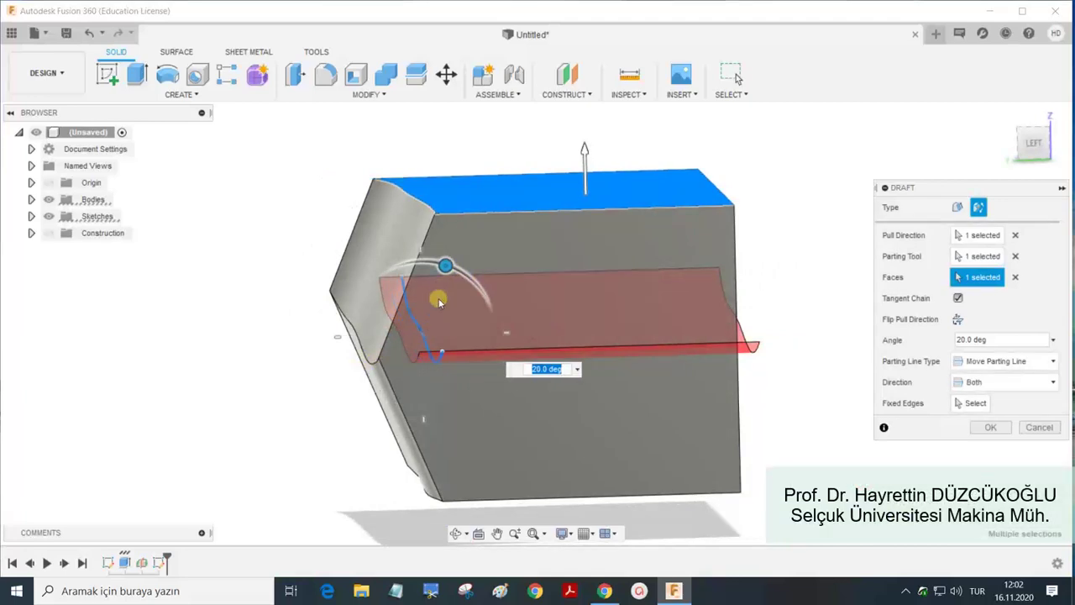
{"action": "type", "text": "15"}
{"action": "key", "text": "Return"}
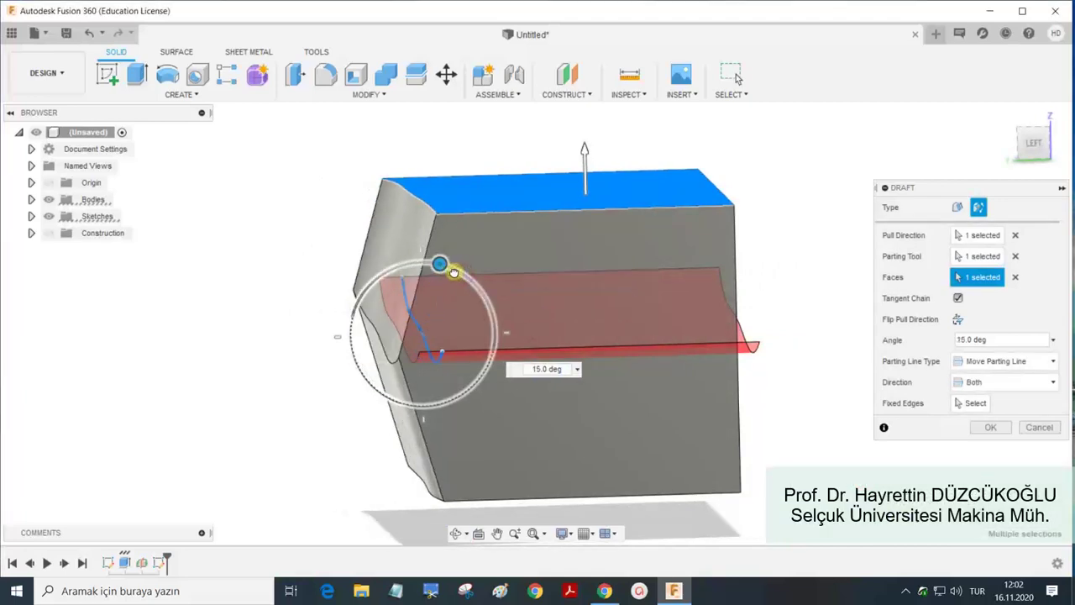
{"action": "left_click_drag", "start_coordinate": [469, 275], "coordinate": [475, 279]}
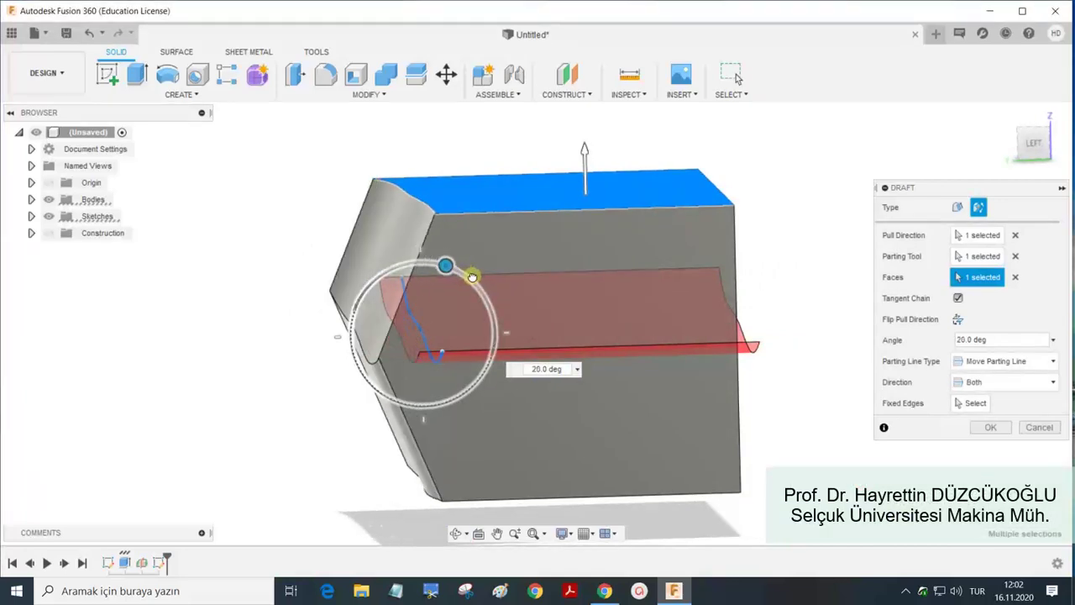
Switch the parting line type to Move Parting Line and raise the angle to 30°.
{"action": "left_click", "coordinate": [1049, 361]}
{"action": "left_click", "coordinate": [987, 375]}
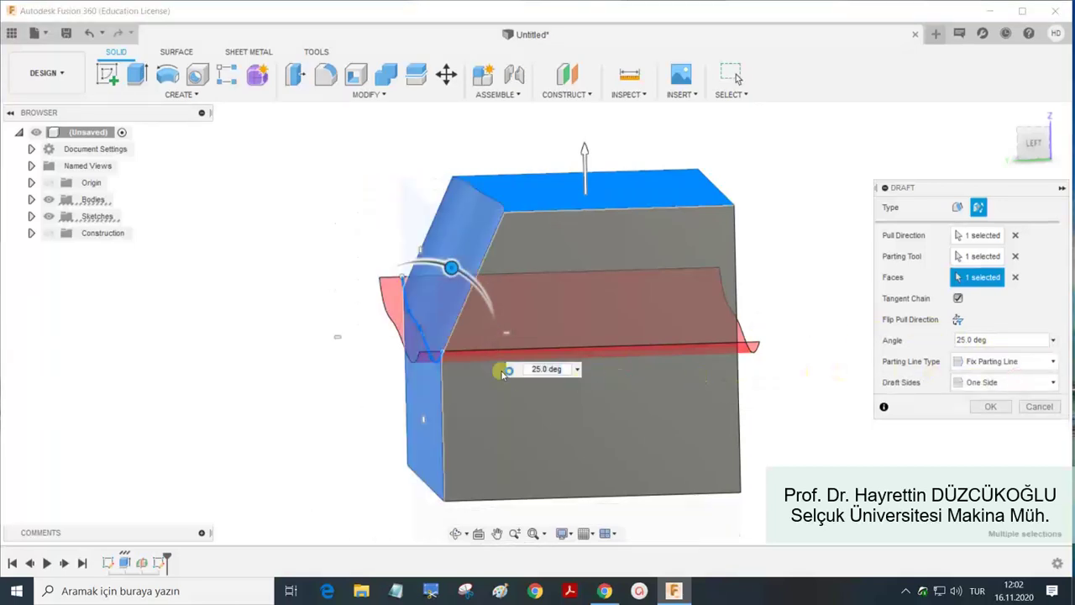
{"action": "left_click", "coordinate": [1029, 361]}
{"action": "left_click", "coordinate": [998, 395]}
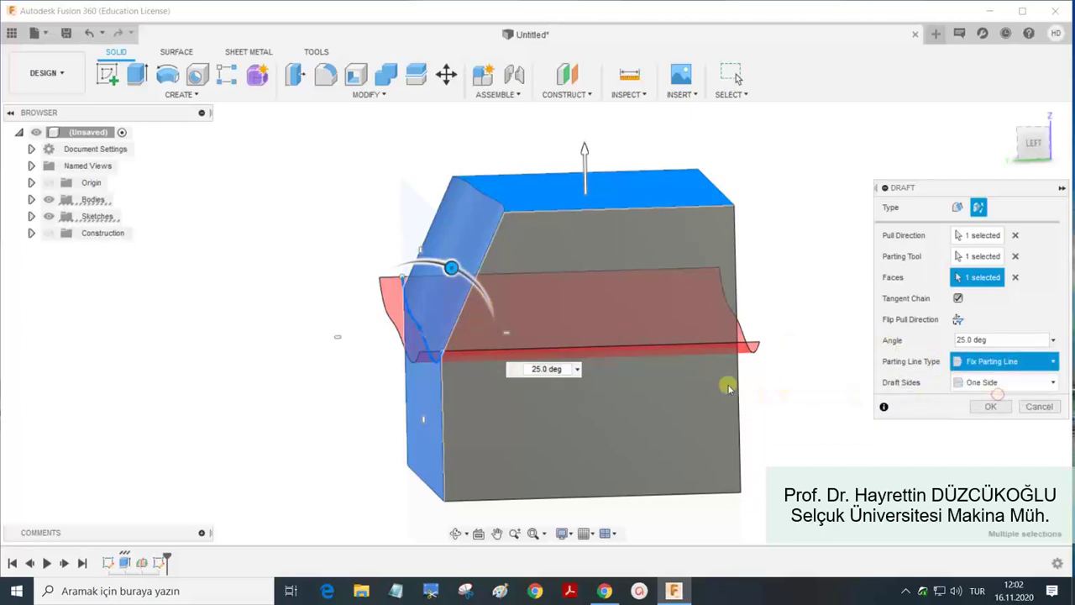
{"action": "mouse_move", "coordinate": [476, 285]}
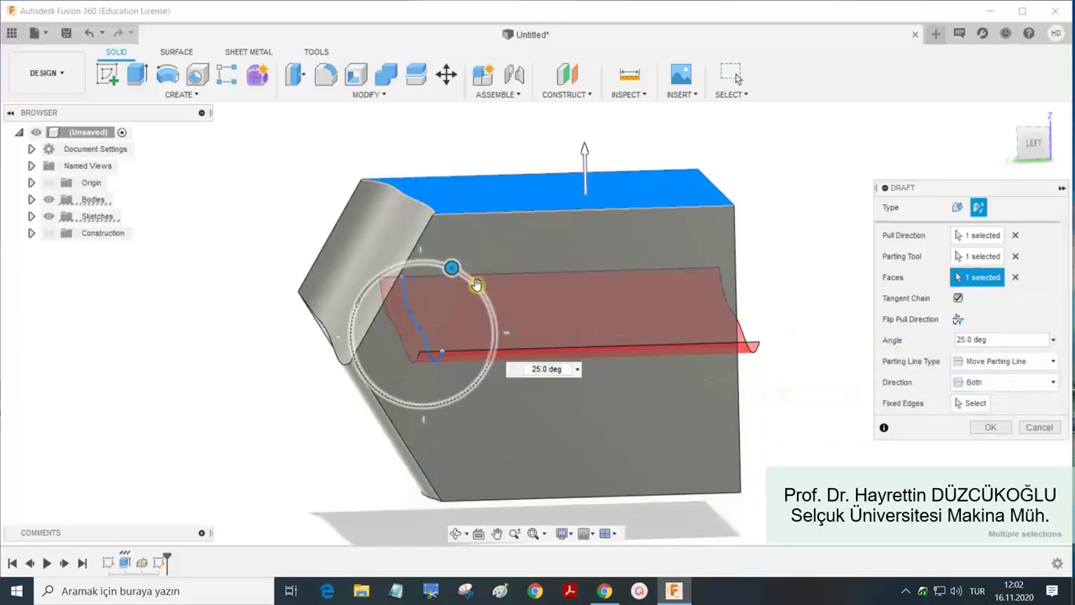
{"action": "left_click_drag", "start_coordinate": [479, 292], "coordinate": [689, 331]}
Try each draft Direction option (below, above, both sides), ending on below only.
{"action": "left_click", "coordinate": [997, 383]}
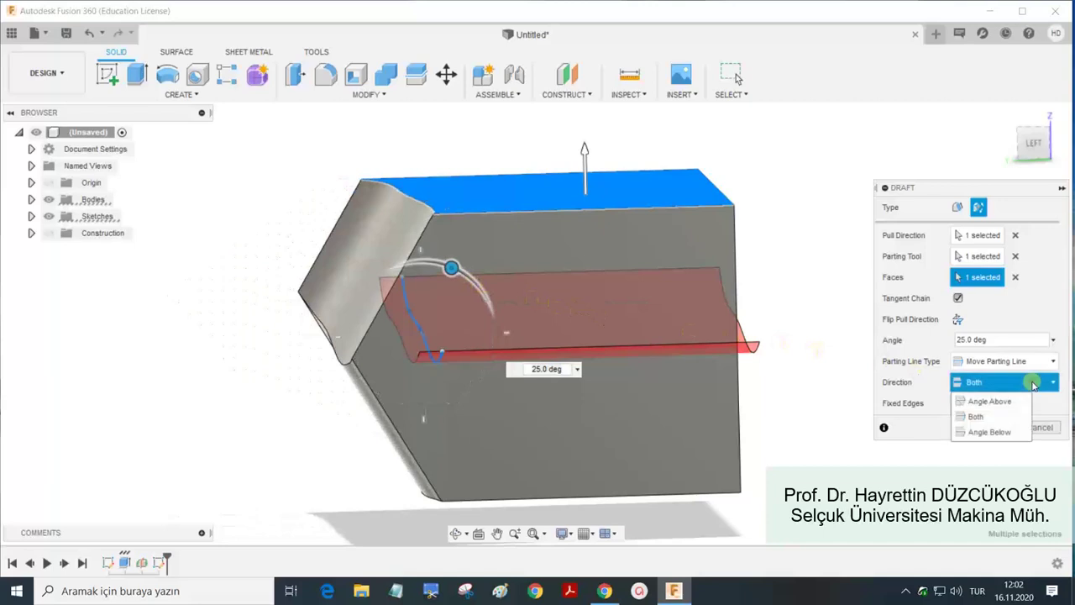
{"action": "left_click", "coordinate": [989, 432]}
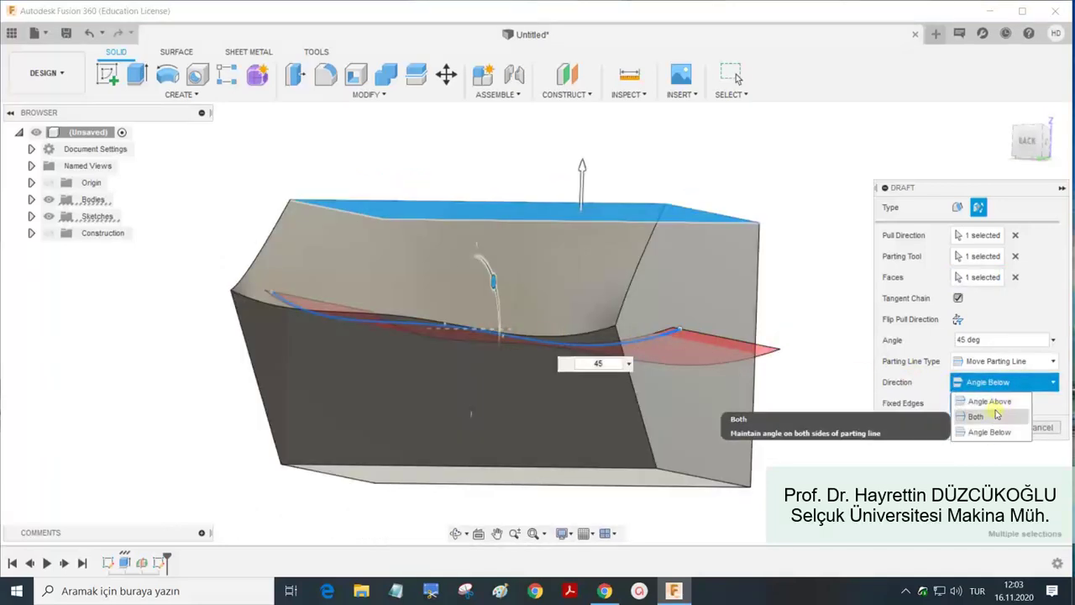
{"action": "left_click", "coordinate": [995, 402]}
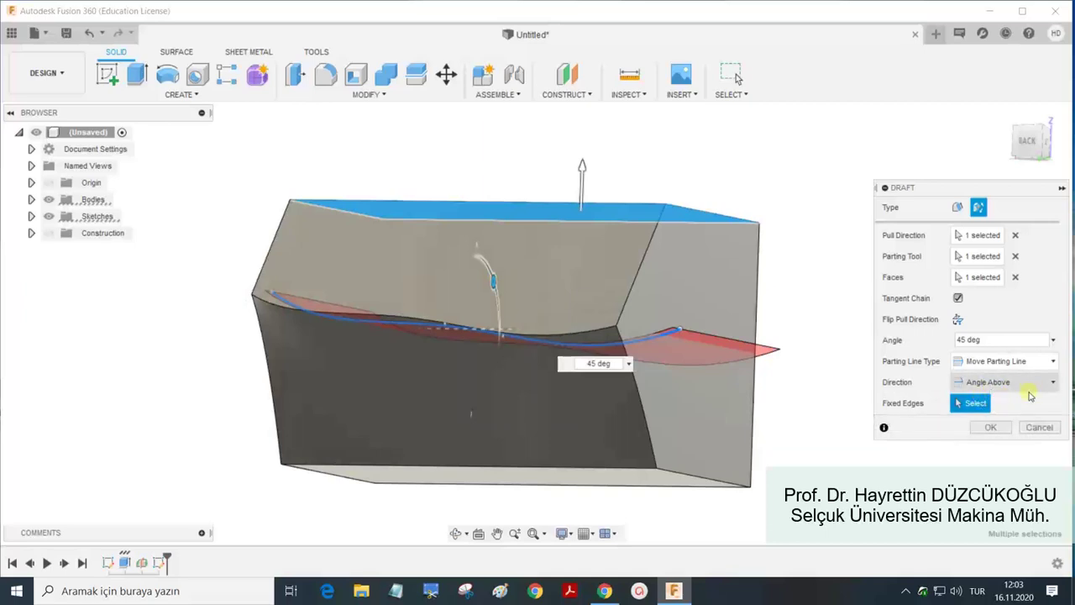
{"action": "left_click", "coordinate": [1031, 382]}
{"action": "left_click", "coordinate": [990, 412]}
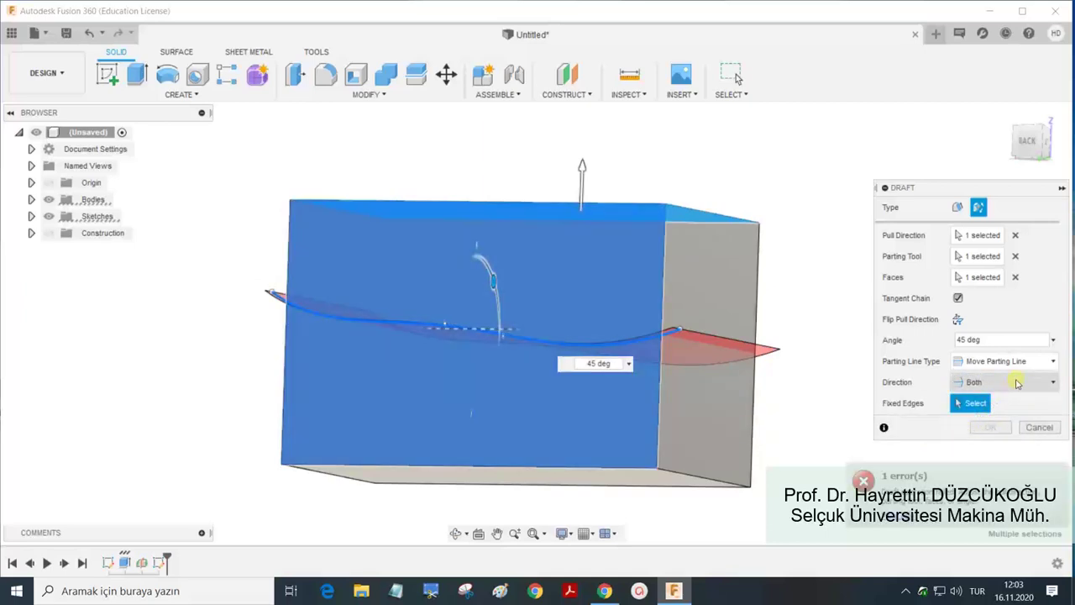
{"action": "left_click", "coordinate": [1018, 382]}
{"action": "left_click", "coordinate": [989, 432]}
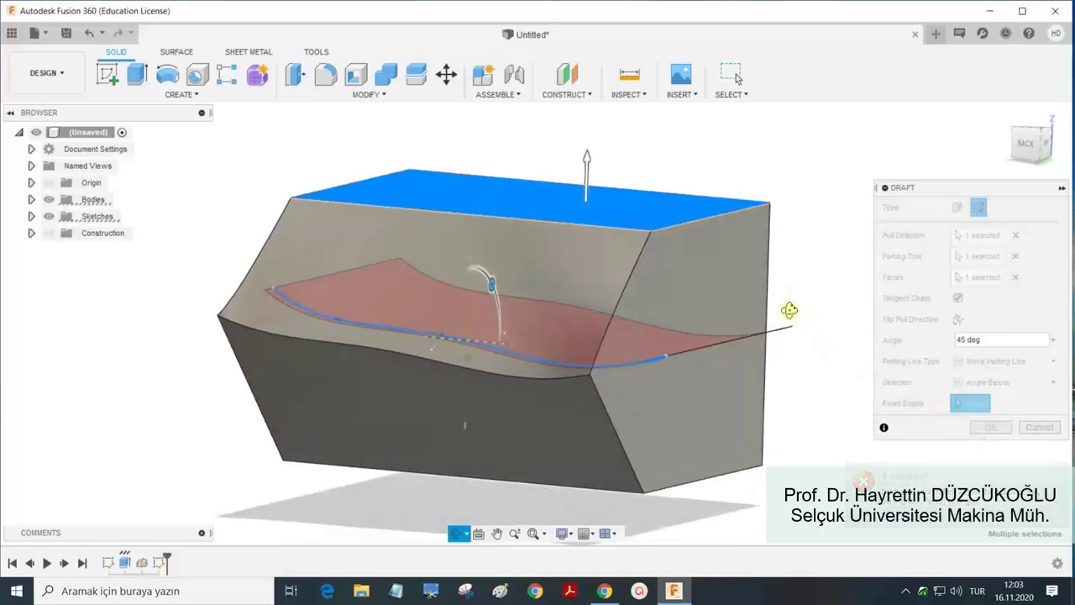
Flip the pull direction down and back, then set the parting line to Fix Parting Line.
{"action": "left_click", "coordinate": [957, 319]}
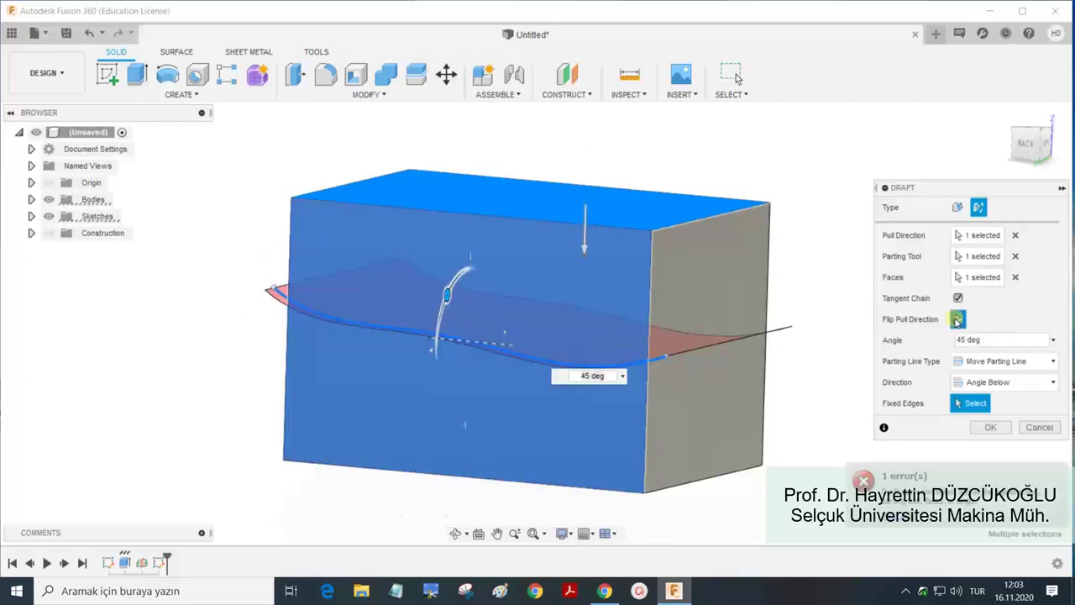
{"action": "left_click", "coordinate": [958, 321]}
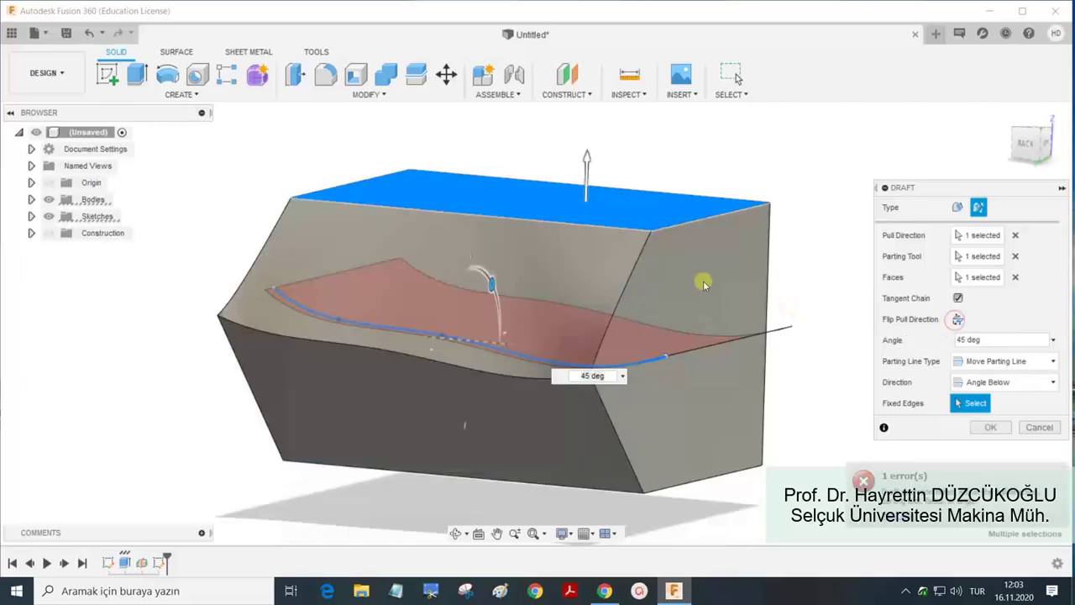
{"action": "middle_click_drag", "start_coordinate": [588, 167], "coordinate": [562, 199], "text": "shift"}
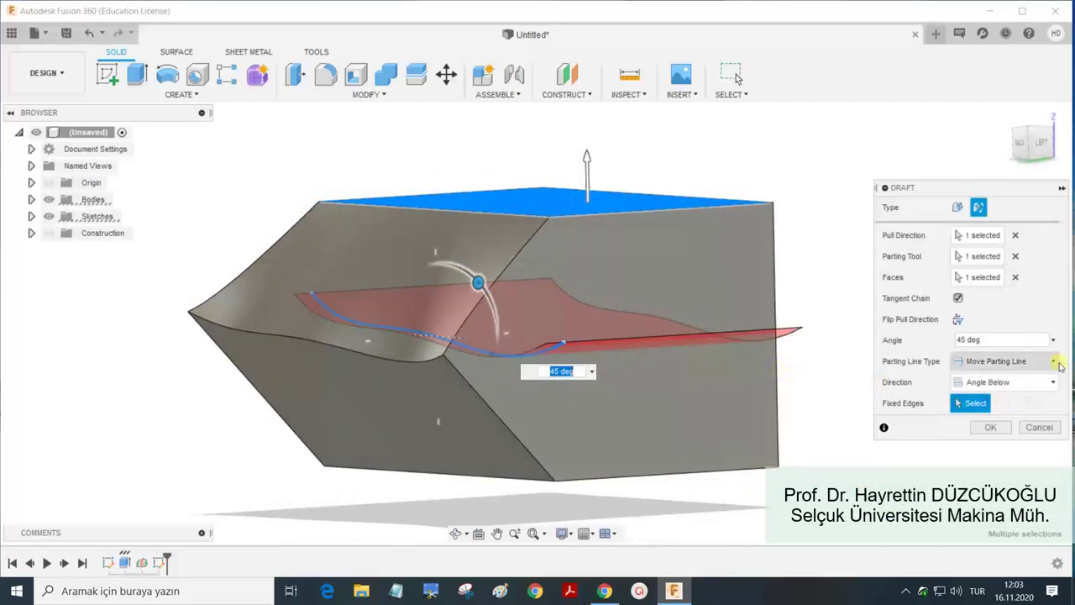
{"action": "left_click", "coordinate": [1050, 361]}
{"action": "left_click", "coordinate": [1013, 381]}
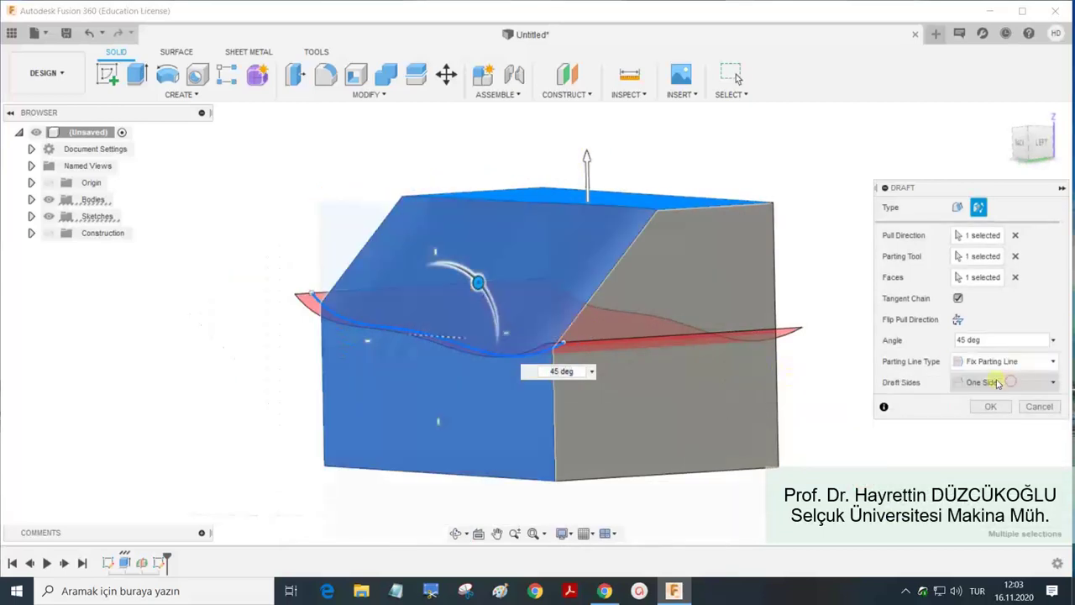
{"action": "mouse_move", "coordinate": [705, 336]}
{"action": "middle_mouse_down", "text": "shift"}
{"action": "mouse_move", "coordinate": [823, 386]}
{"action": "mouse_move", "coordinate": [827, 398]}
{"action": "mouse_move", "coordinate": [832, 353]}
{"action": "mouse_move", "coordinate": [852, 364]}
{"action": "mouse_move", "coordinate": [818, 384]}
{"action": "mouse_move", "coordinate": [909, 360]}
{"action": "mouse_move", "coordinate": [908, 383]}
{"action": "mouse_move", "coordinate": [828, 384]}
{"action": "mouse_move", "coordinate": [806, 391]}
{"action": "mouse_move", "coordinate": [860, 394]}
{"action": "mouse_move", "coordinate": [817, 400]}
{"action": "mouse_move", "coordinate": [934, 358]}
{"action": "mouse_move", "coordinate": [933, 306]}
{"action": "mouse_move", "coordinate": [919, 332]}
{"action": "mouse_move", "coordinate": [849, 362]}
{"action": "mouse_move", "coordinate": [811, 366]}
{"action": "mouse_move", "coordinate": [811, 345]}
{"action": "middle_mouse_up", "text": "shift"}
Apply the 45° spline draft, then inspect the curved face and glance through the MODIFY menu and SURFACE tab.
{"action": "left_click", "coordinate": [991, 409]}
{"action": "left_click", "coordinate": [393, 95]}
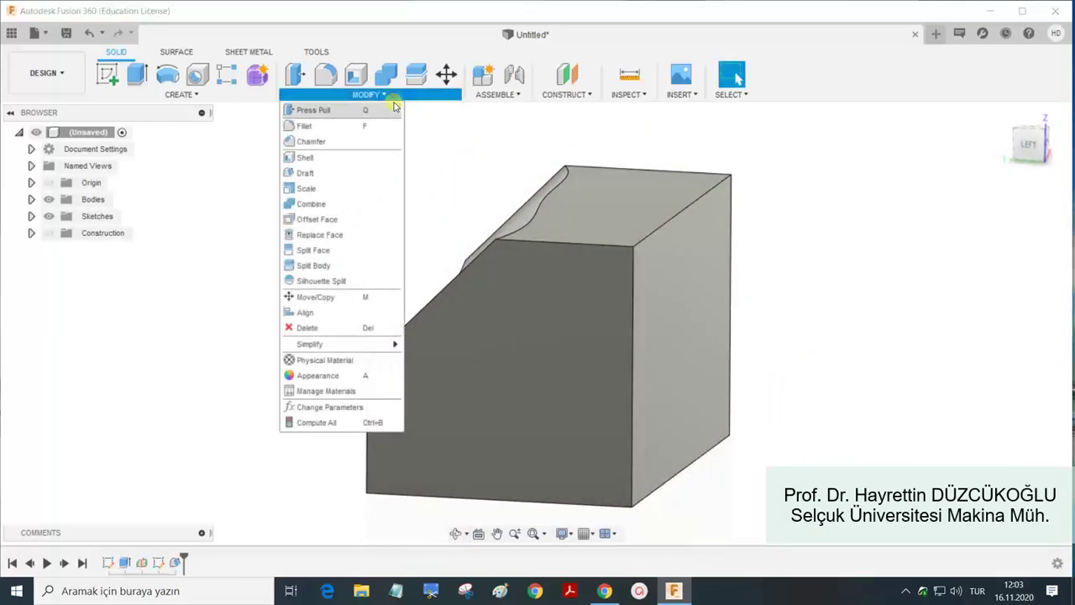
{"action": "left_click", "coordinate": [458, 171]}
{"action": "mouse_move", "coordinate": [467, 187]}
{"action": "middle_mouse_down", "text": "shift"}
{"action": "mouse_move", "coordinate": [509, 173]}
{"action": "mouse_move", "coordinate": [508, 207]}
{"action": "mouse_move", "coordinate": [482, 223]}
{"action": "mouse_move", "coordinate": [539, 312]}
{"action": "middle_mouse_up", "text": "shift"}
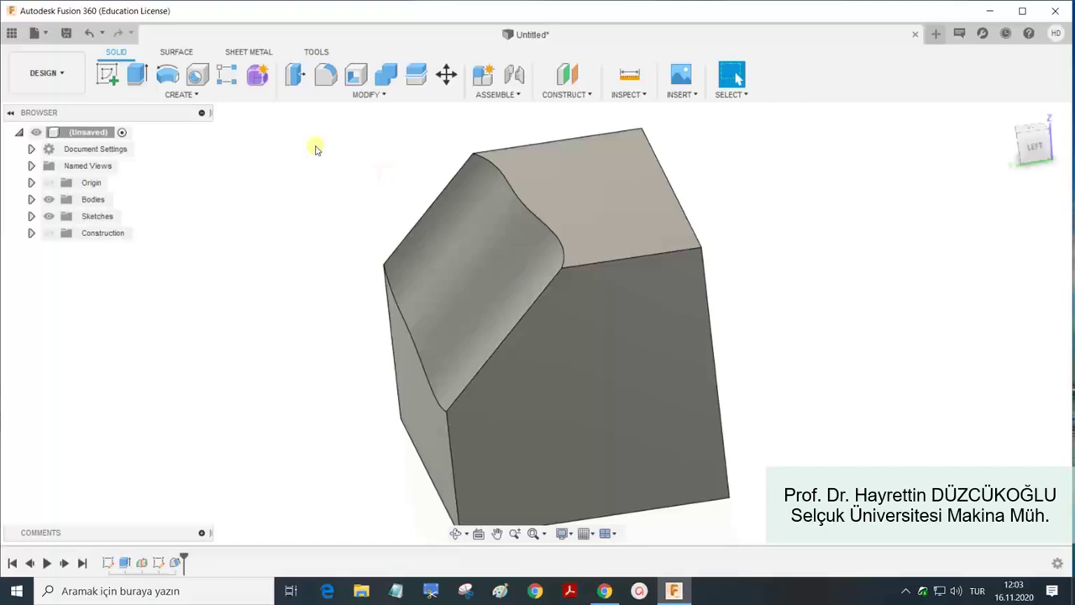
{"action": "left_click", "coordinate": [177, 52]}
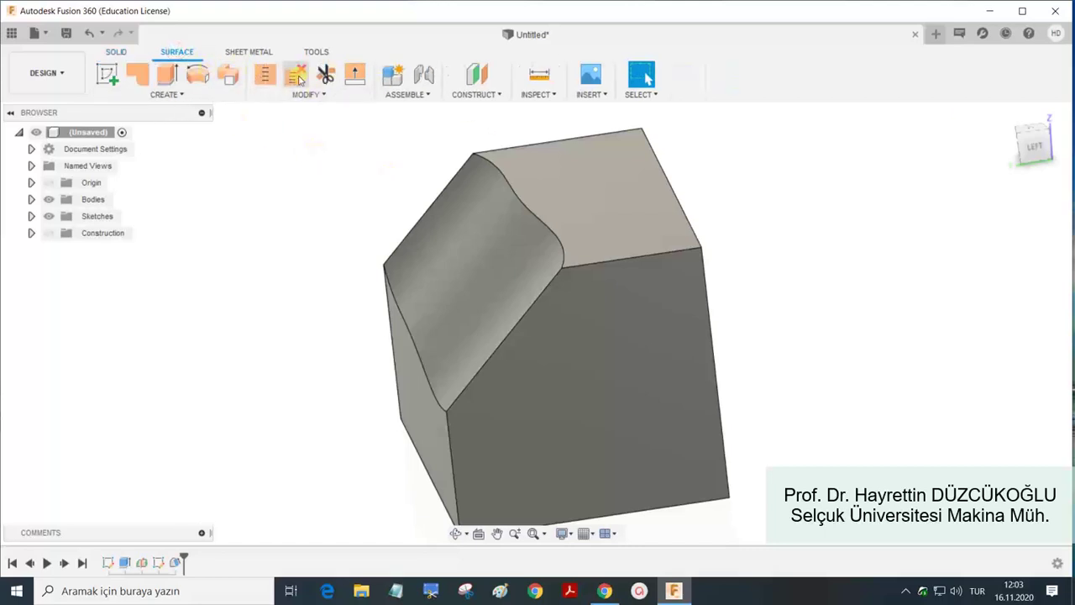
{"action": "left_click", "coordinate": [119, 54]}
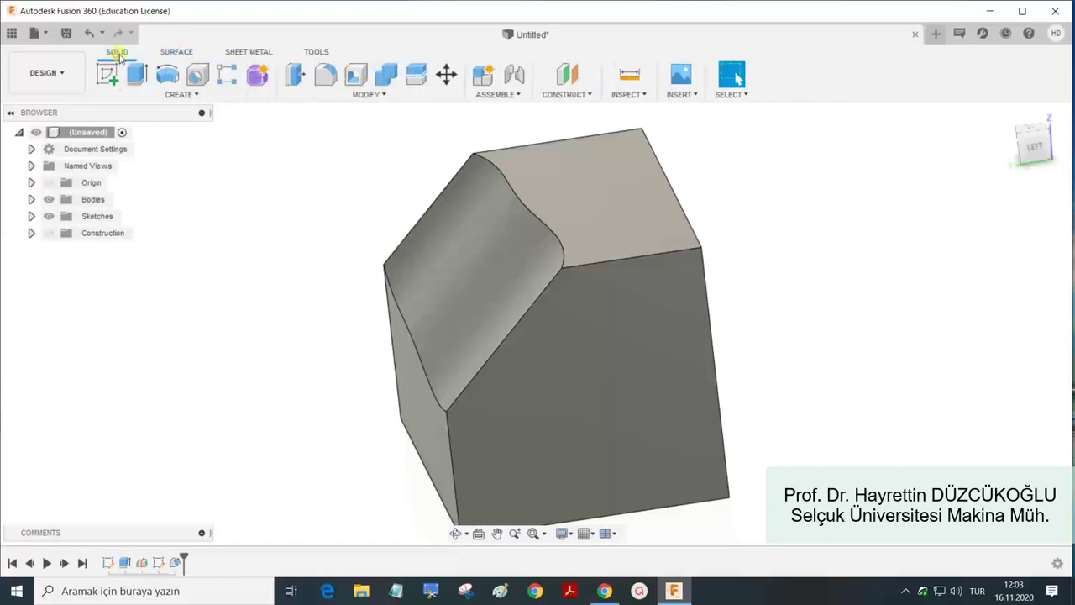